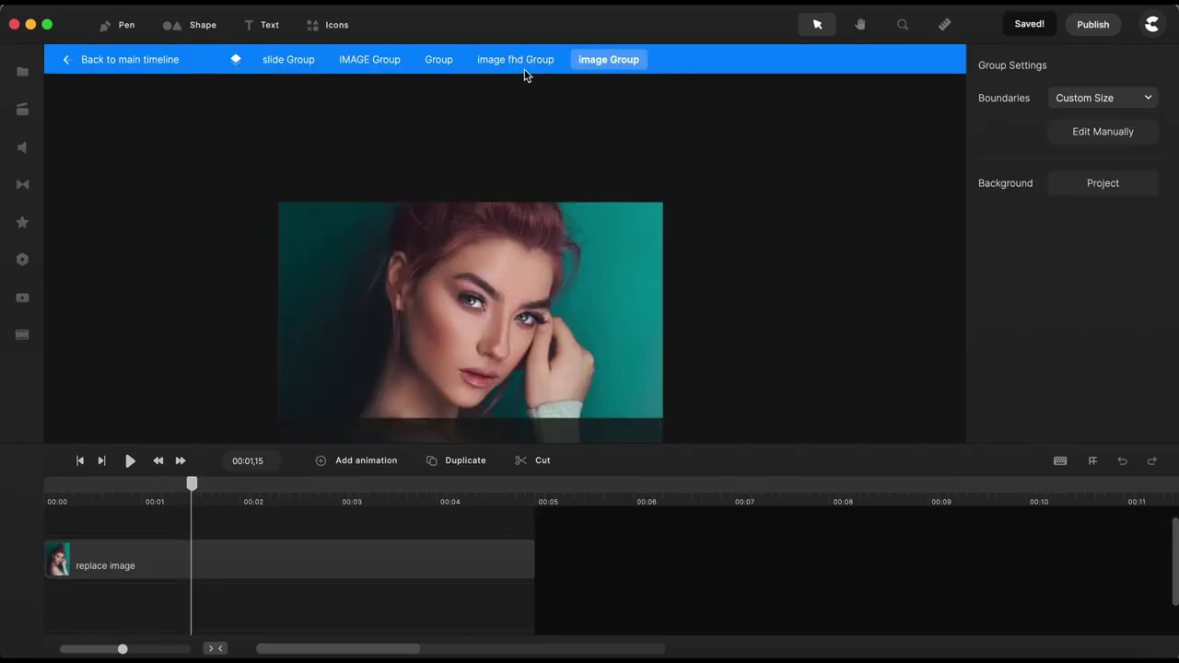
In the image fhd Group, apply a filter to the image Group layer and adjust the saturation in its color correction.
left_click(517, 60)
left_click(264, 560)
left_click(1003, 122)
left_click(835, 114)
left_click(1024, 148)
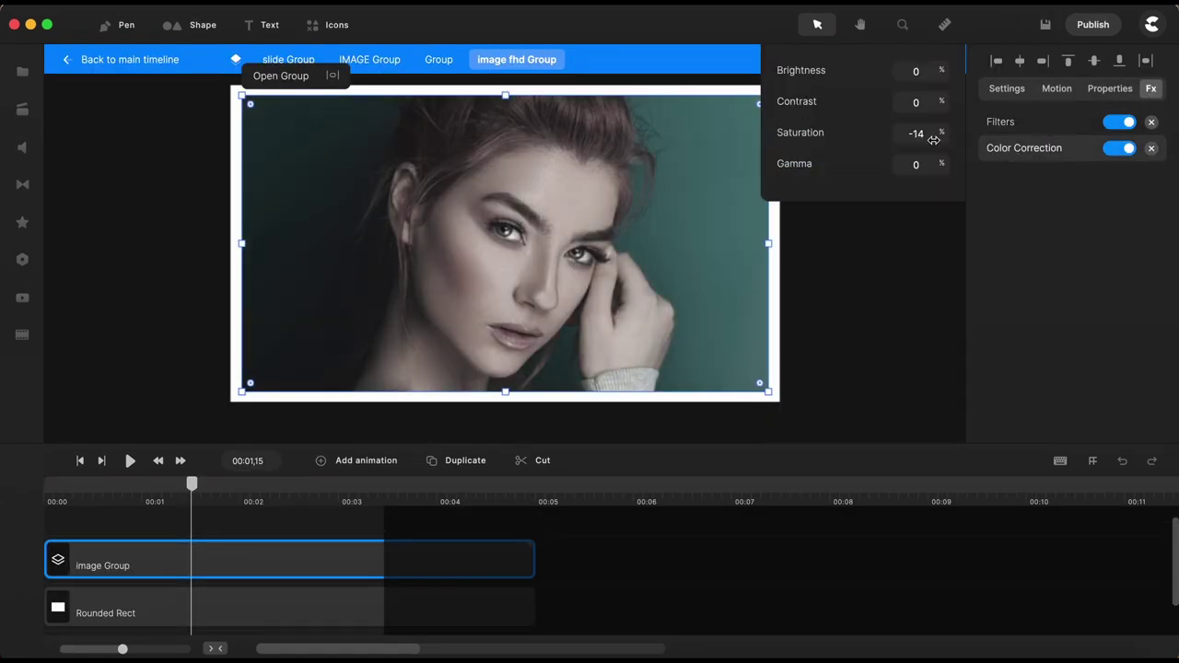
left_click(1141, 192)
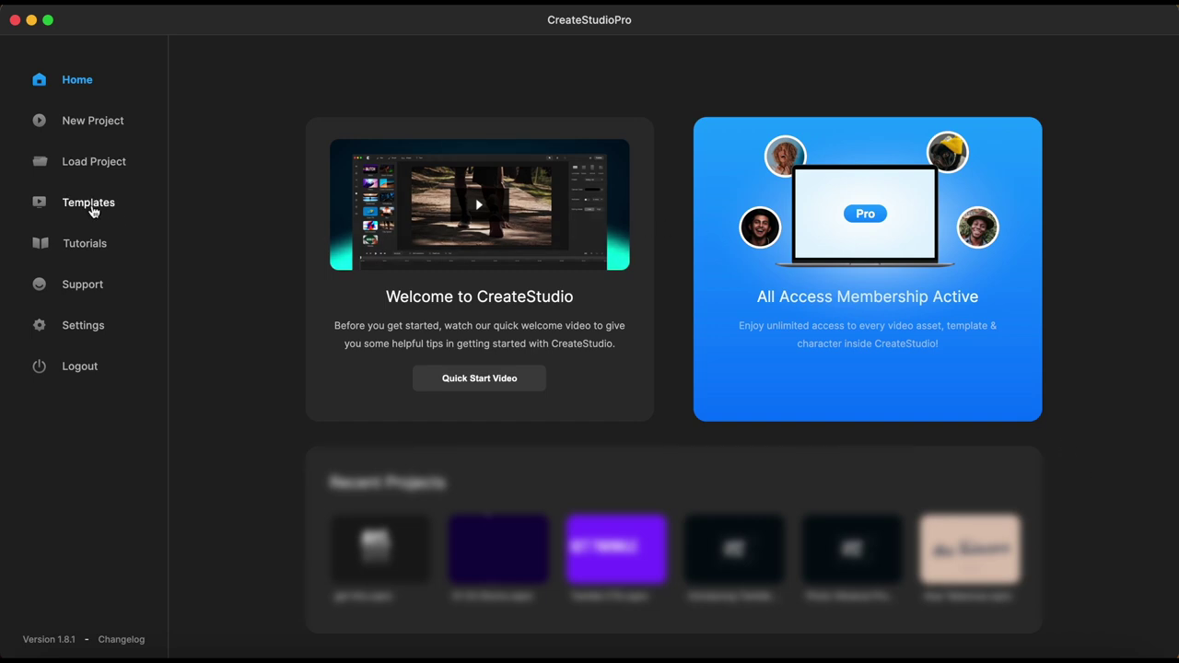
Open the template library and check the available template sorting options.
left_click(89, 205)
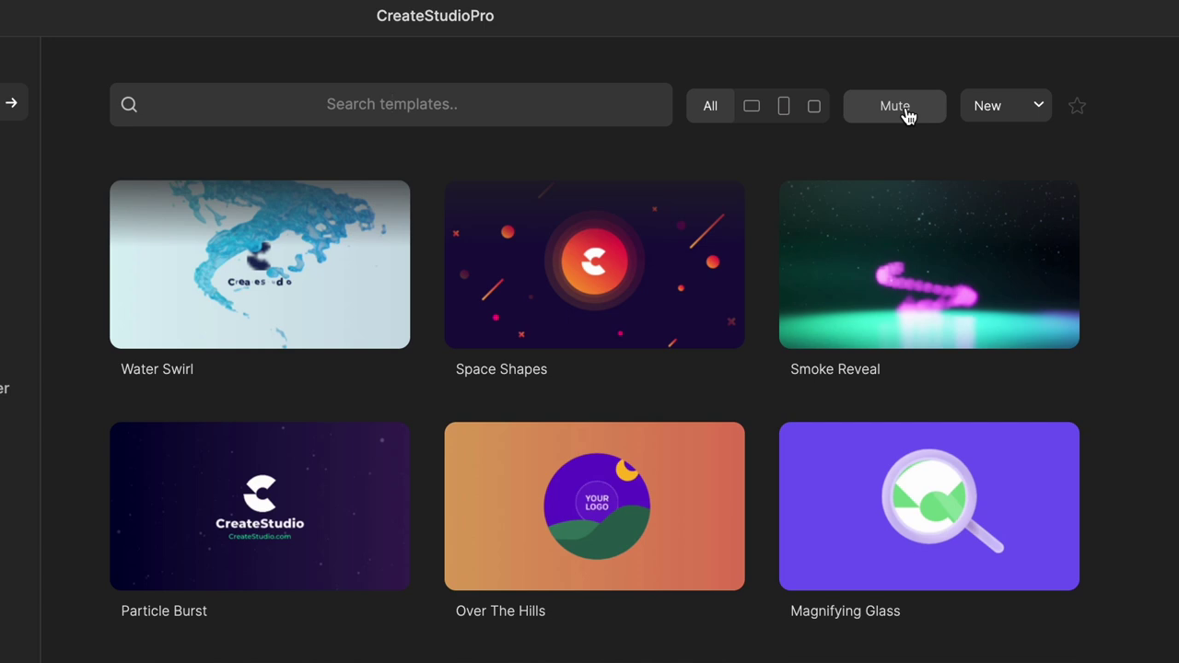
left_click(1039, 109)
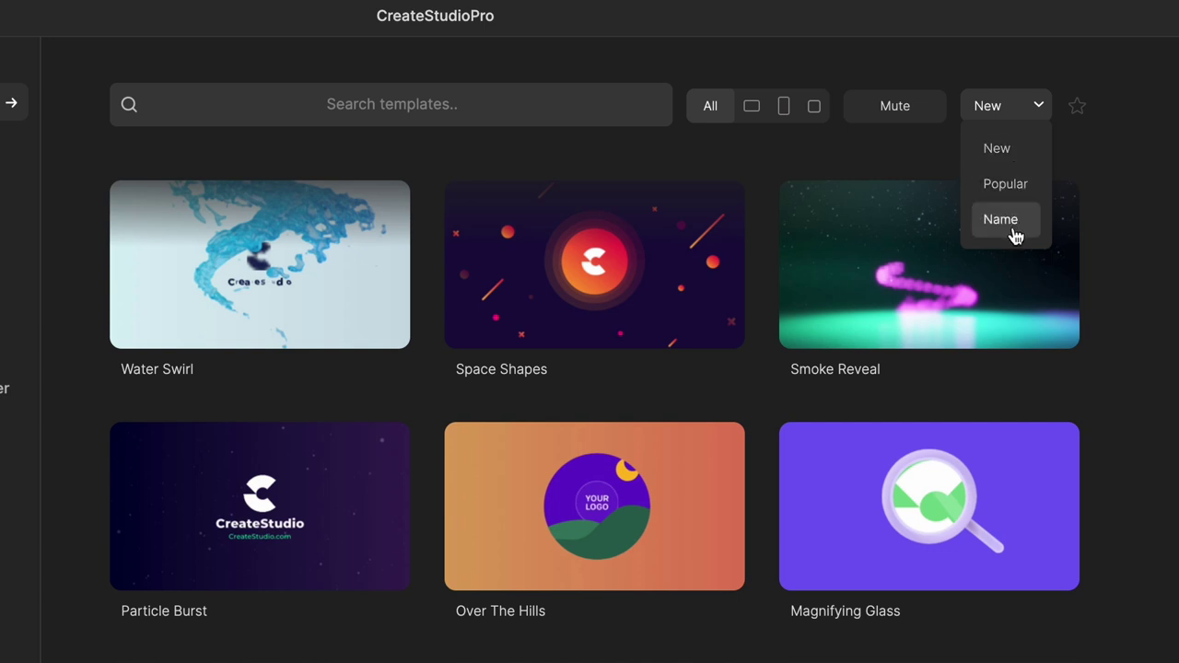
left_click(1039, 106)
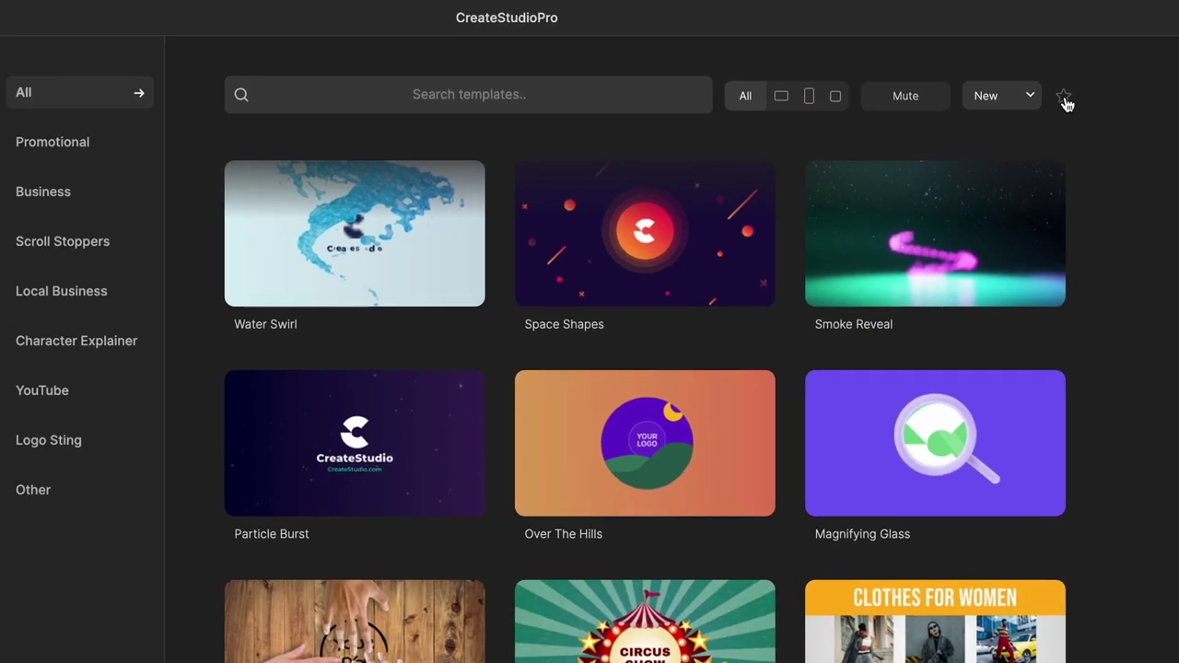
Browse the full template library to examine the available landscape, square and vertical designs.
scroll(1078, 190, "down", 10)
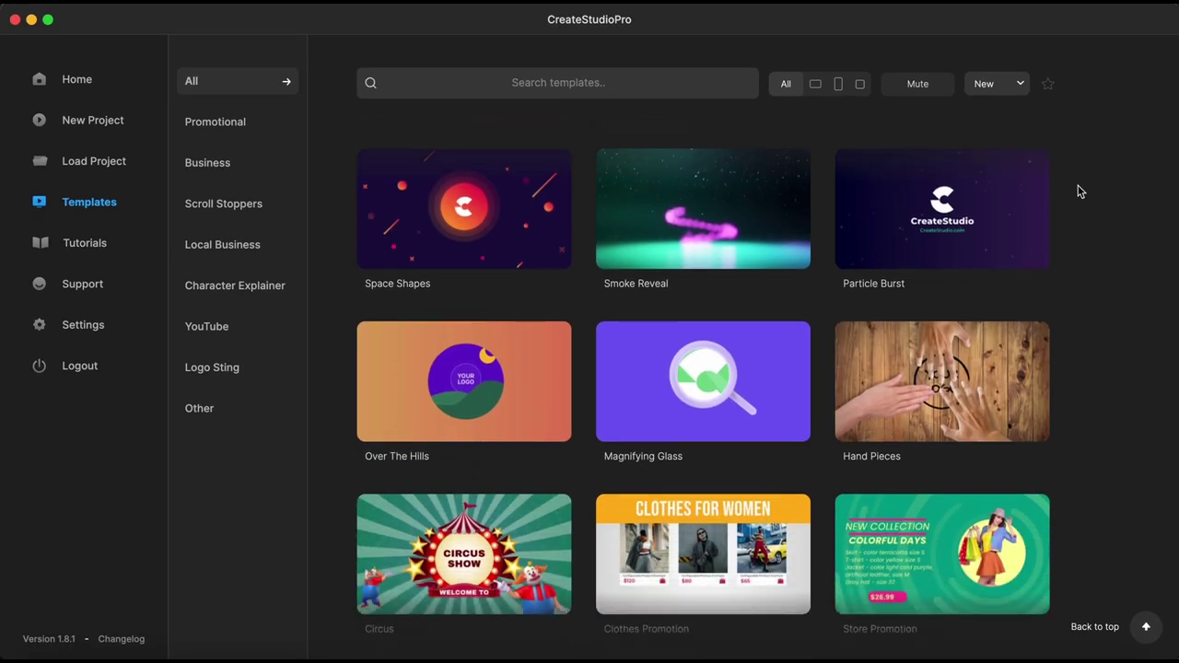
scroll(1078, 190, "down", 10)
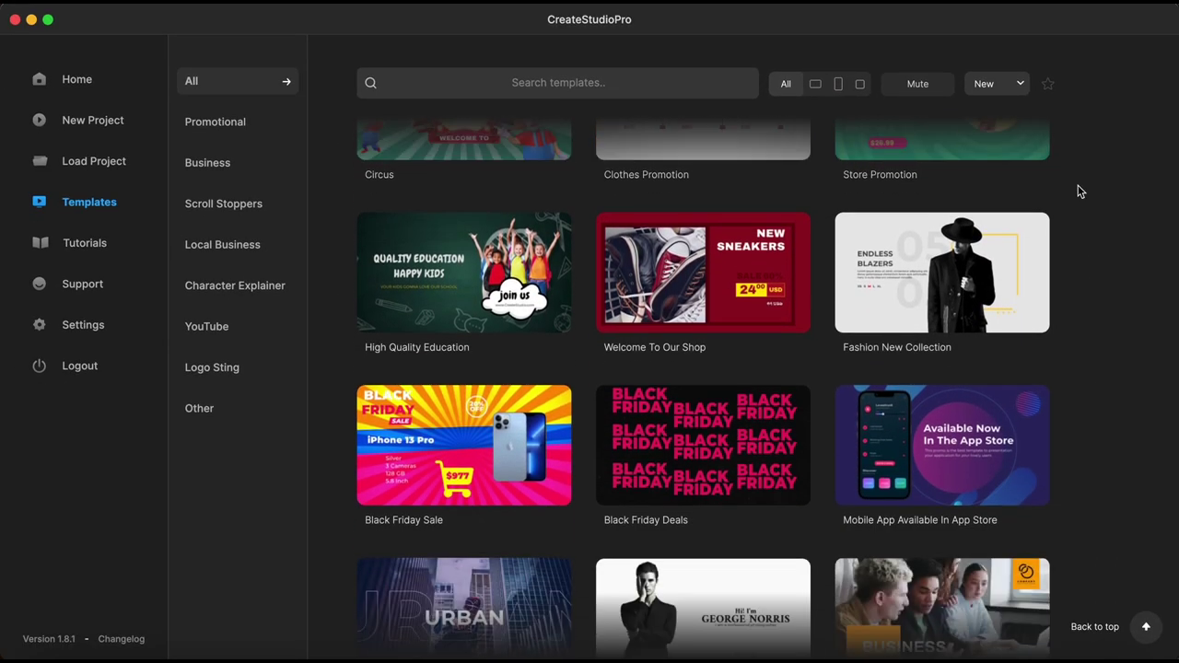
scroll(1078, 190, "down", 10)
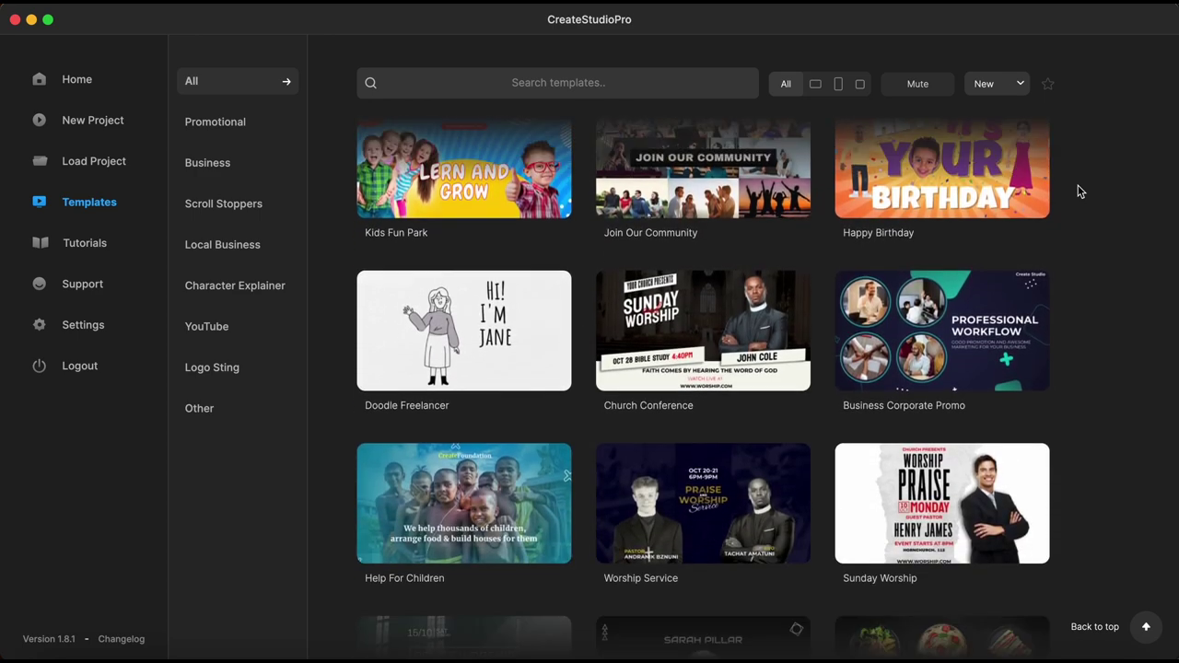
scroll(1079, 191, "down", 10)
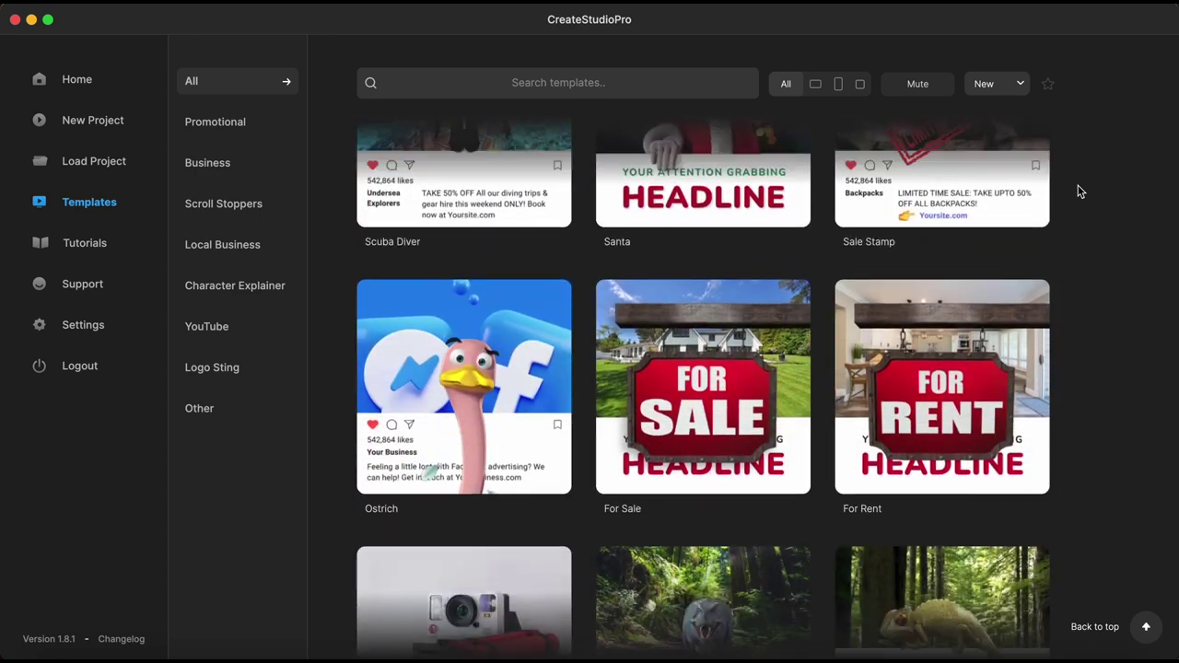
scroll(1079, 192, "down", 10)
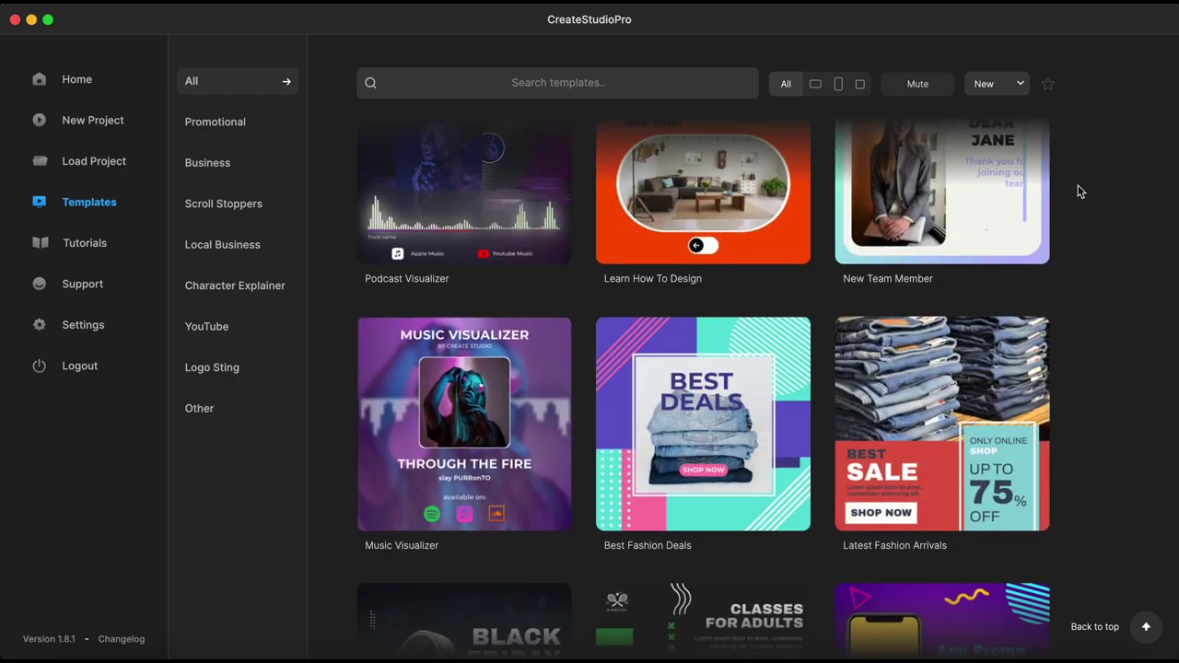
scroll(1074, 276, "down", 10)
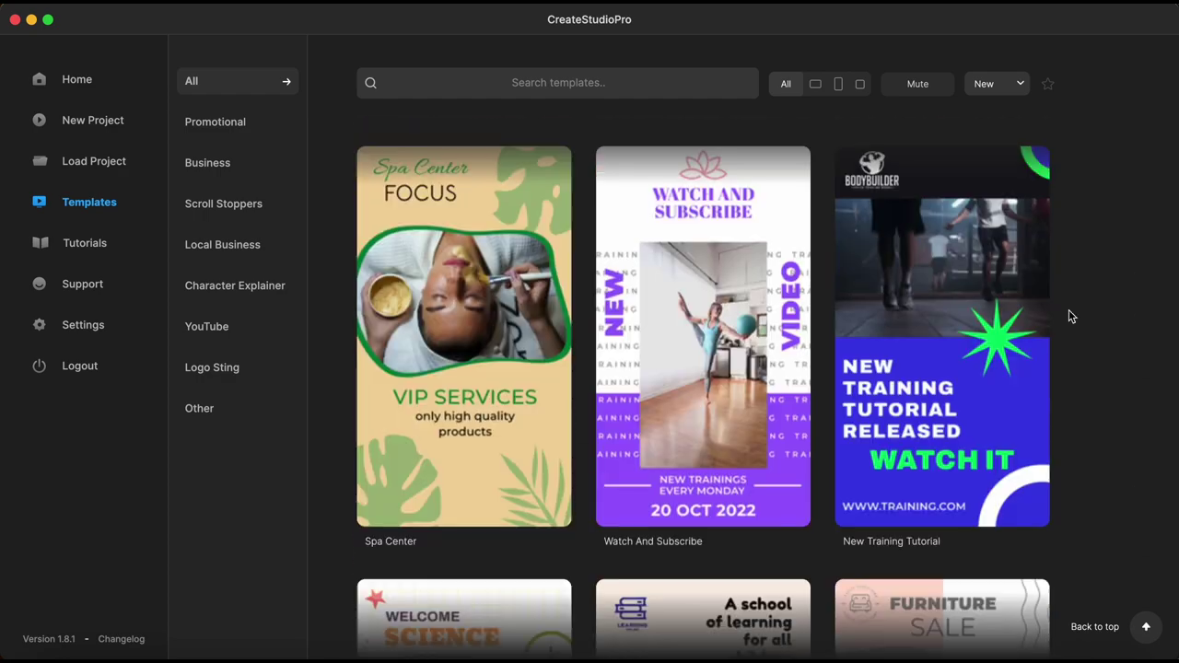
scroll(1072, 303, "down", 10)
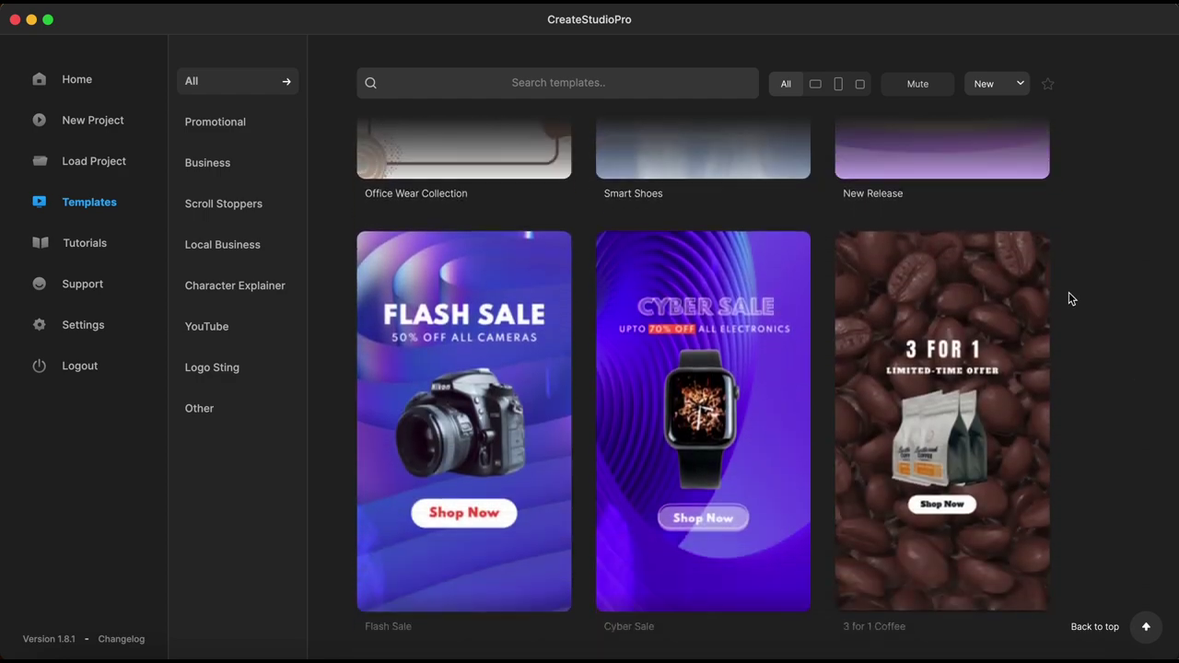
scroll(1072, 277, "down", 10)
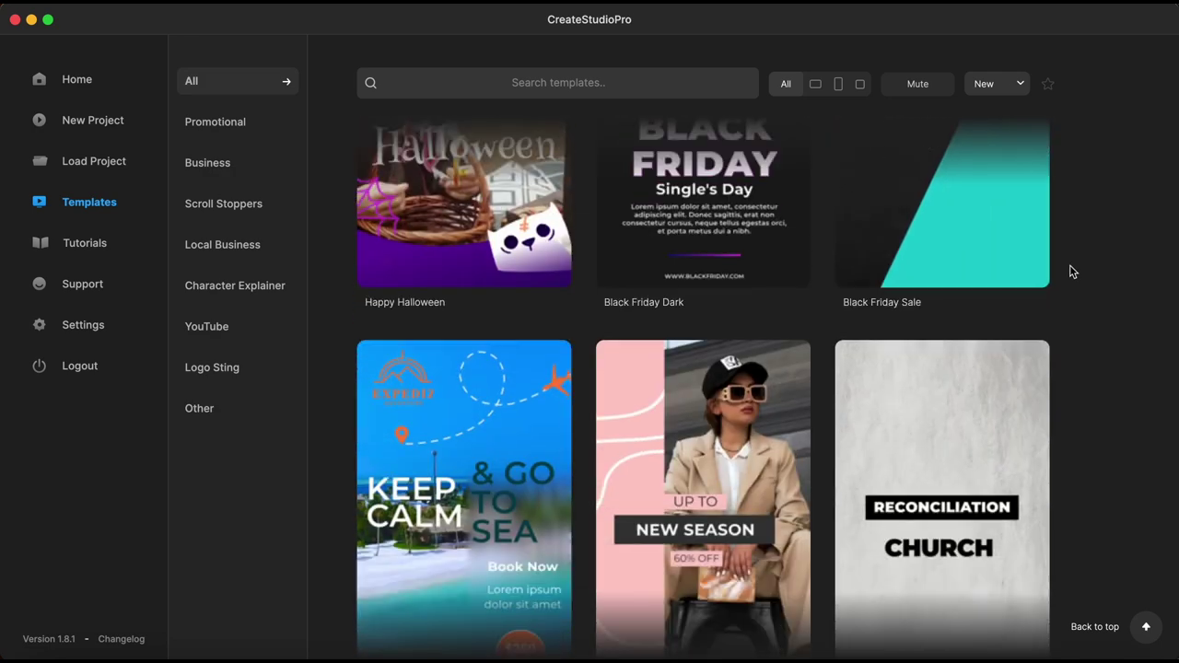
scroll(1072, 266, "down", 10)
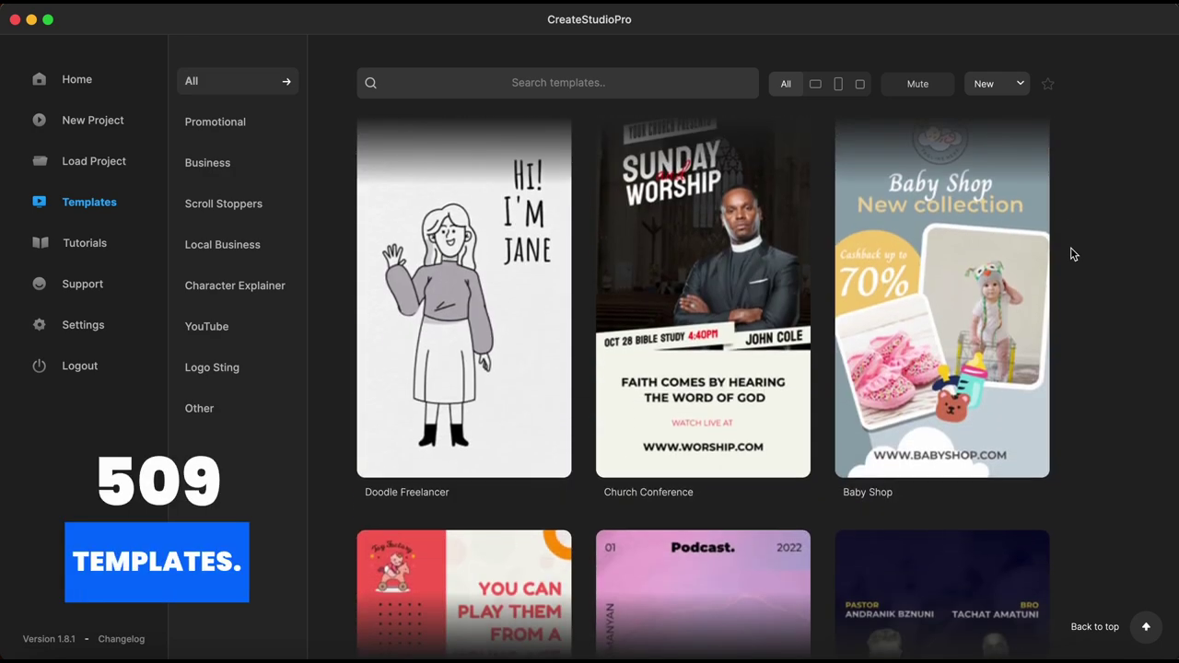
scroll(1072, 248, "down", 10)
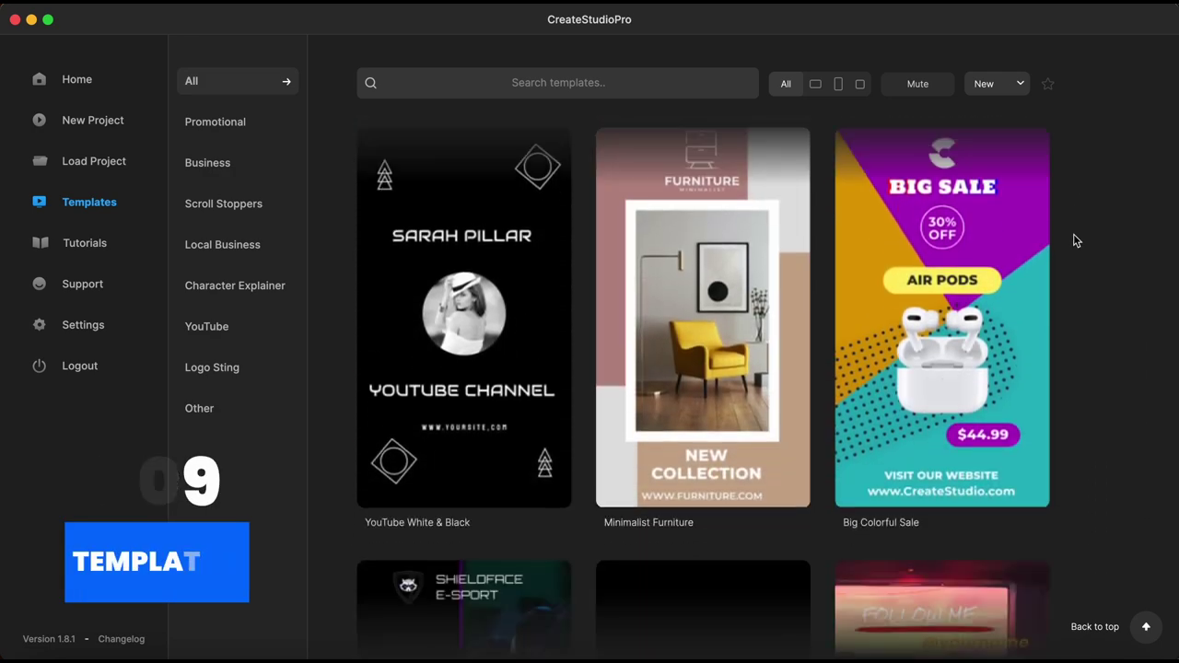
scroll(1080, 214, "down", 5)
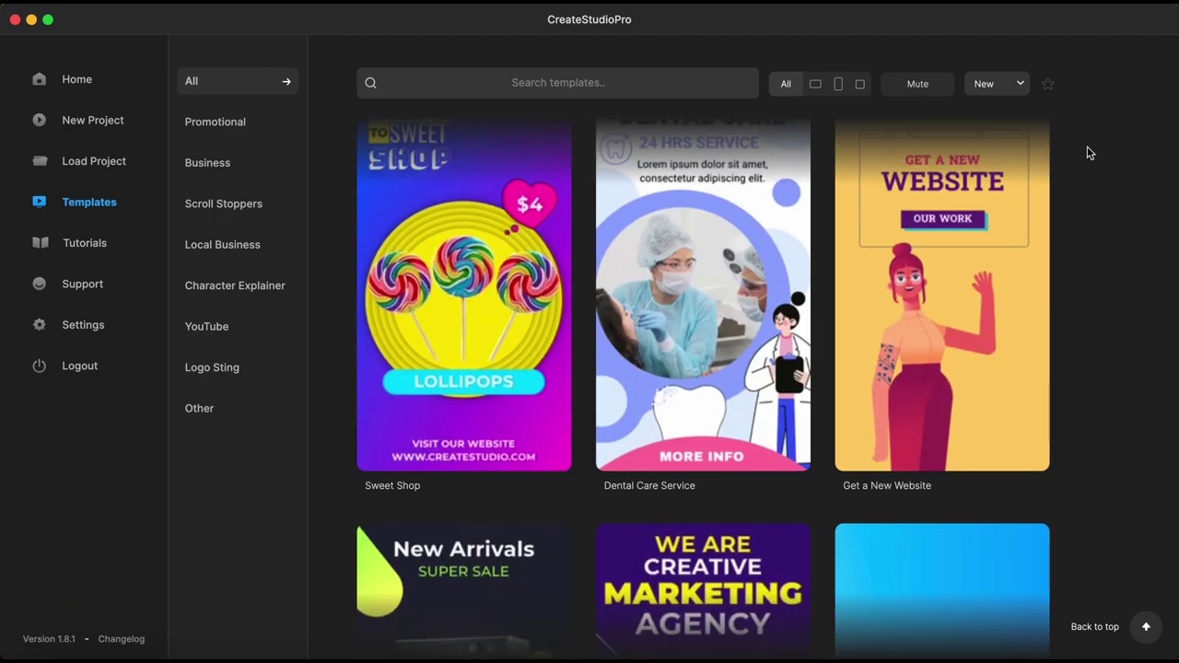
scroll(1080, 411, "down", 10)
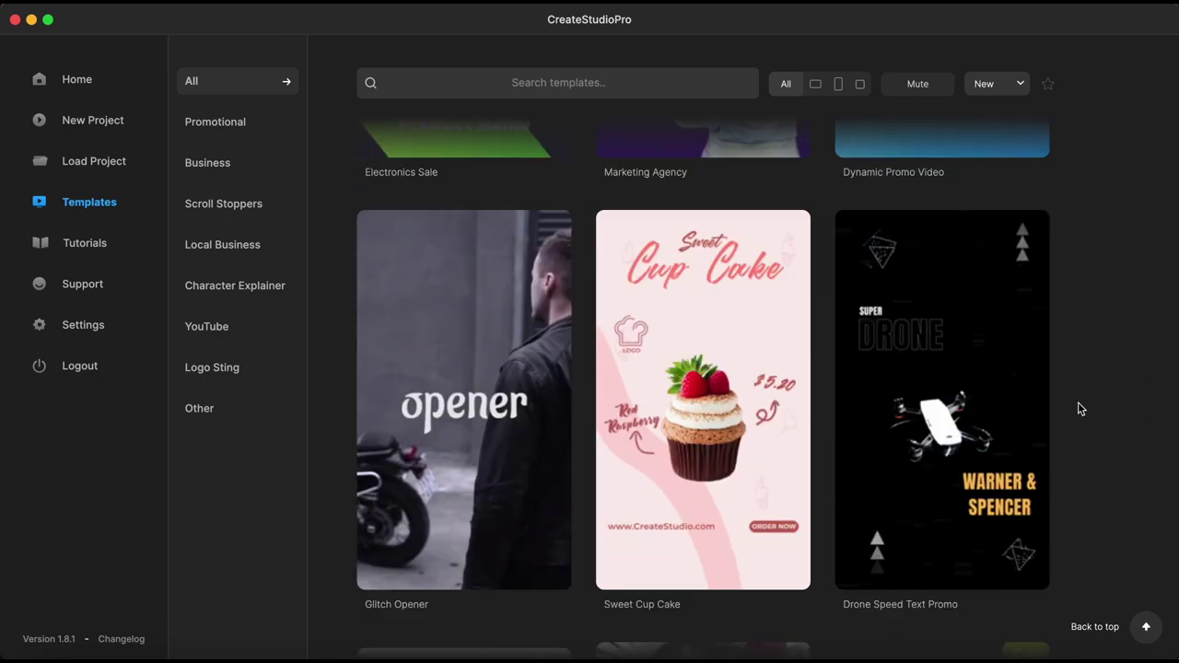
scroll(1083, 393, "down", 10)
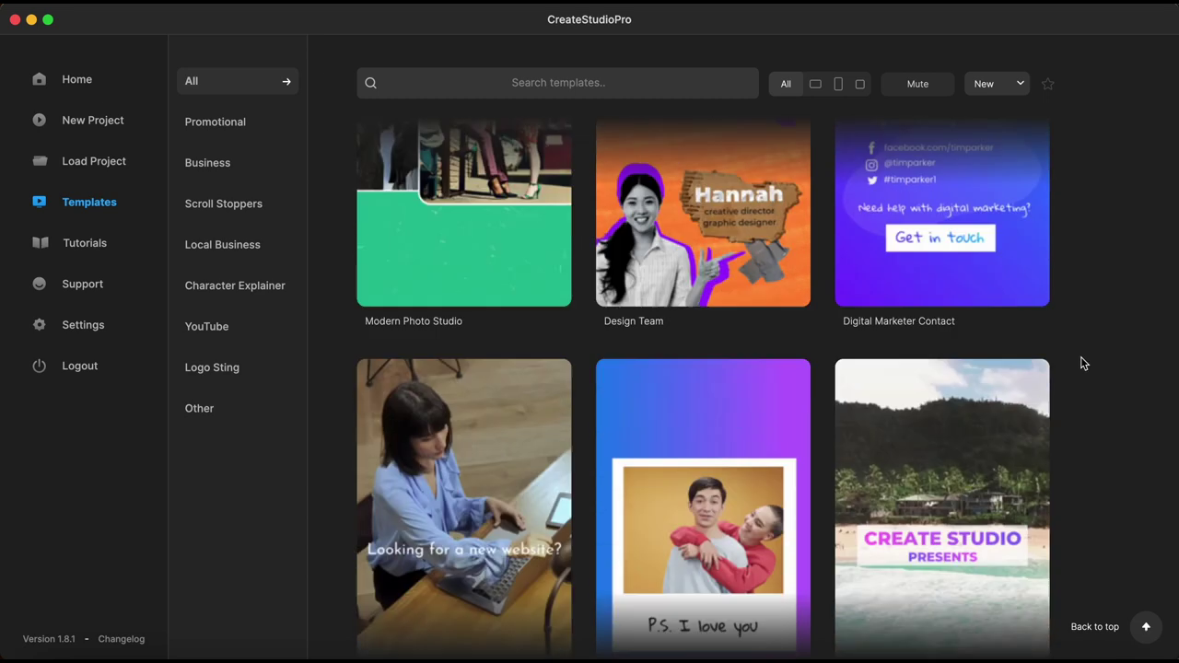
scroll(1082, 364, "down", 10)
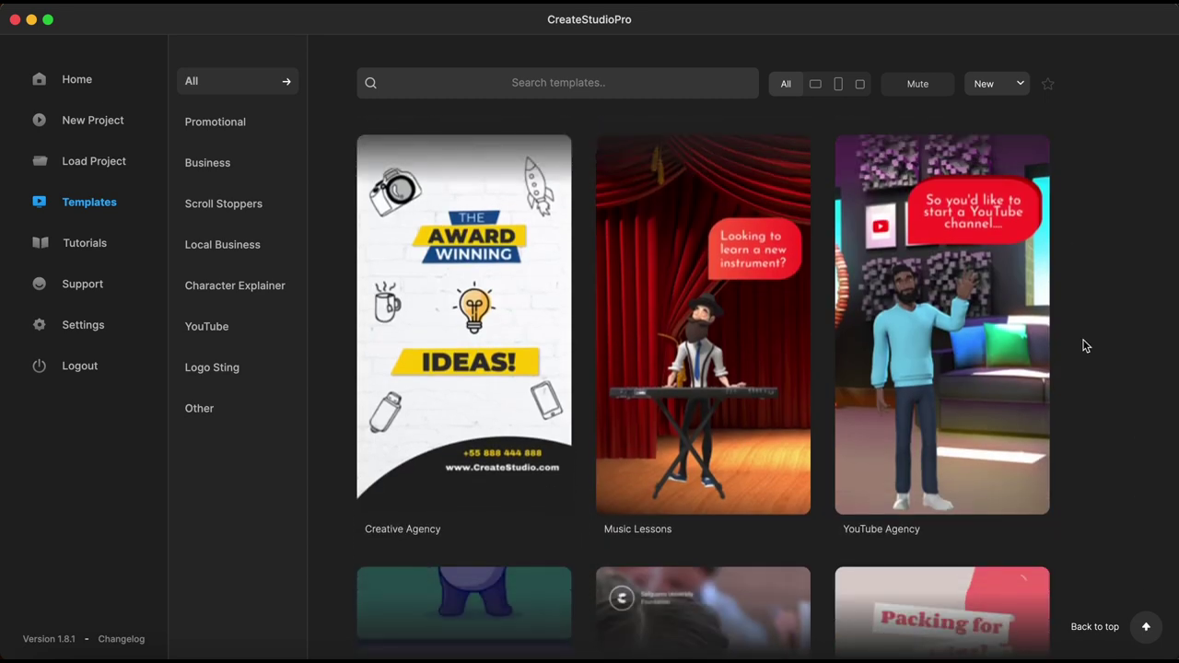
scroll(1074, 396, "down", 8)
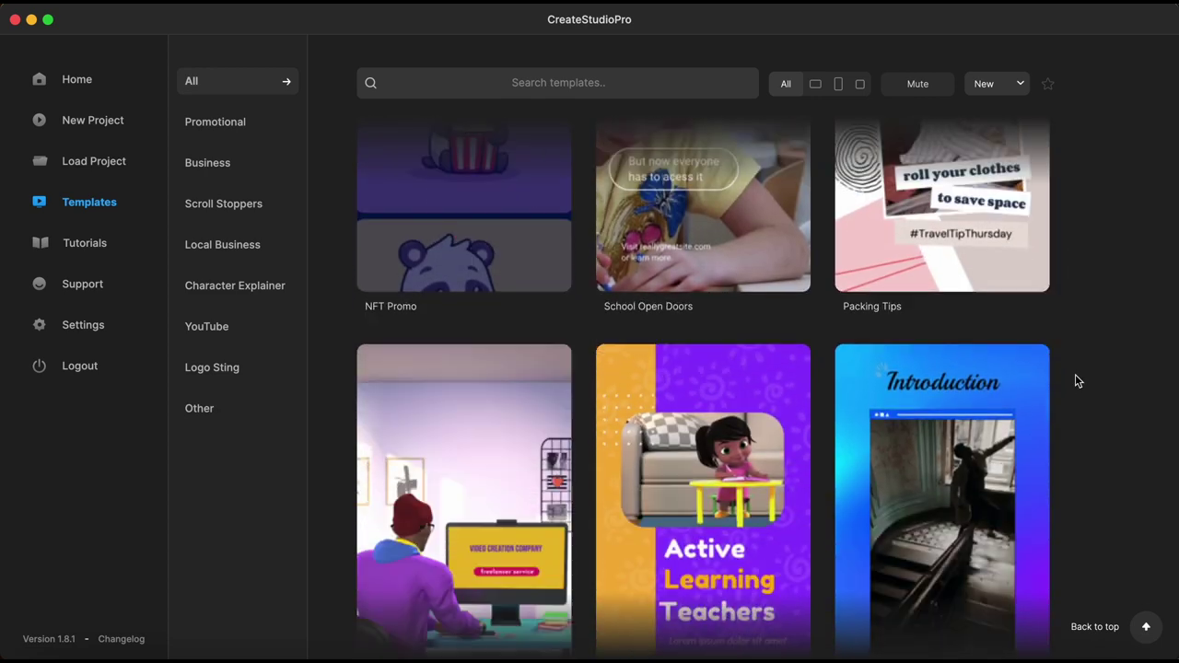
scroll(1078, 377, "down", 7)
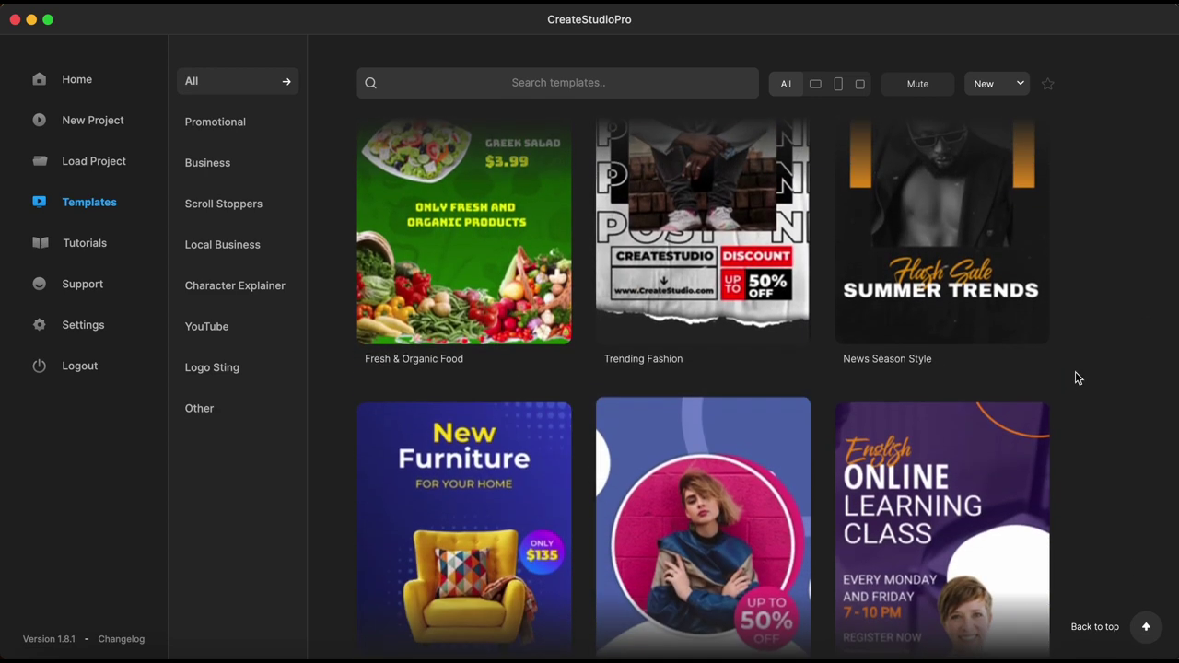
scroll(1076, 369, "down", 8)
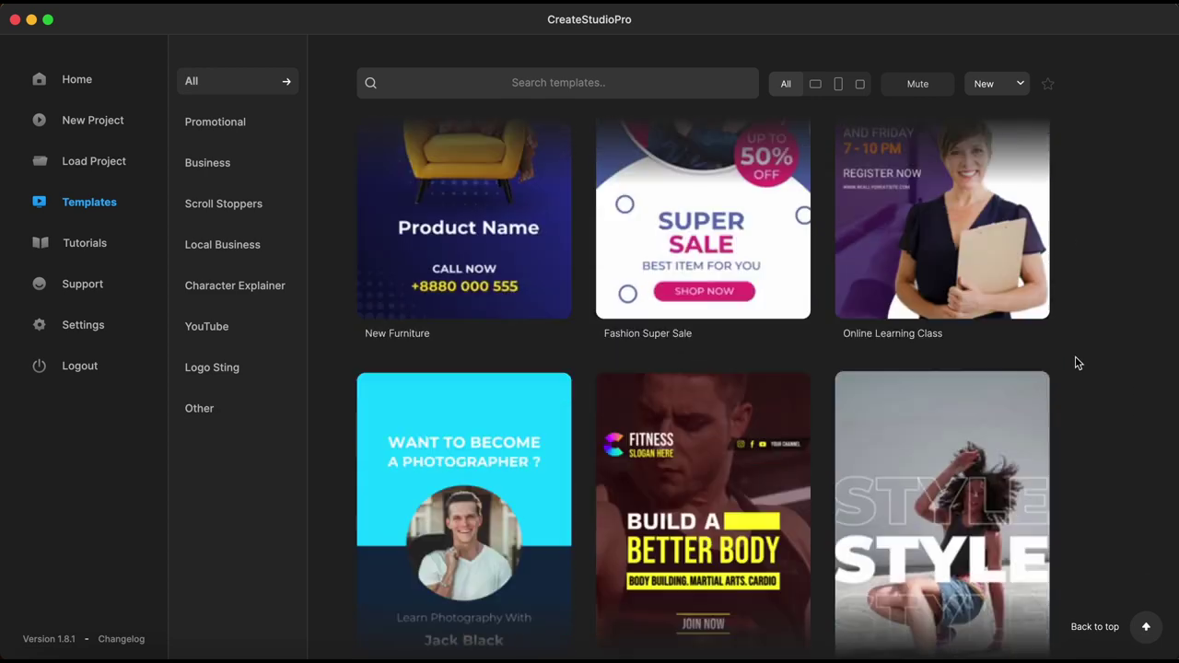
scroll(1078, 358, "down", 10)
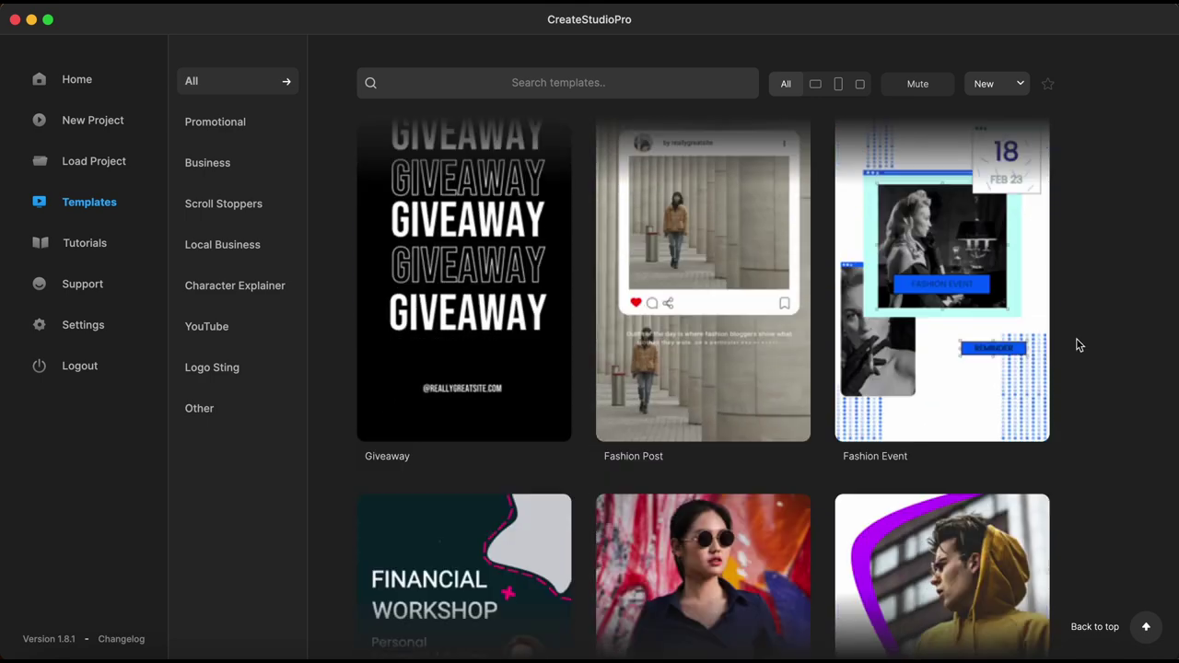
scroll(1080, 344, "down", 10)
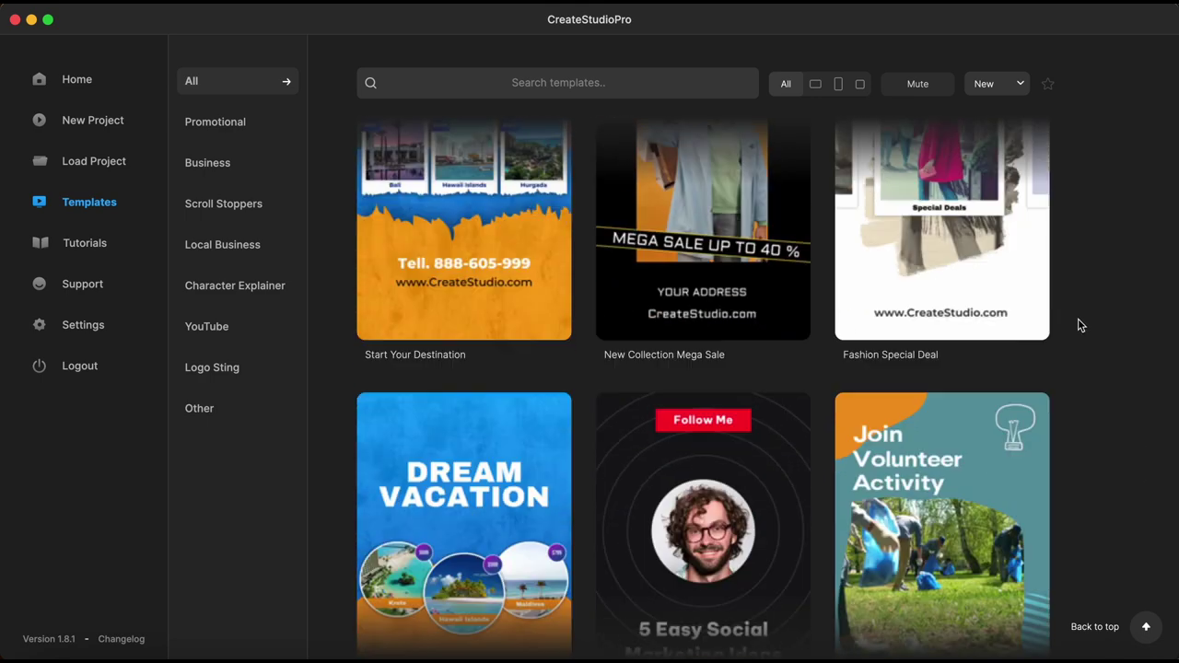
scroll(1084, 290, "down", 10)
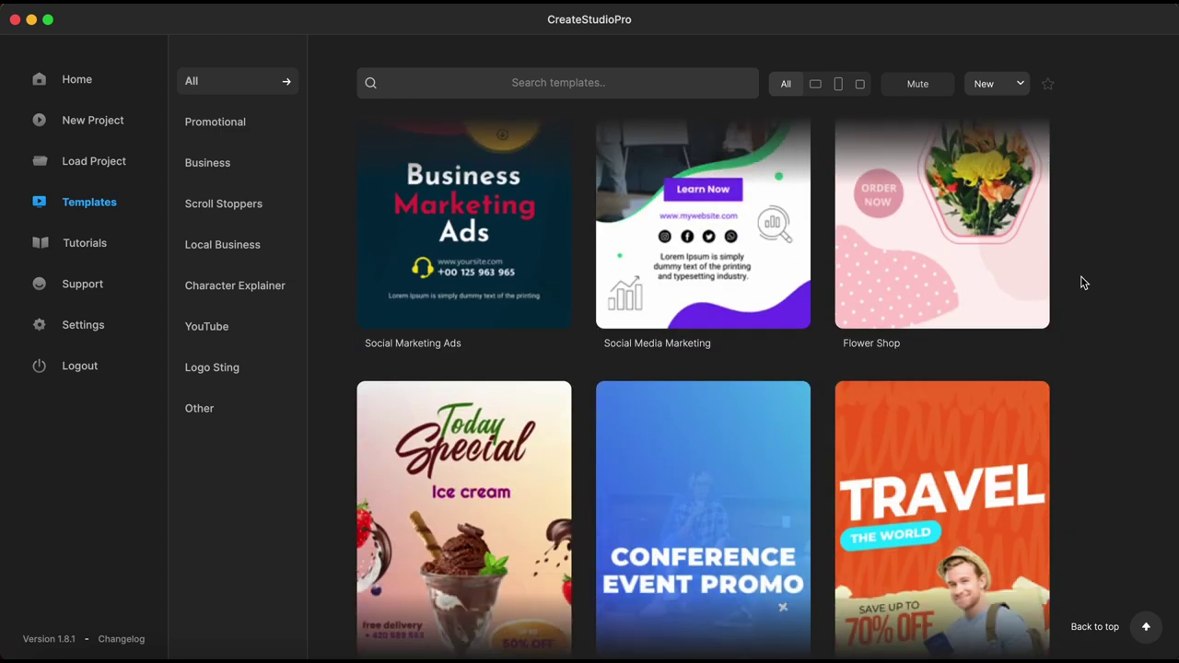
scroll(1078, 401, "down", 10)
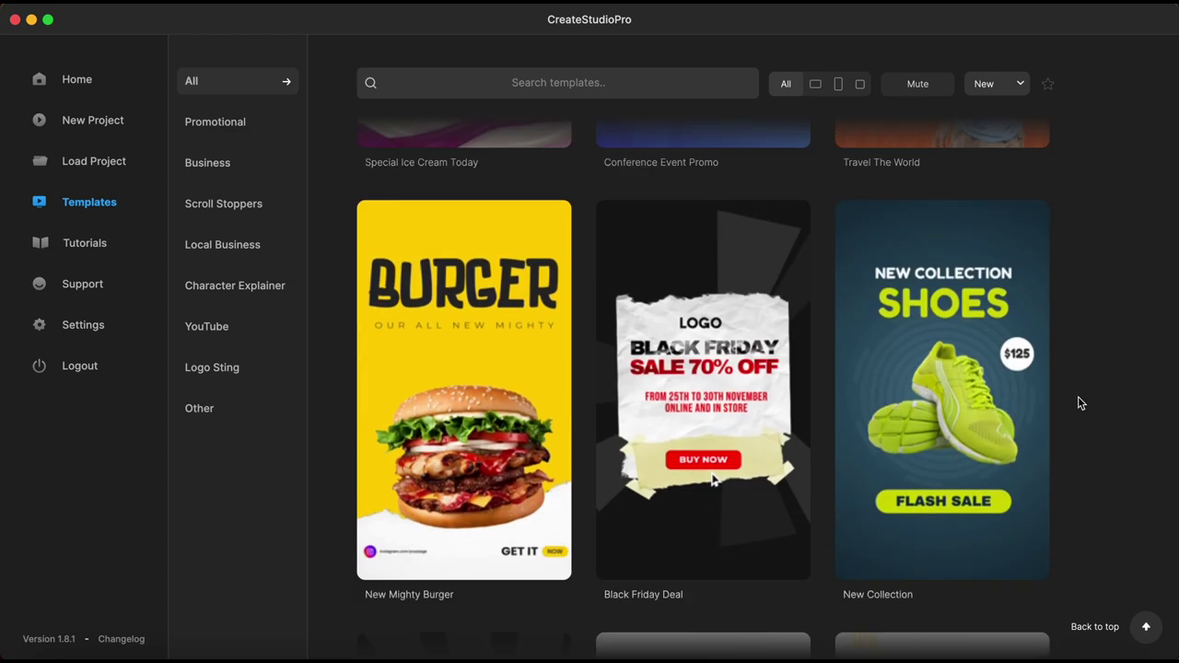
scroll(1080, 396, "down", 10)
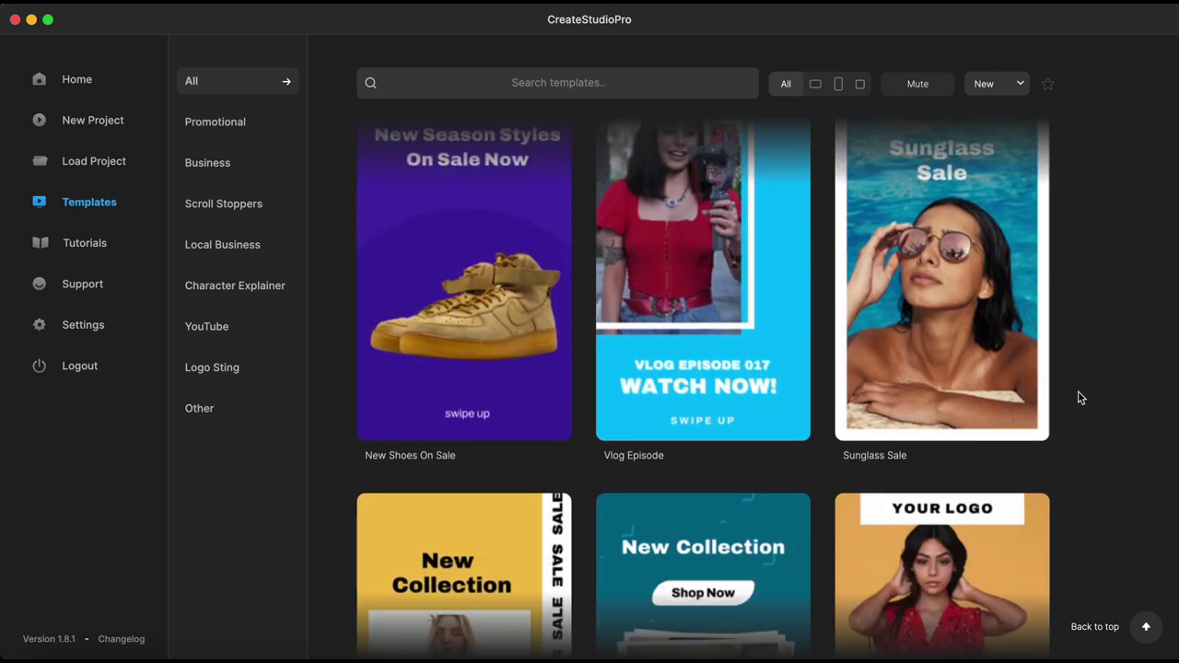
scroll(1078, 380, "down", 4)
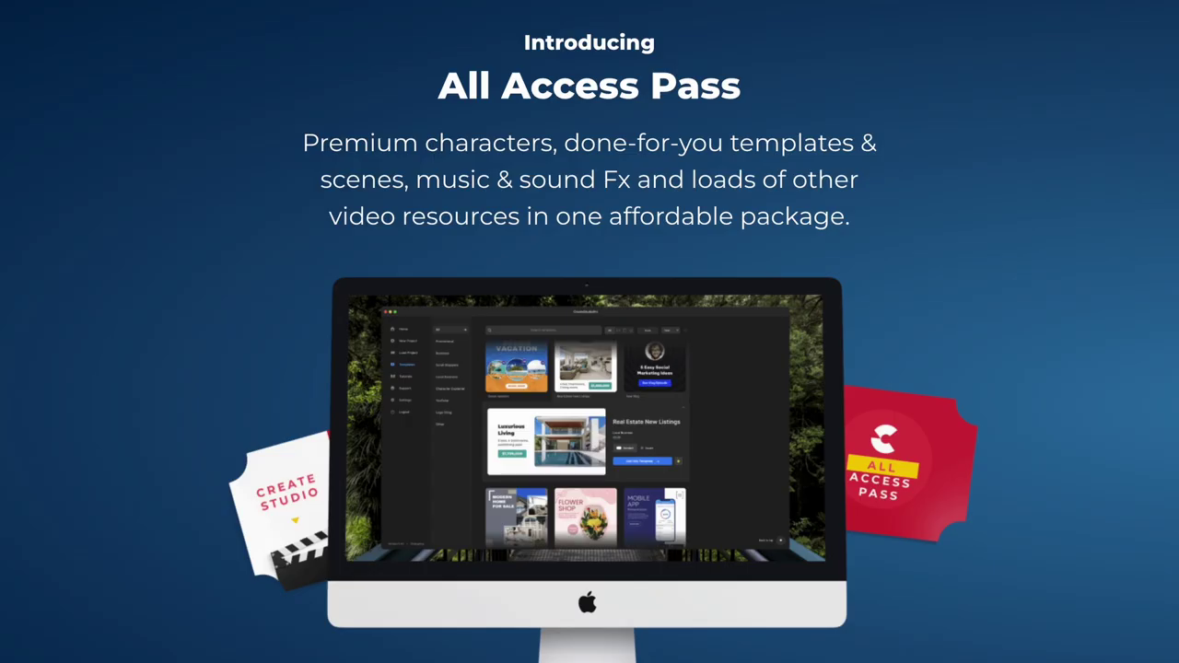
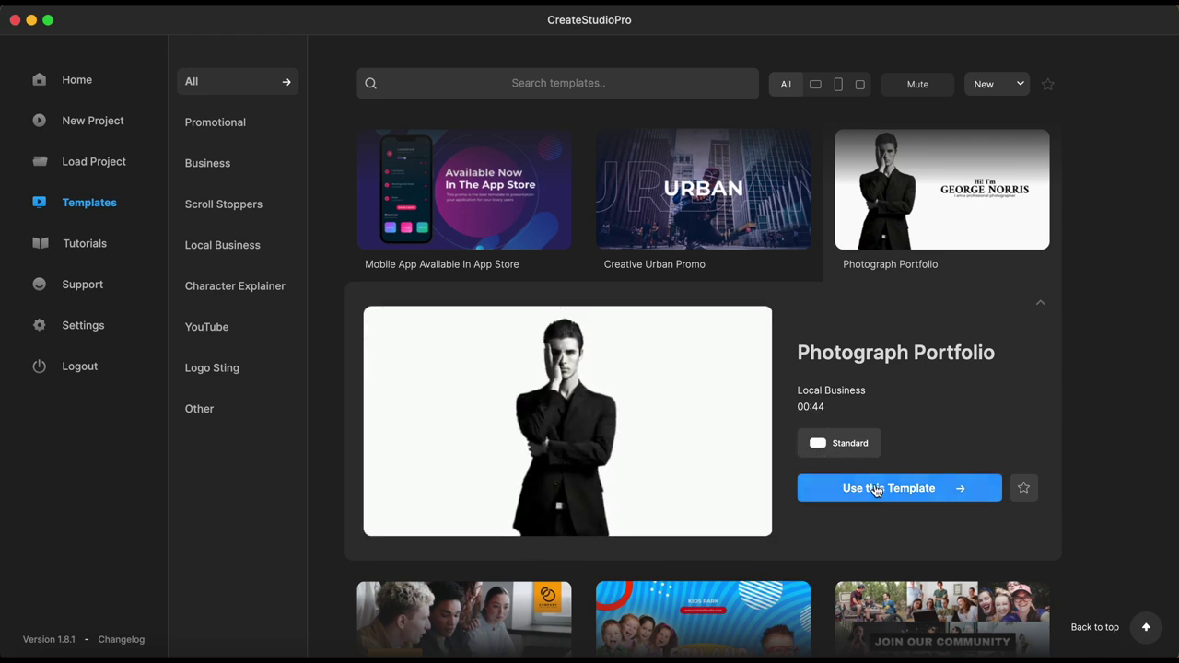
Start a project from the Photograph Portfolio template and enlarge the timeline area to show all its layers.
left_click(922, 490)
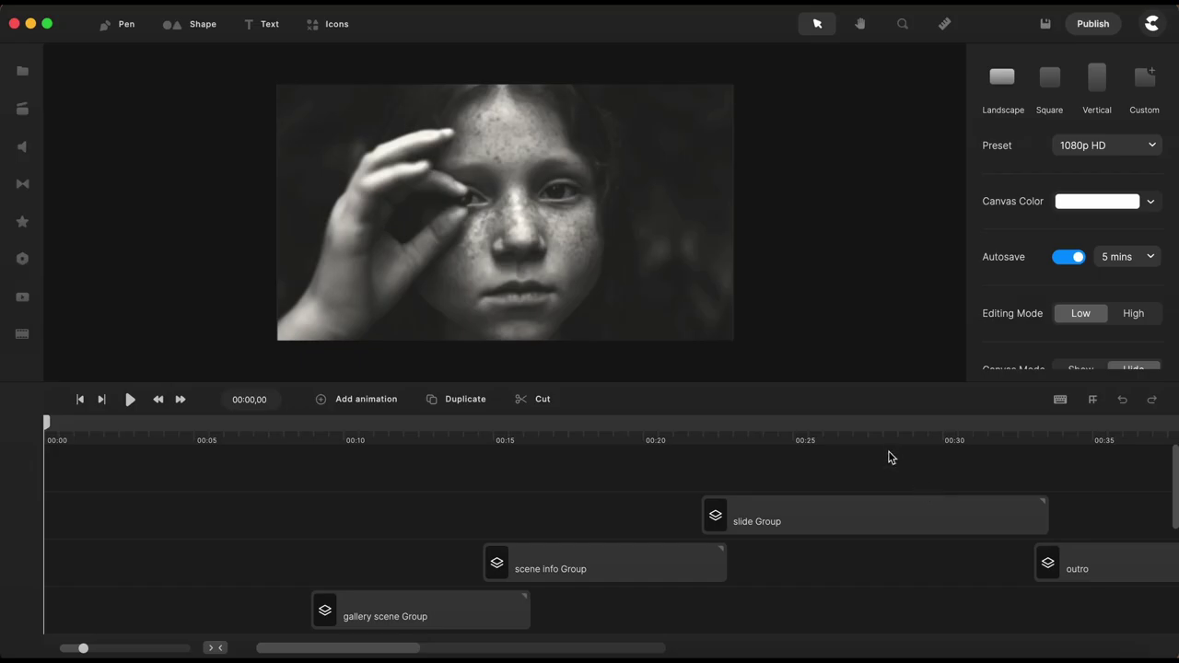
scroll(834, 437, "down", 5)
left_click_drag(743, 383, 742, 140)
scroll(250, 209, "up", 3)
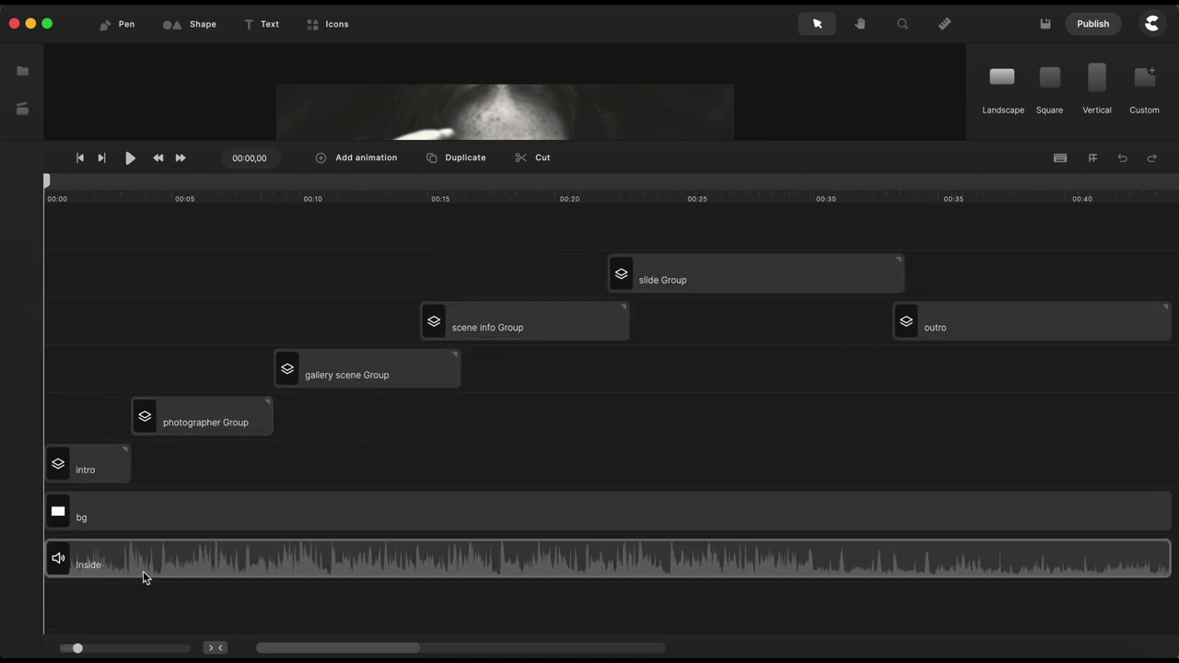
Check where the project ends on the timeline, enlarge the canvas area again and return the playhead to the start.
scroll(813, 216, "down", 2)
left_click(843, 201)
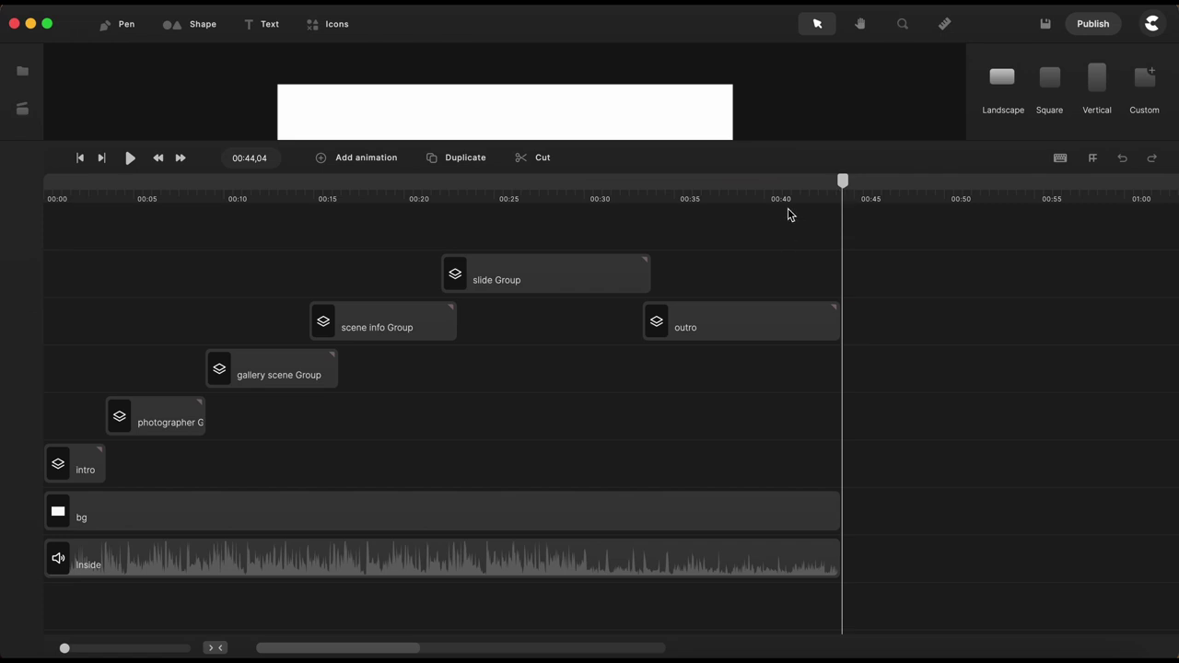
left_click_drag(804, 145, 783, 466)
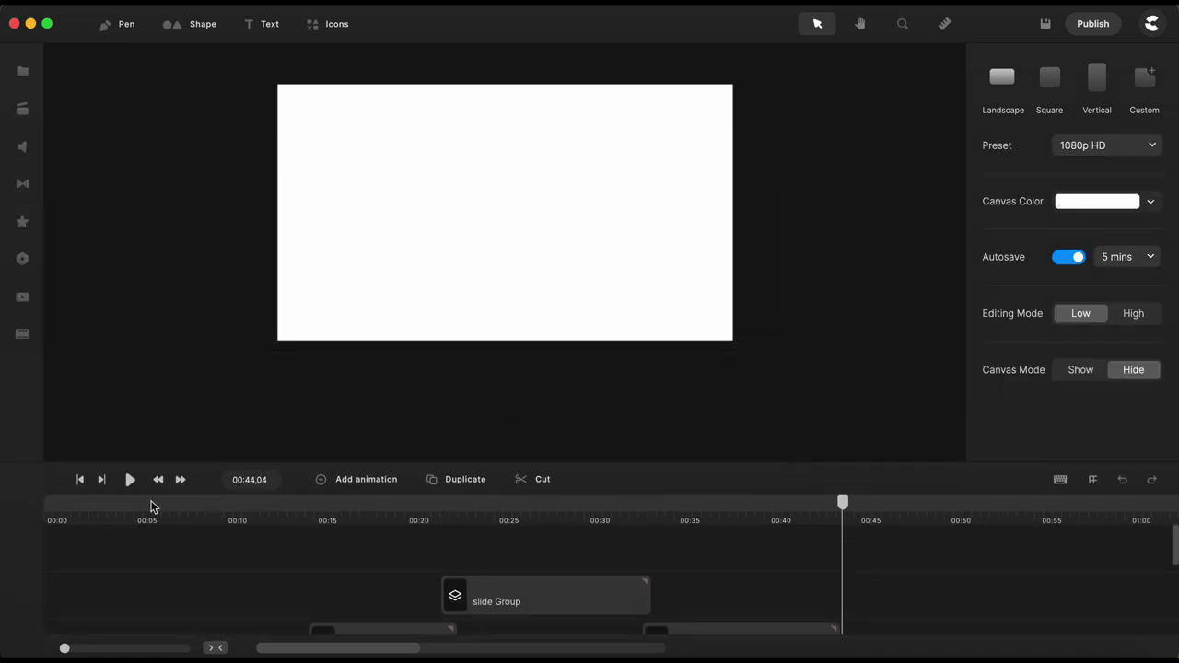
left_click(80, 458)
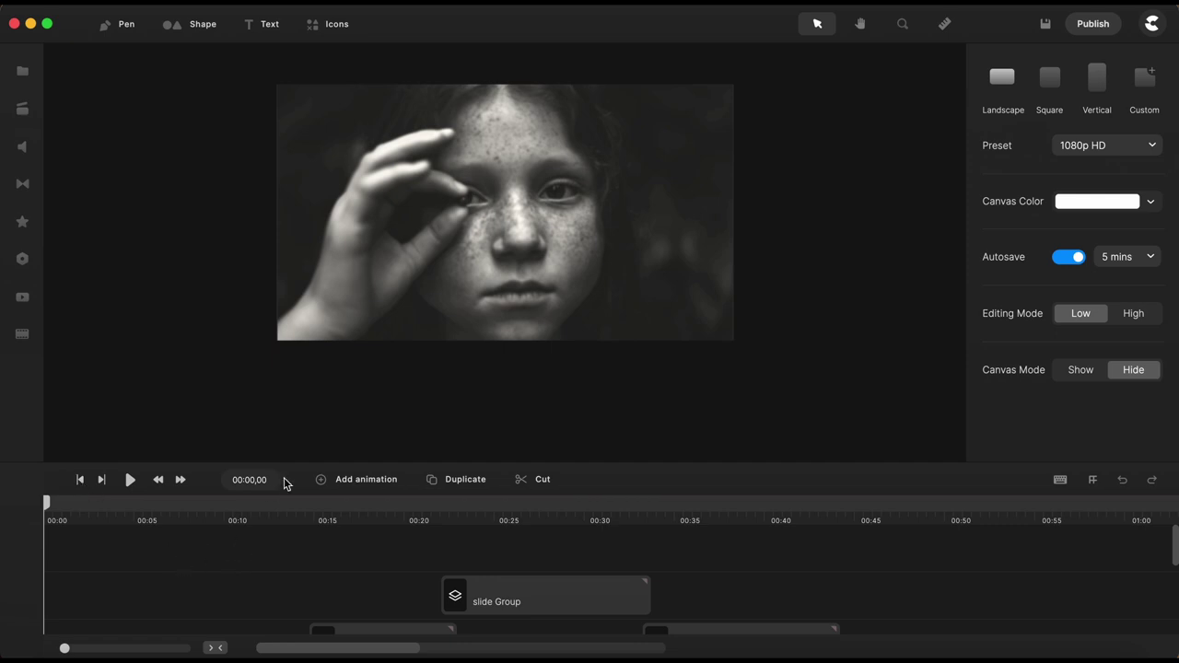
scroll(281, 553, "down", 5)
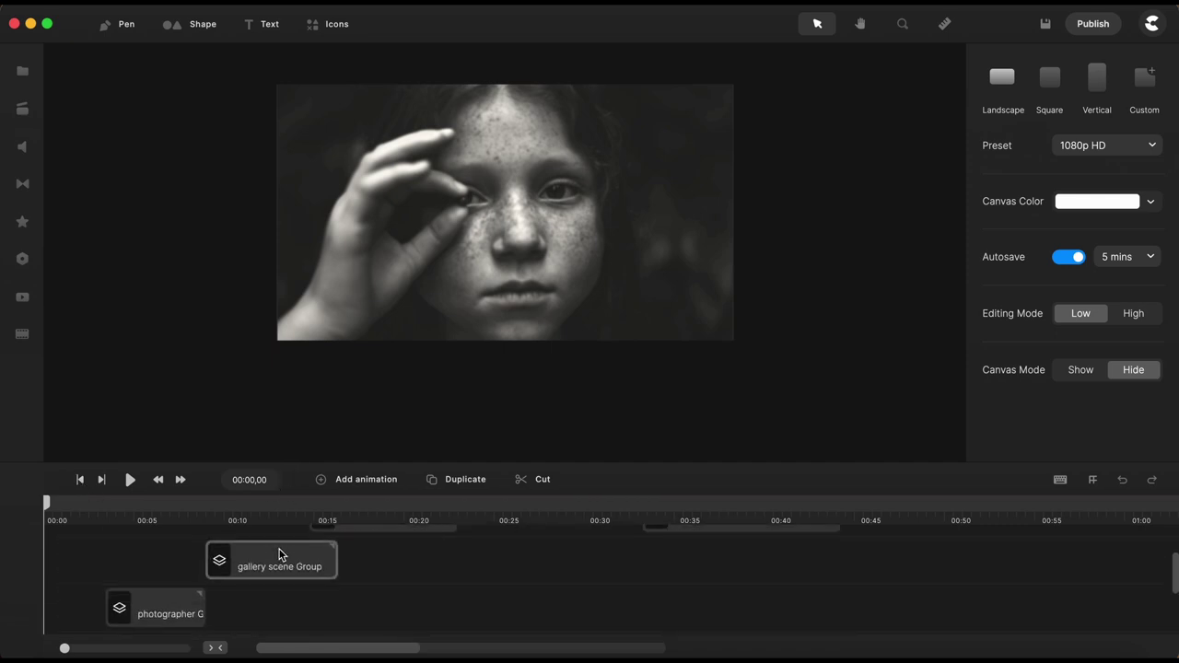
Move the playhead to about 1 second, select the intro group and review its list of replaceable images.
left_click(73, 513)
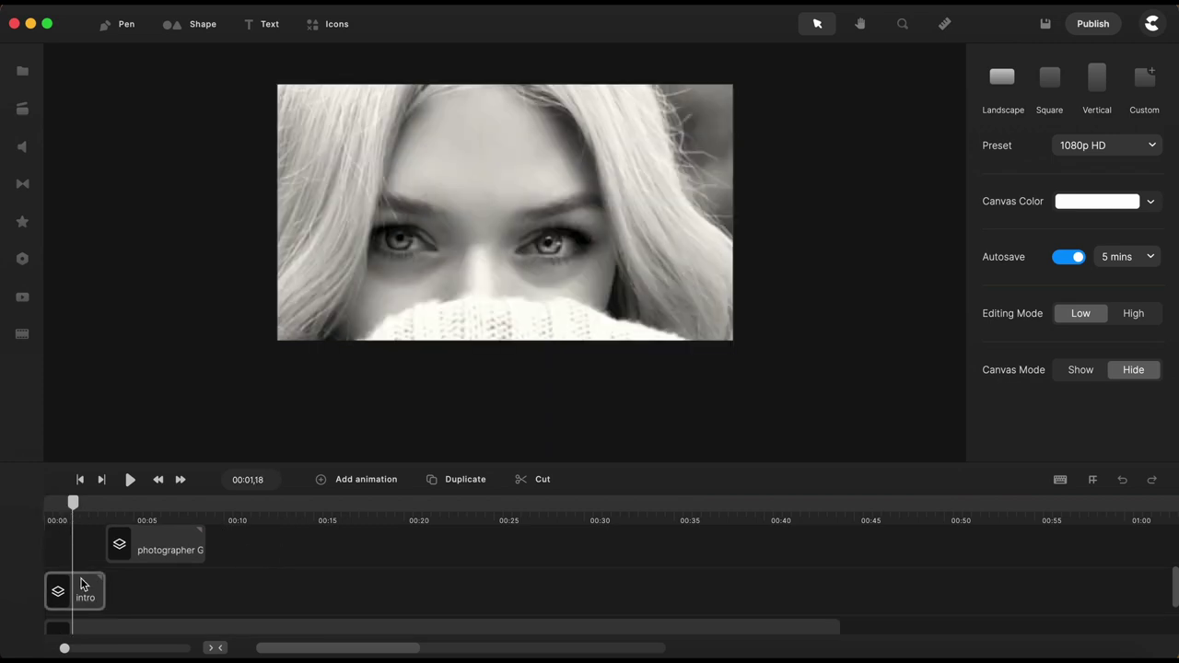
left_click(88, 590)
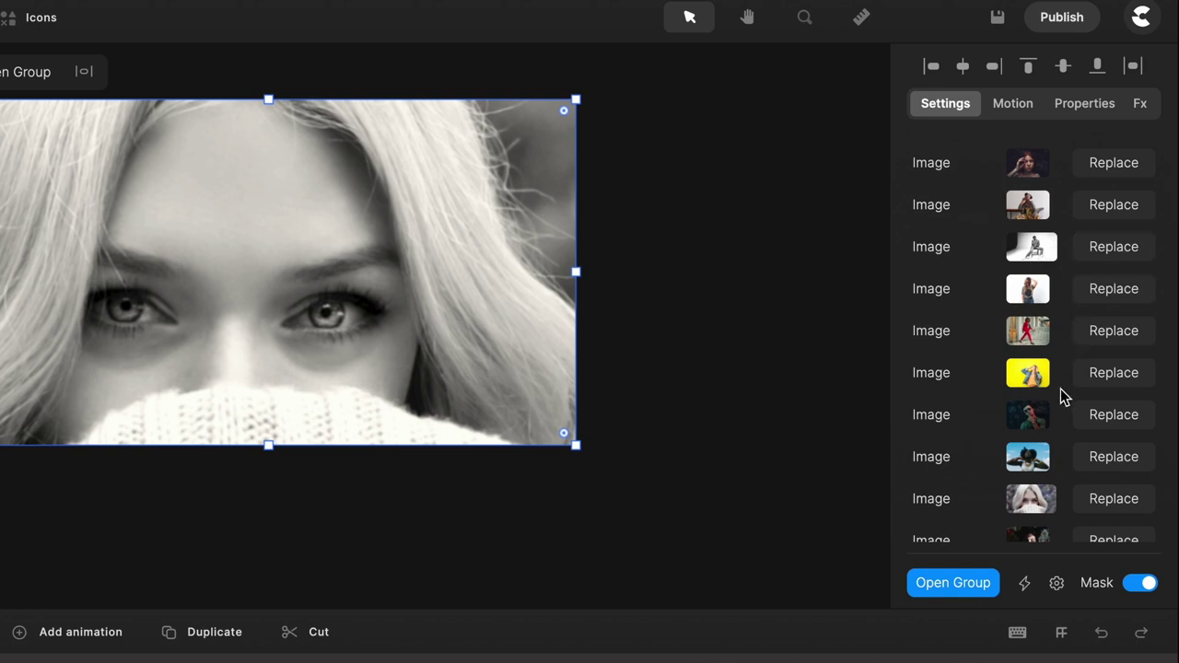
scroll(1060, 388, "down", 4)
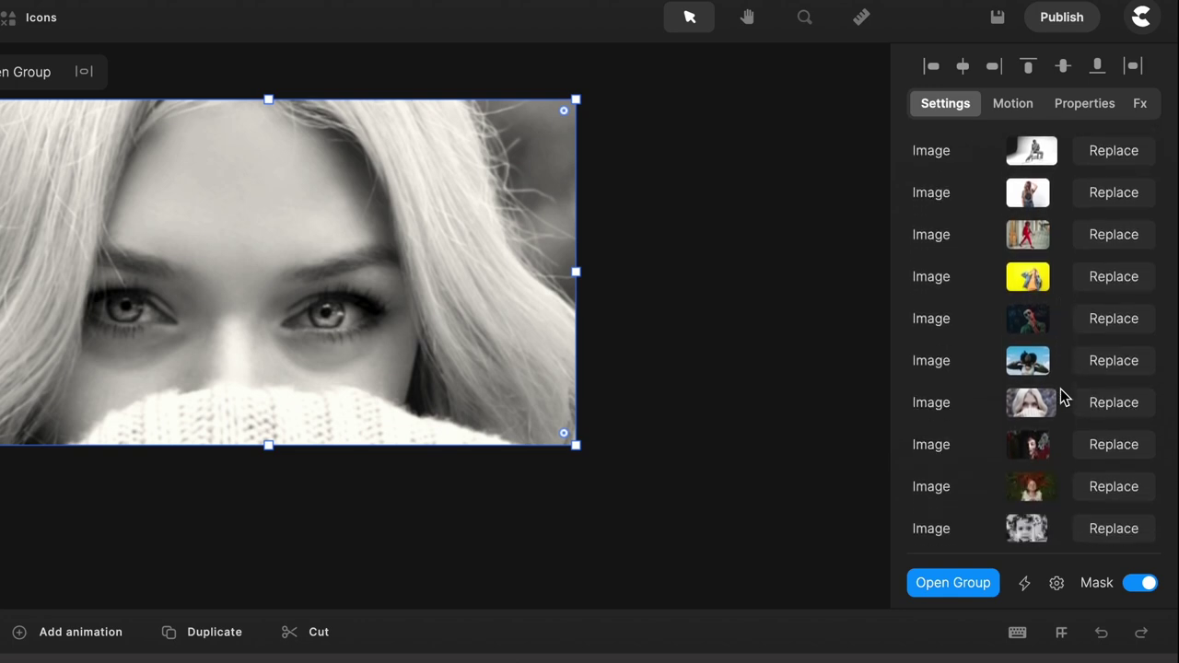
scroll(1061, 395, "down", 4)
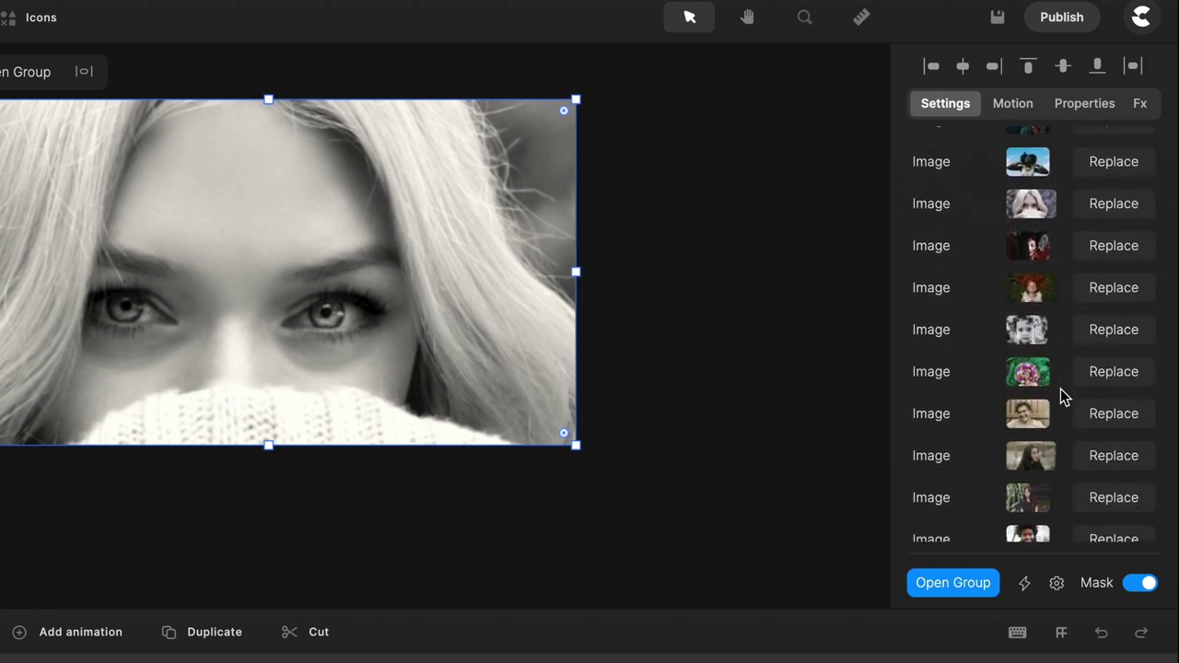
scroll(1061, 396, "down", 1)
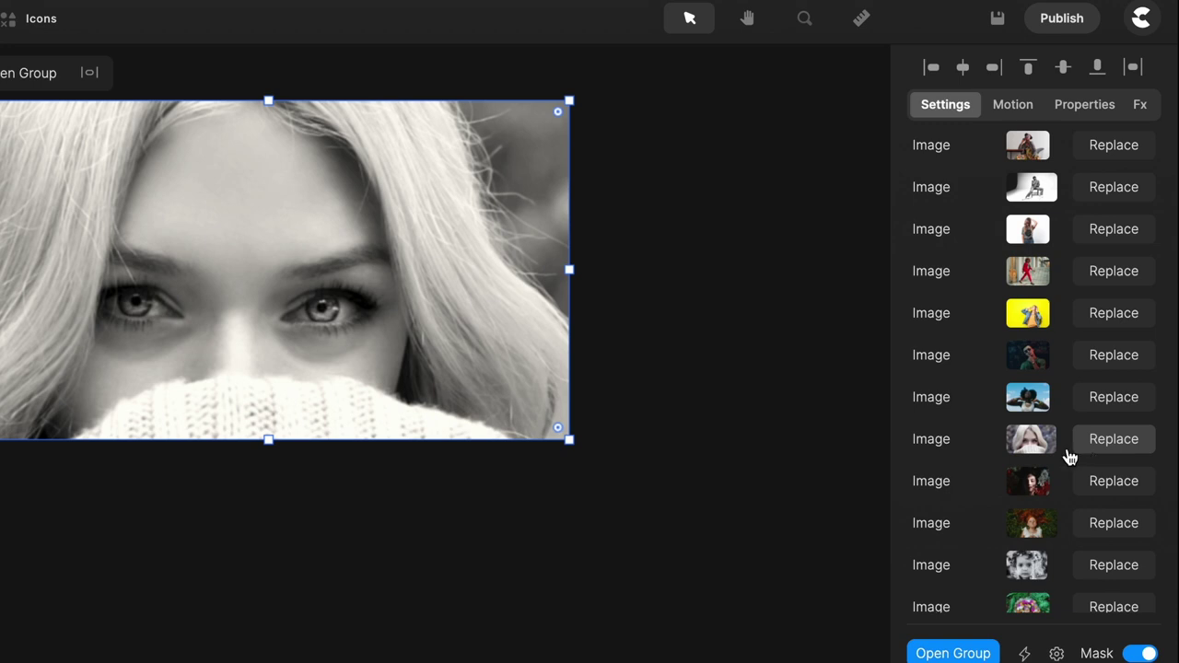
Scale the intro's blonde woman image to 90% on X and 103% on Y with proportions unlocked, and relock its scale.
left_click(934, 444)
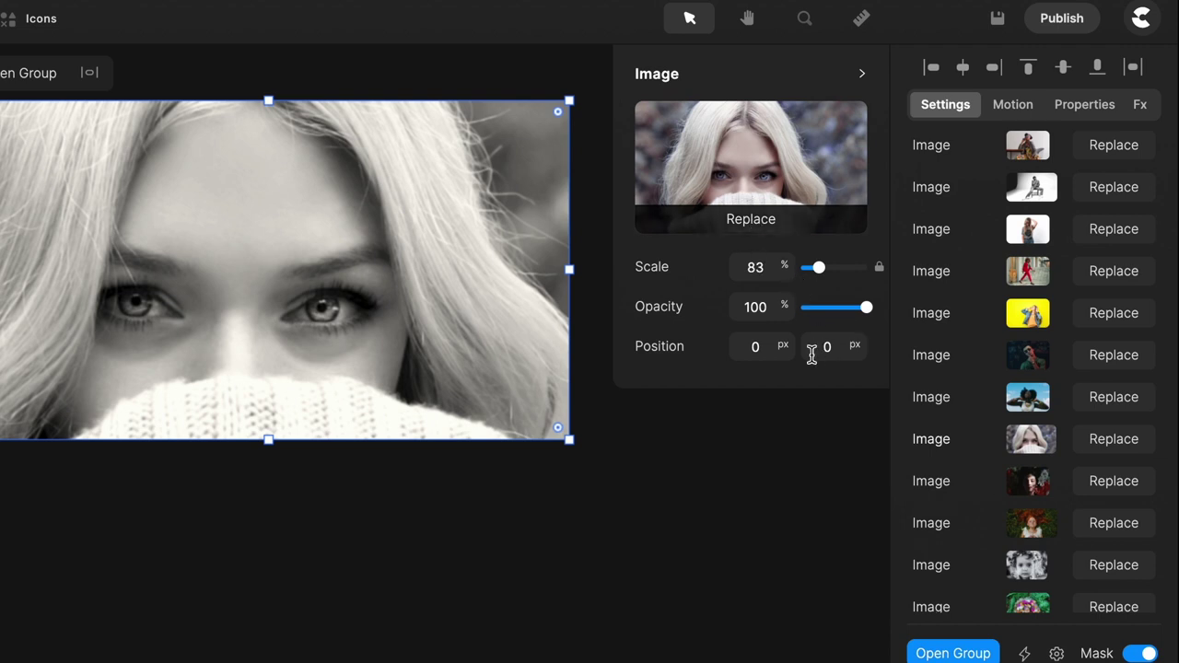
left_click_drag(866, 307, 809, 307)
left_click(880, 268)
mouse_move(819, 267)
left_mouse_down()
mouse_move(830, 267)
mouse_move(819, 267)
left_mouse_up()
left_click_drag(808, 307, 823, 307)
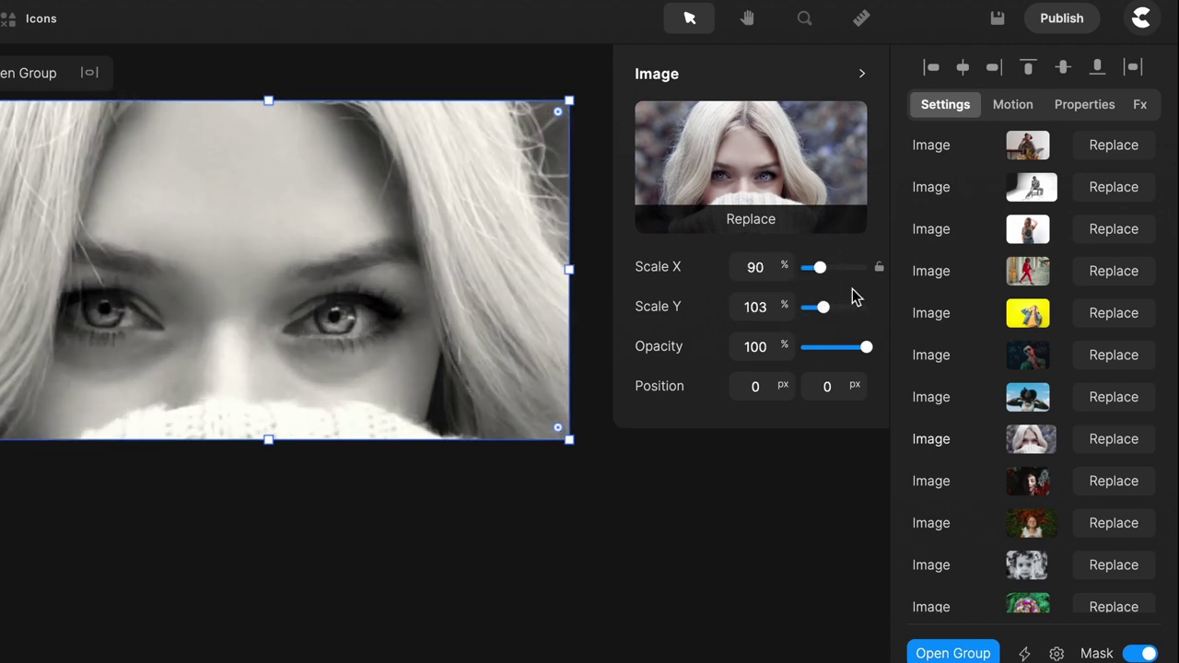
left_click(880, 267)
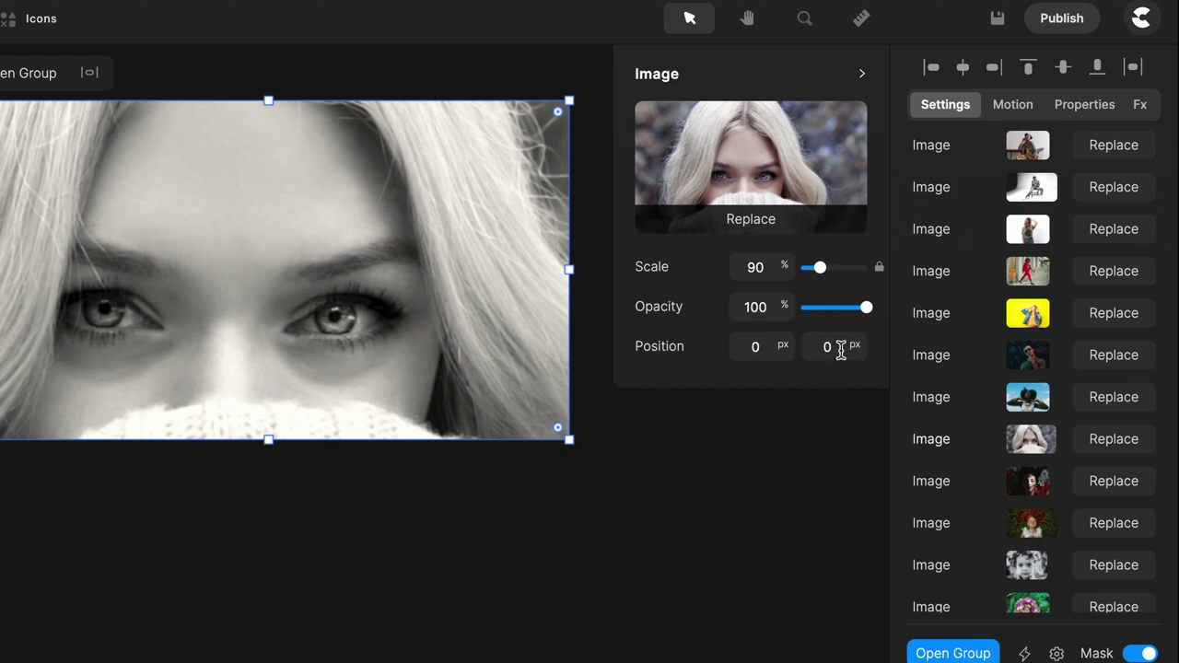
left_click(863, 75)
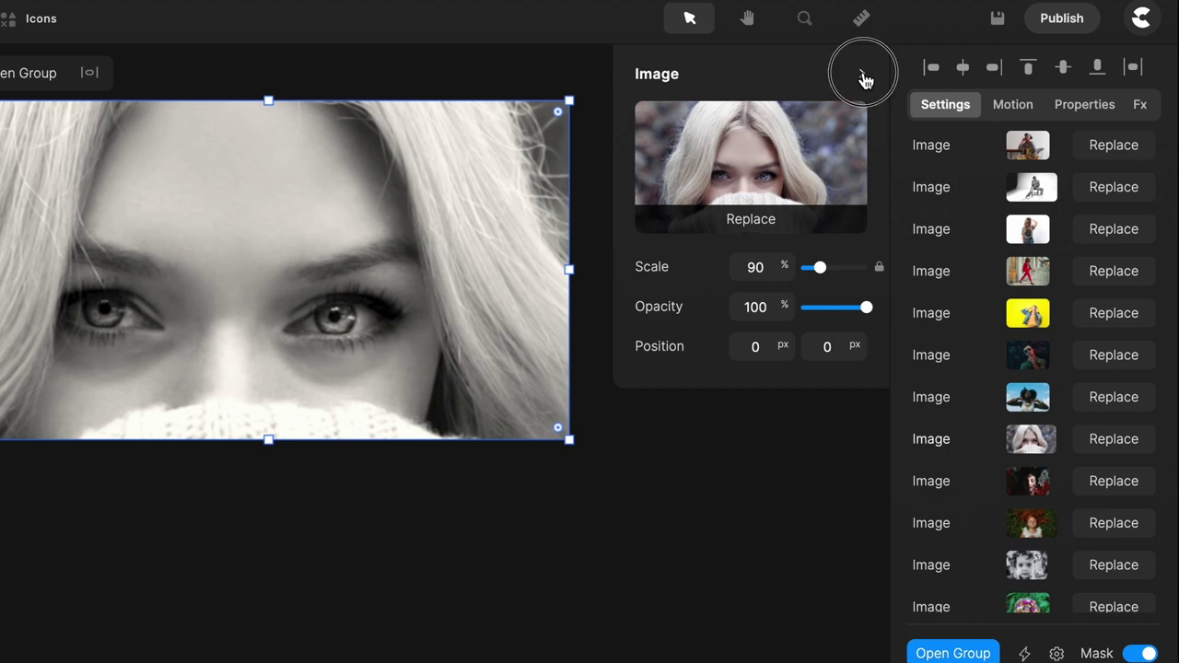
Check the scale, opacity and position settings of the intro's fourth and first images.
left_click(932, 233)
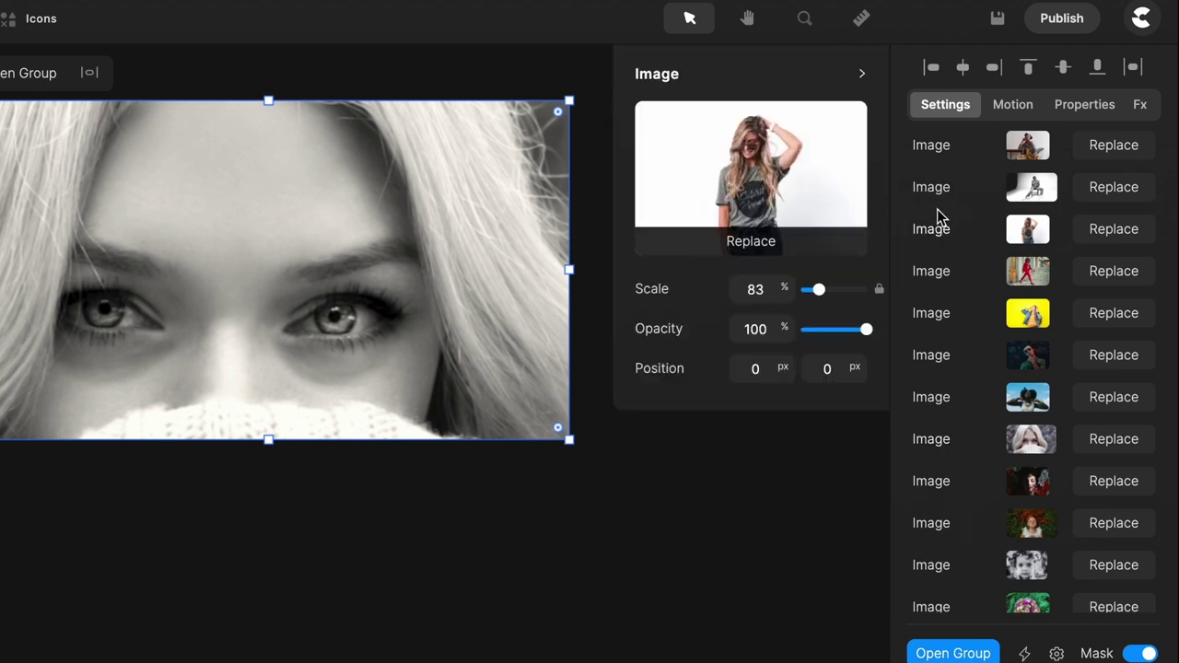
scroll(953, 300, "up", 1)
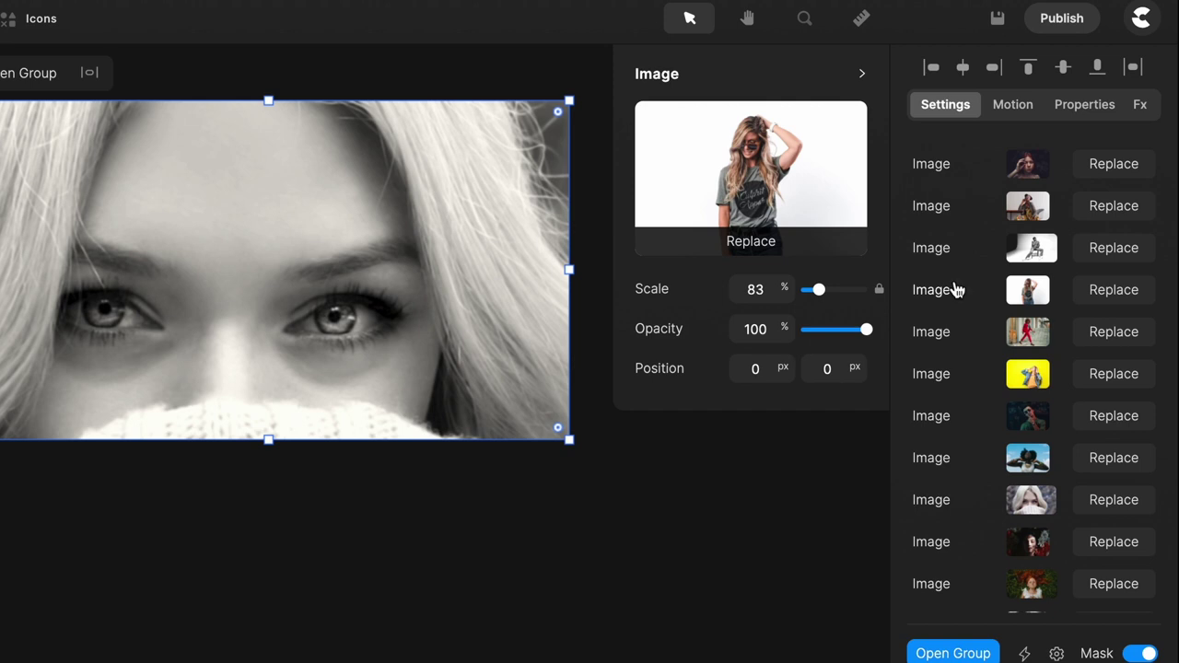
left_click(932, 168)
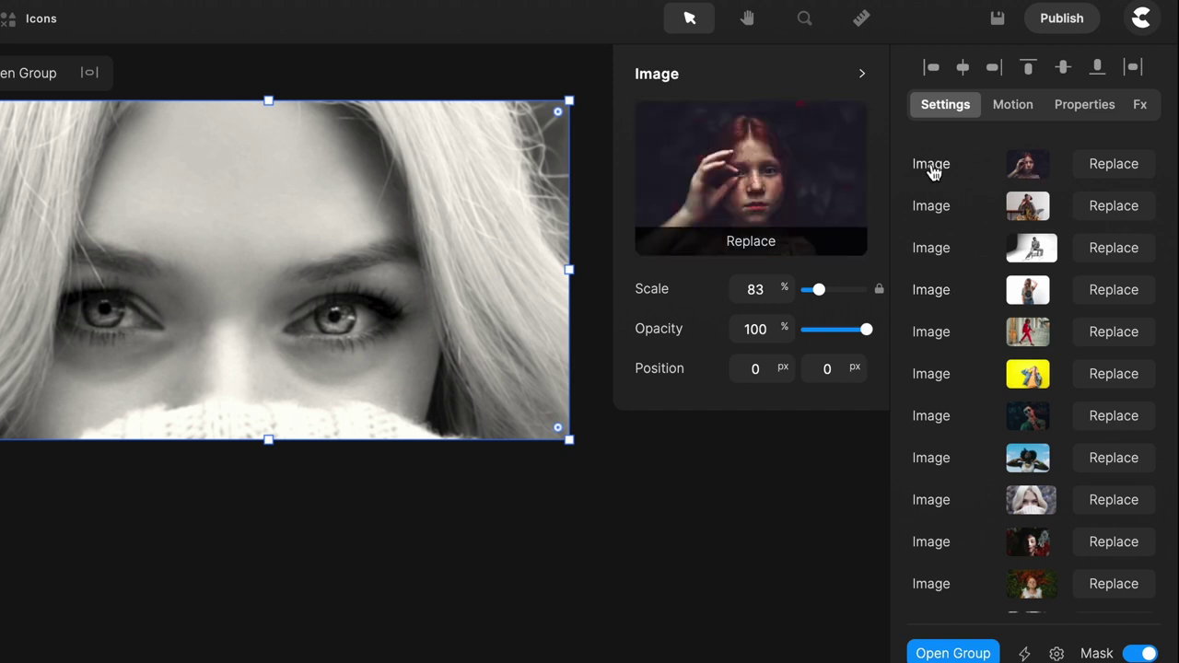
left_click(863, 74)
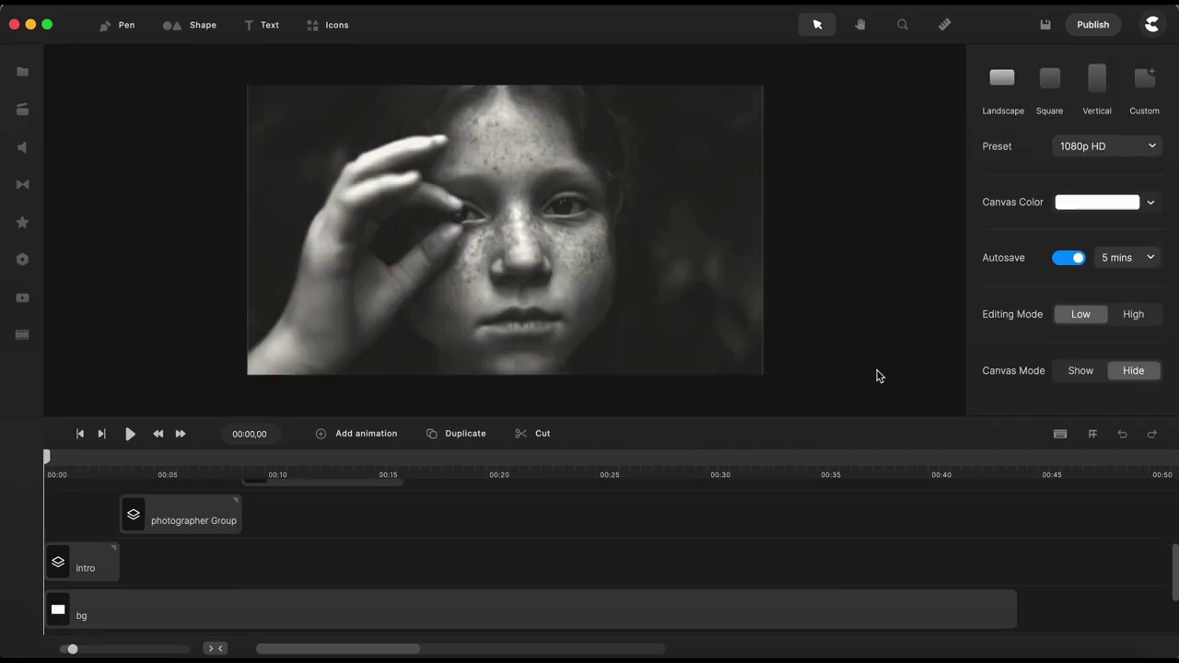
Start replacing the intro group's first image and find the Replace Images folder in the project media.
left_click(326, 334)
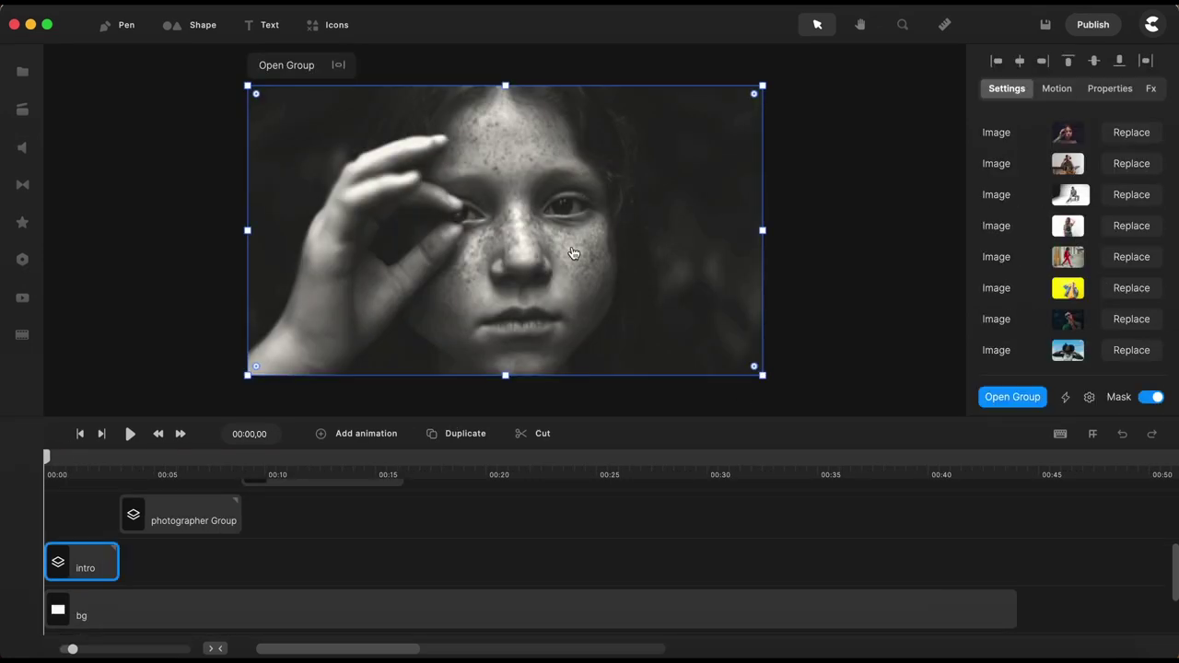
left_click(1132, 133)
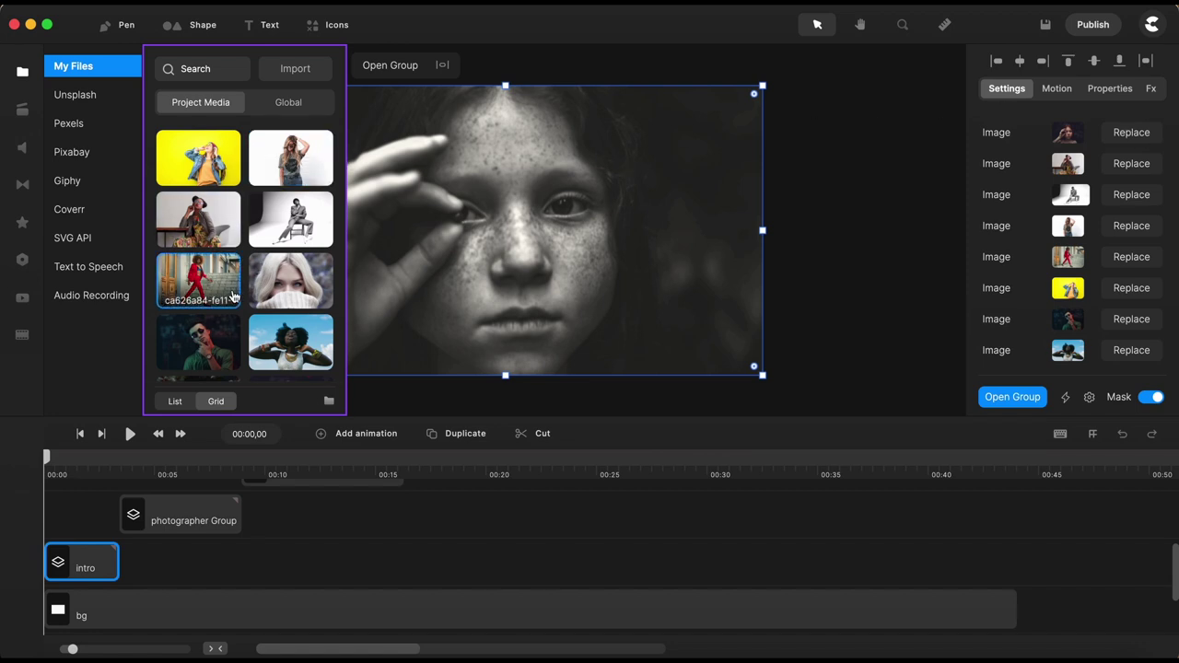
scroll(234, 296, "down", 15)
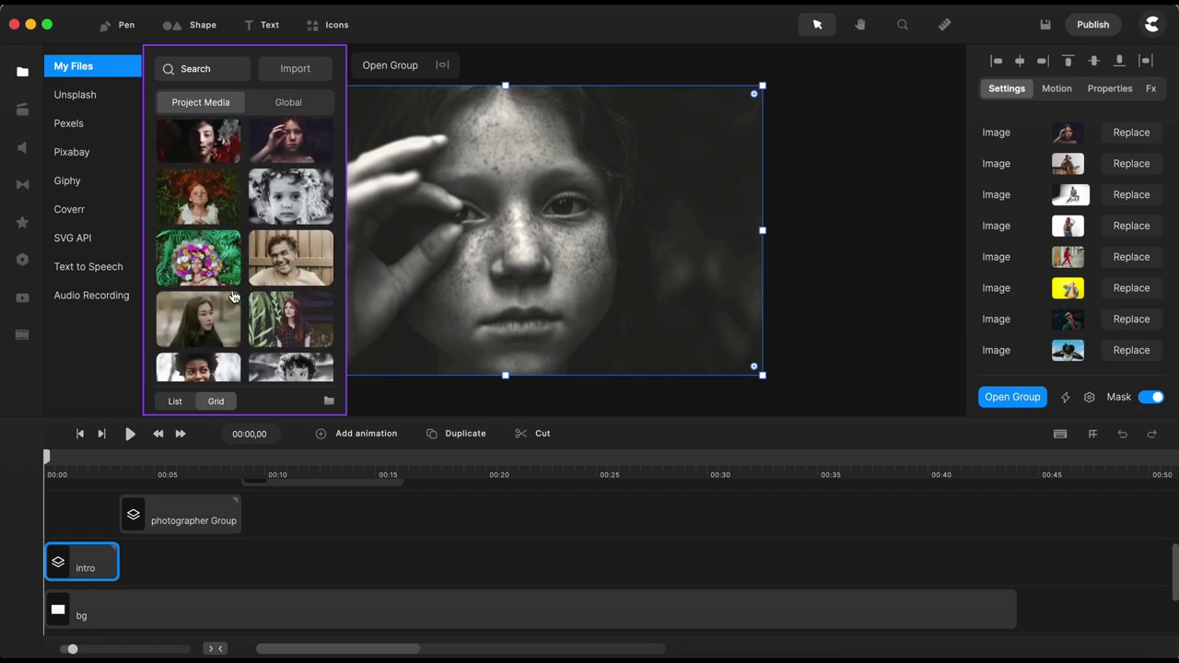
scroll(234, 296, "down", 5)
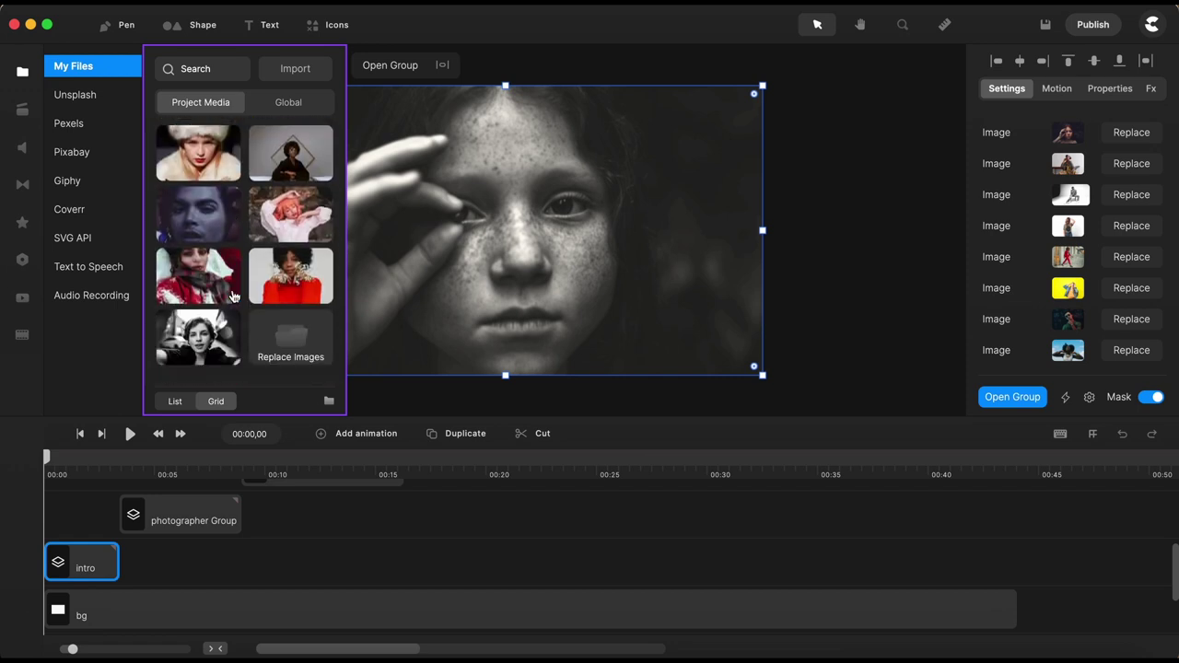
left_click(288, 347)
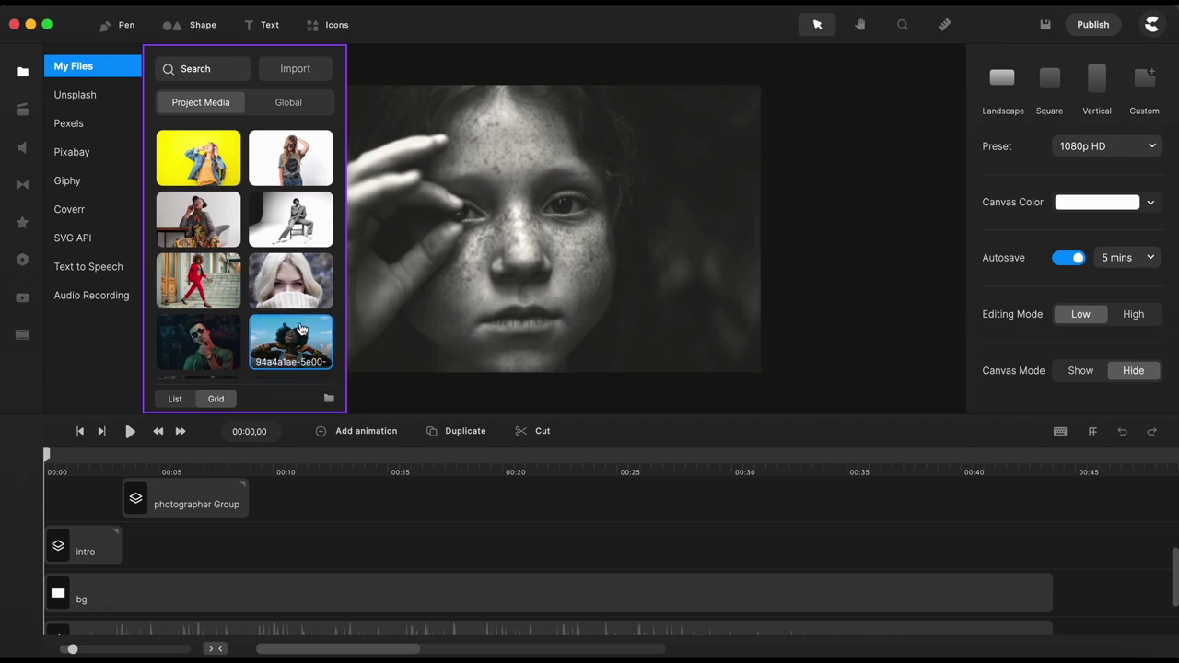
Rename the new folder at the end of the project media to My Folder.
scroll(300, 329, "down", 10)
scroll(242, 362, "down", 5)
right_click(199, 348)
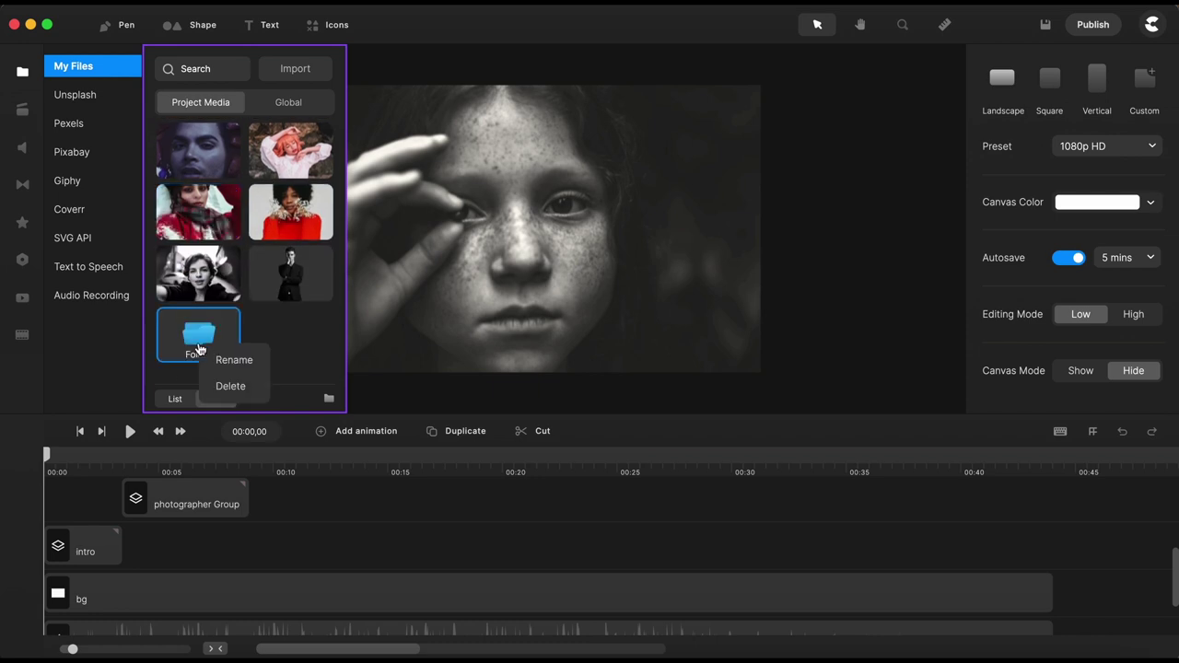
left_click(234, 360)
type("My Folder")
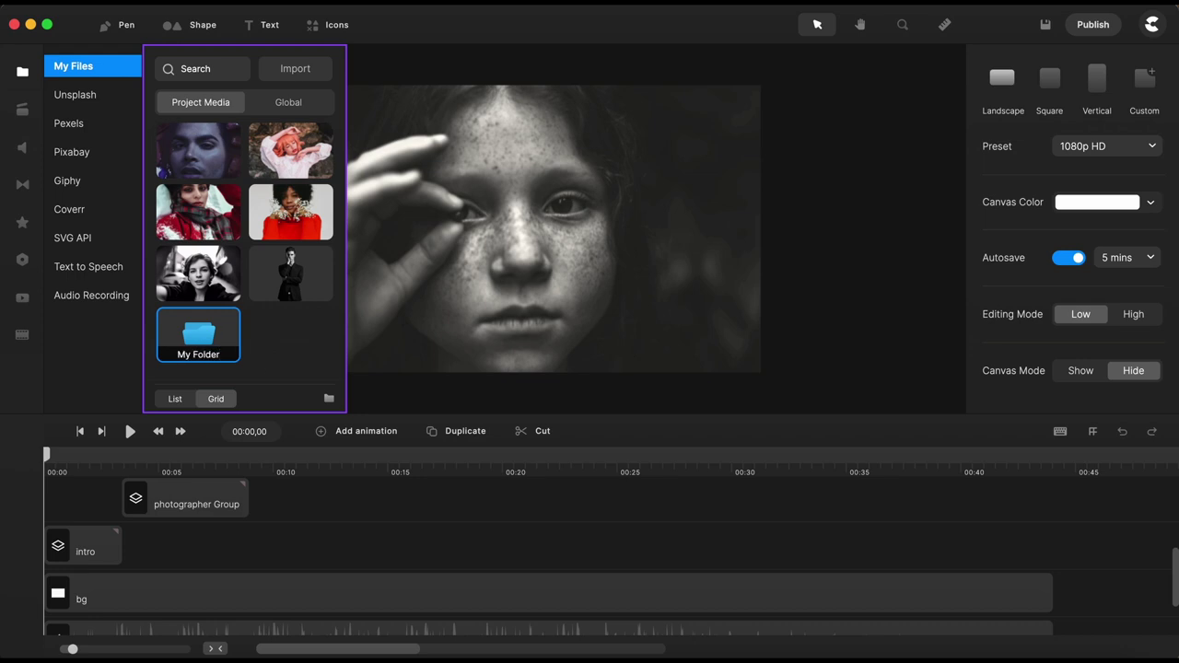
key("Return")
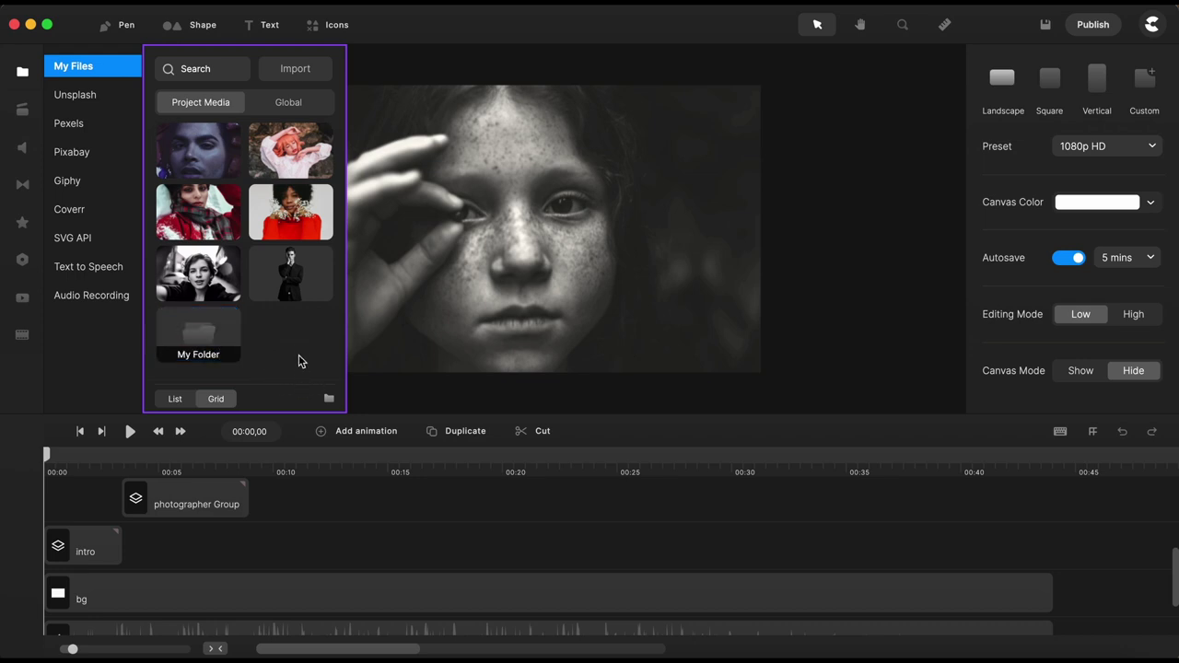
key("Return")
Replace the intro's first image with the portrait of the long-haired girl from the Replace Images folder.
scroll(298, 311, "down", 10)
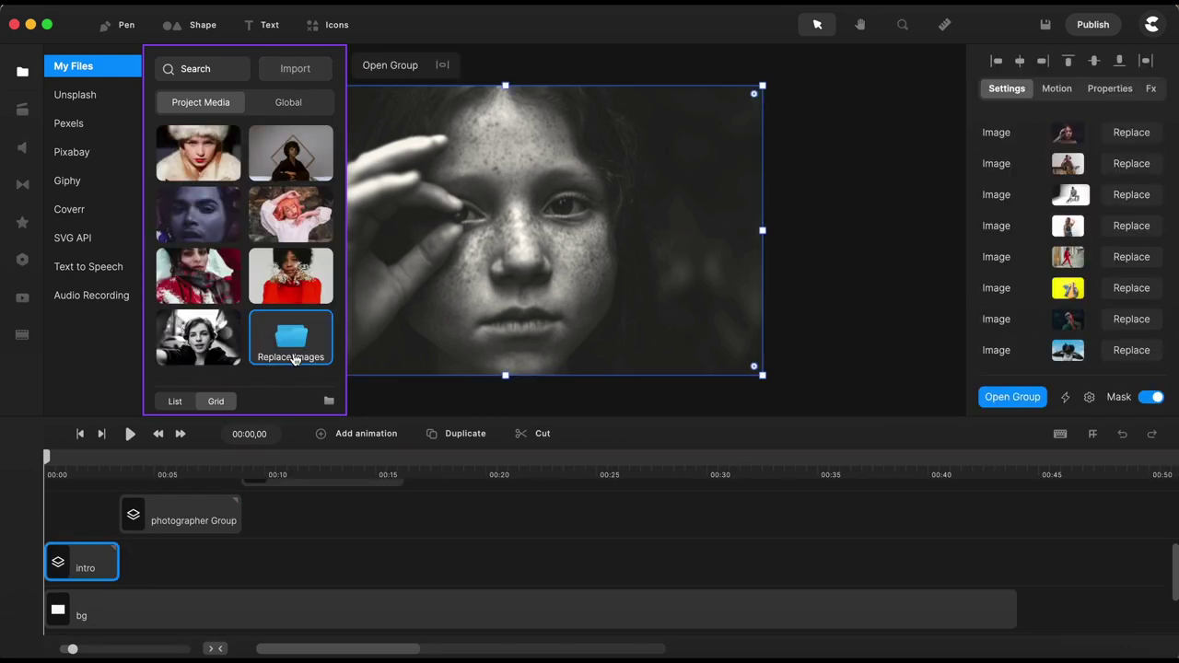
left_click(292, 355)
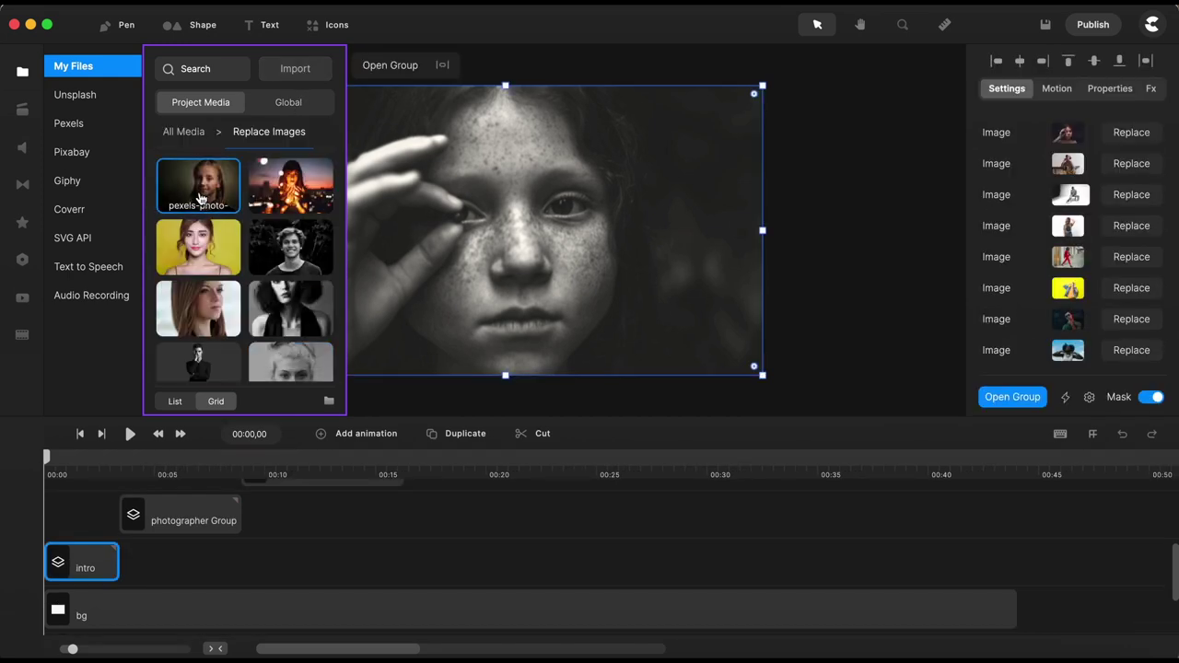
left_click(201, 198)
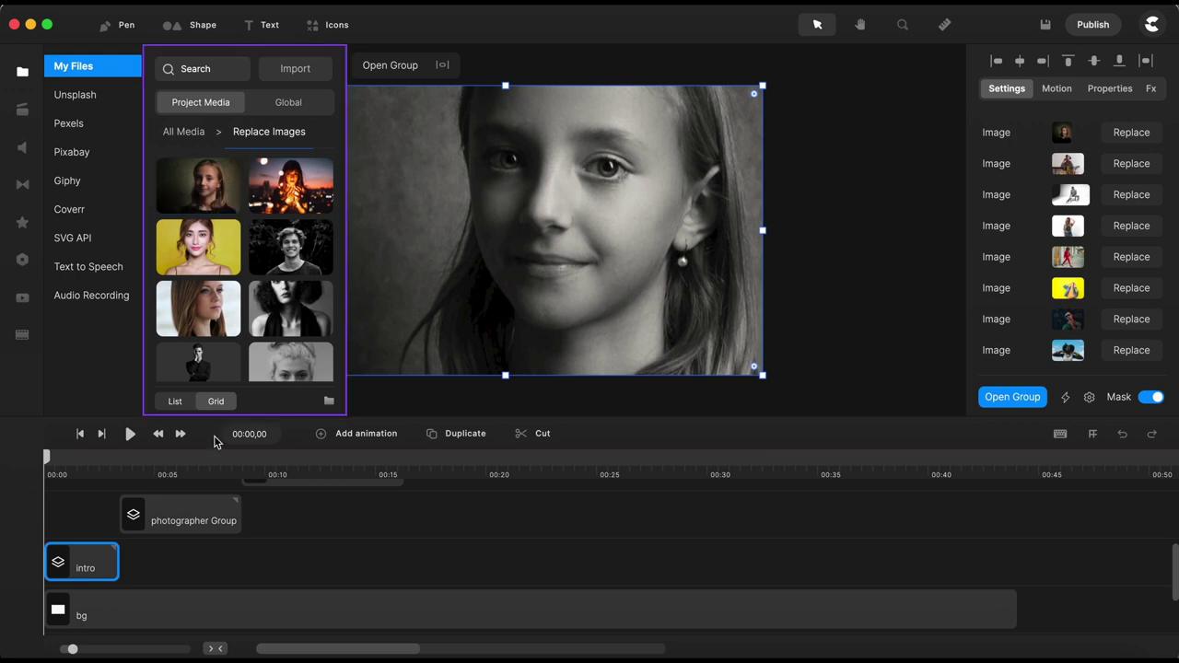
Advance the playhead to 00:00,07 and replace the intro's second image with the photo of the man against a blue background.
left_click_drag(47, 465, 52, 468)
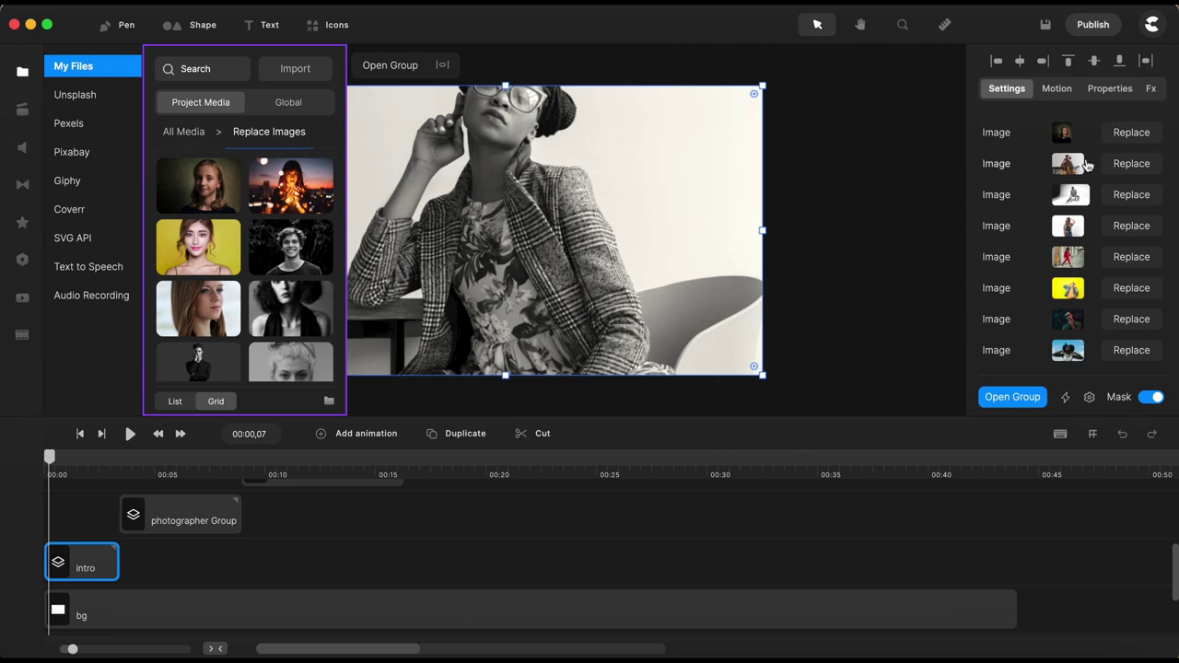
left_click(1134, 164)
scroll(230, 340, "down", 2)
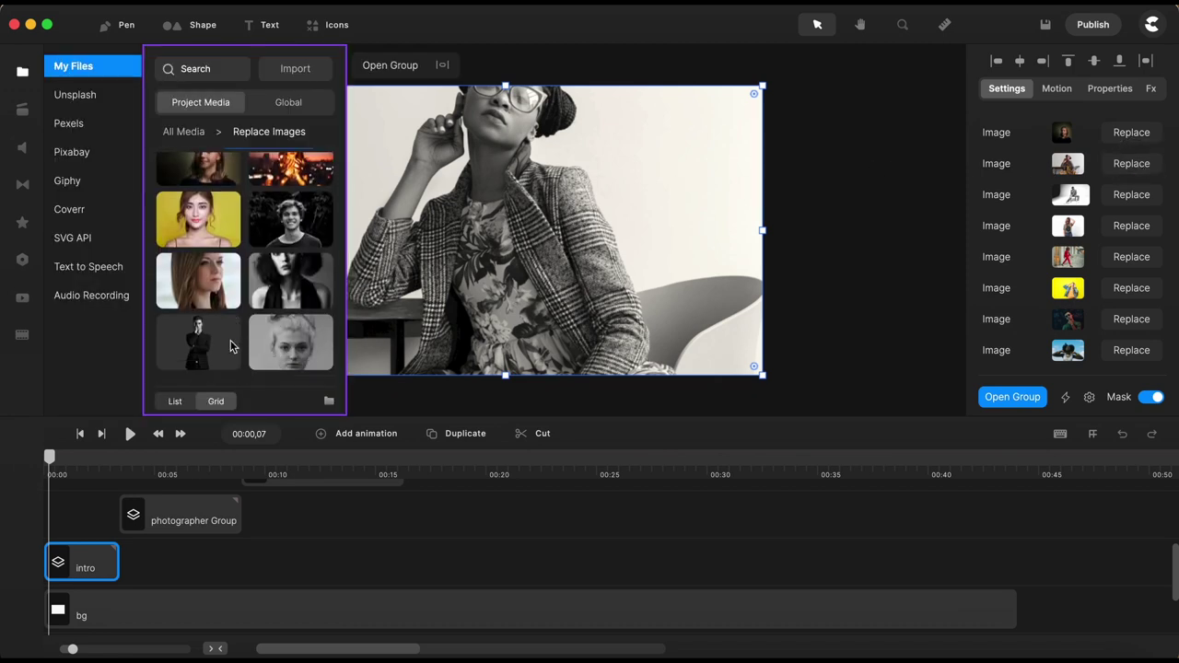
scroll(231, 342, "down", 4)
scroll(212, 332, "up", 3)
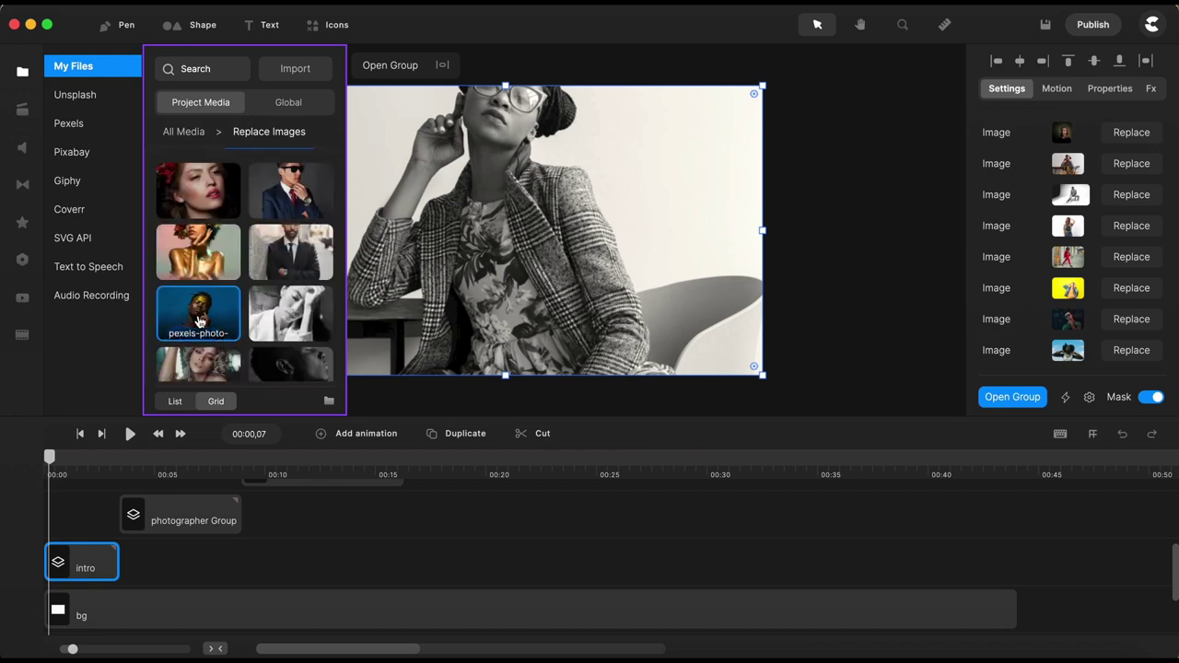
left_click(198, 320)
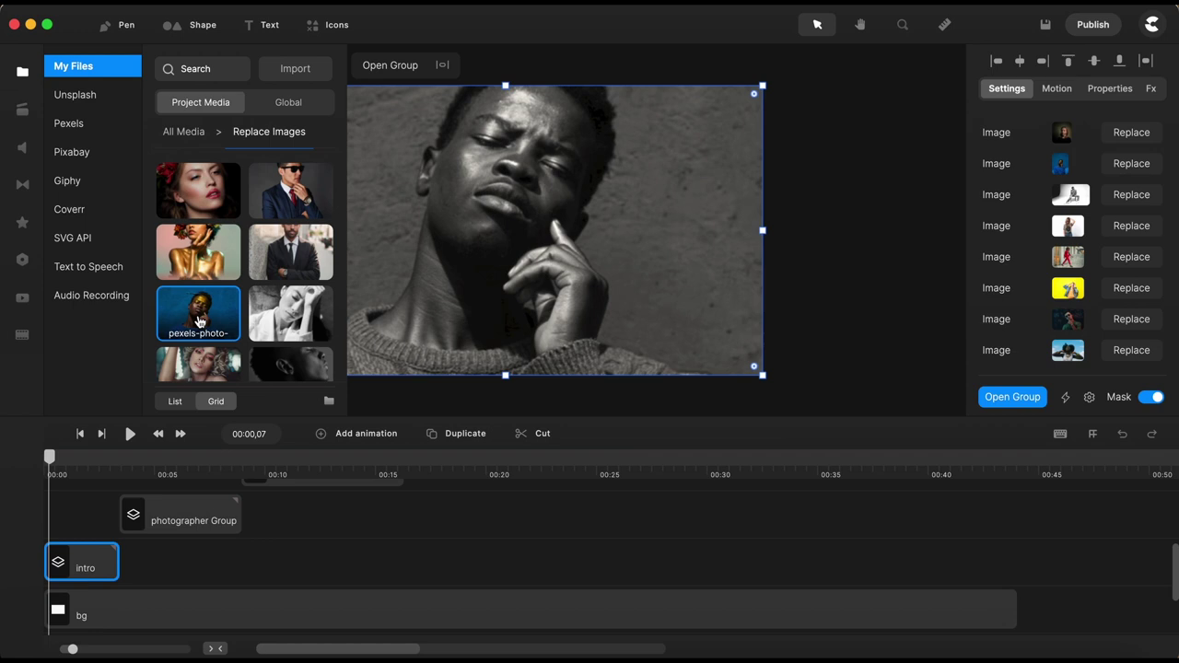
Advance the playhead to 00:00,13 and replace the intro's third image with the photo of the crouching woman in white trousers.
scroll(198, 319, "down", 2)
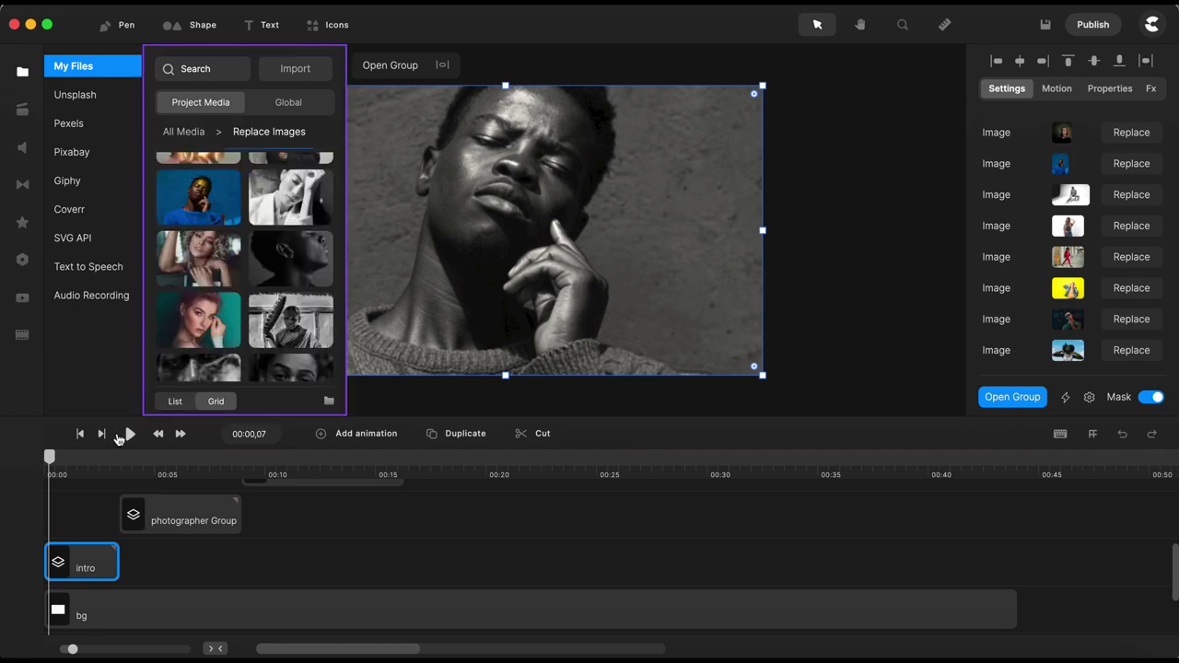
left_click_drag(49, 459, 55, 464)
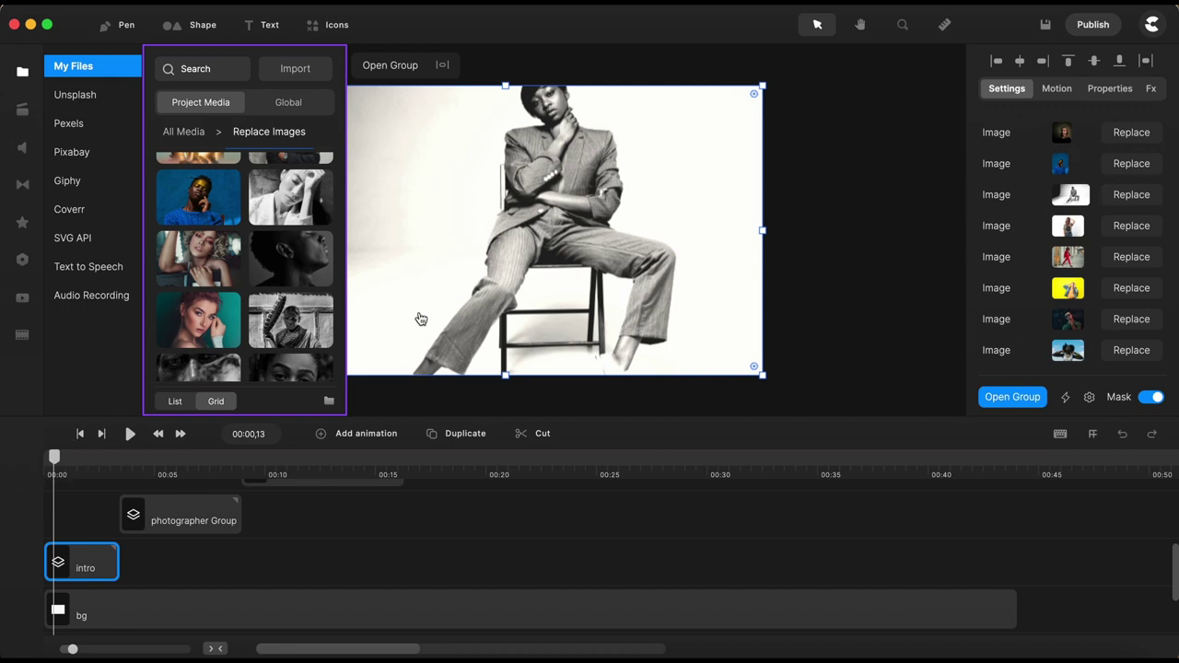
scroll(286, 332, "down", 5)
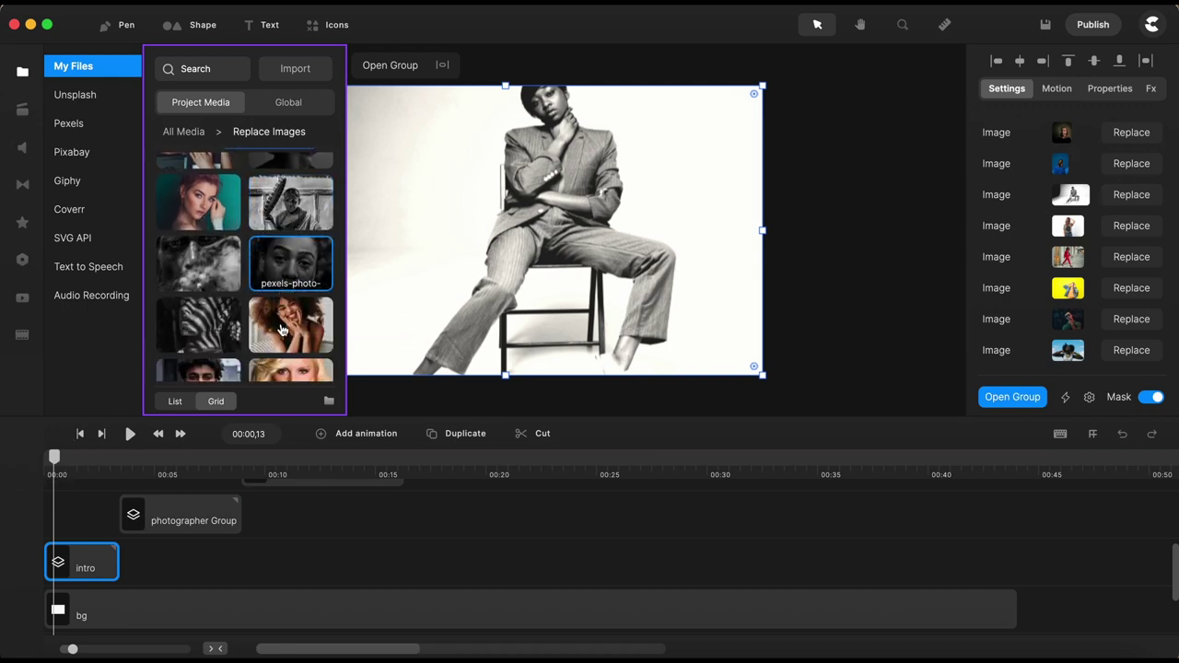
scroll(283, 329, "down", 10)
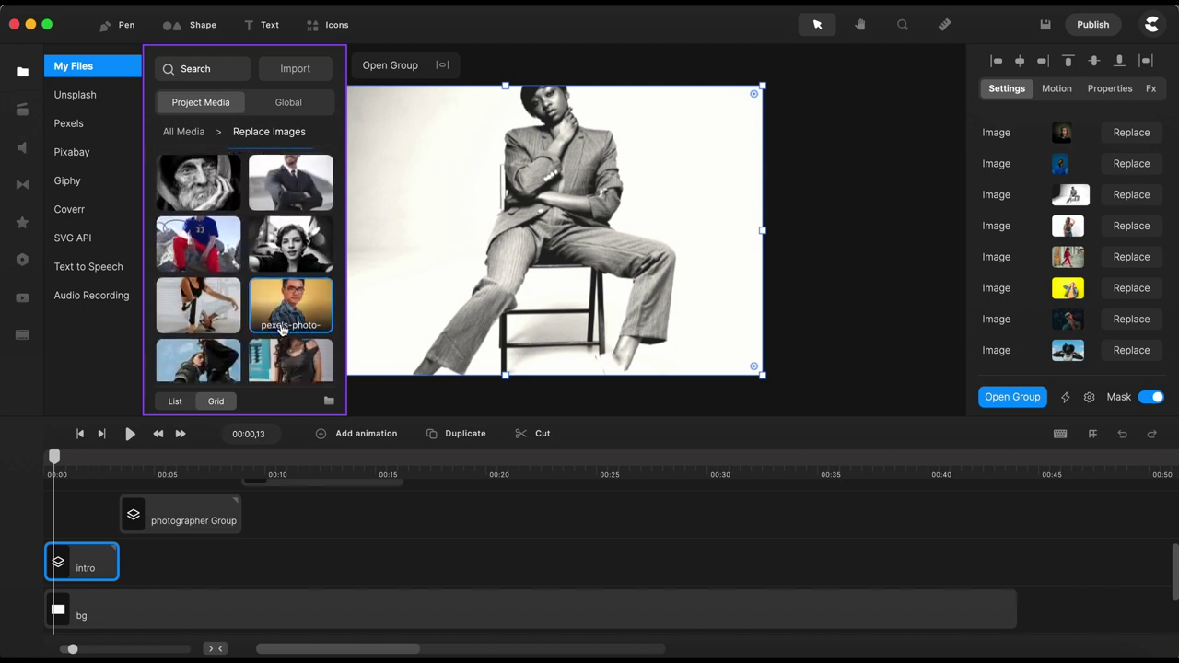
left_click(205, 293)
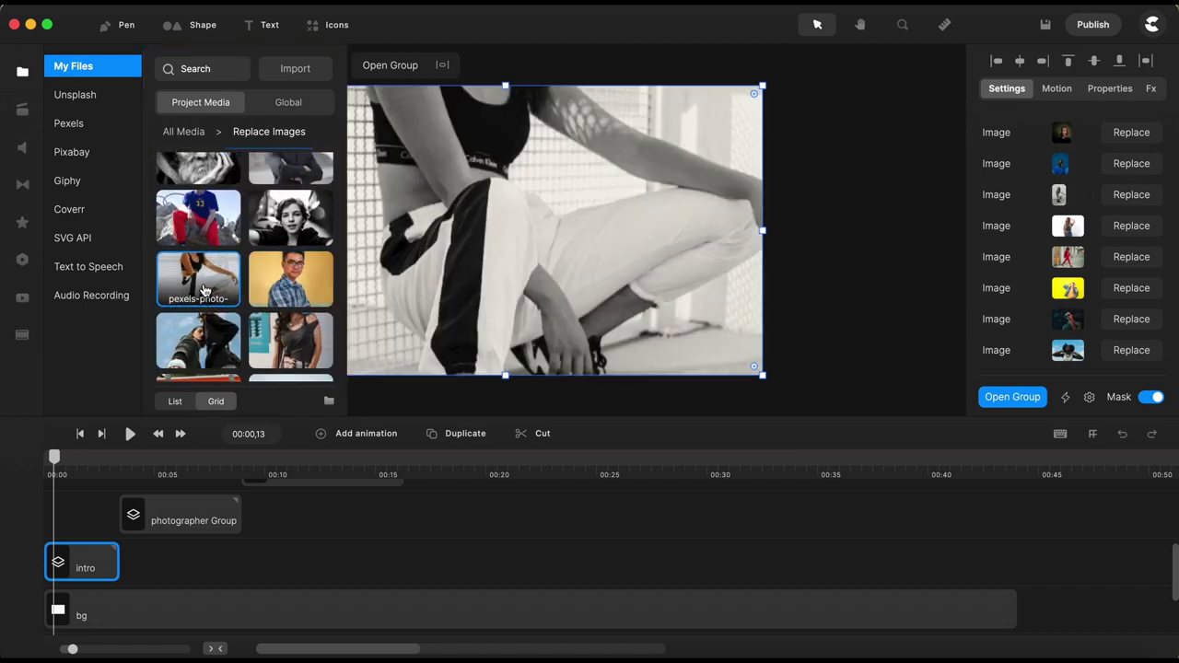
Open the intro group, its nested intro image Group, and the image Group containing the photo of the crouching woman.
left_click(1013, 398)
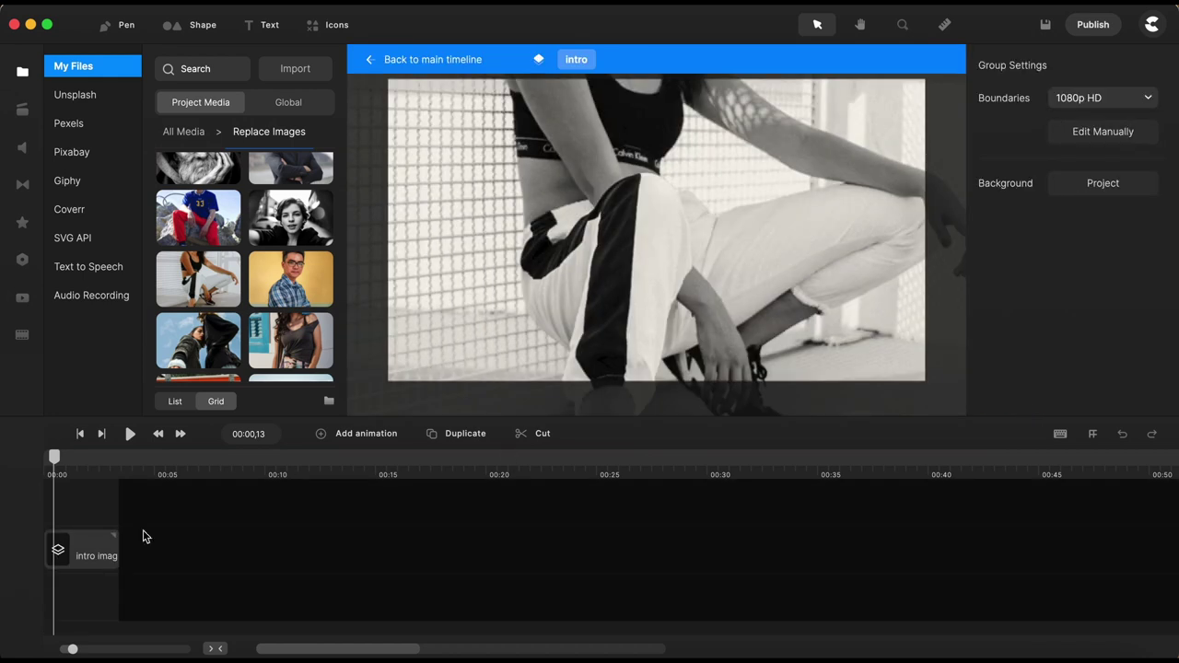
left_click(85, 562)
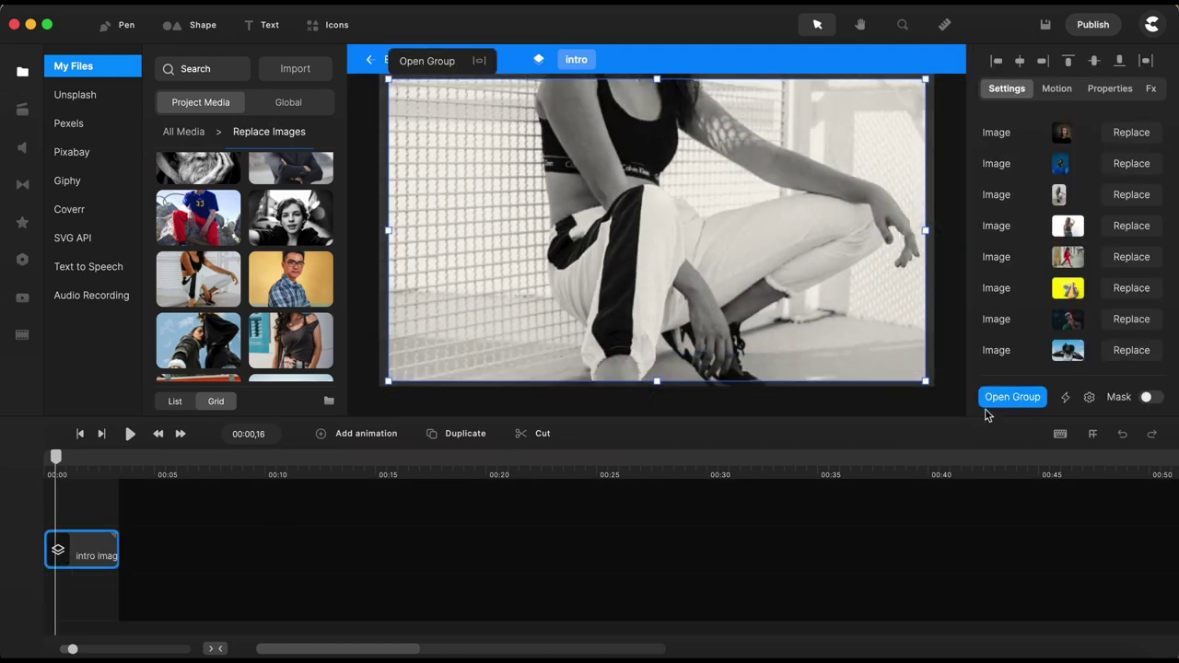
left_click(1013, 397)
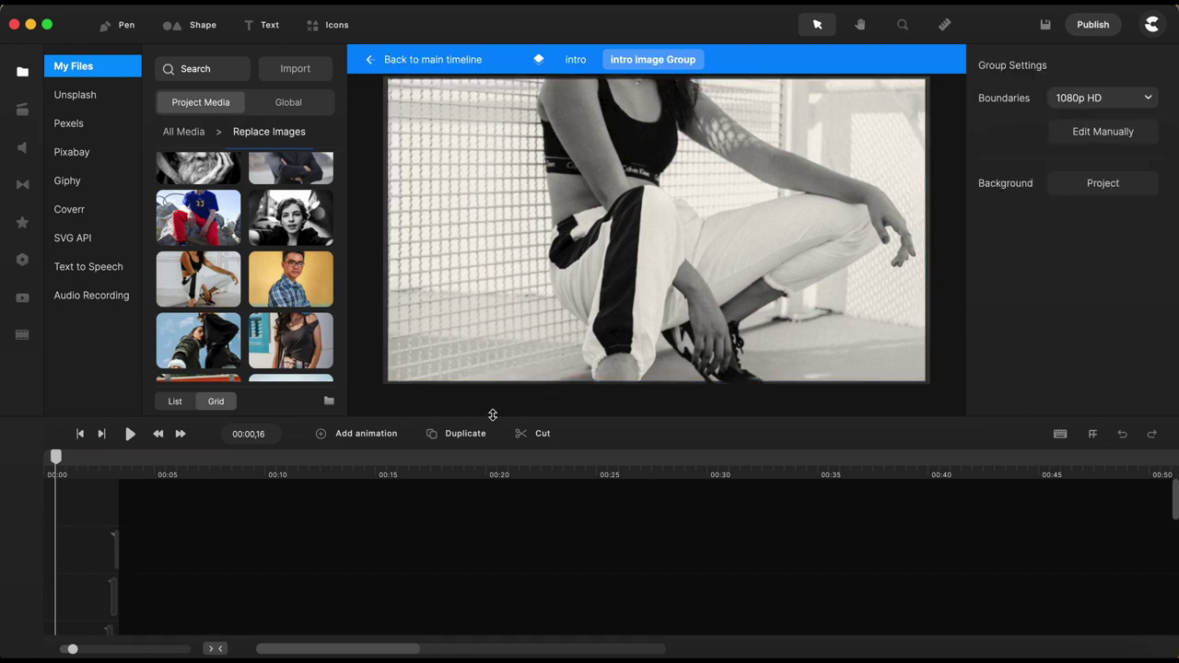
left_click(22, 71)
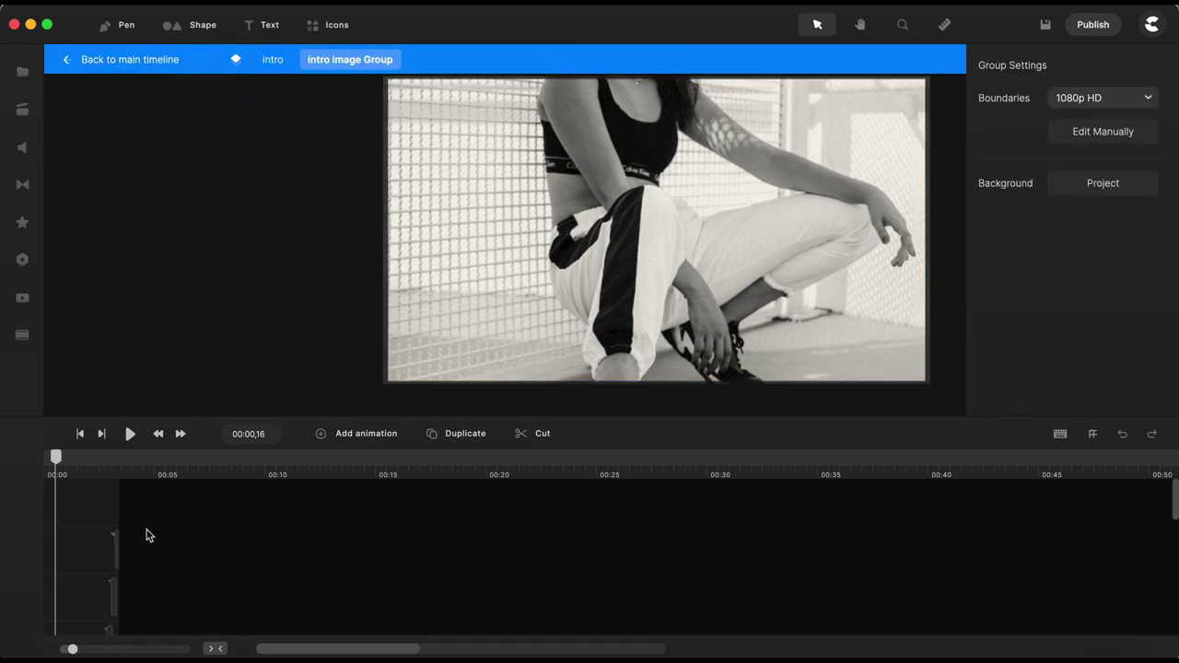
left_click_drag(189, 473, 448, 470)
scroll(283, 595, "down", 10)
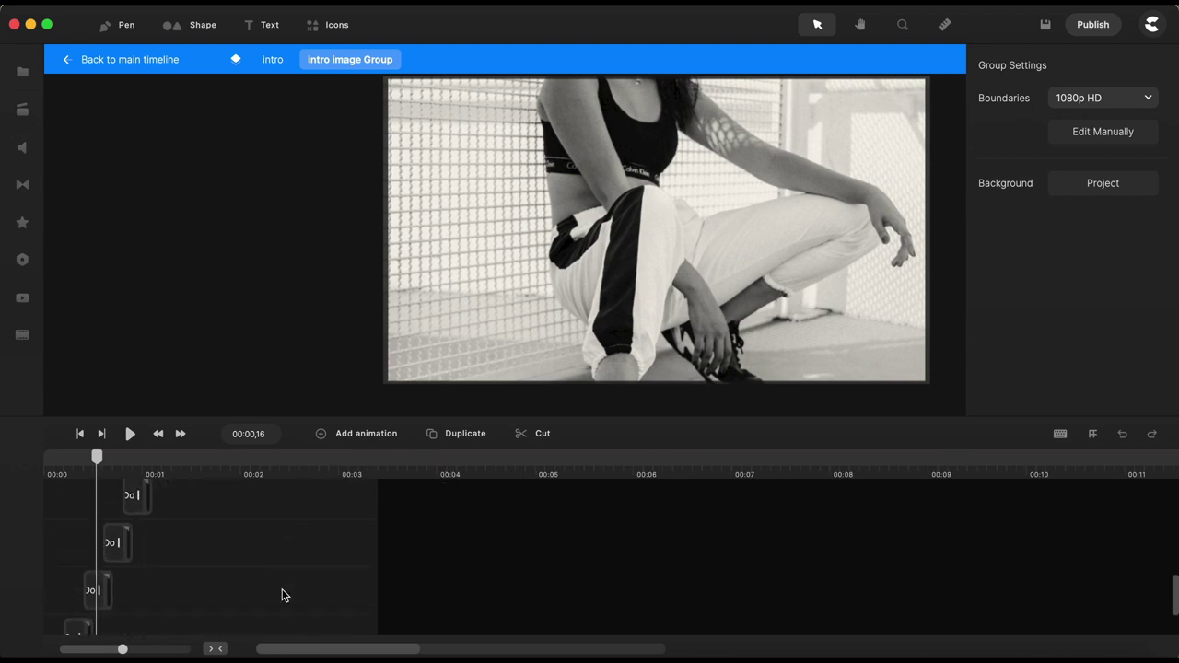
scroll(283, 595, "up", 3)
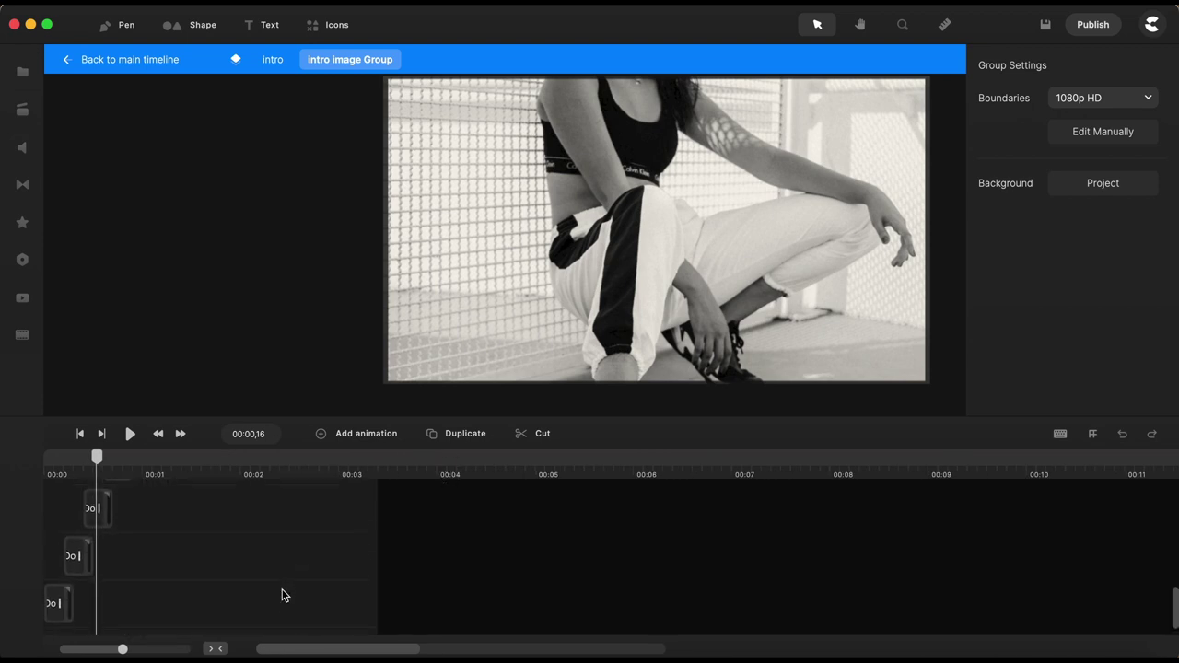
left_click(110, 525)
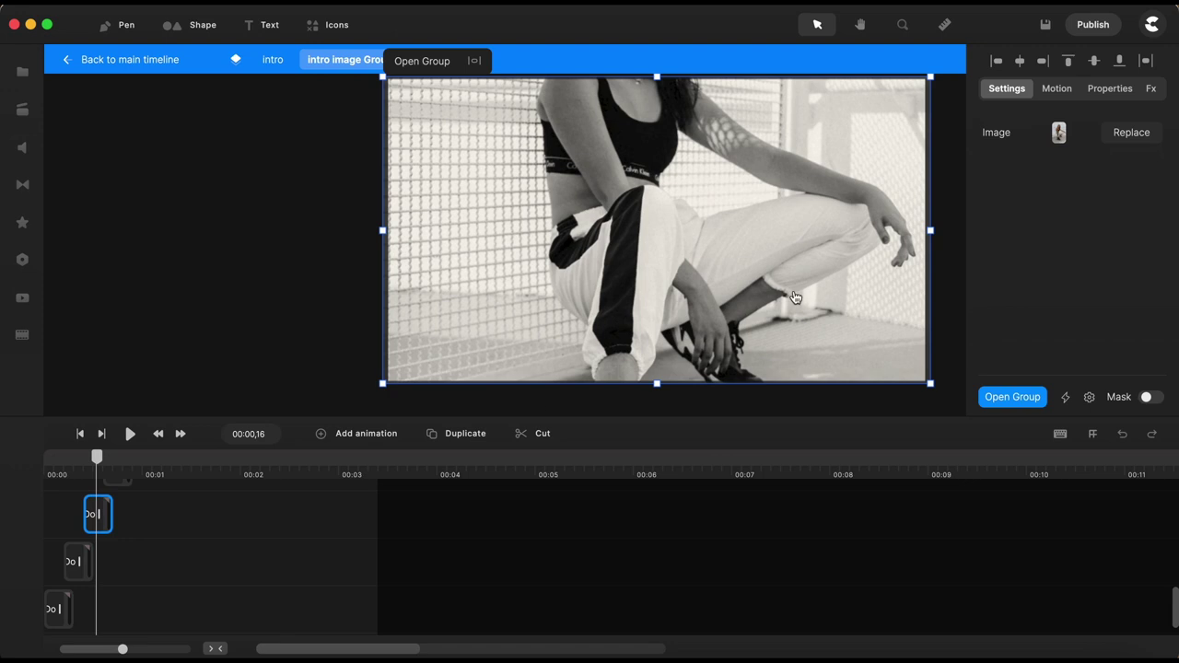
double_click(647, 256)
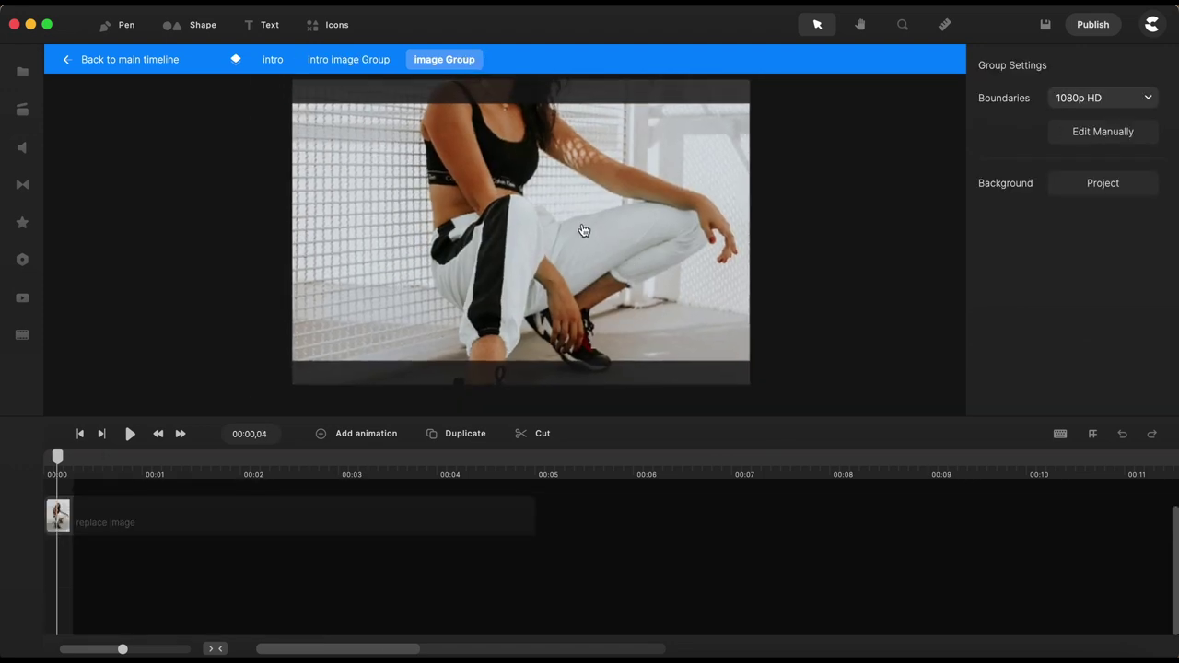
Move the crouching woman photo down until its upper edge meets the group's upper boundary, and return to the main timeline.
left_click(583, 231)
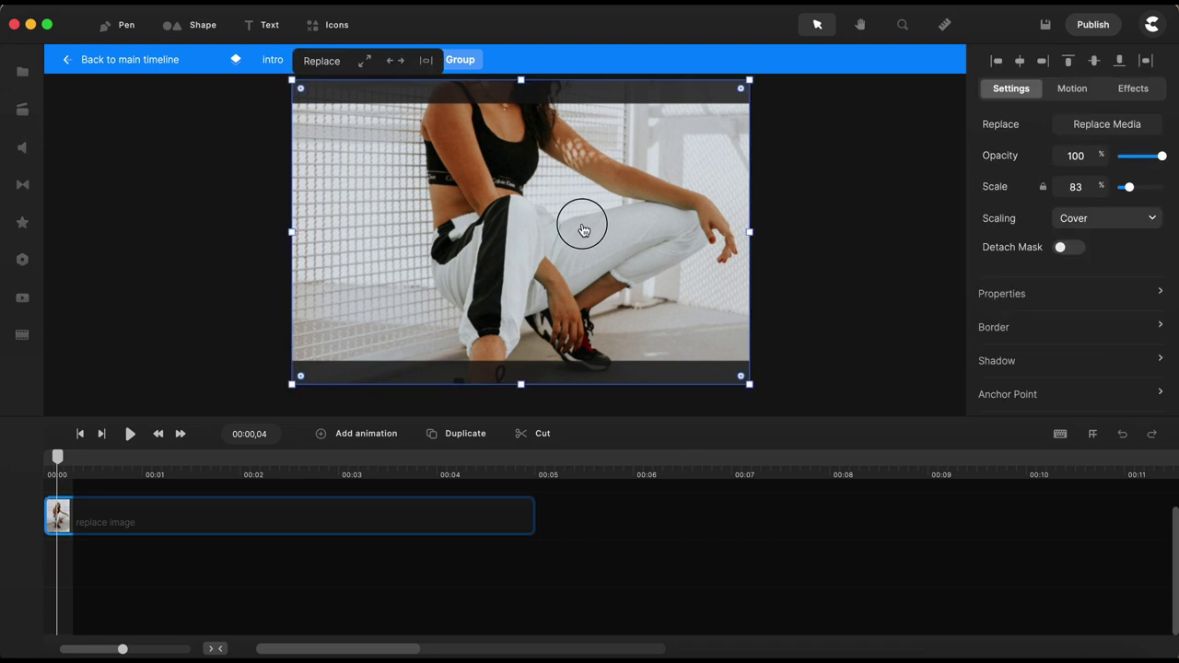
left_click_drag(583, 231, 583, 248)
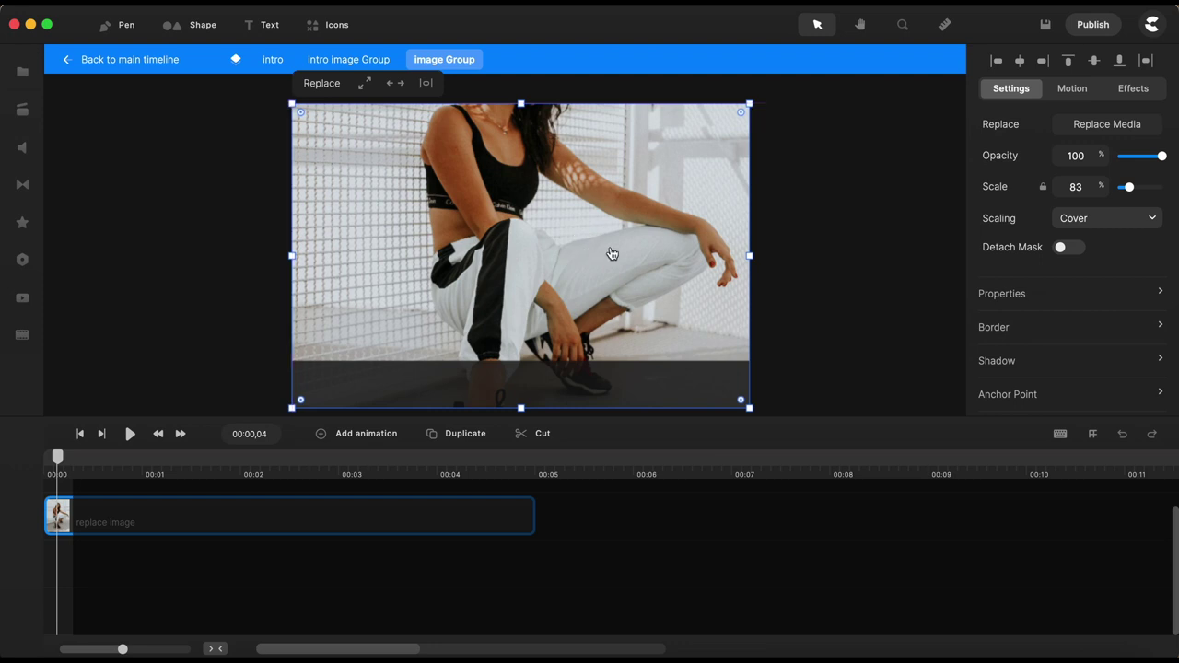
left_click(827, 250)
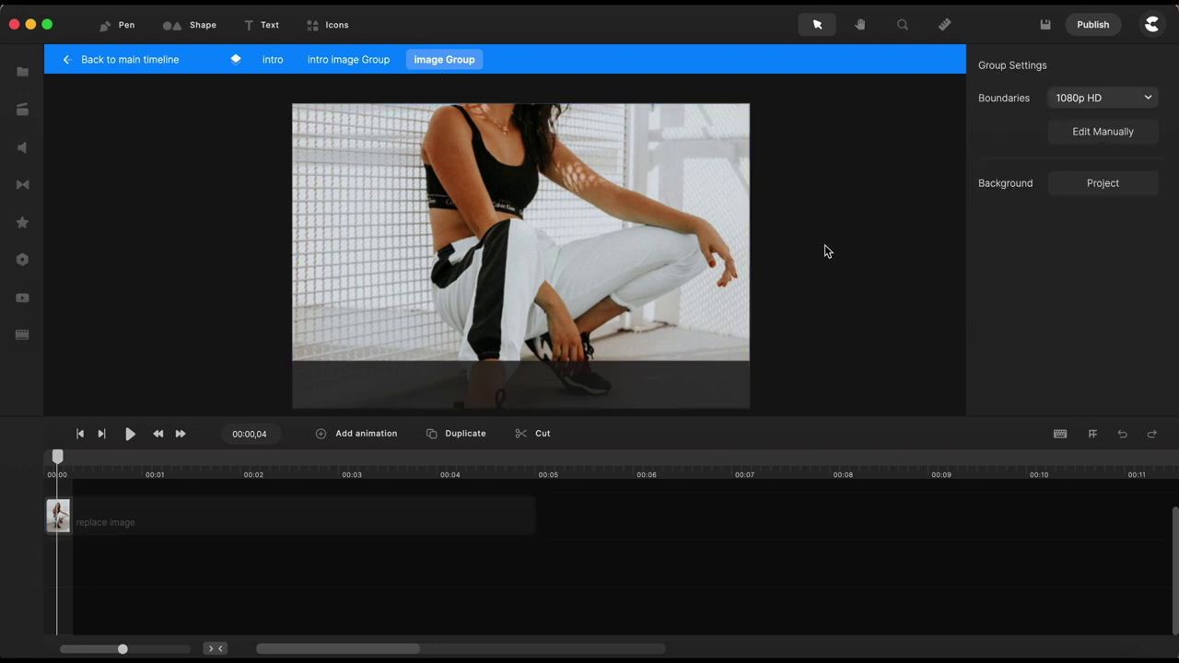
left_click(369, 70)
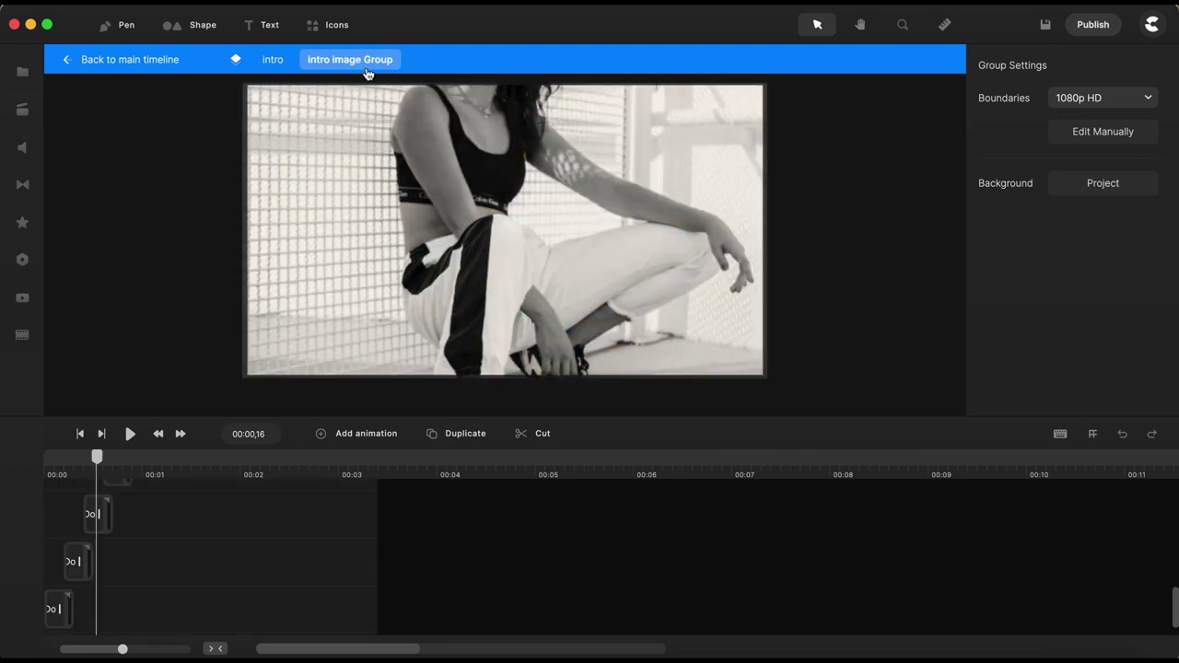
left_click(263, 65)
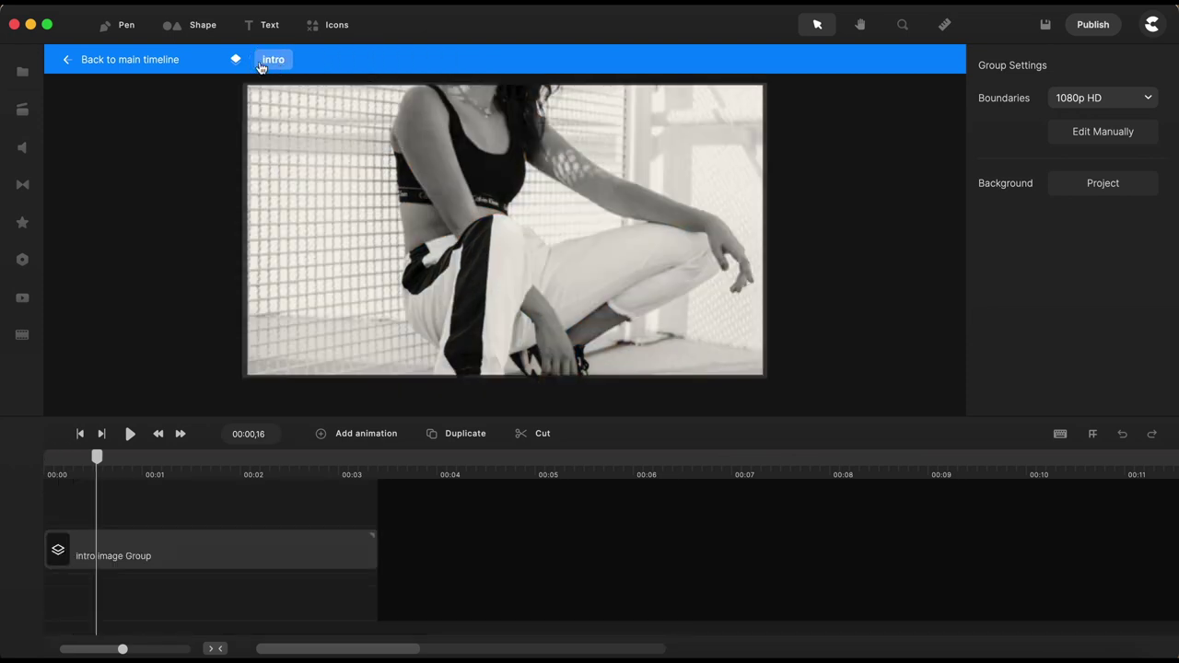
left_click(150, 64)
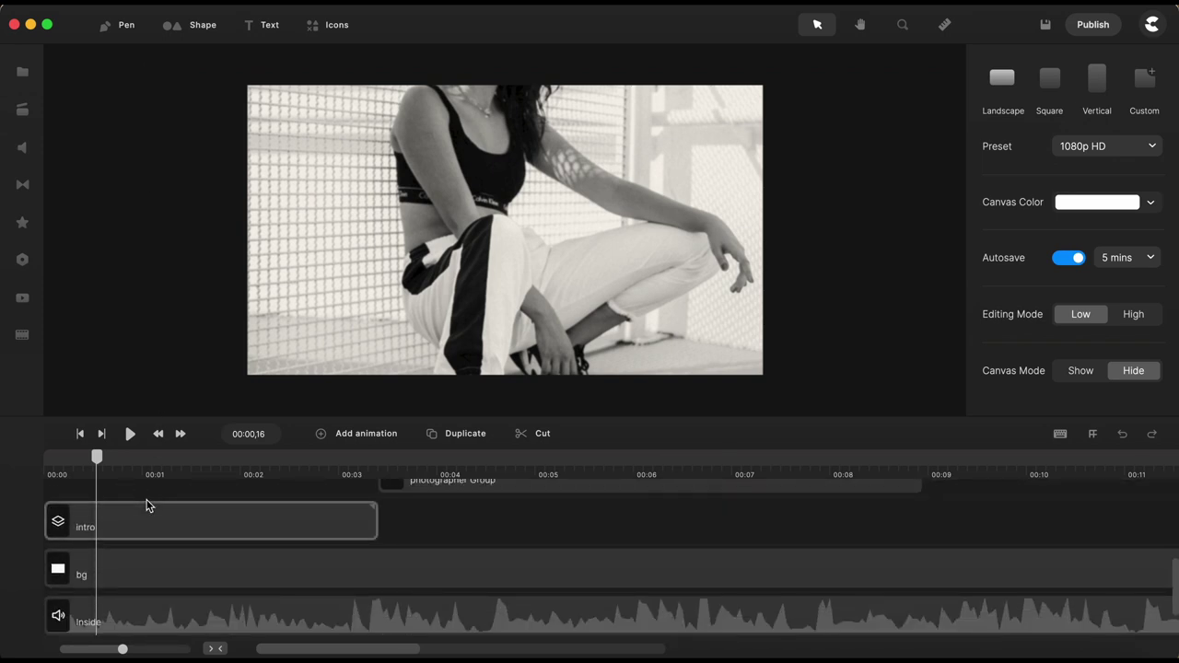
Advance the playhead to 00:00,18 and replace the intro's fourth image with the photo of two people in jackets against the sky.
left_click(100, 461)
left_click_drag(100, 460, 104, 458)
left_click(155, 530)
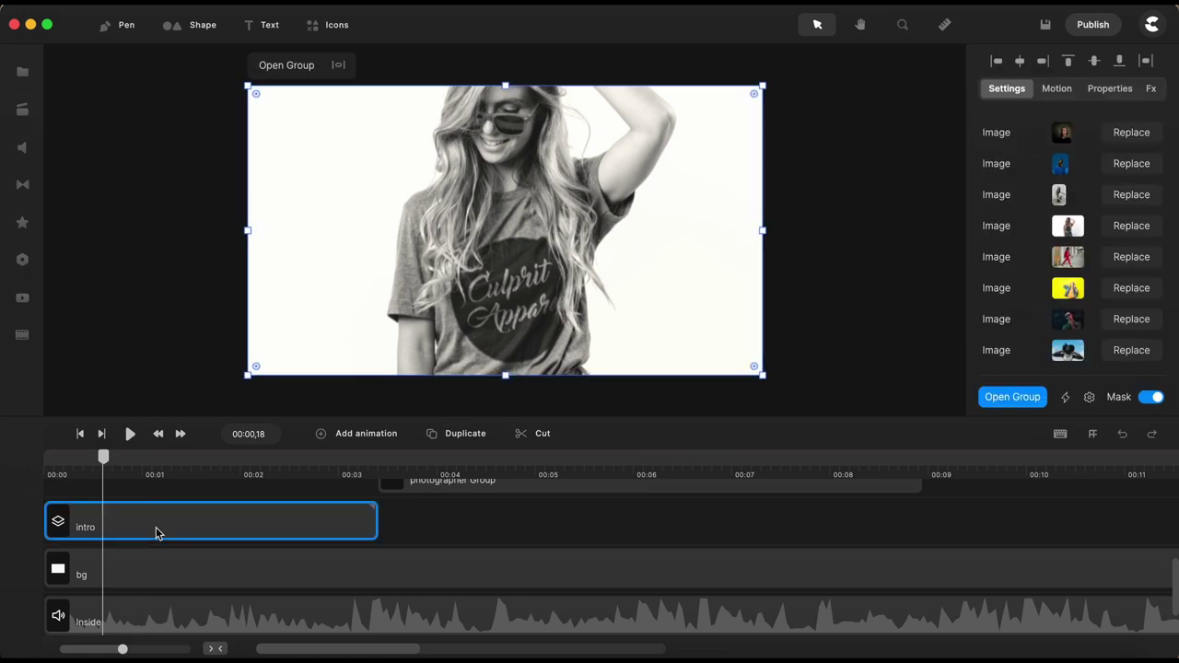
left_click(1129, 227)
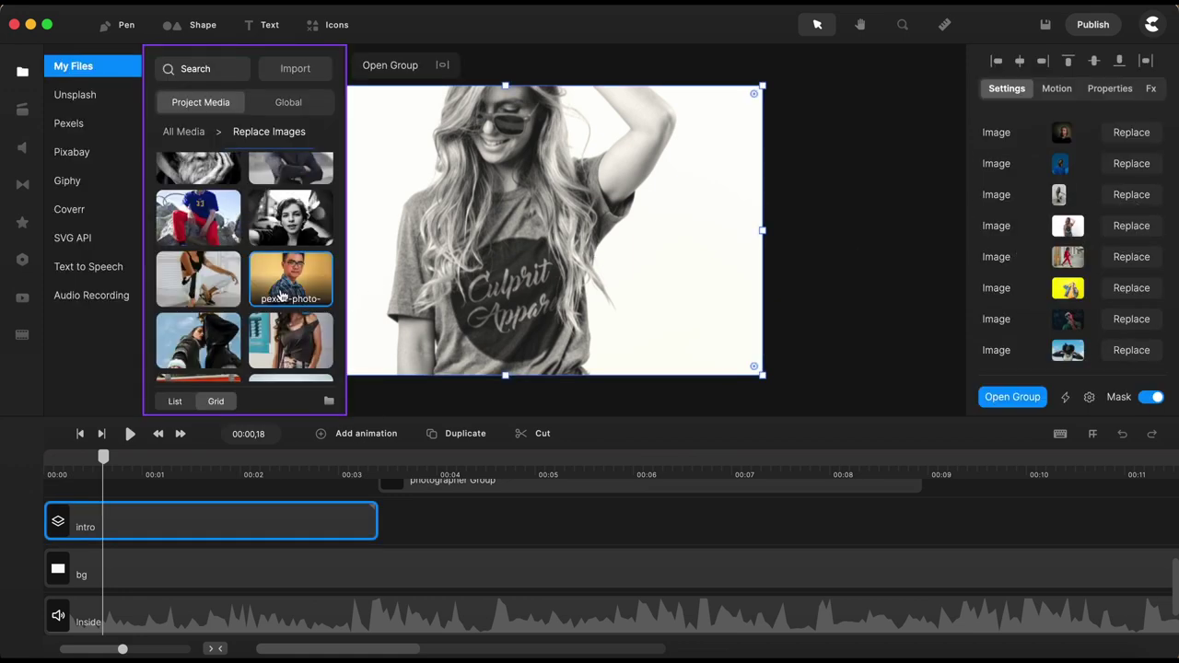
scroll(281, 293, "down", 2)
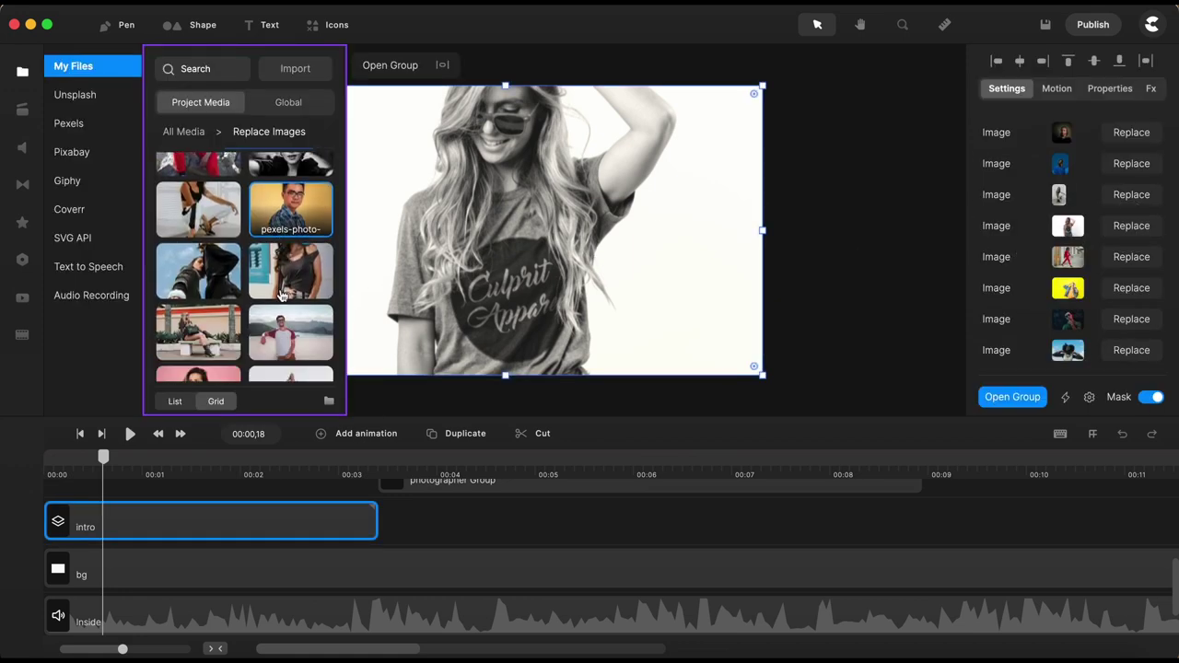
left_click(198, 267)
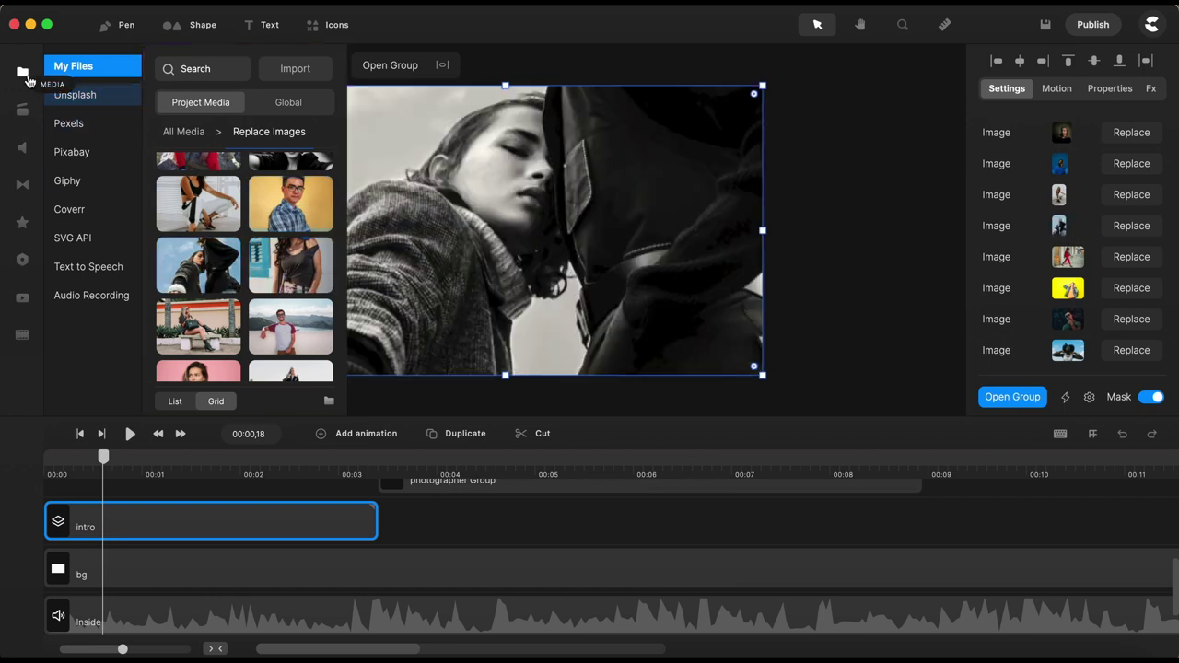
left_click(22, 73)
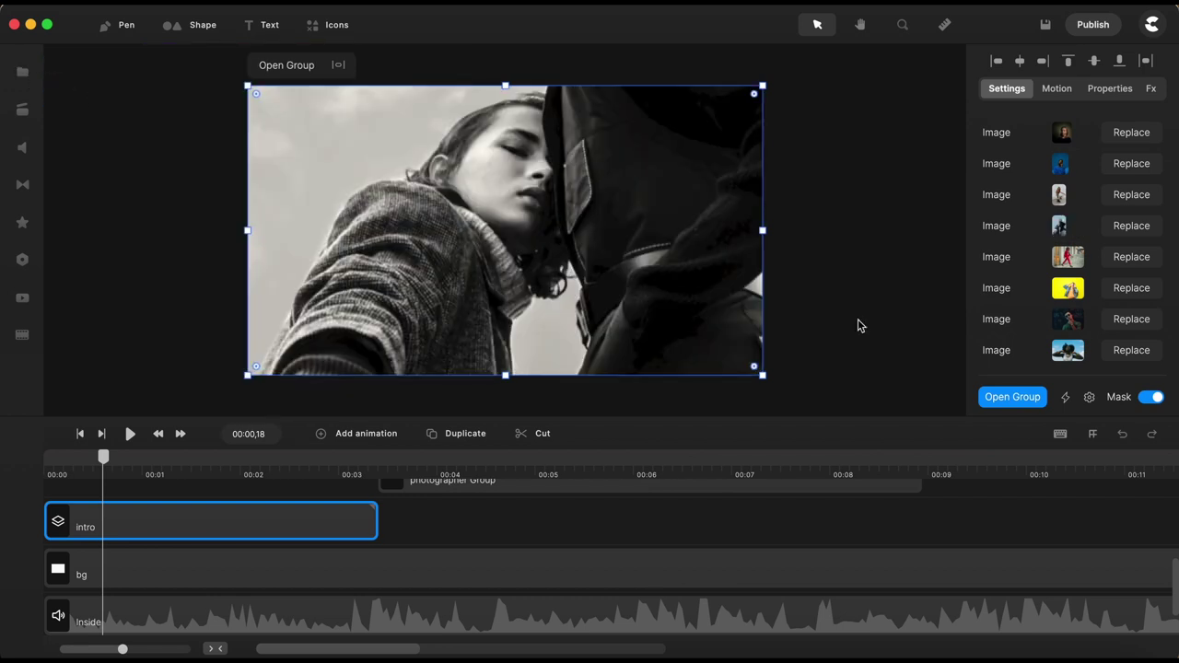
Open the intro group's nested groups at 00:00,20 down to the image Group containing the photo of two people against the sky.
left_click(1014, 399)
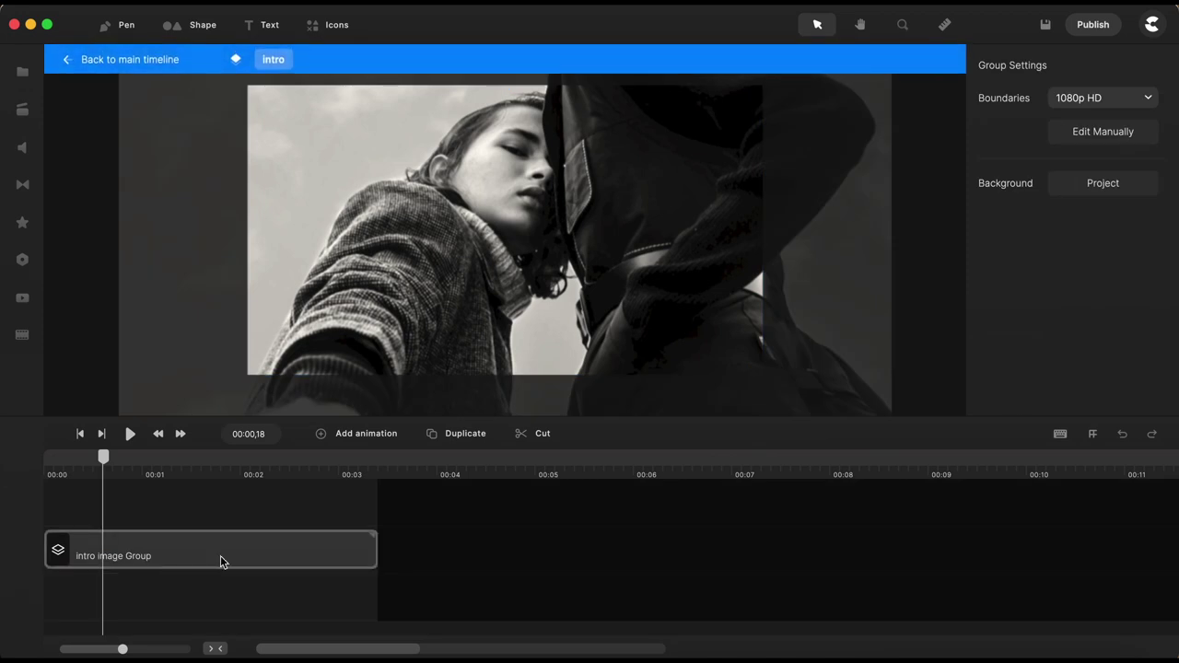
left_click(220, 556)
left_click(1019, 398)
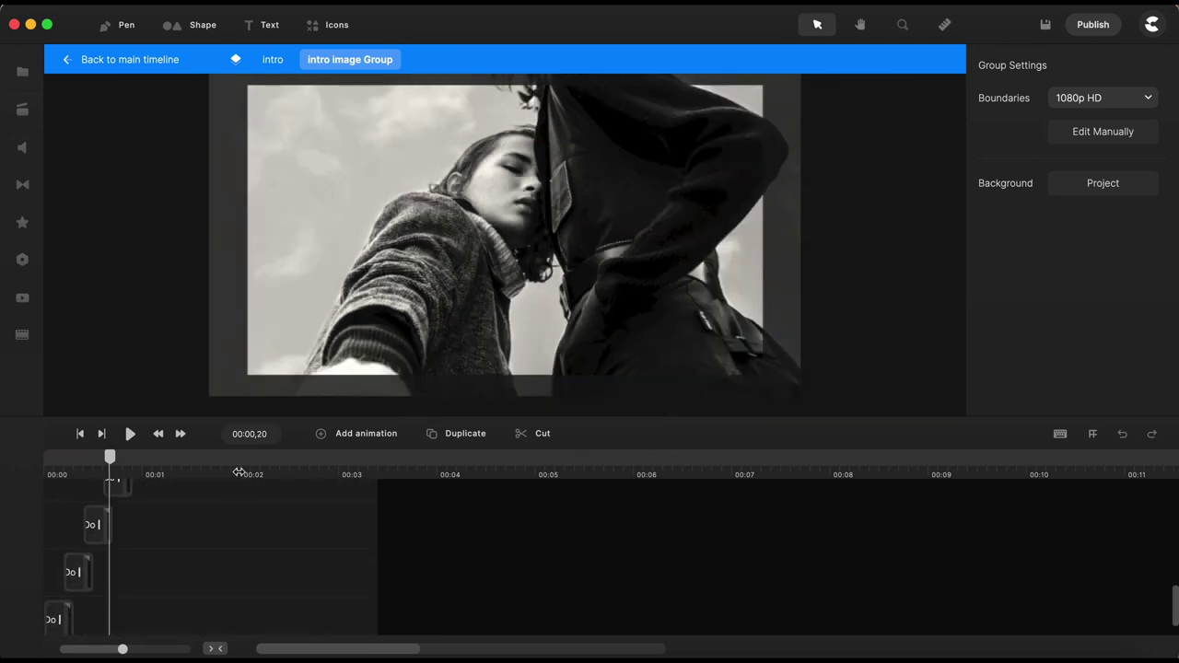
scroll(448, 466, "up", 5)
left_click(350, 489)
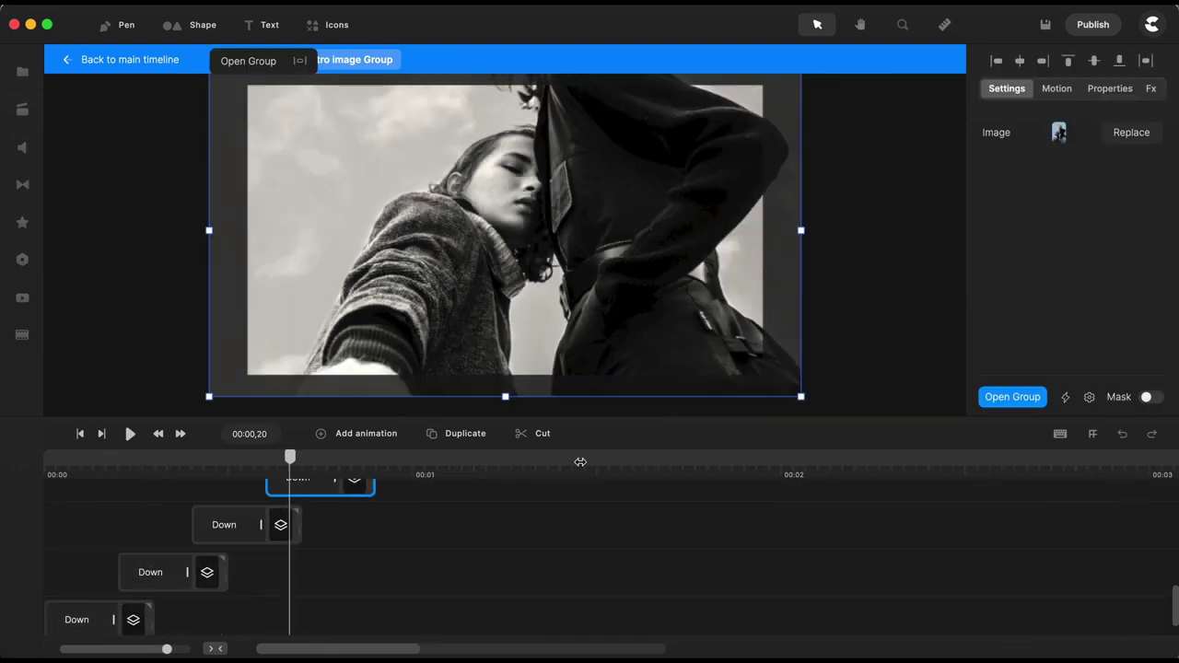
left_click(1018, 397)
left_click(158, 526)
scroll(645, 332, "down", 3)
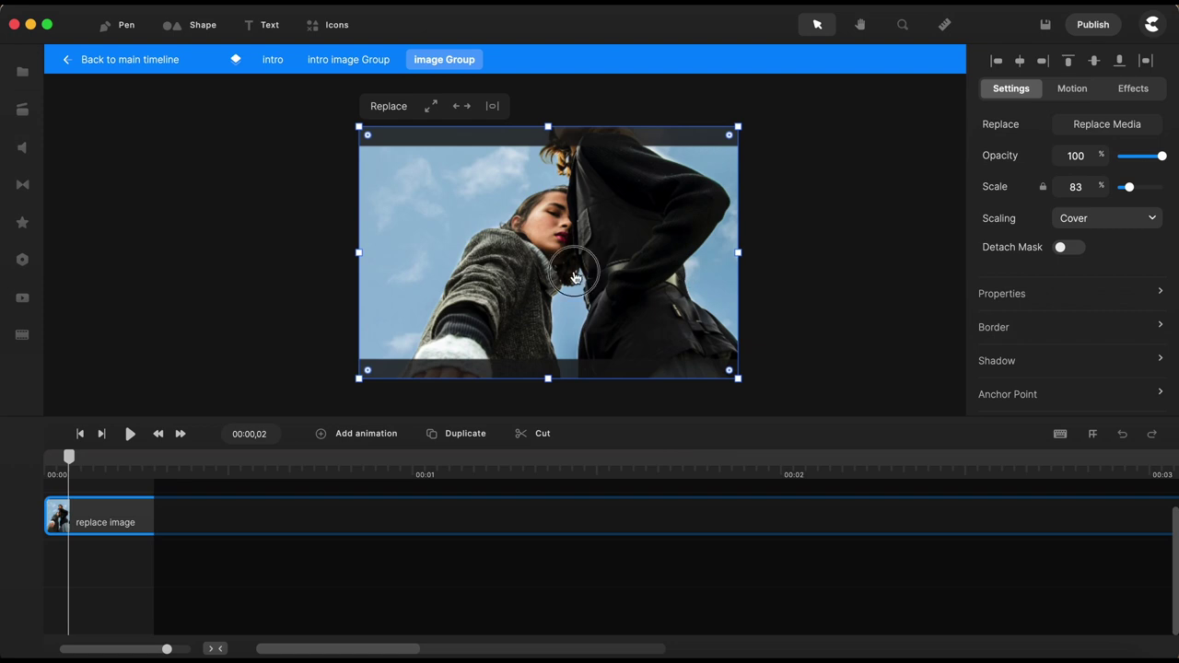
Move the photo of two people down to align with the group's upper boundary, and return to the main timeline.
left_click_drag(574, 277, 574, 290)
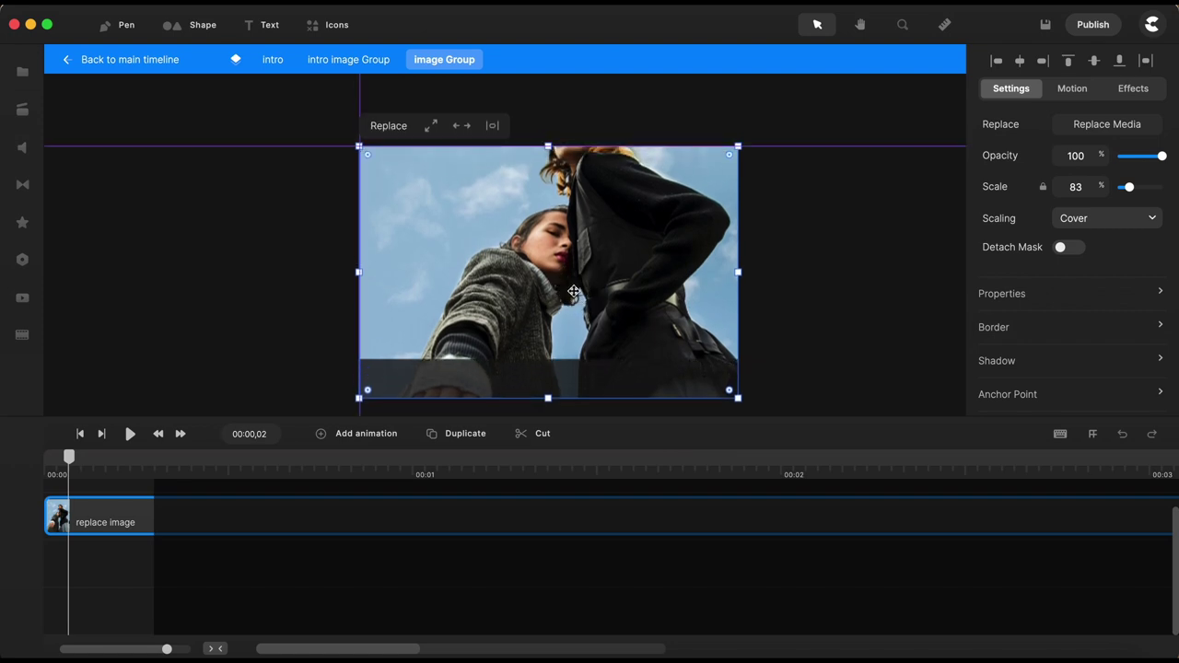
left_click(852, 274)
left_click(356, 61)
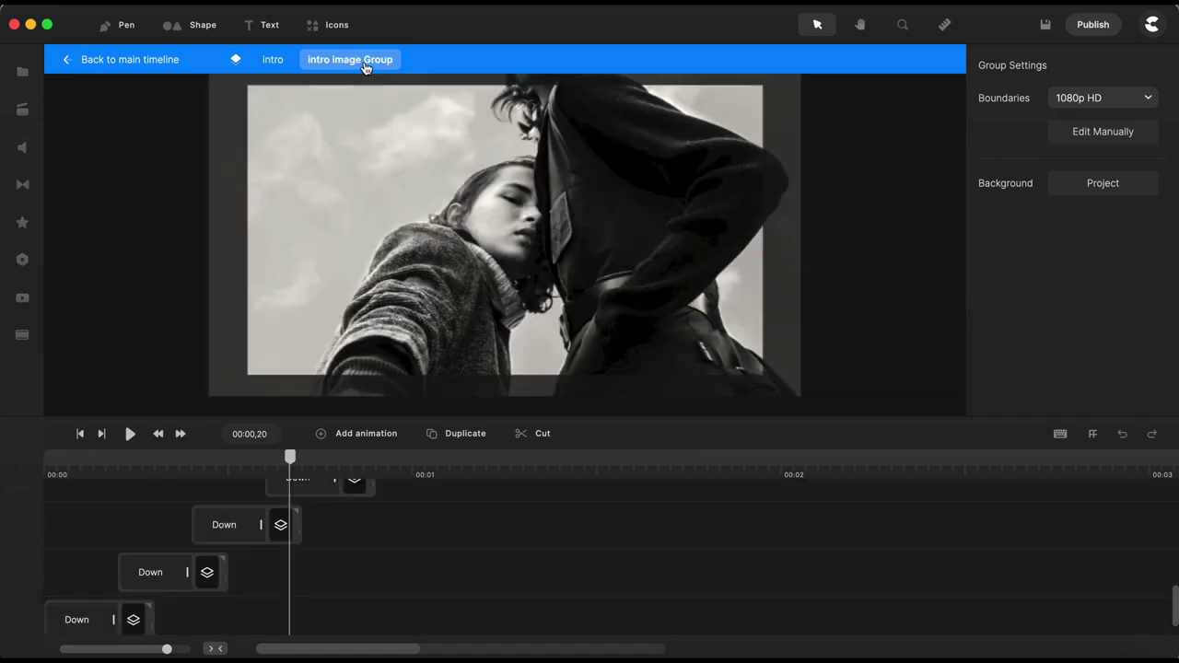
left_click(273, 59)
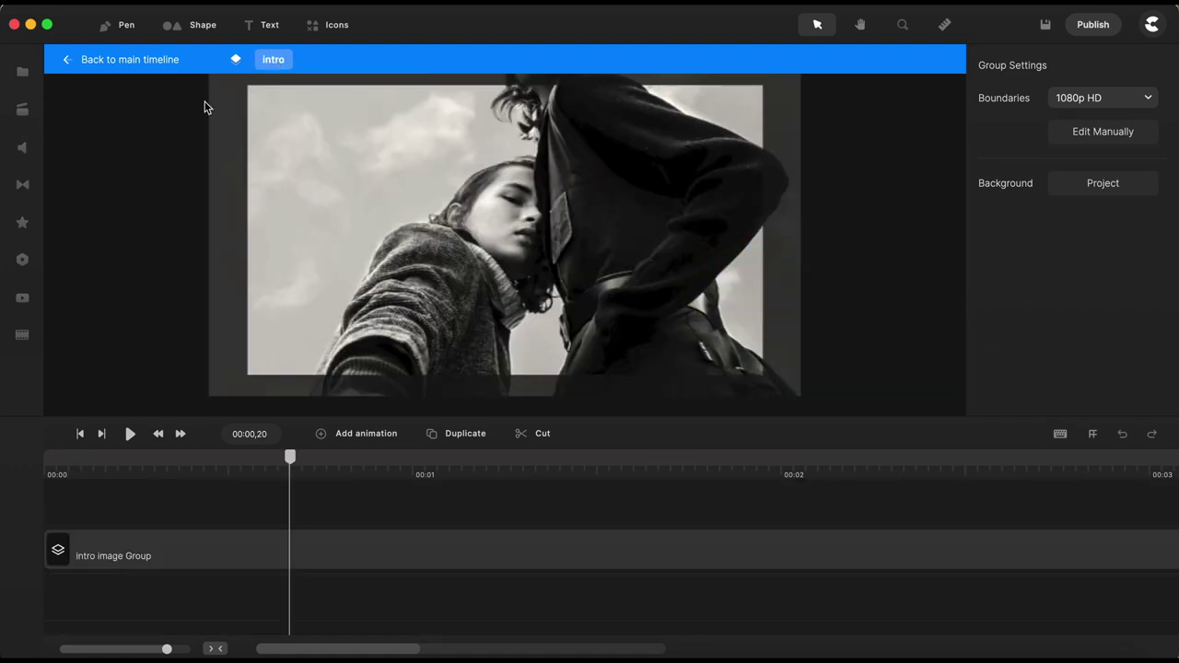
left_click(150, 61)
Advance the playhead to 00:00,29 and replace the intro's fifth image with the photo of the woman holding lights at dusk.
scroll(376, 558, "up", 1)
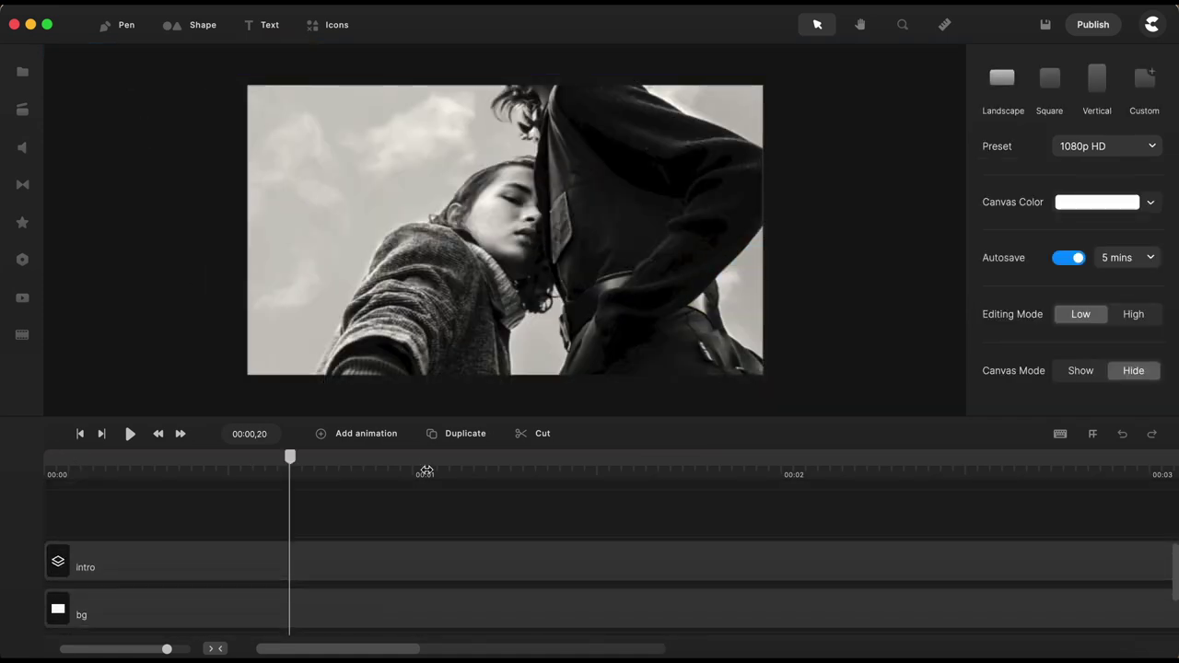
scroll(424, 474, "down", 5)
left_click_drag(126, 458, 163, 458)
left_click(196, 573)
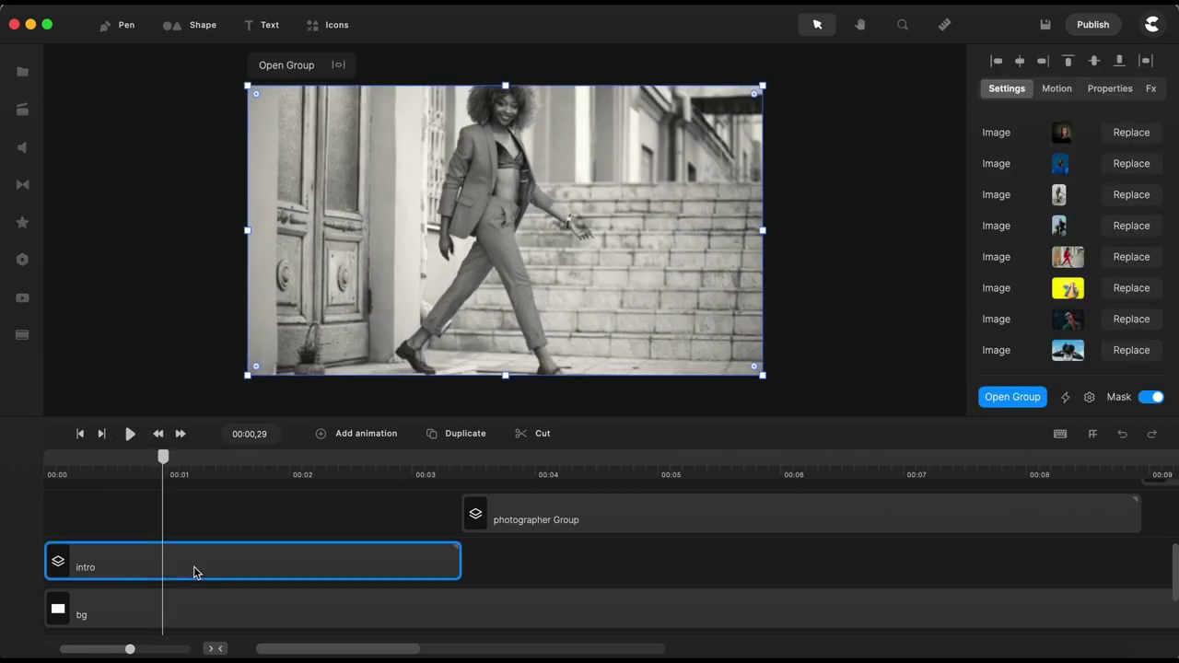
left_click(1139, 262)
scroll(276, 282, "down", 5)
left_click(290, 222)
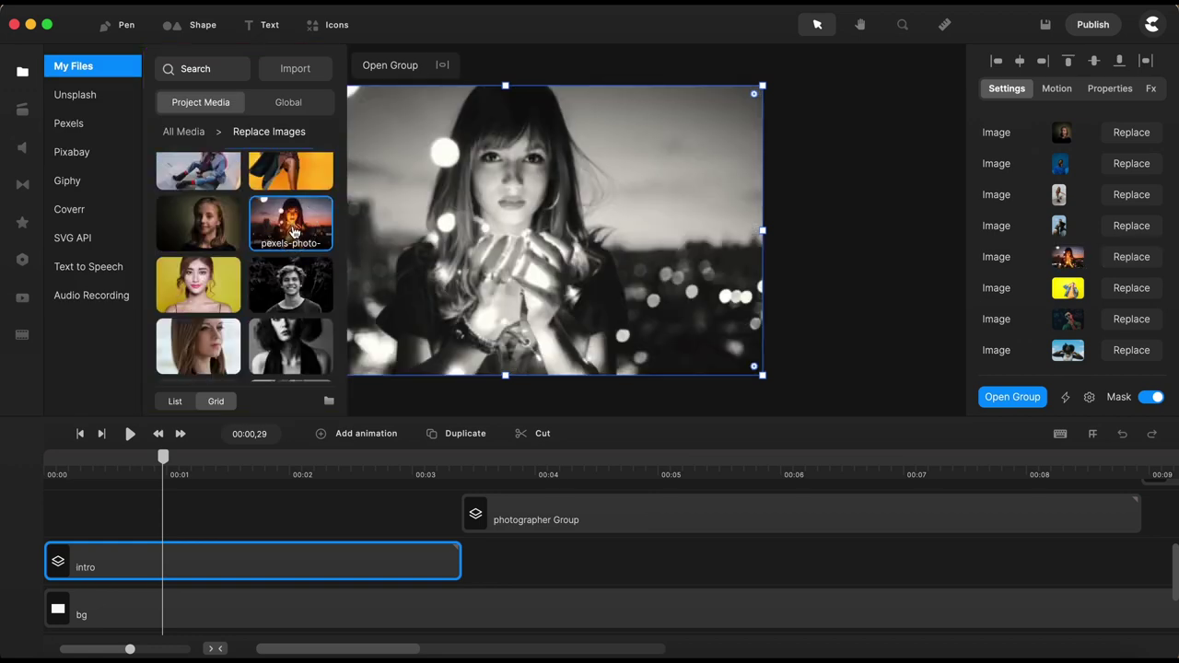
key("Escape")
left_click(22, 72)
Select the photographer Group and move the playhead to 00:04,24, where its image and name text are displayed.
left_click(552, 461)
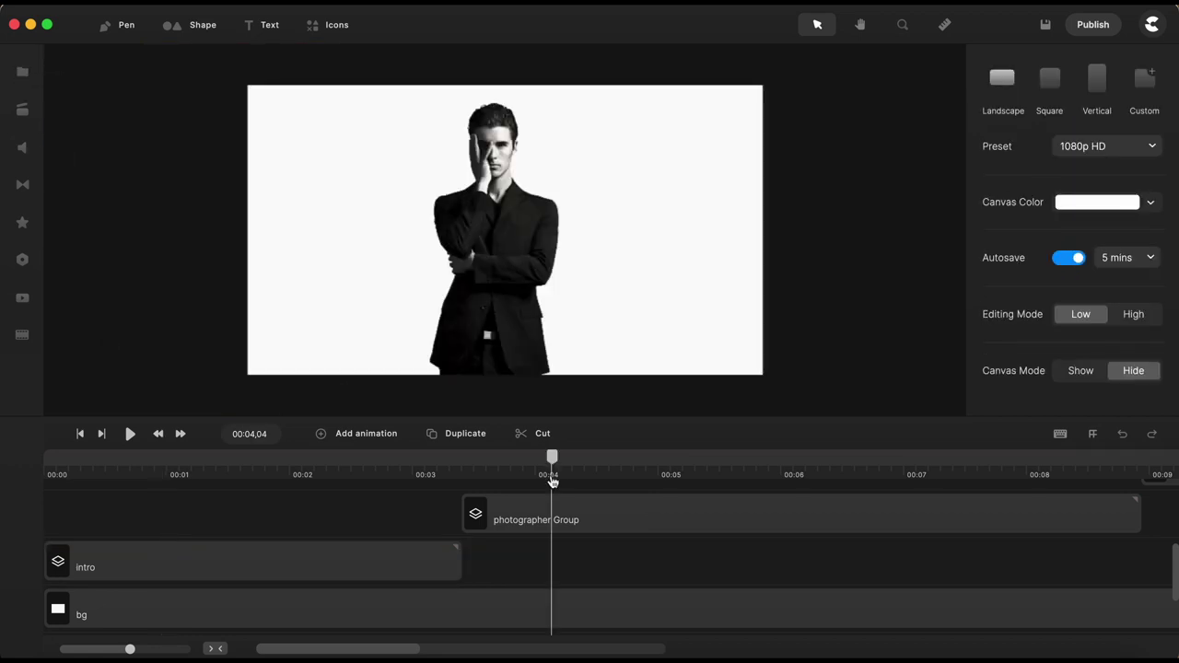
scroll(628, 519, "right", 2)
scroll(629, 520, "right", 4)
left_click(504, 523)
left_click_drag(333, 458, 416, 457)
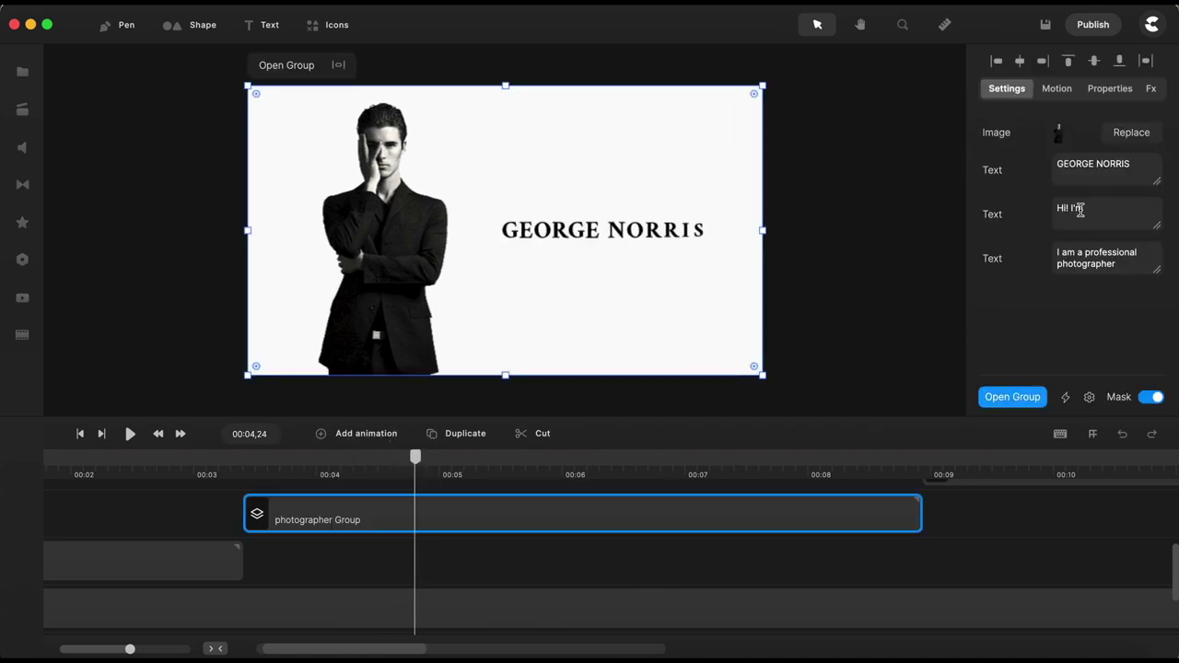
Replace the photographer Group's image with the photo of the smiling man in a suit with folded arms, and close the media library.
left_click(1134, 133)
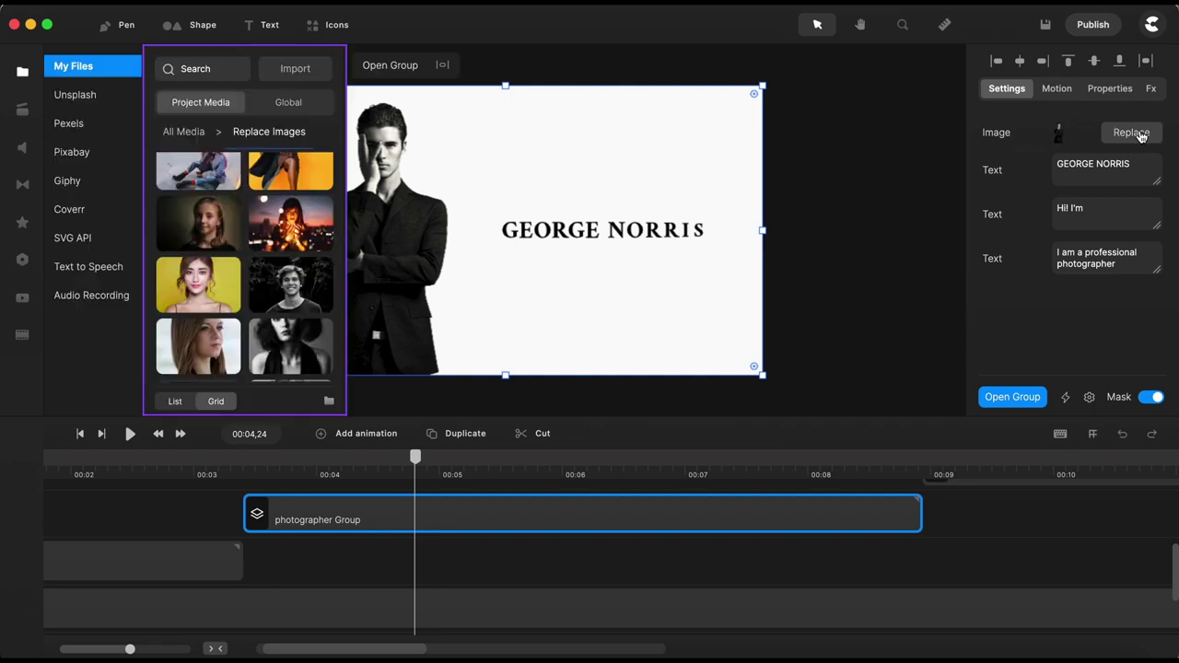
scroll(293, 269, "down", 5)
scroll(288, 272, "down", 10)
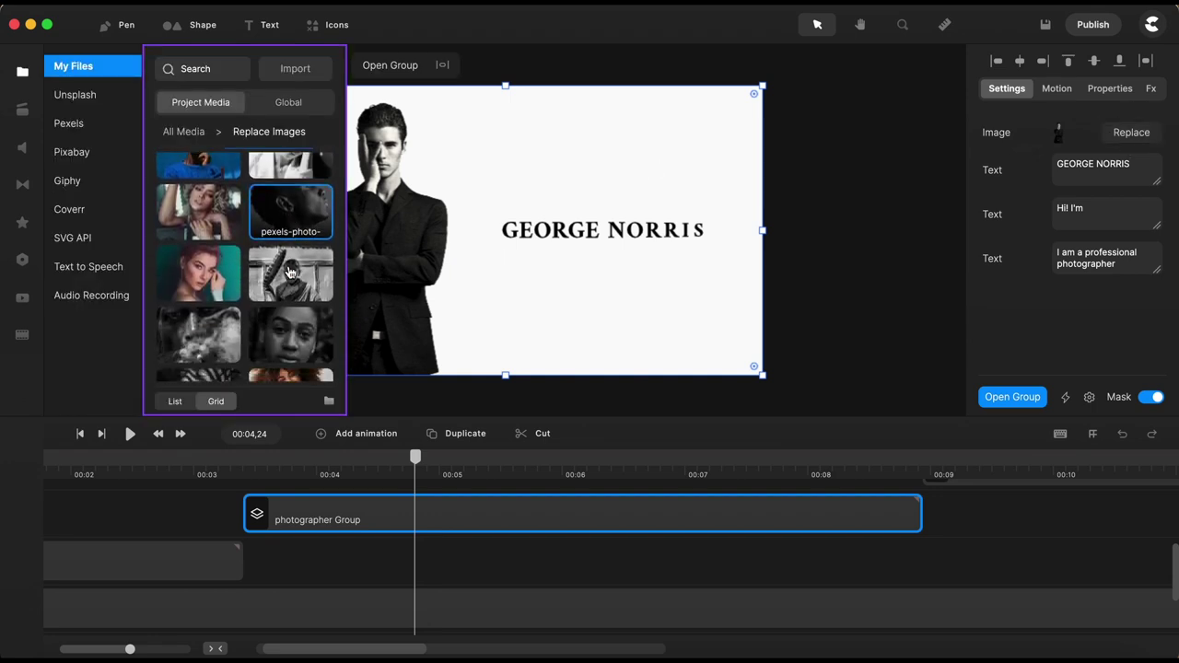
scroll(289, 271, "down", 10)
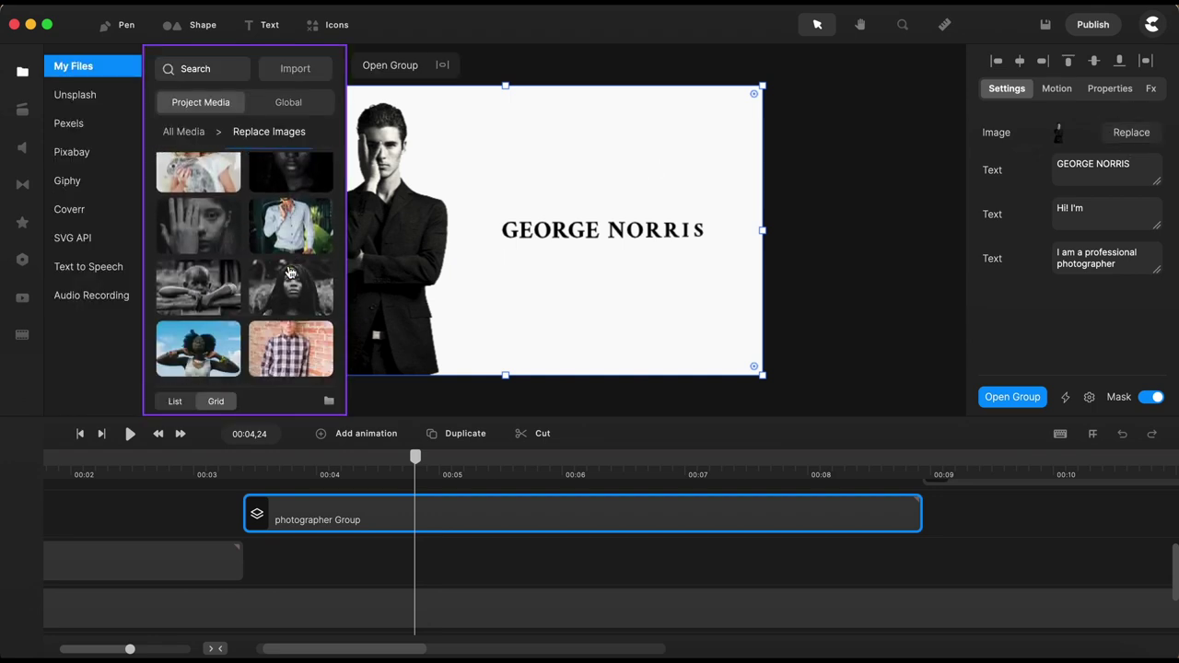
scroll(289, 272, "down", 2)
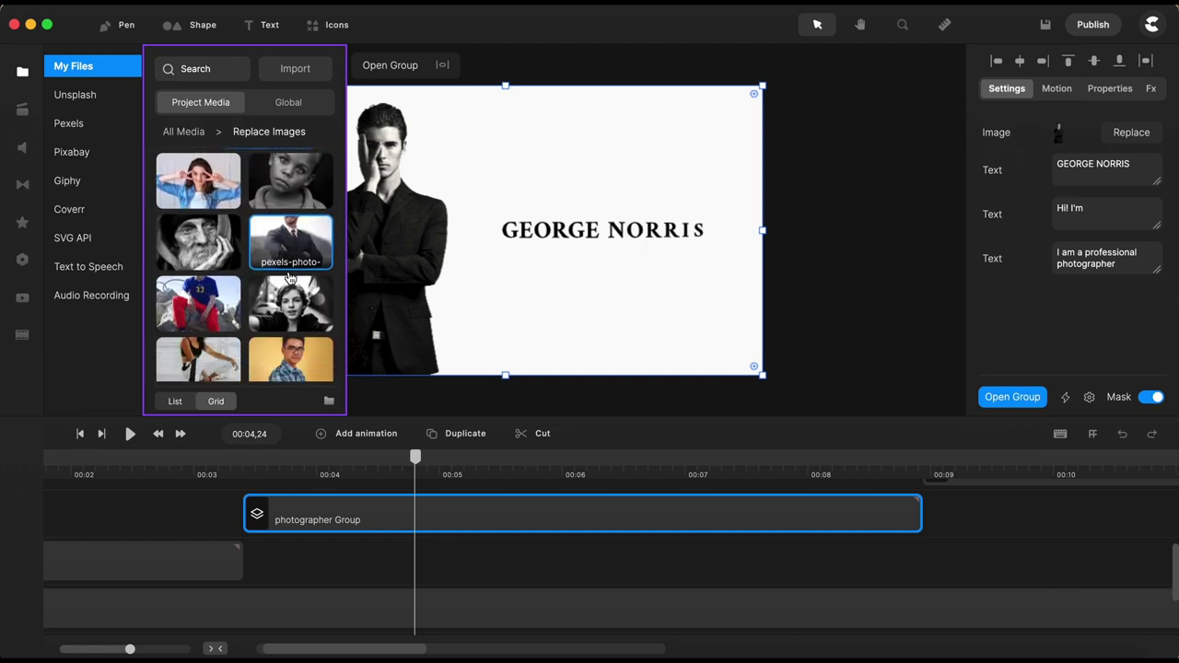
left_click(299, 246)
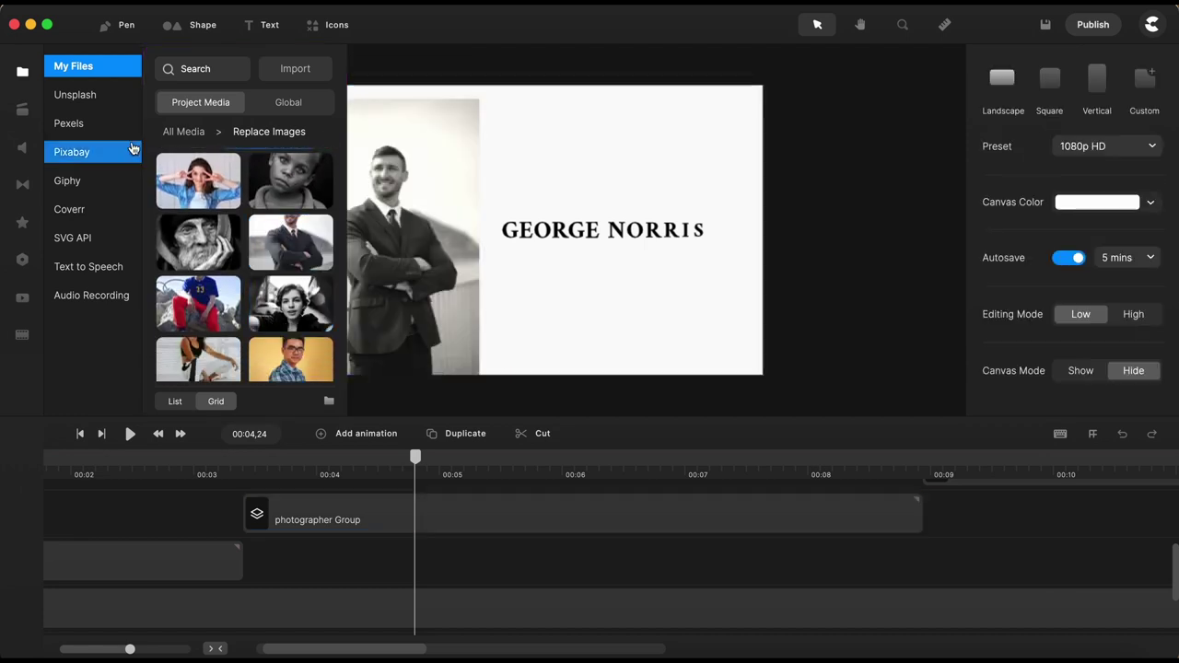
left_click(22, 72)
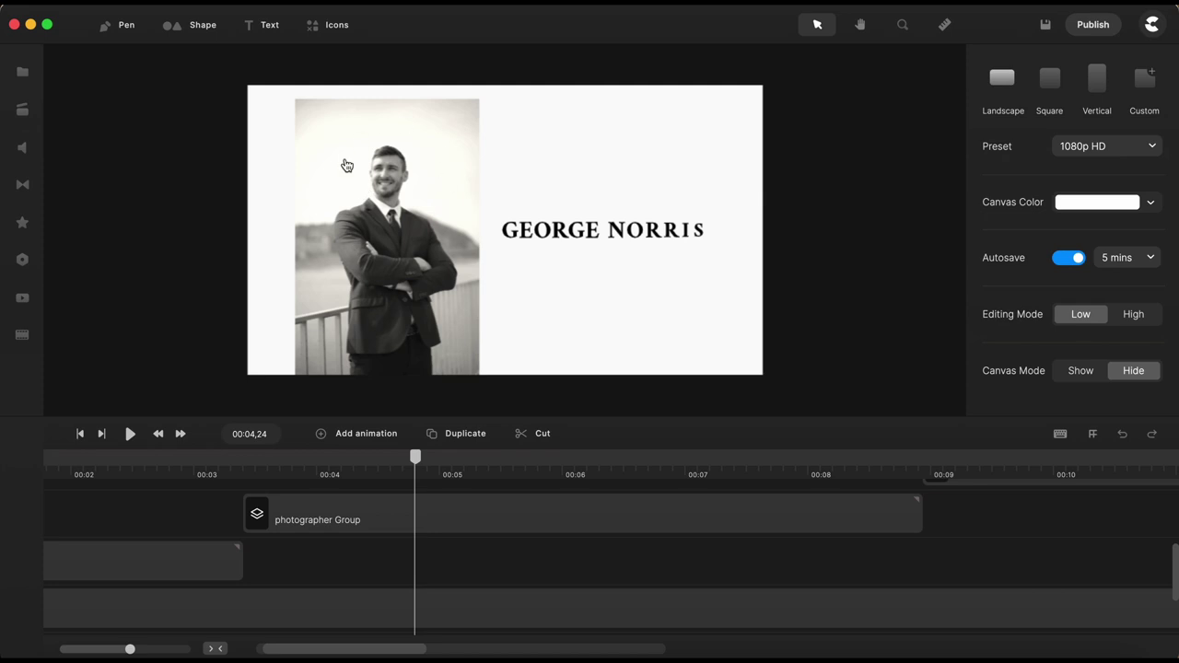
Open the photographer Group and its nested photographer Group, and move the playhead to 00:03,12.
left_click(466, 522)
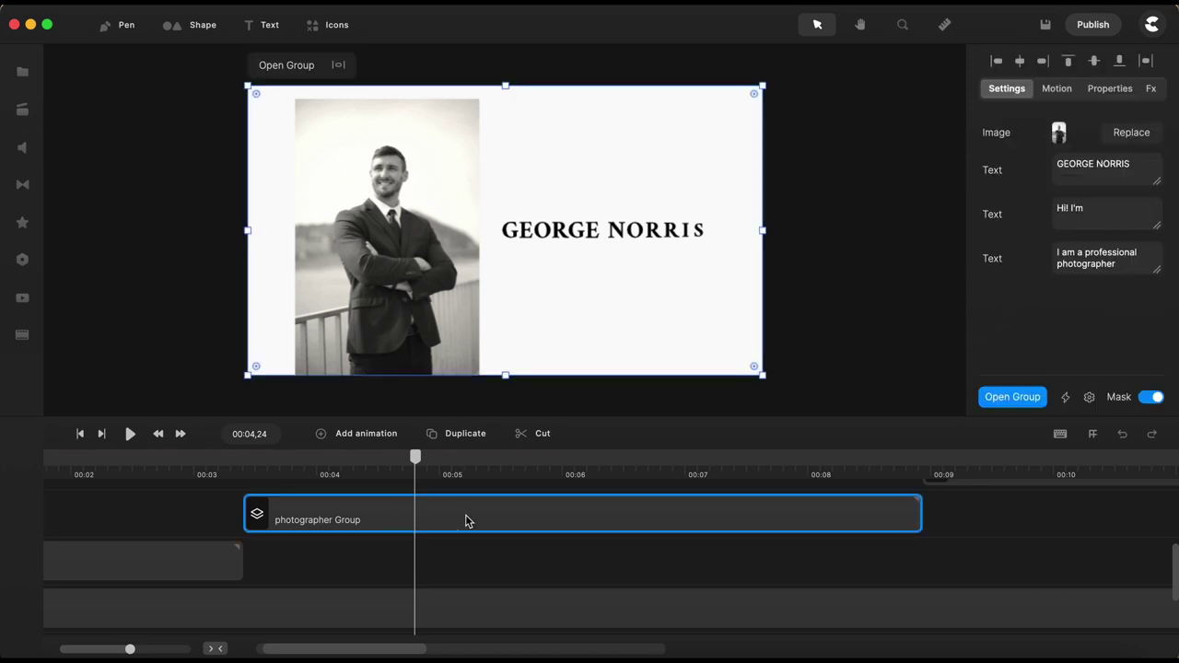
left_click(1019, 399)
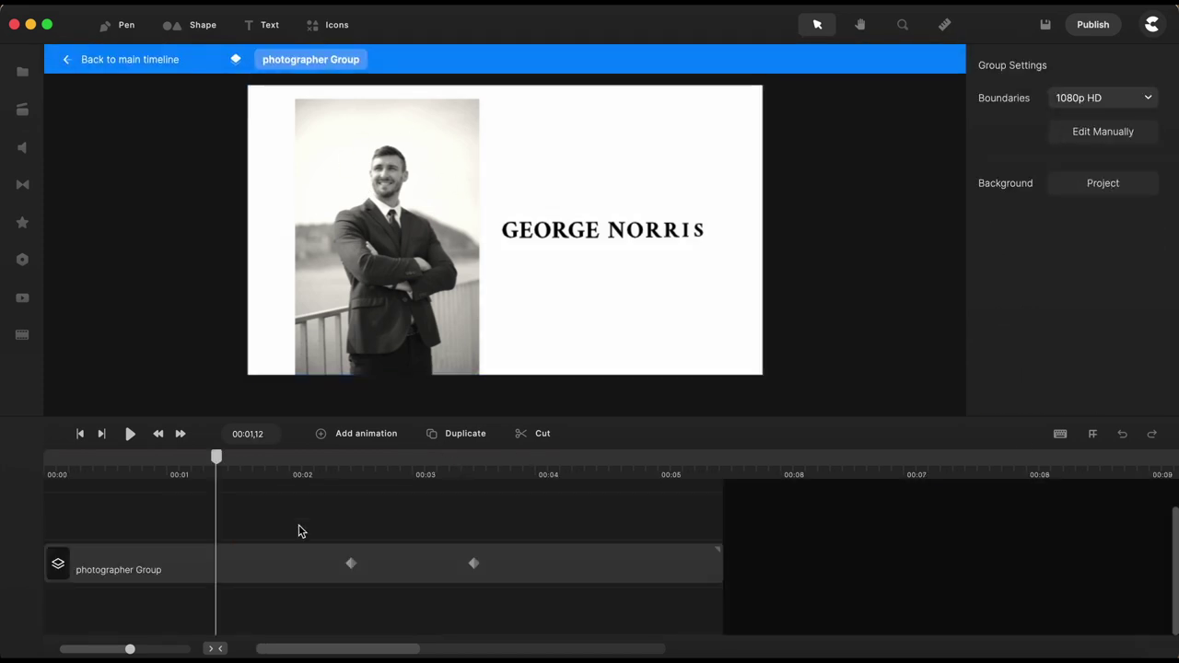
left_click(223, 581)
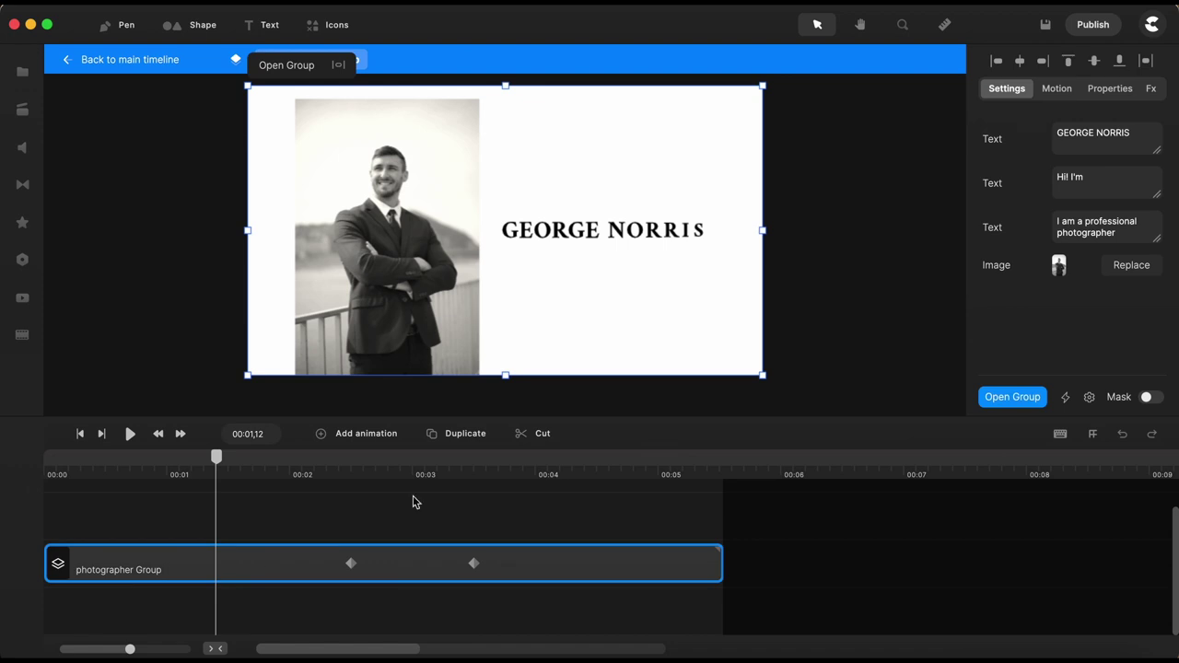
left_click(1019, 399)
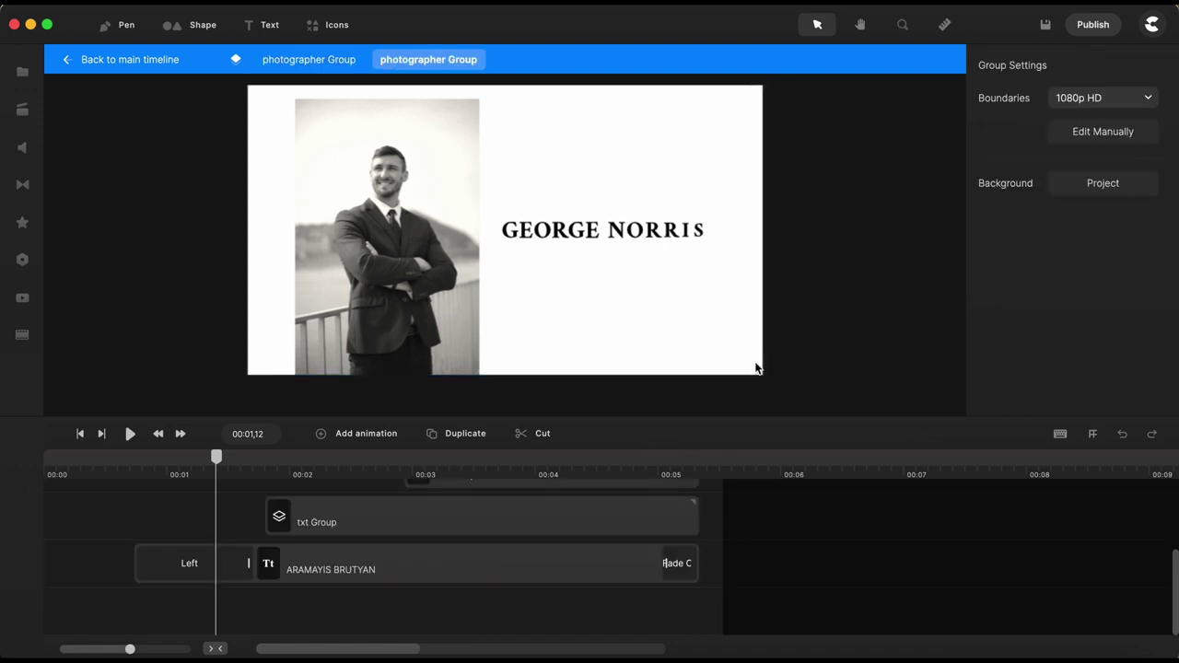
left_click_drag(217, 461, 462, 458)
scroll(511, 563, "up", 3)
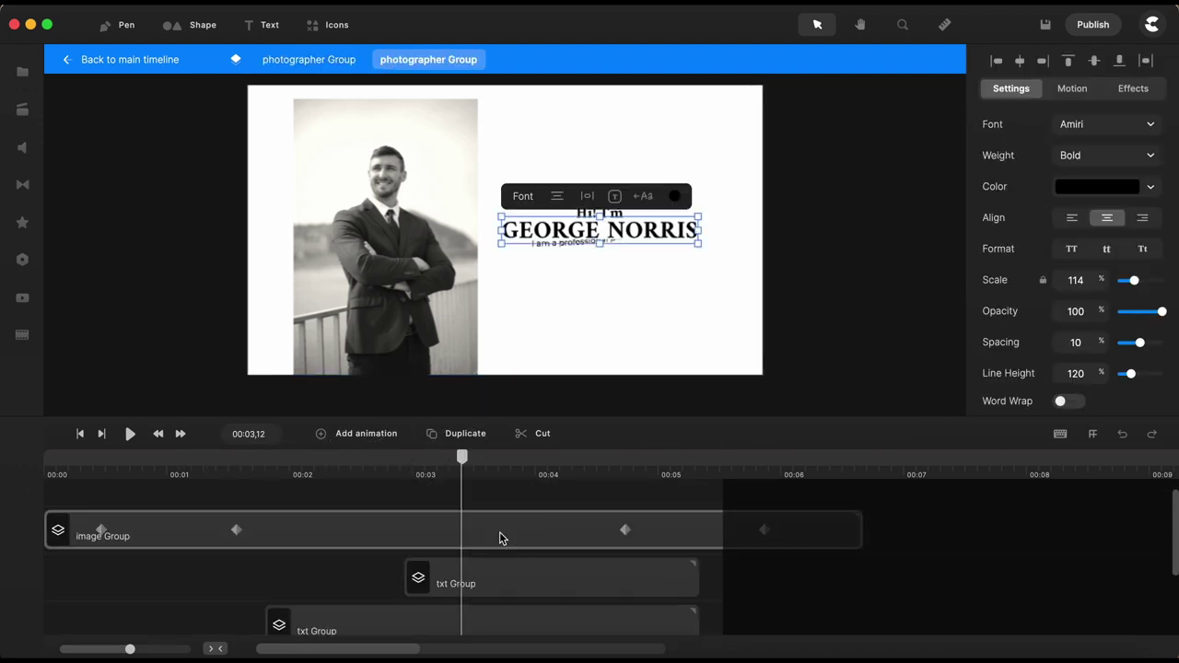
Open the image Group and the image Group nested inside it to reach the man's photo.
left_click(500, 532)
left_click(1017, 399)
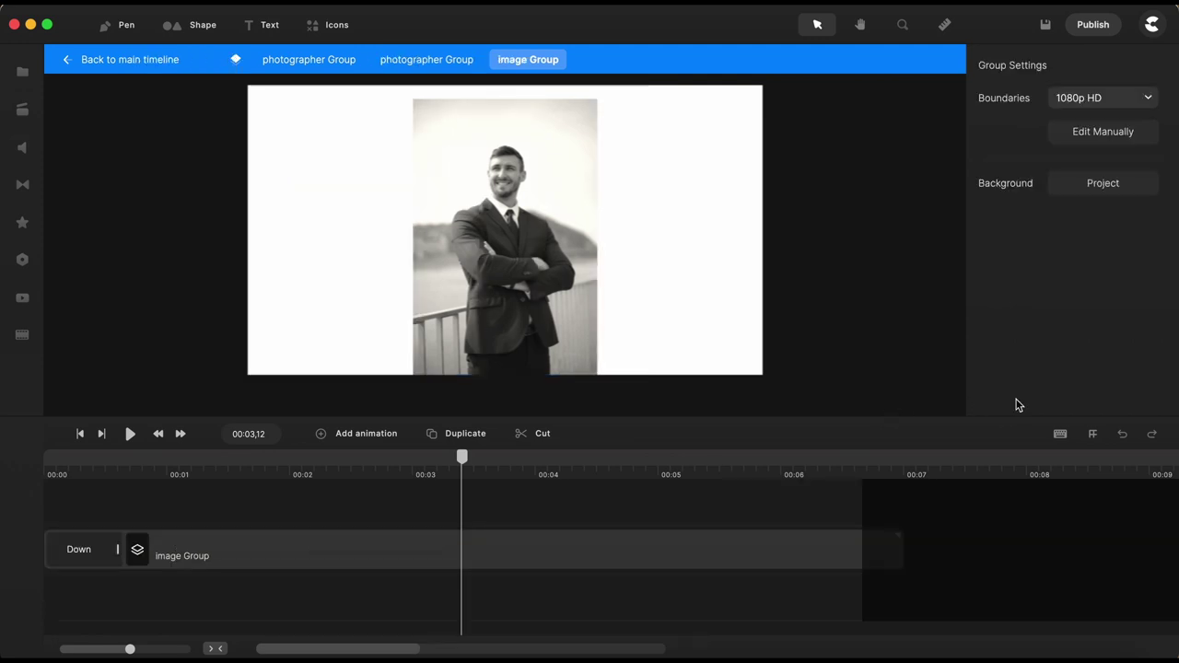
left_click(366, 537)
left_click(1013, 399)
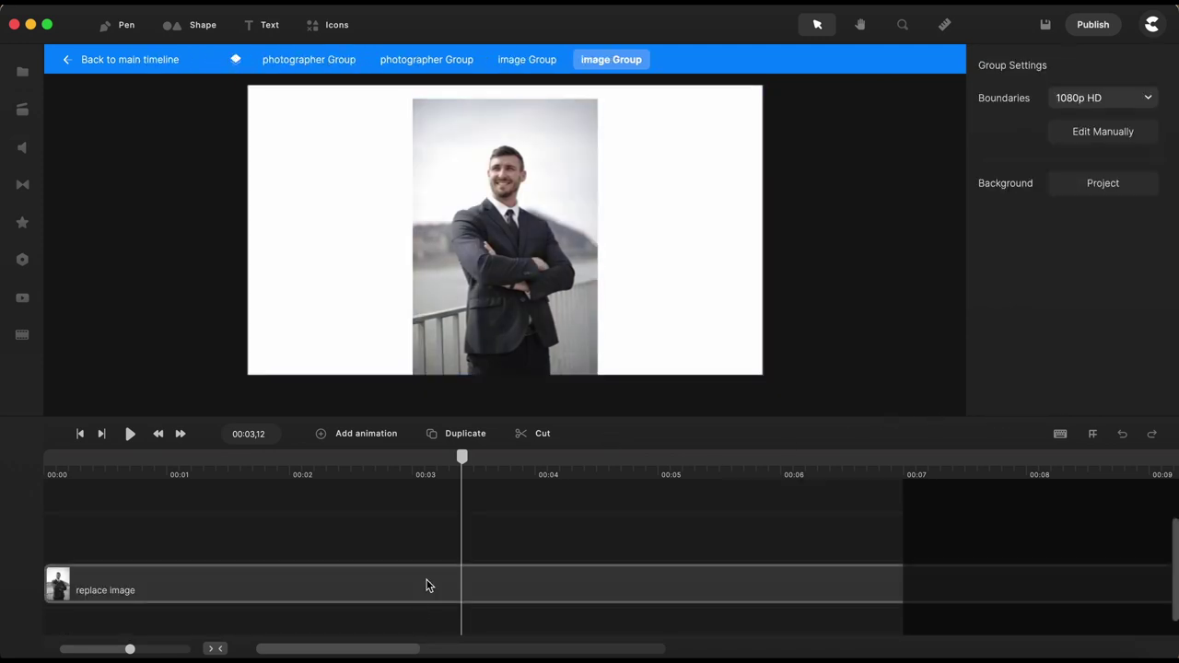
Start the background removal for the replace image layer with the man in the suit.
left_click(430, 586)
right_click(499, 267)
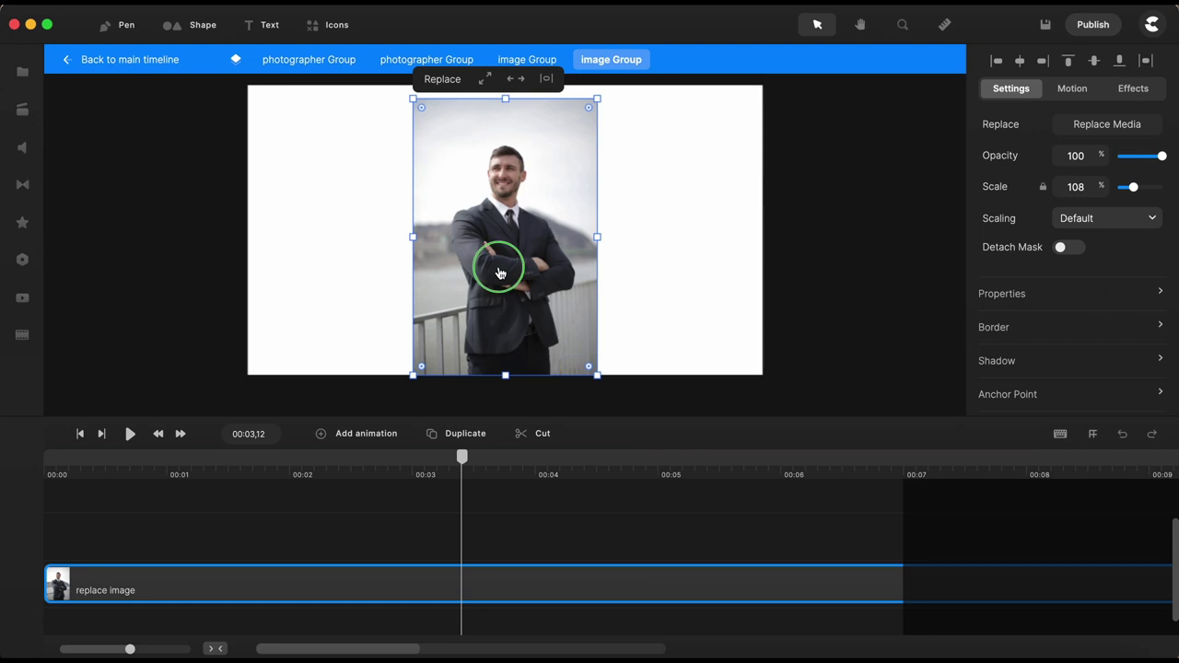
left_click(557, 332)
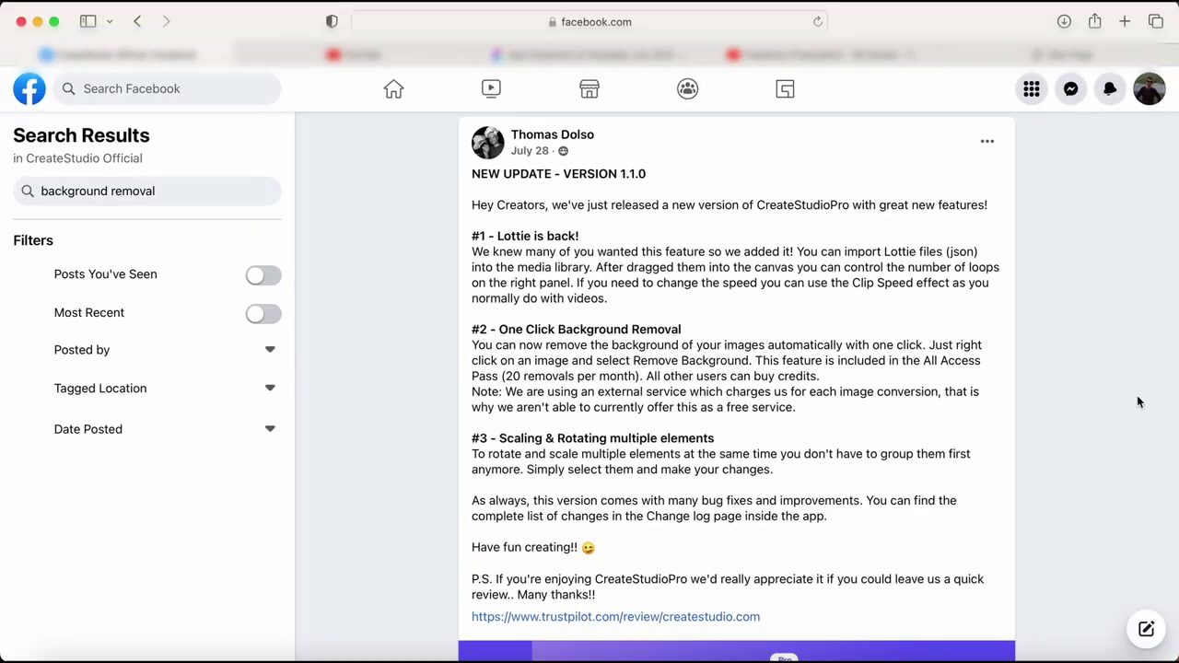
Switch to the Facebook post on the Version 1.1.0 update and read its section on One Click Background Removal.
scroll(1139, 402, "down", 3)
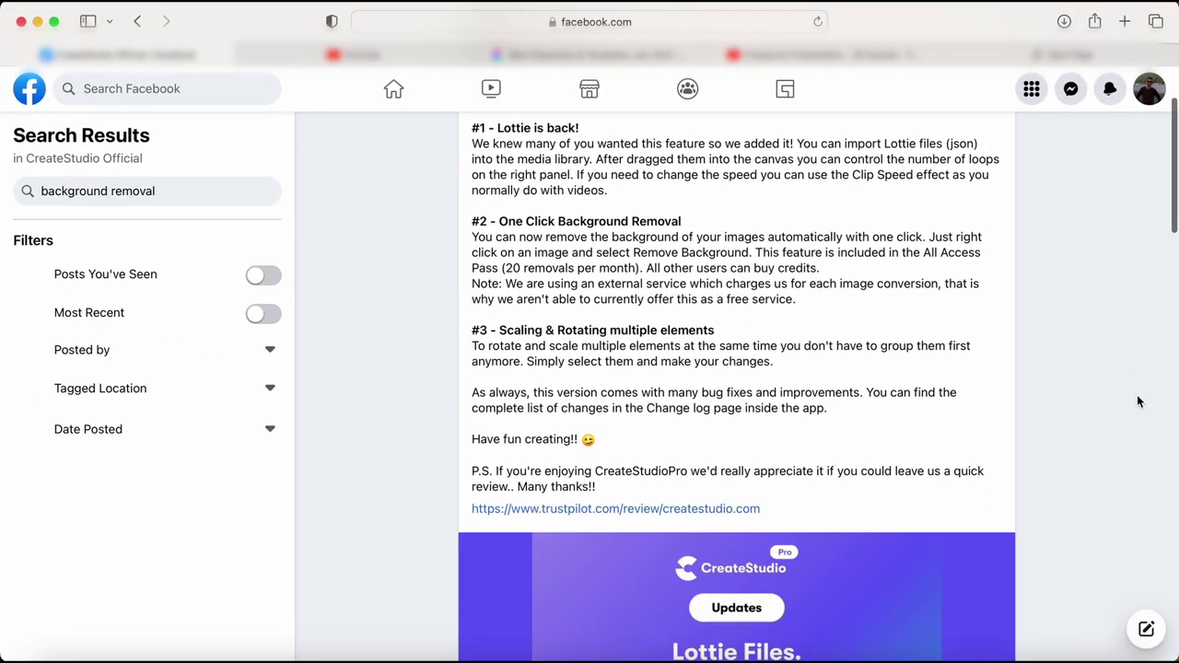
scroll(1139, 402, "down", 2)
scroll(1139, 402, "up", 1)
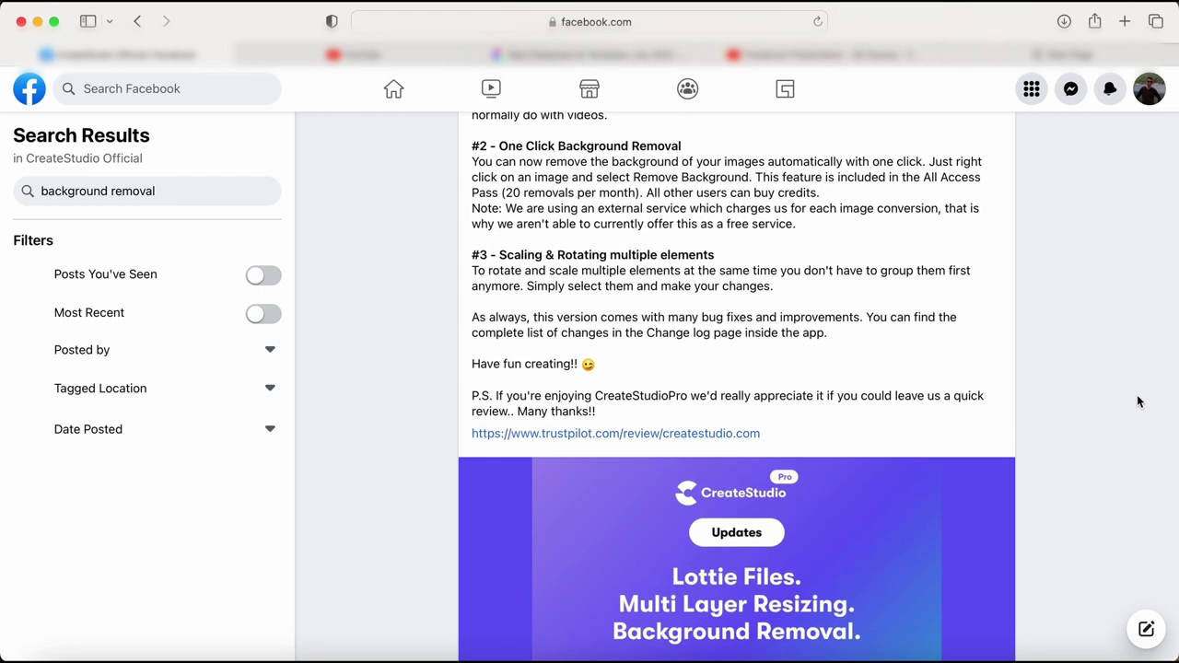
scroll(1138, 402, "down", 4)
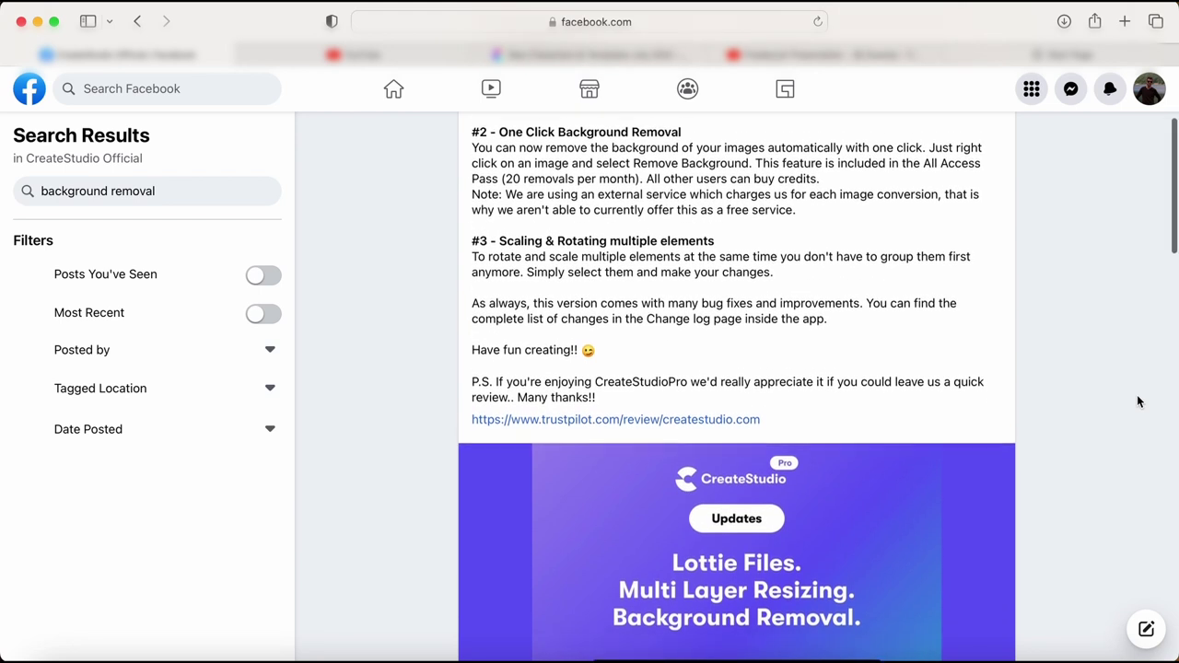
scroll(1139, 402, "down", 4)
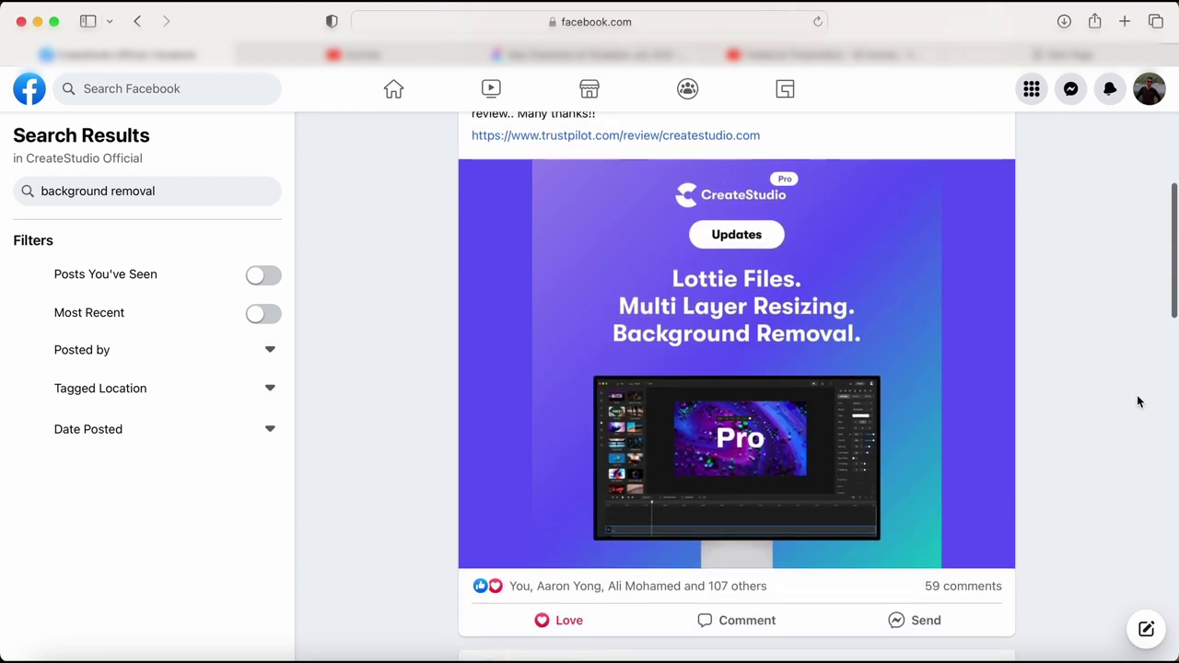
scroll(1139, 402, "down", 1)
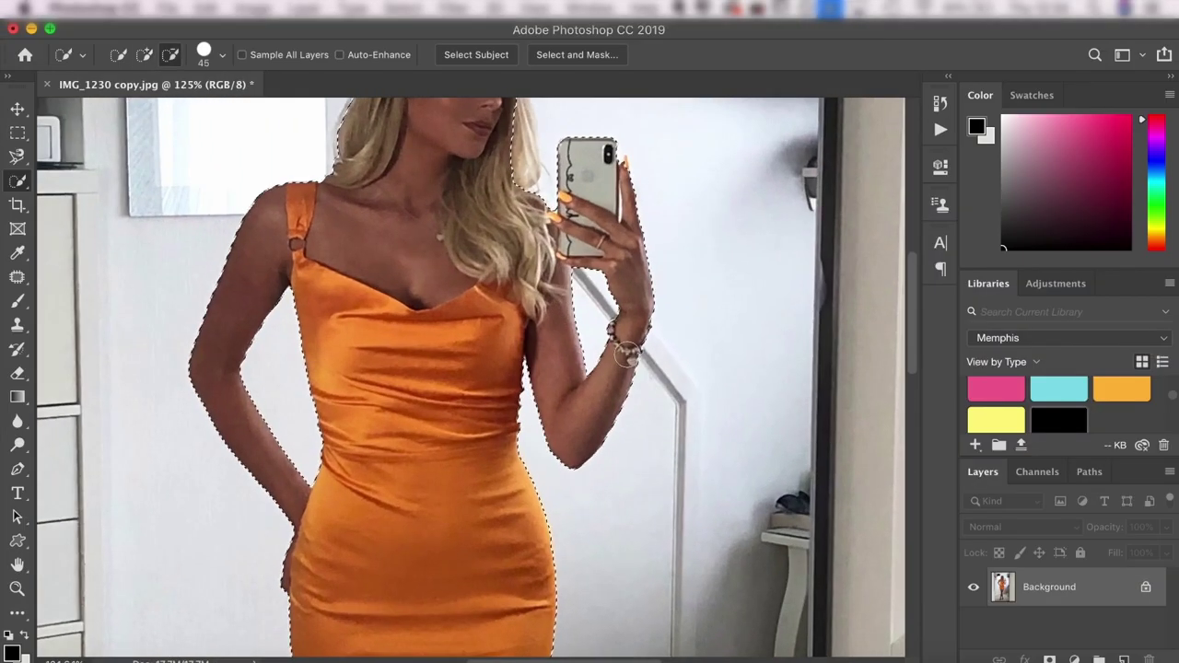
Switch to Photoshop, duplicate the Background layer of the photo of the woman in the orange dress, and hide the original layer.
key("super+0")
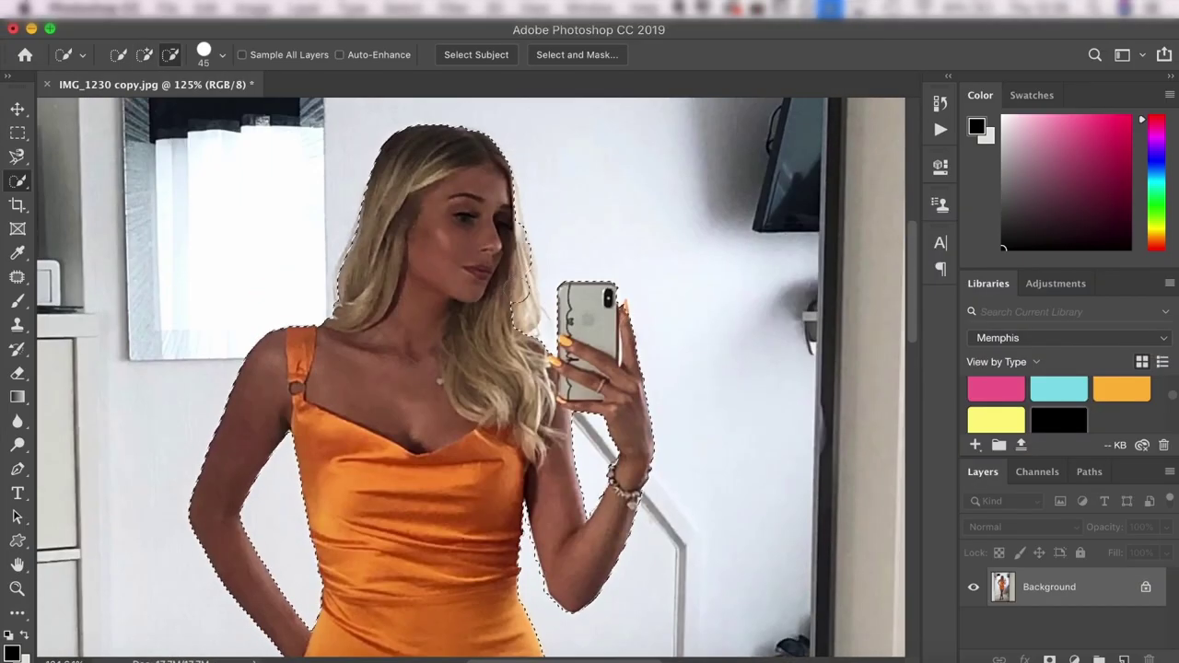
key("cmd+j")
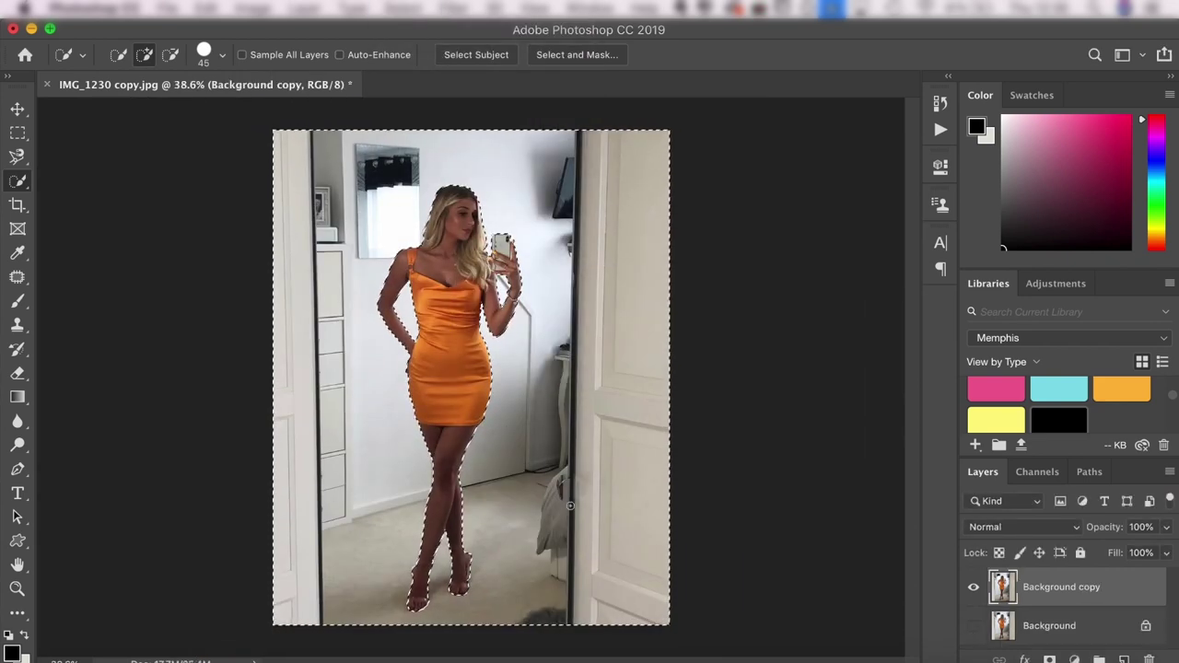
left_click(974, 626)
key("v")
scroll(421, 321, "up", 10)
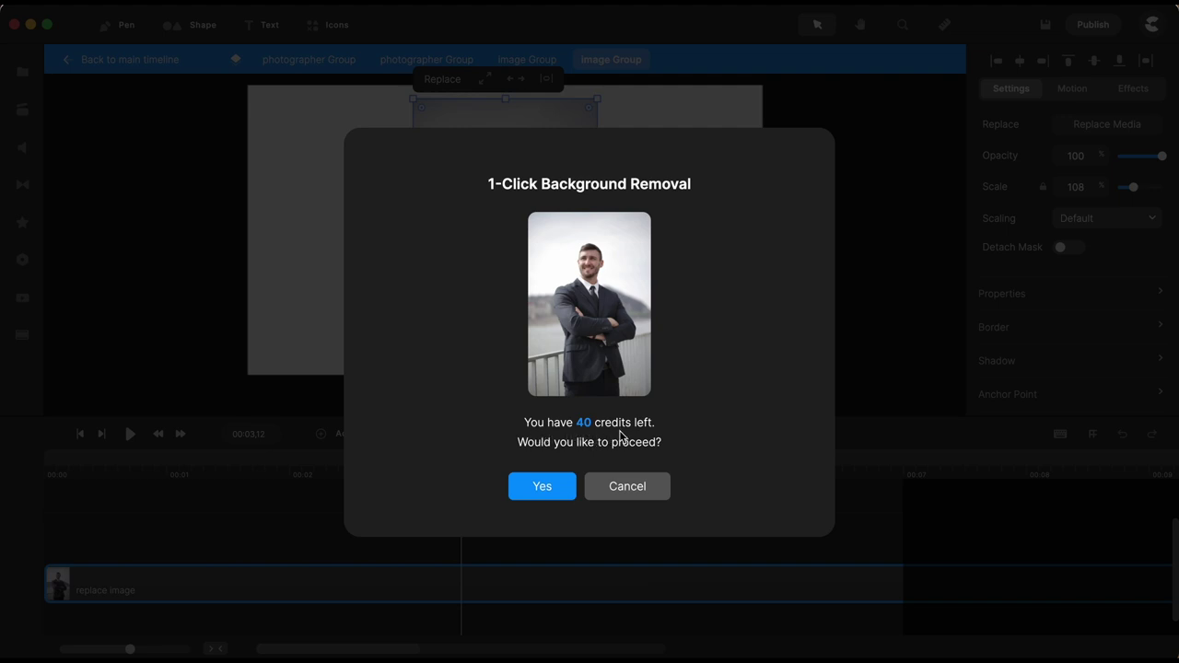
Confirm the 1-Click Background Removal for the man's photo in CreateStudio and close the media library.
left_click(543, 488)
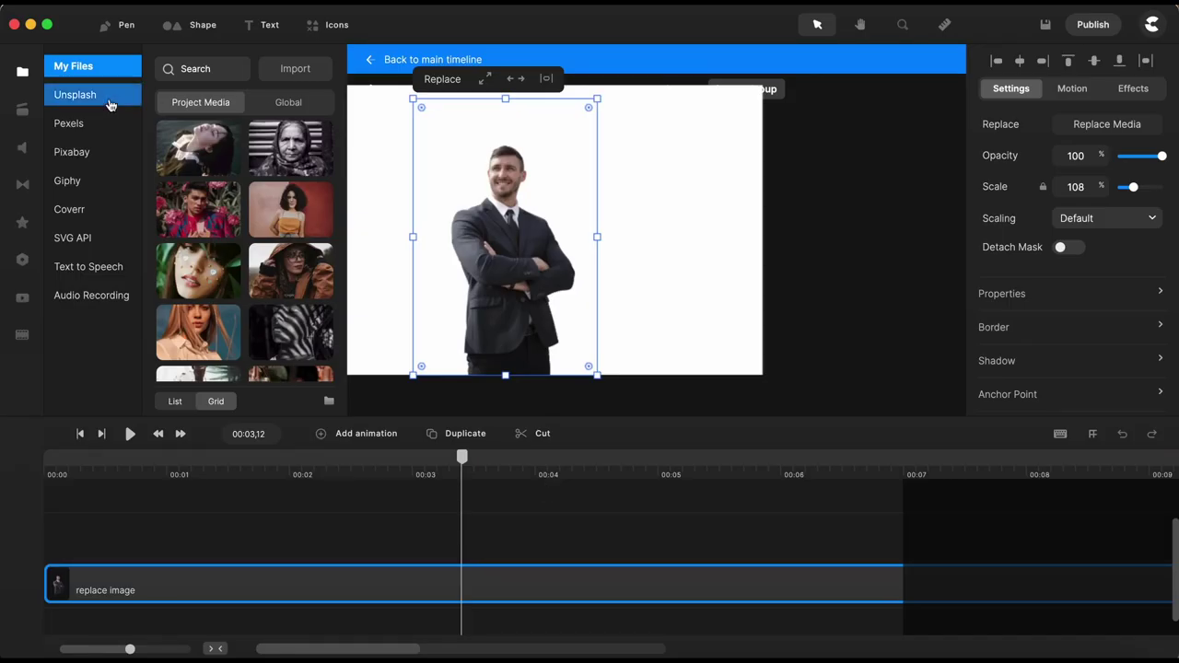
left_click(23, 75)
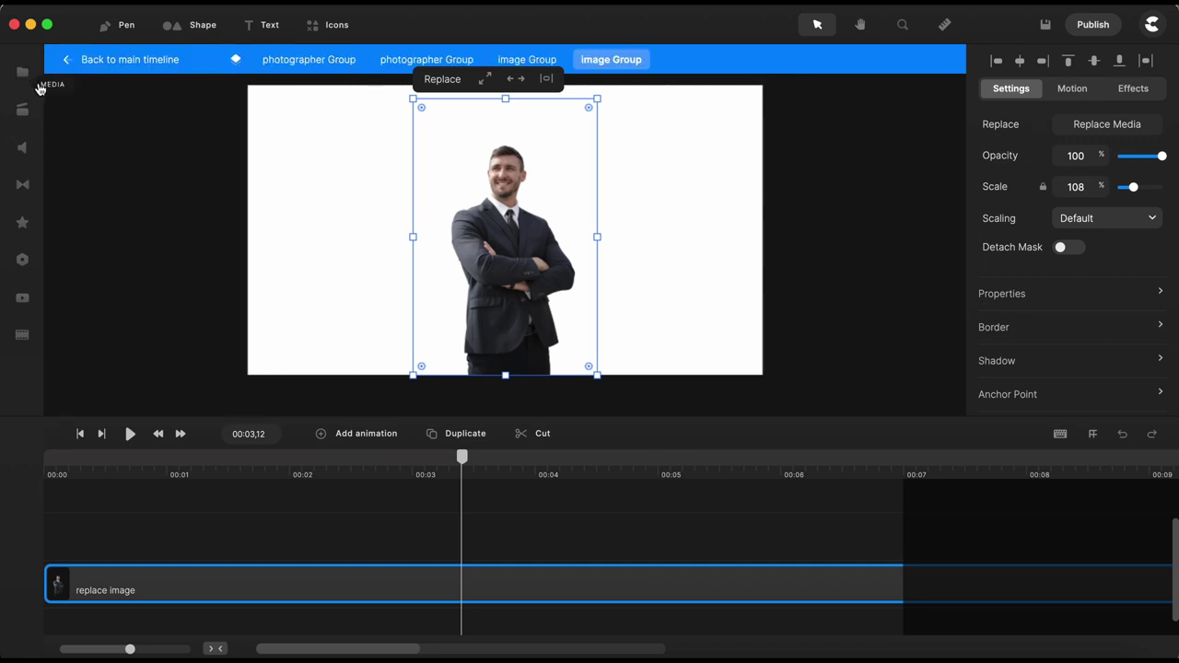
Deselect the man's photo and examine the cut-out edges around his figure up close.
scroll(526, 238, "up", 10)
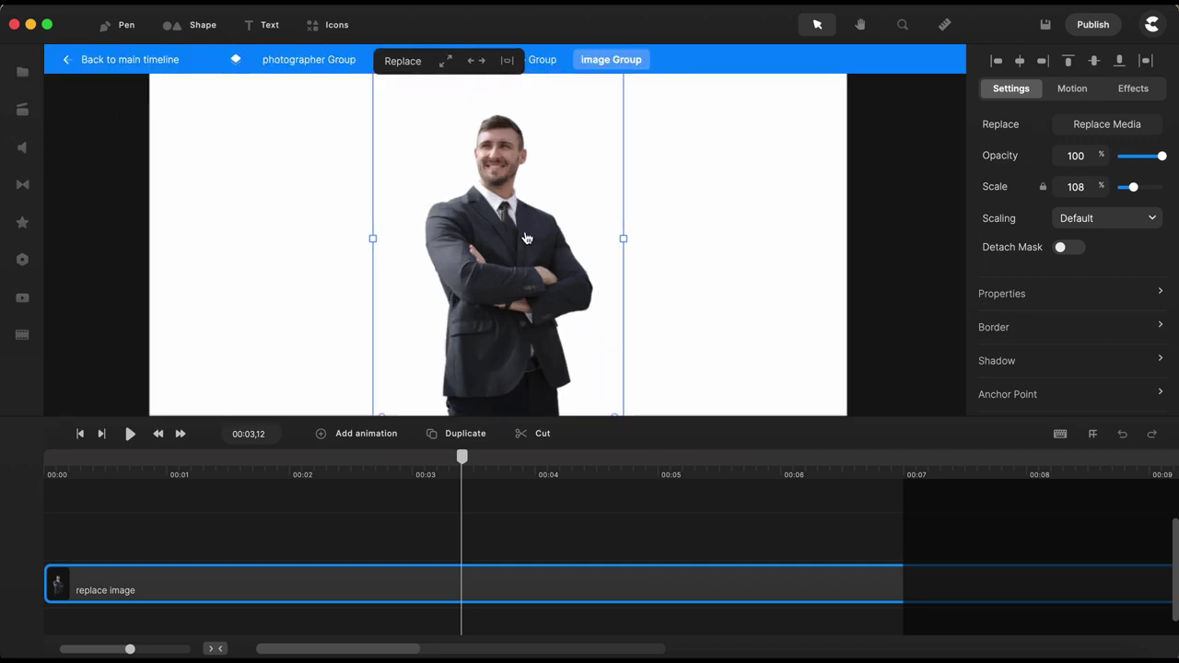
scroll(526, 238, "up", 2)
scroll(526, 238, "down", 8)
scroll(526, 237, "down", 3)
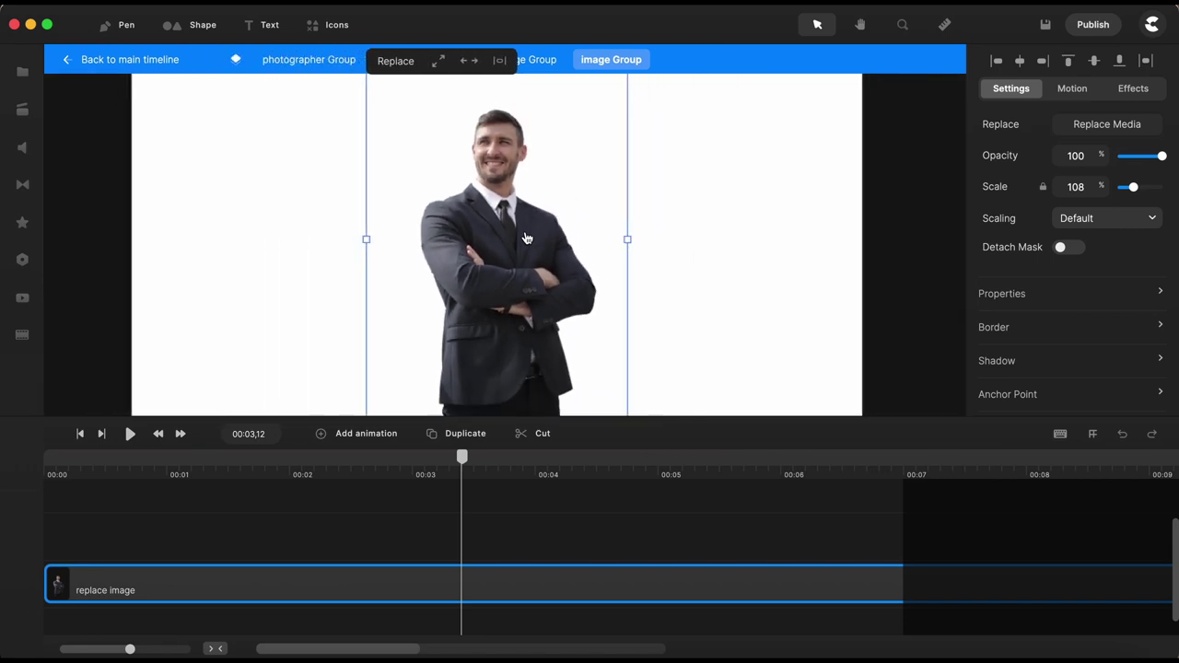
key("Escape")
scroll(576, 261, "up", 10)
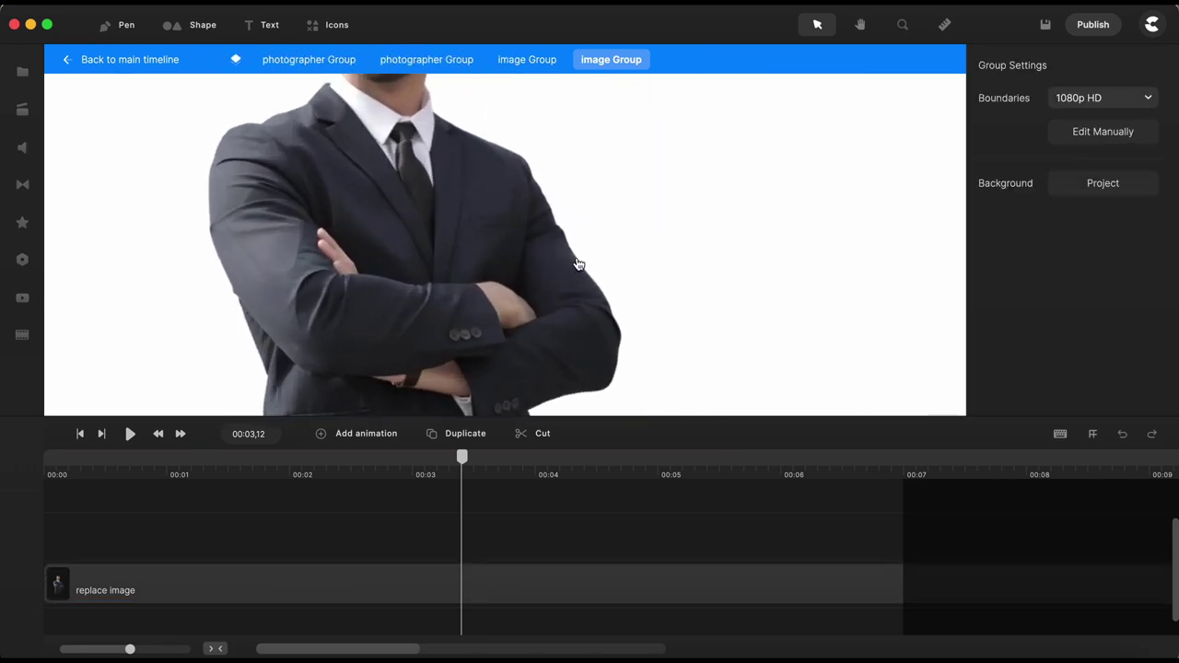
scroll(578, 264, "down", 10)
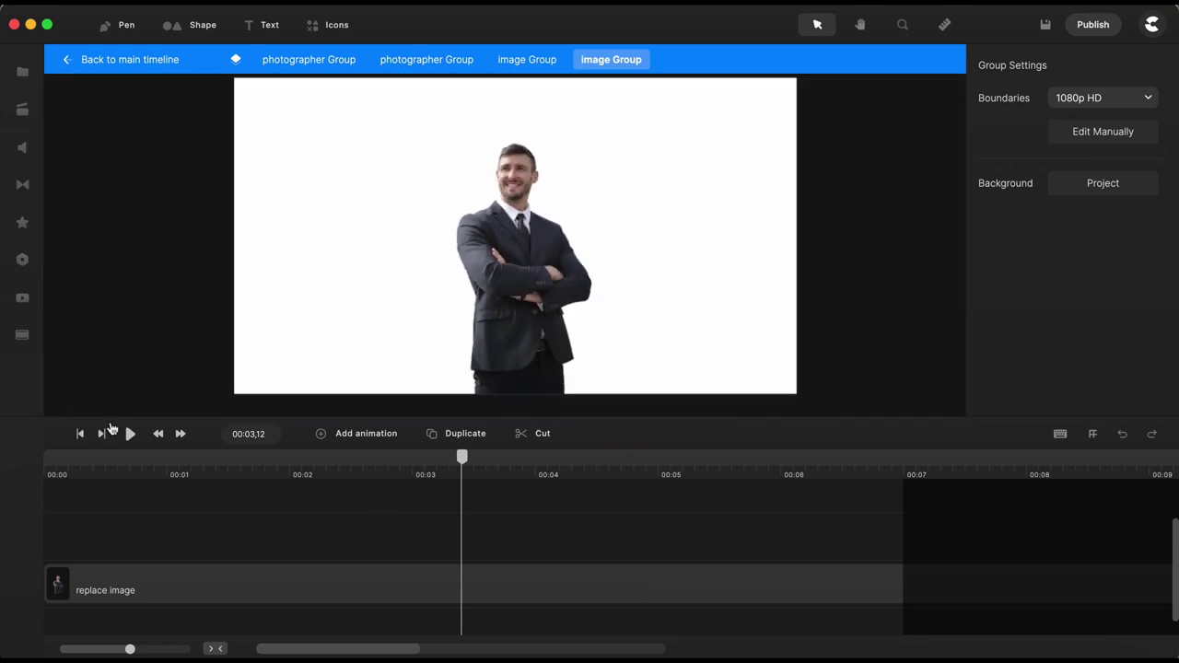
Return through the nested groups to the main timeline and play back the photographer scene.
left_click(82, 435)
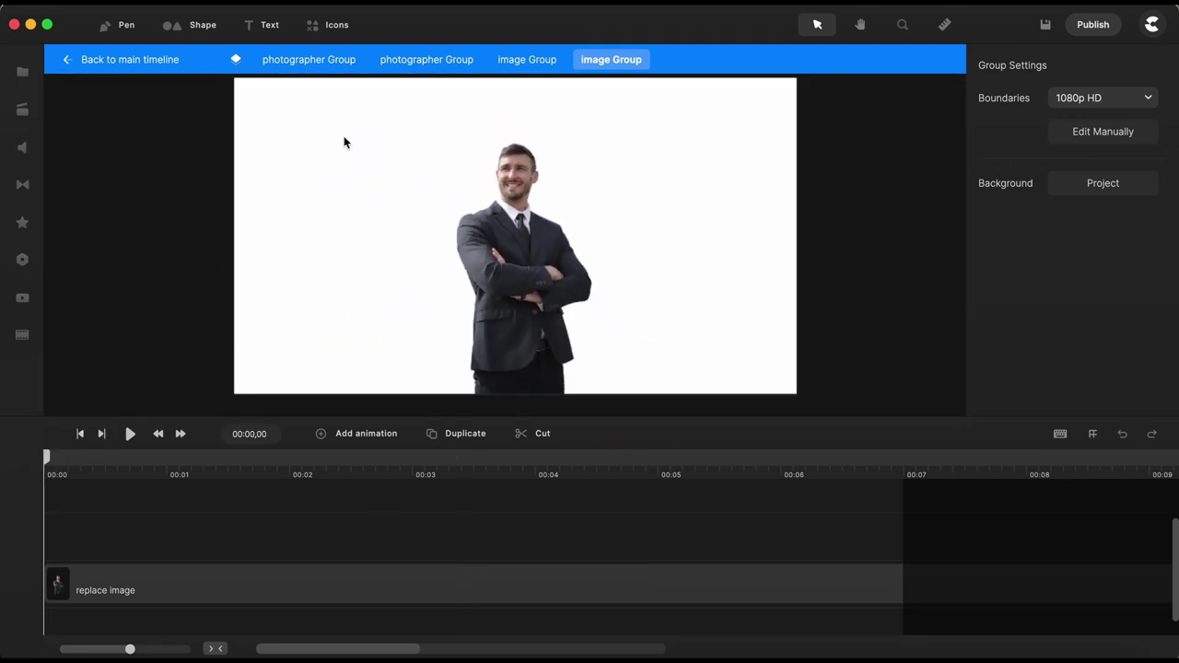
left_click(423, 65)
left_click(303, 65)
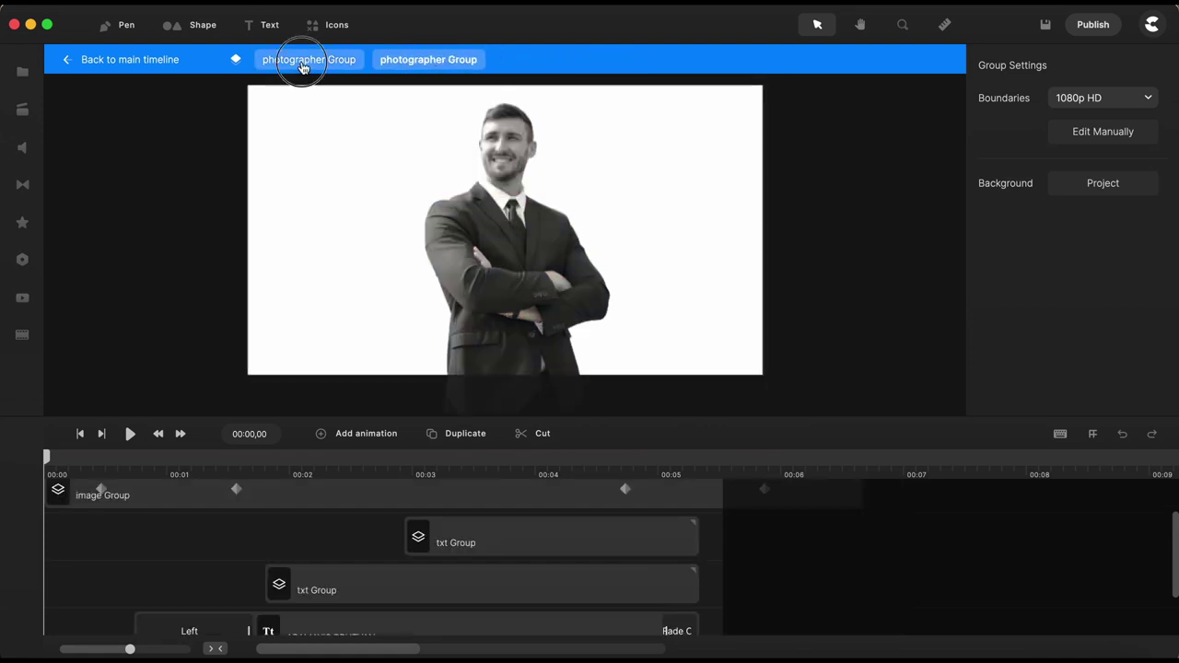
left_click(146, 58)
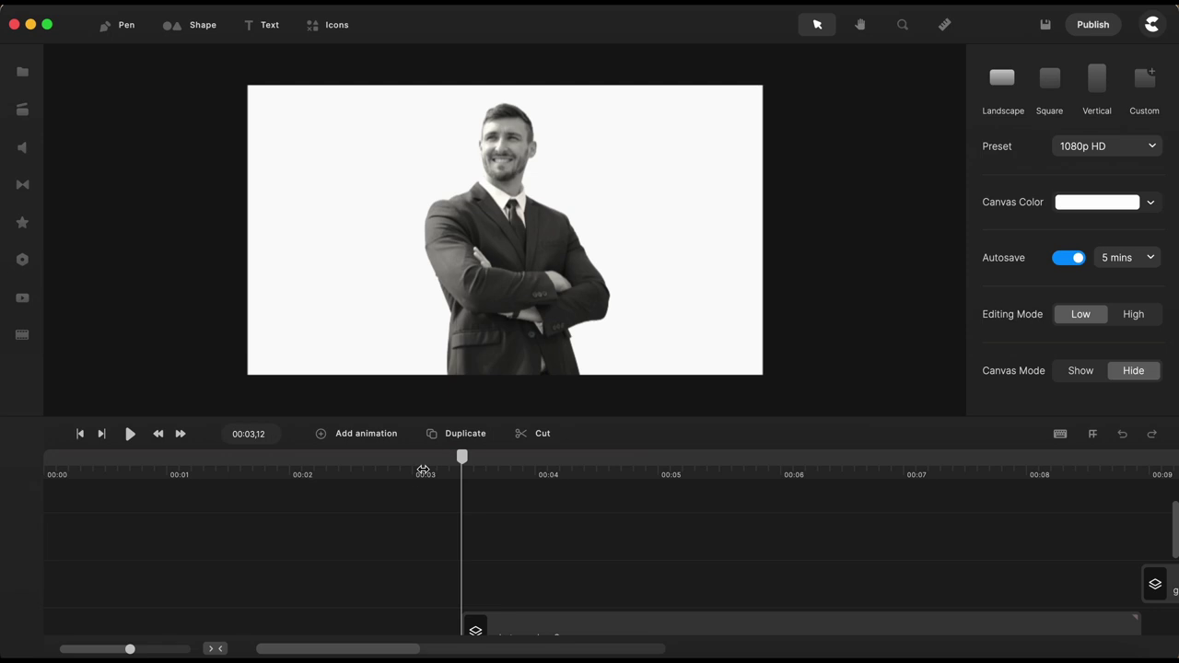
scroll(423, 471, "down", 5)
key("space")
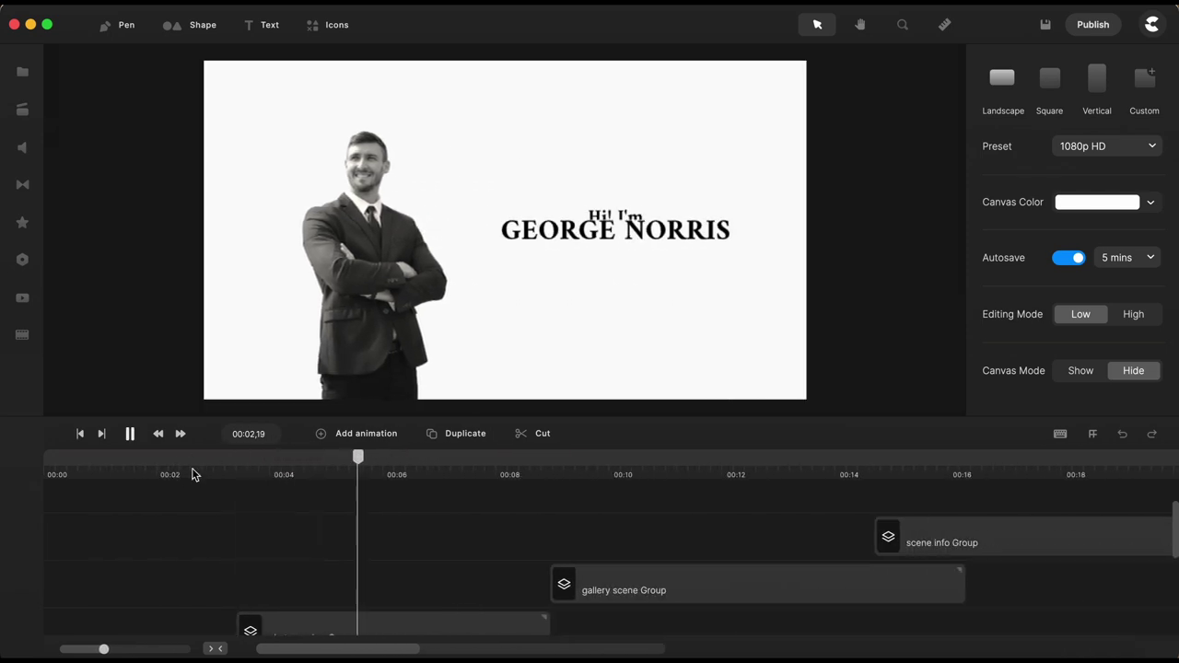
At 00:10,28, replace the first image of the gallery scene Group with the white T-shirt man's photo from the Replace Images folder.
left_click(663, 472)
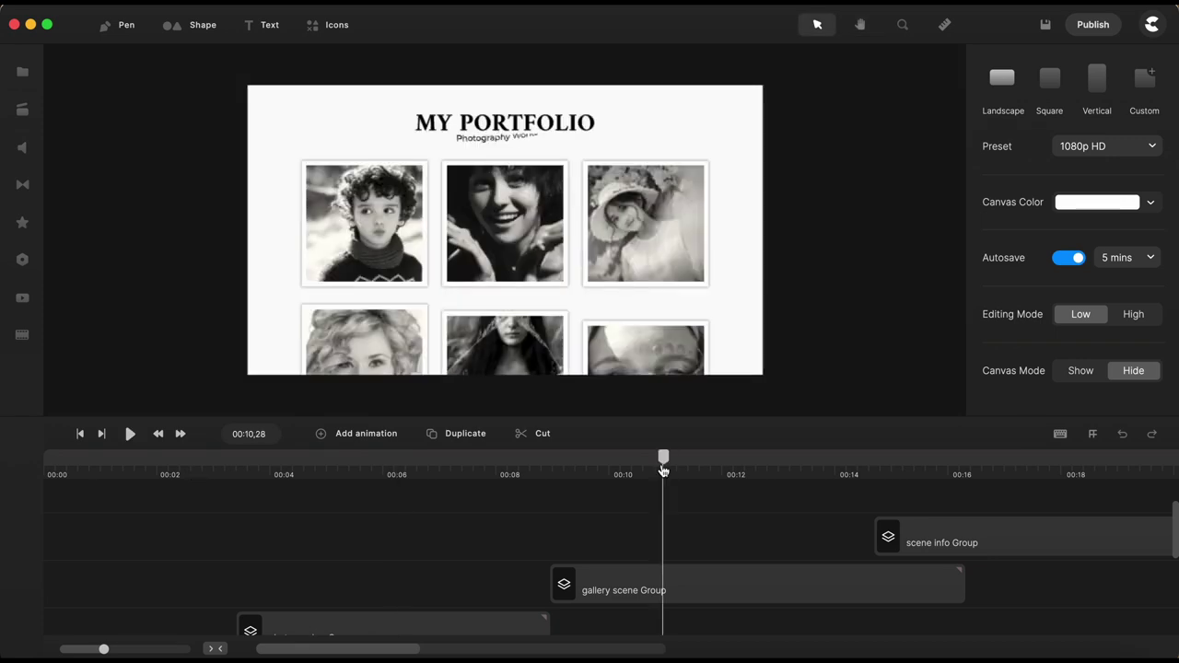
left_click(735, 579)
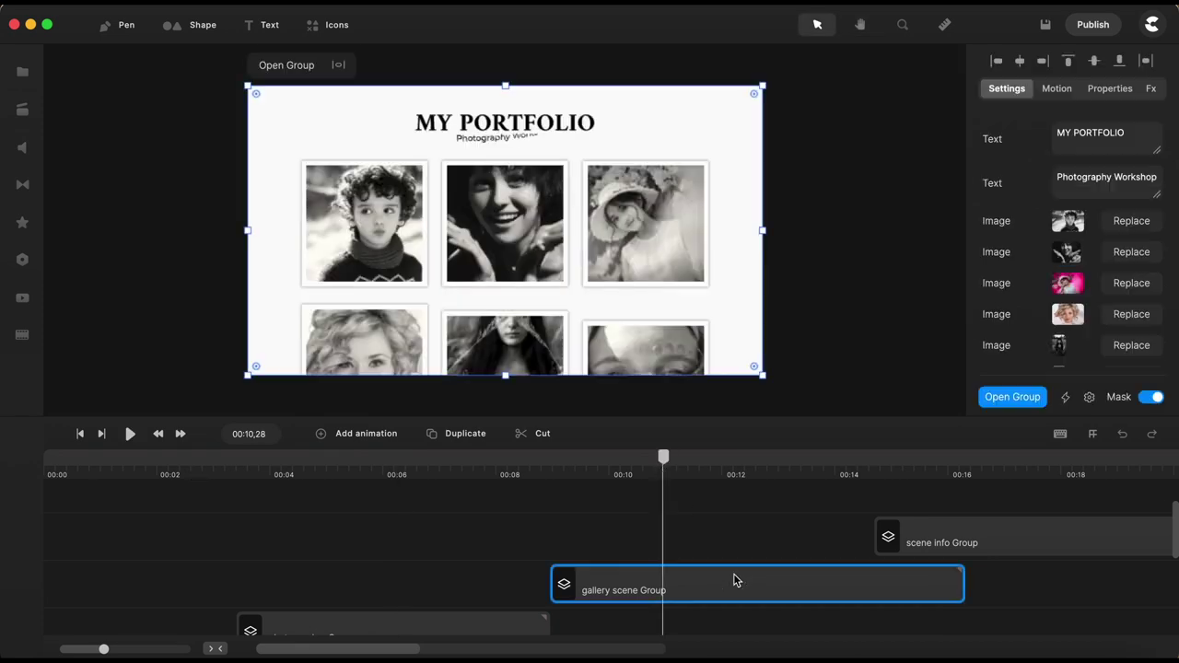
left_click(1131, 222)
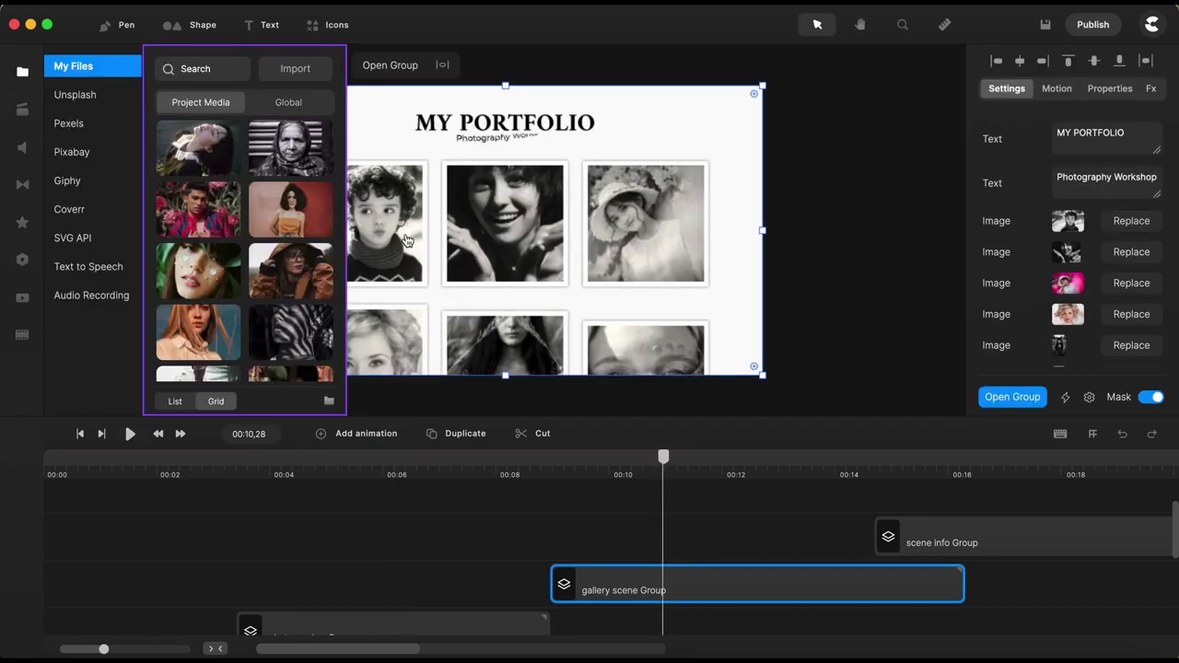
scroll(277, 267, "down", 5)
left_click(302, 281)
scroll(302, 281, "down", 5)
scroll(304, 282, "up", 5)
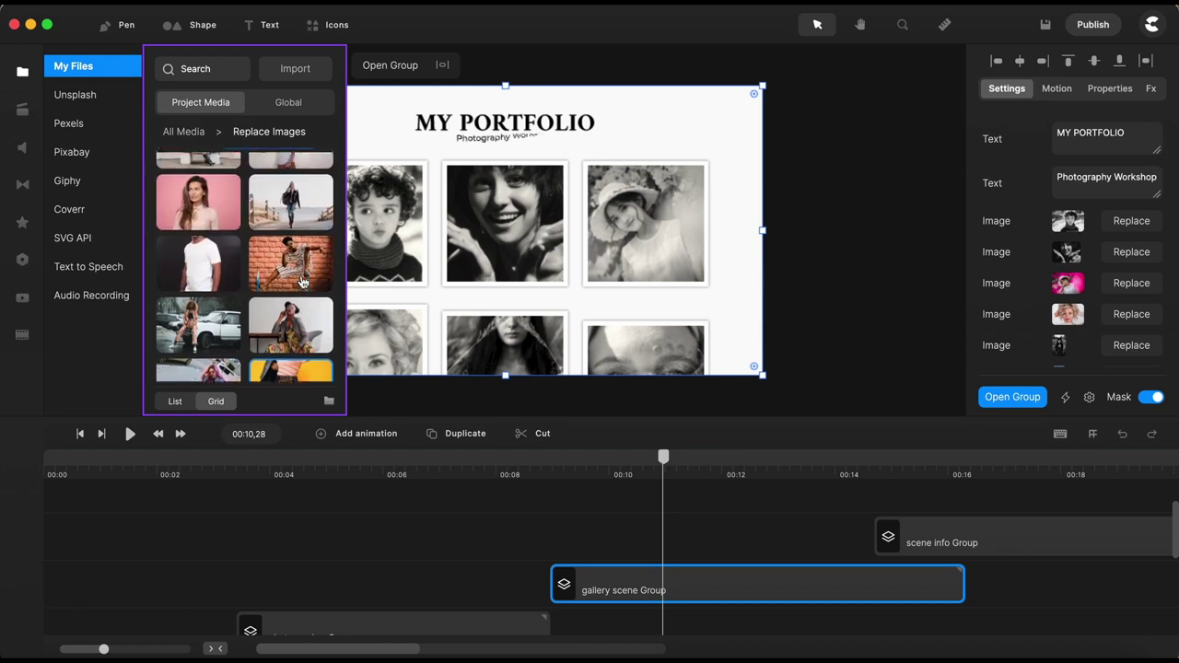
left_click(208, 282)
key("Escape")
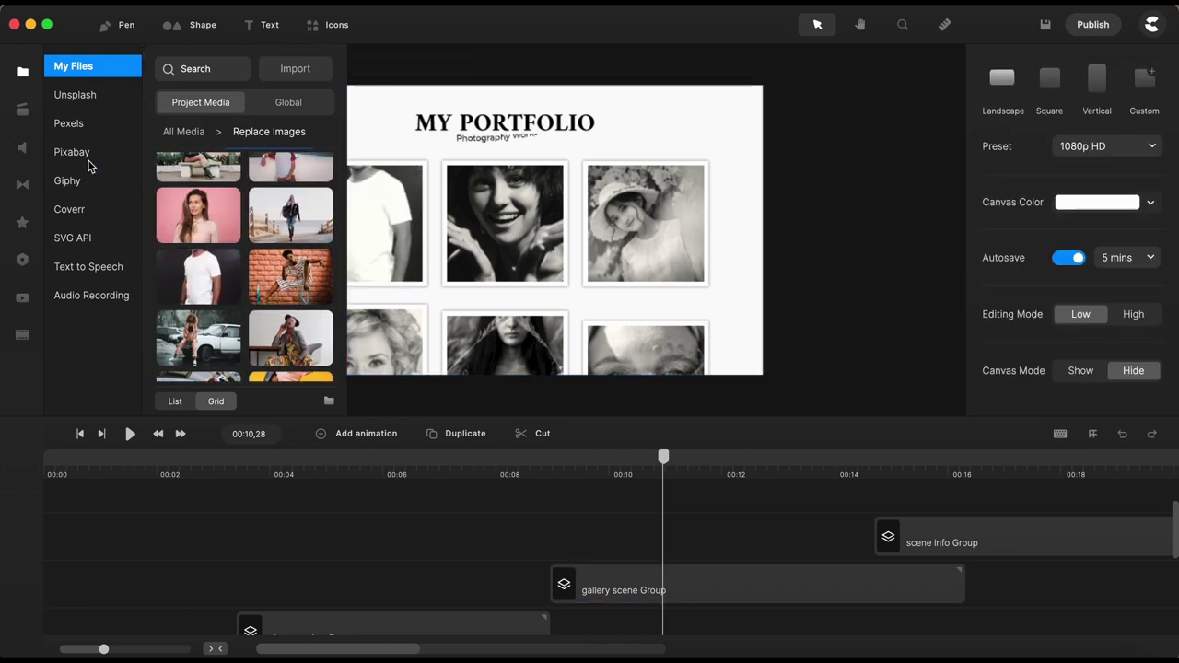
left_click(22, 72)
Open the gallery scene Group and its nested square image Group down to the scene that holds the photo tiles.
left_click(732, 597)
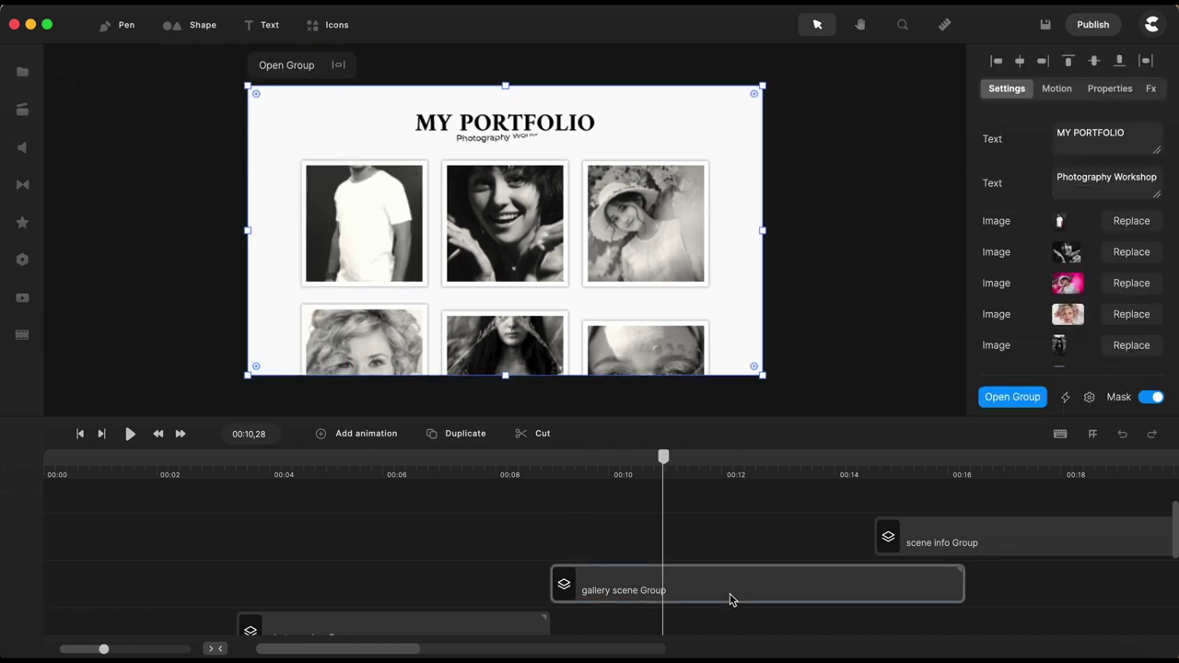
scroll(732, 597, "right", 10)
left_click(1024, 400)
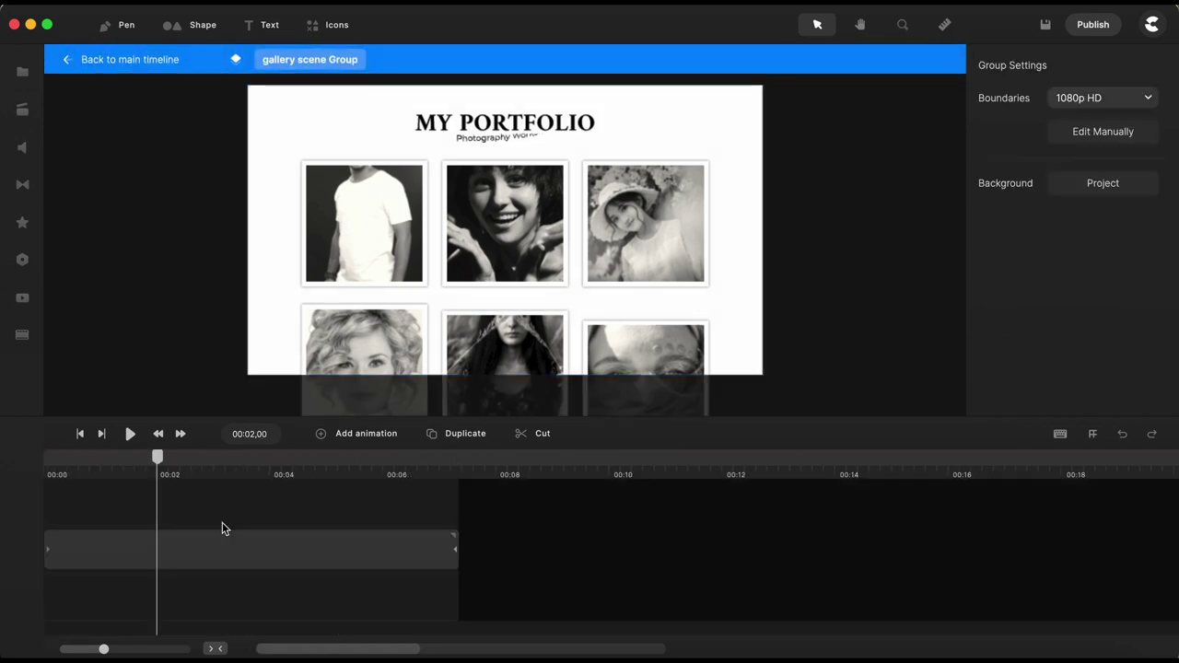
left_click(211, 547)
left_click(1014, 398)
left_click(262, 564)
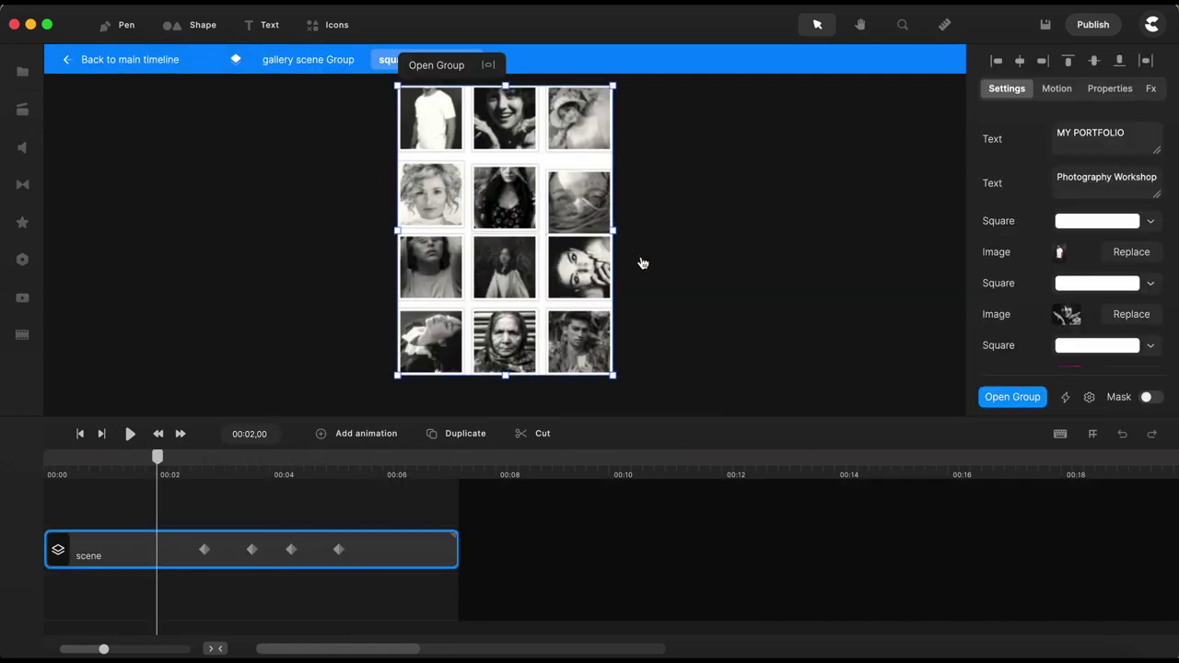
left_click(1024, 402)
left_click(285, 550)
Open the first tile's nested square image Groups to reach the photo of the man in the white T-shirt.
left_click(443, 133)
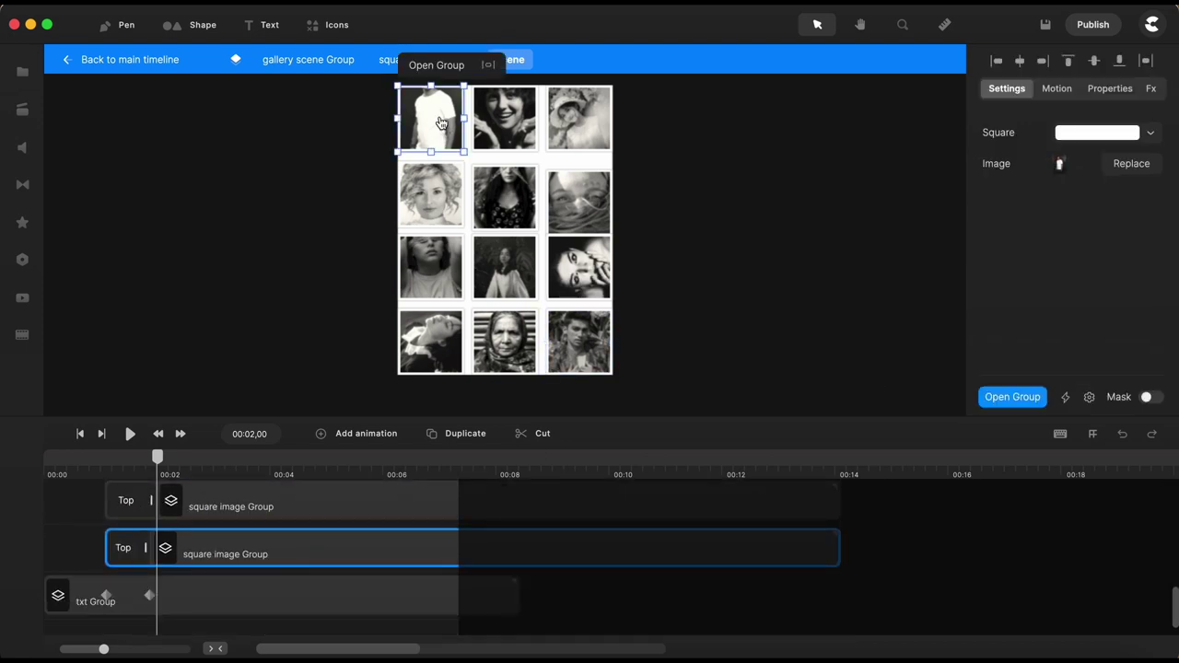
scroll(377, 162, "up", 5)
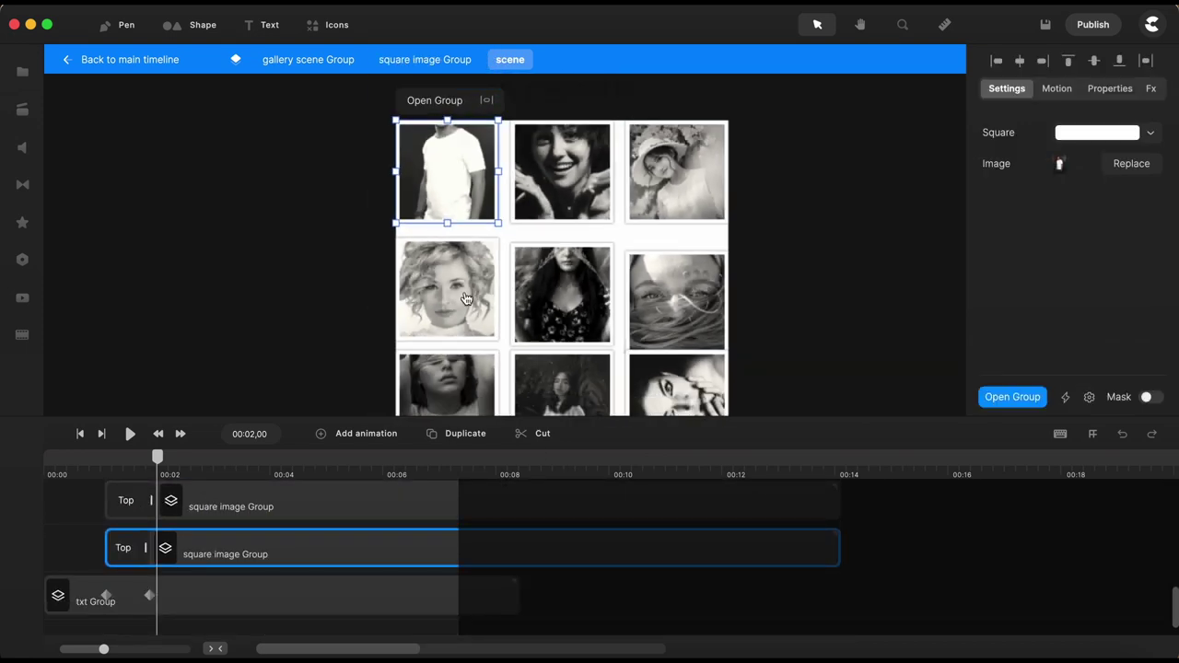
scroll(377, 161, "up", 2)
double_click(556, 242)
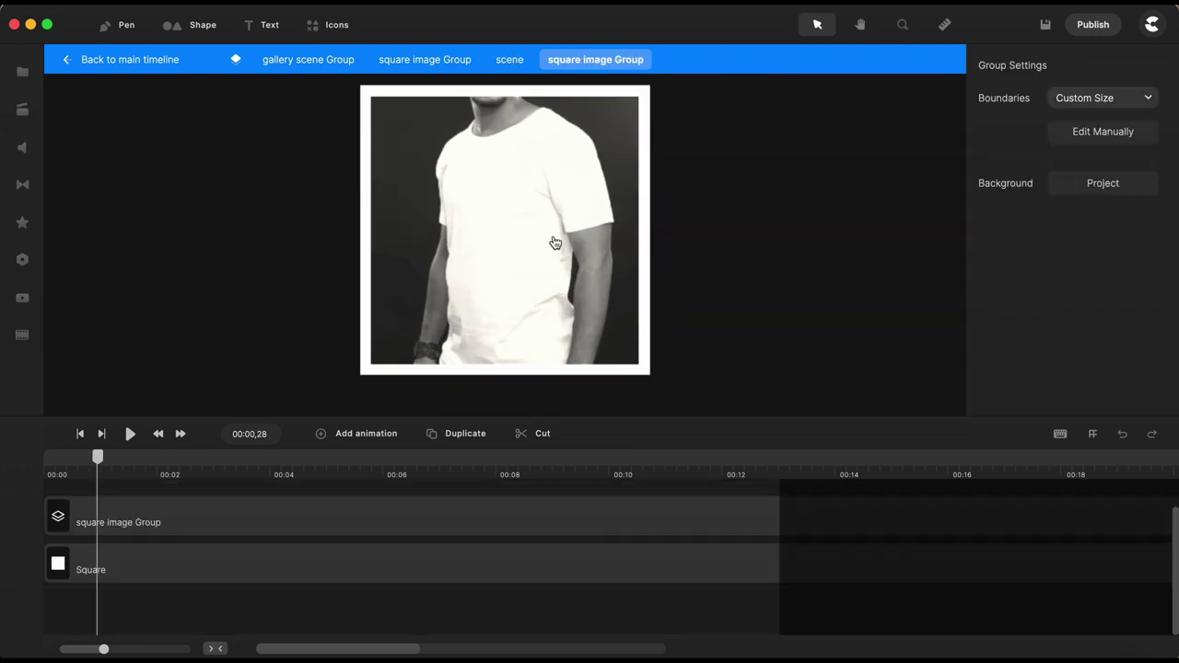
double_click(556, 243)
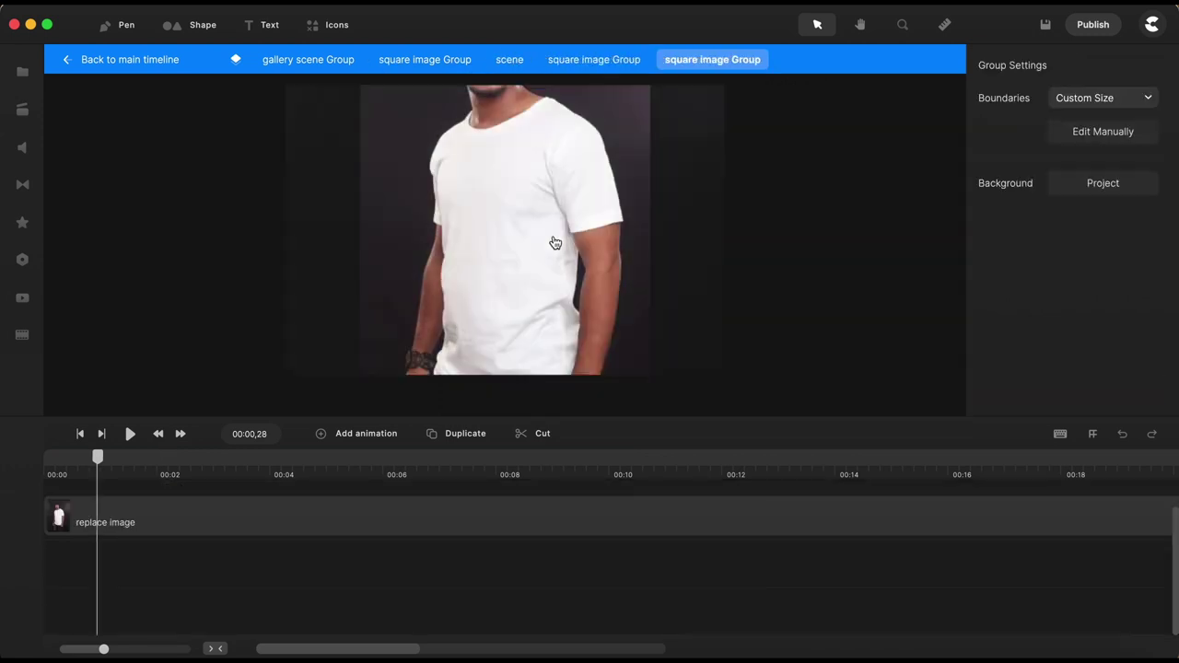
Shift the crop of the T-shirt man's photo up to his head and move the cropped image down to fill the square frame.
left_click(604, 272)
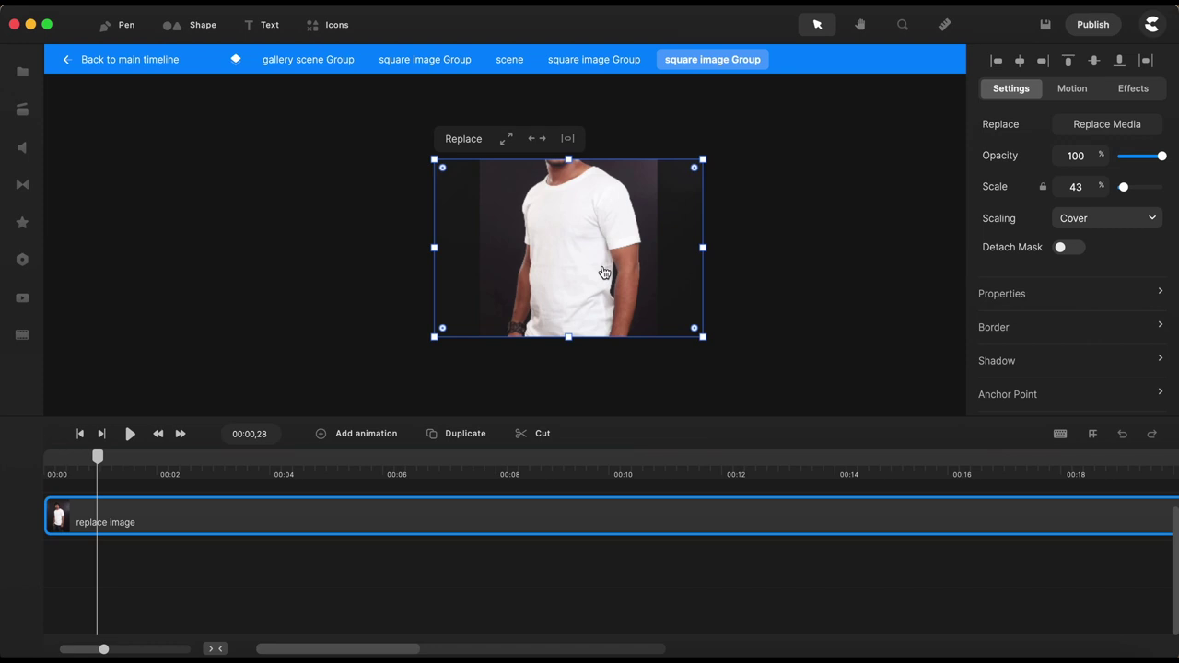
double_click(604, 272)
left_click_drag(603, 272, 605, 194)
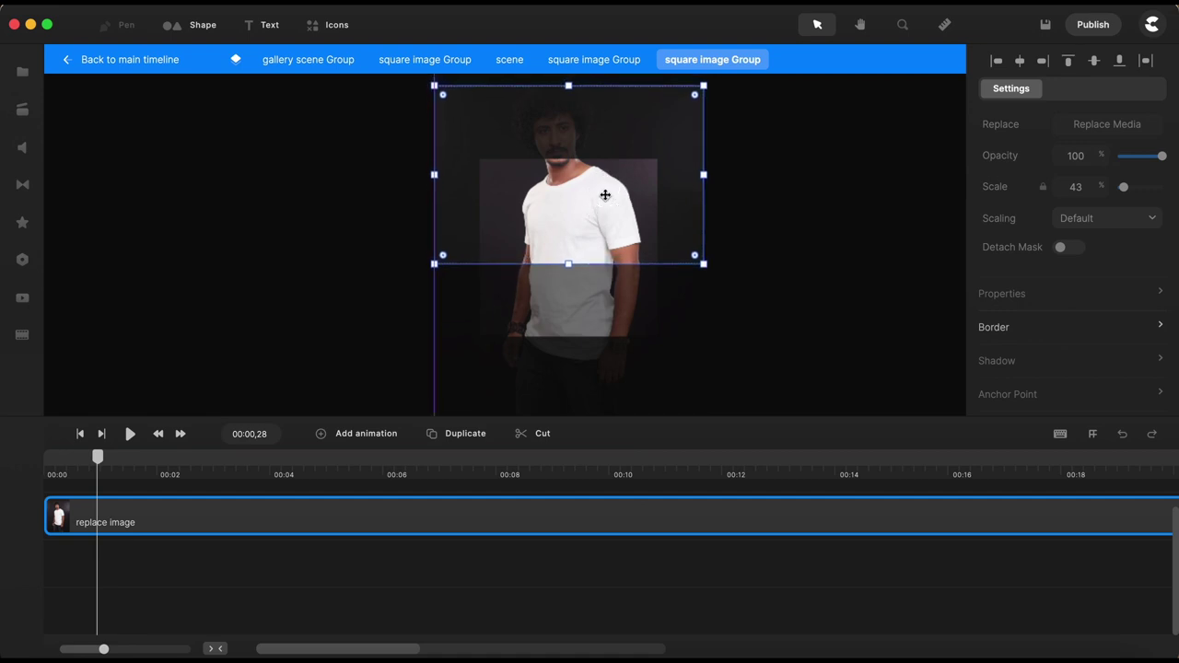
scroll(614, 266, "down", 3)
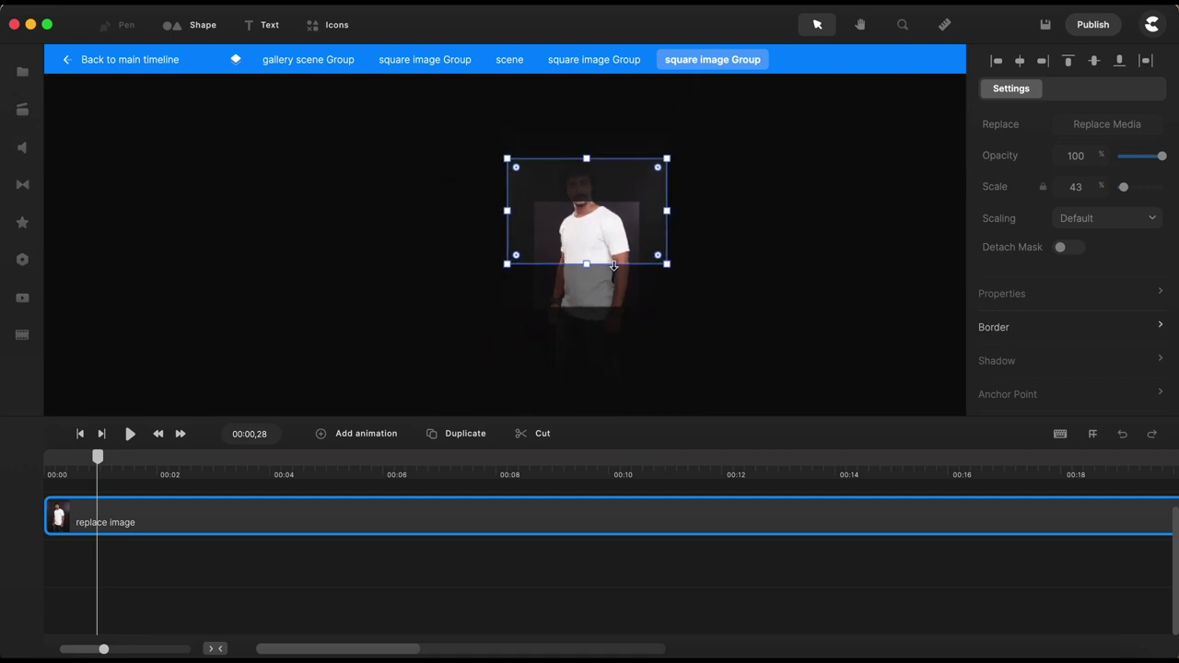
scroll(593, 210, "down", 1)
left_click(729, 219)
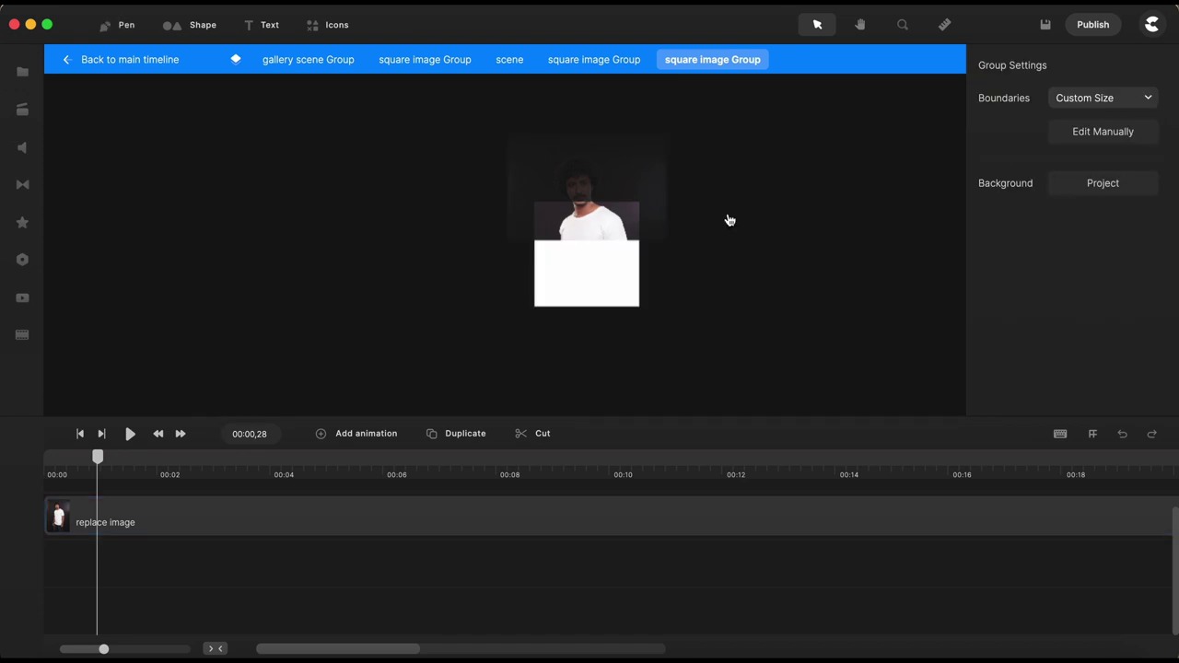
left_click(573, 226)
left_click_drag(573, 225, 572, 285)
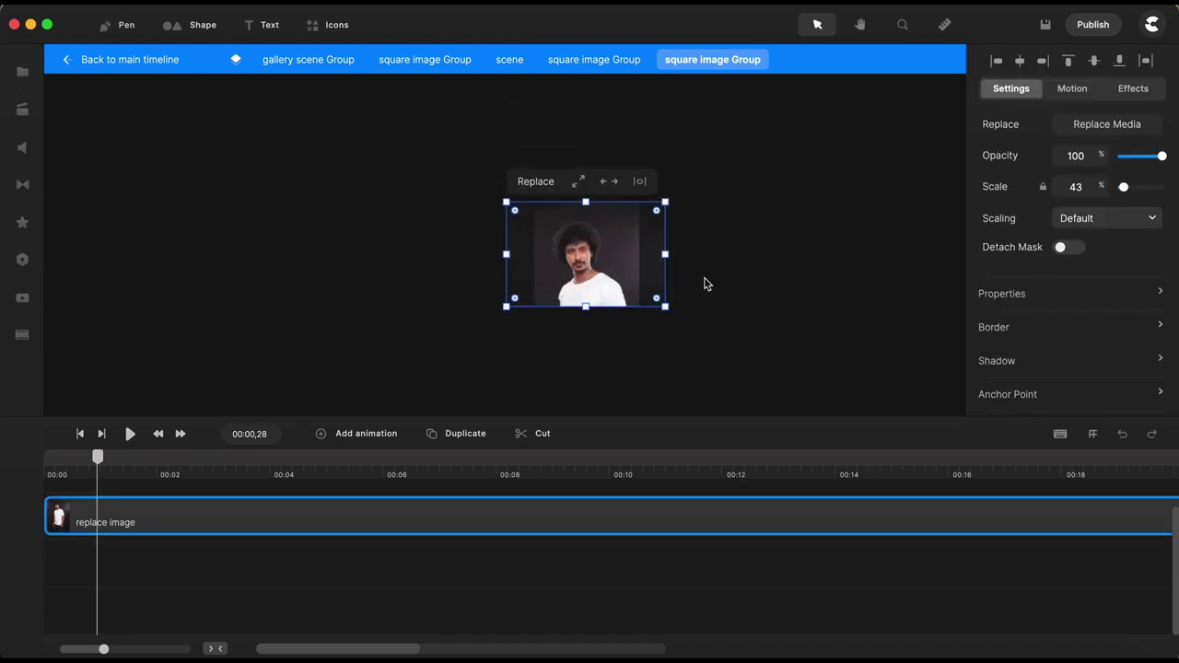
left_click(745, 276)
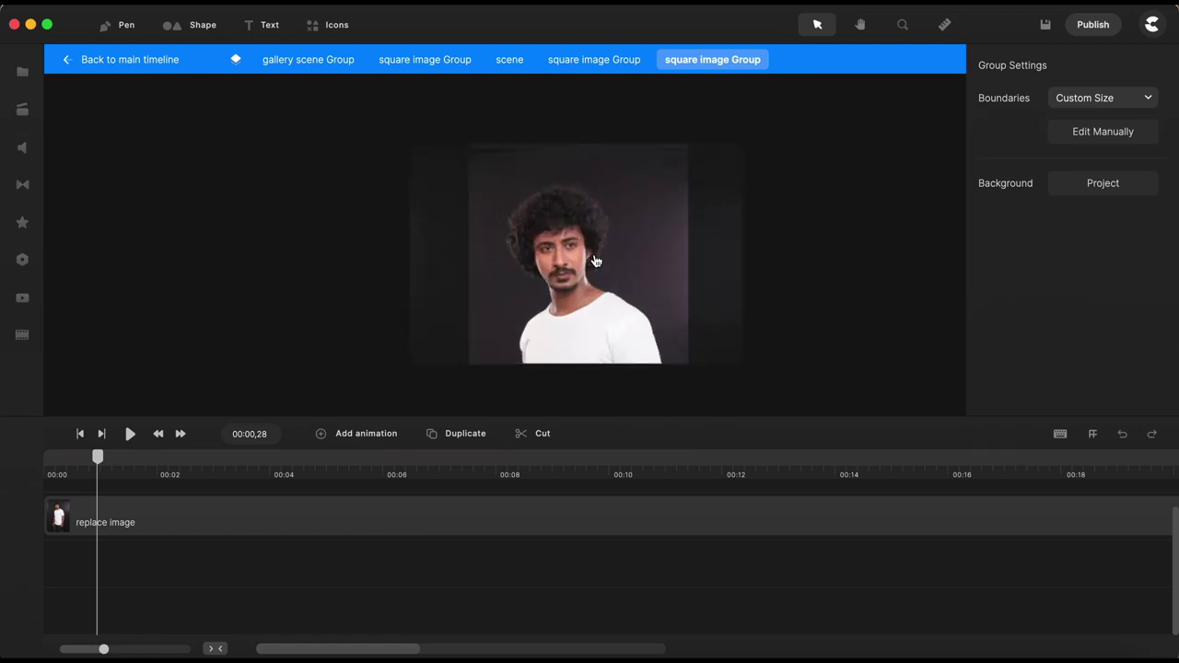
Return from the first tile's nested groups through the scene and gallery scene Group to the main timeline.
left_click(603, 61)
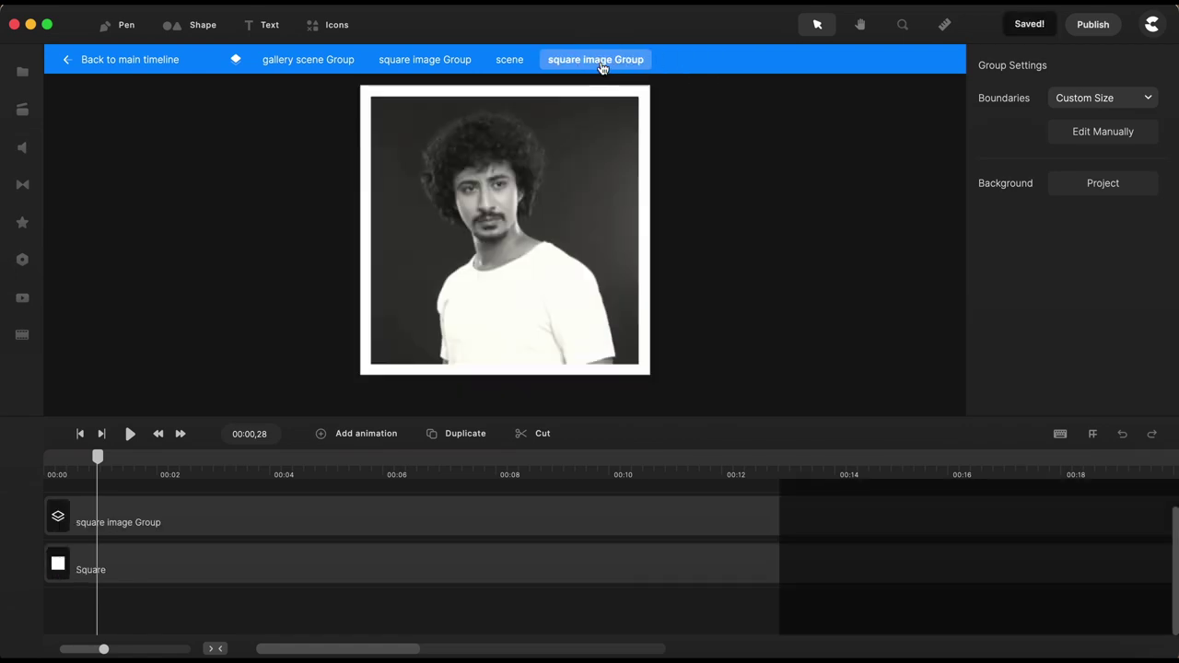
left_click(507, 59)
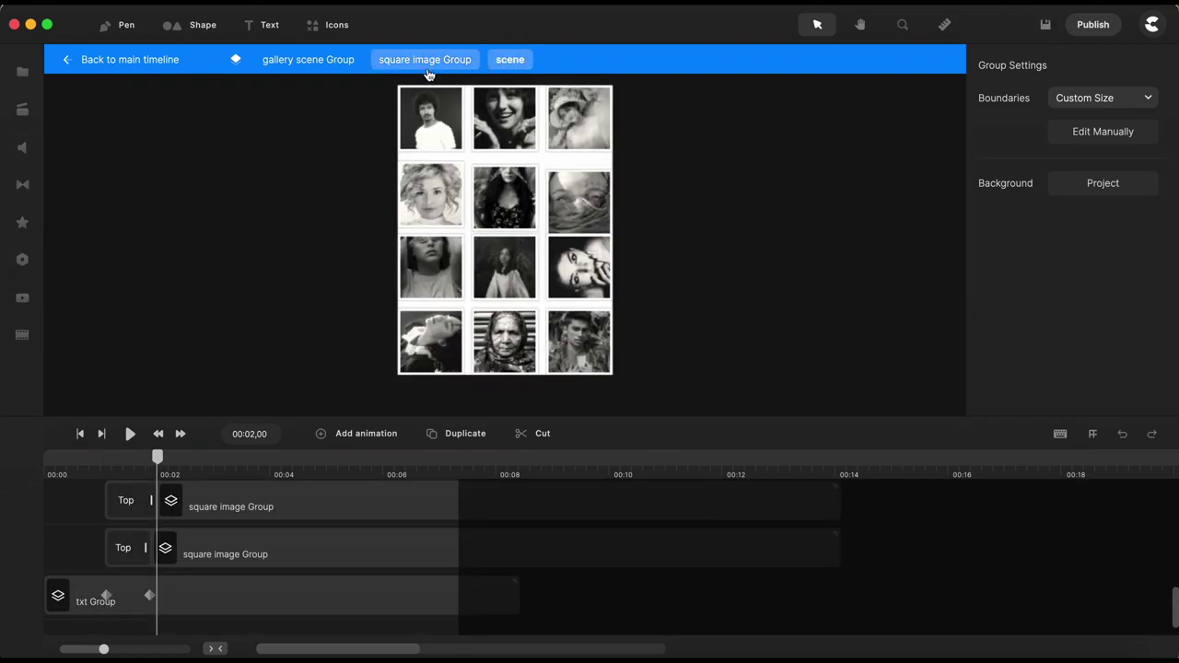
scroll(425, 126, "up", 3)
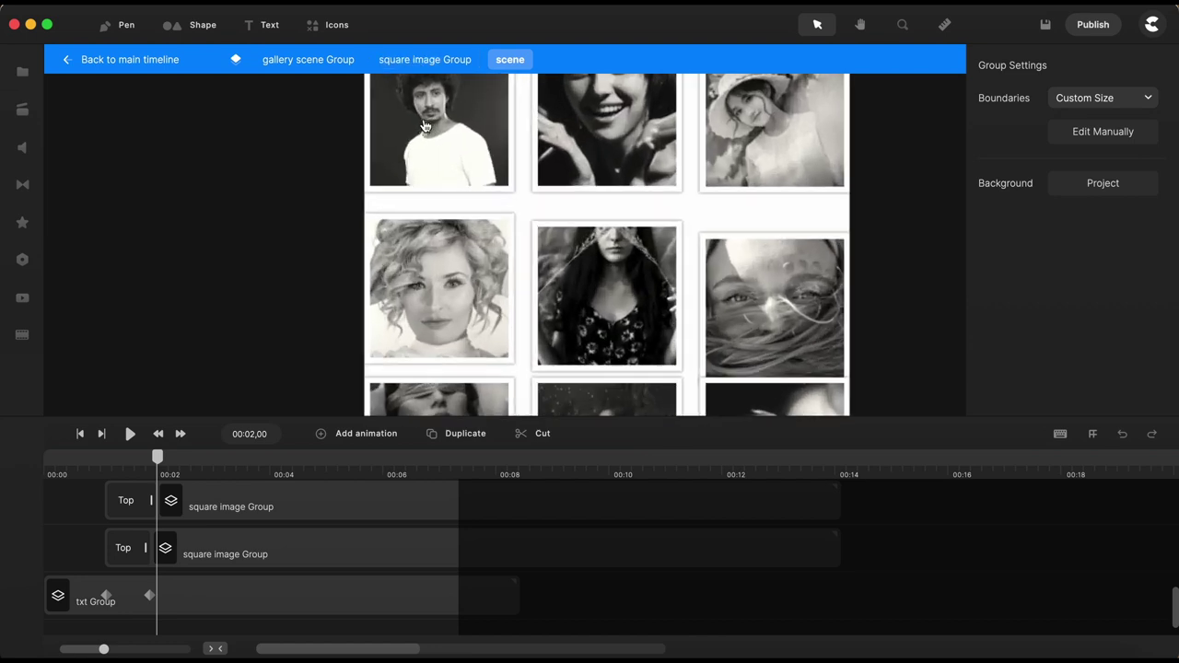
left_click(425, 59)
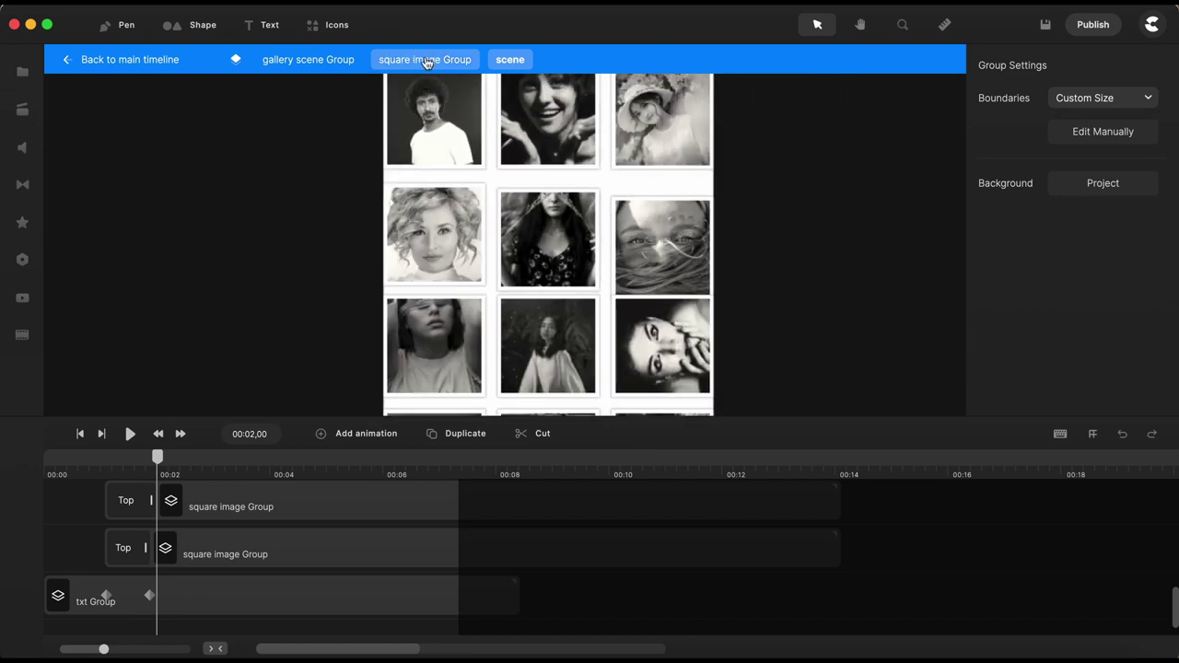
left_click(304, 60)
key("Escape")
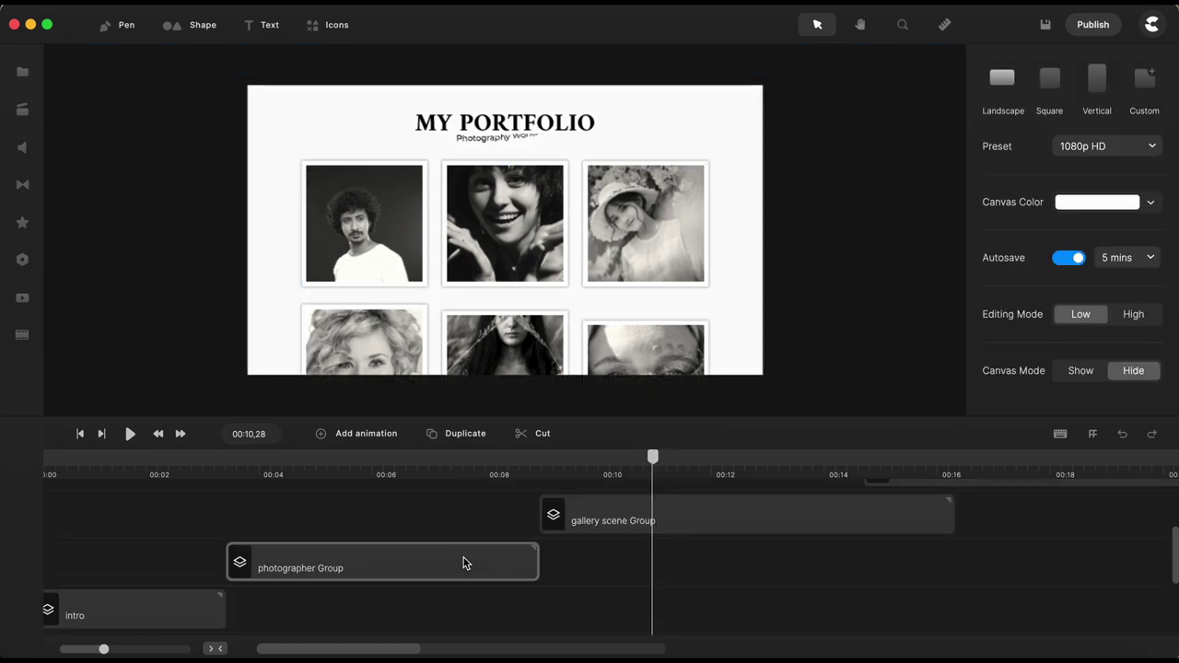
Replace the gallery scene Group's second image with the photo of the woman in red holding white flowers.
left_click(599, 516)
left_click(1131, 251)
left_click(291, 314)
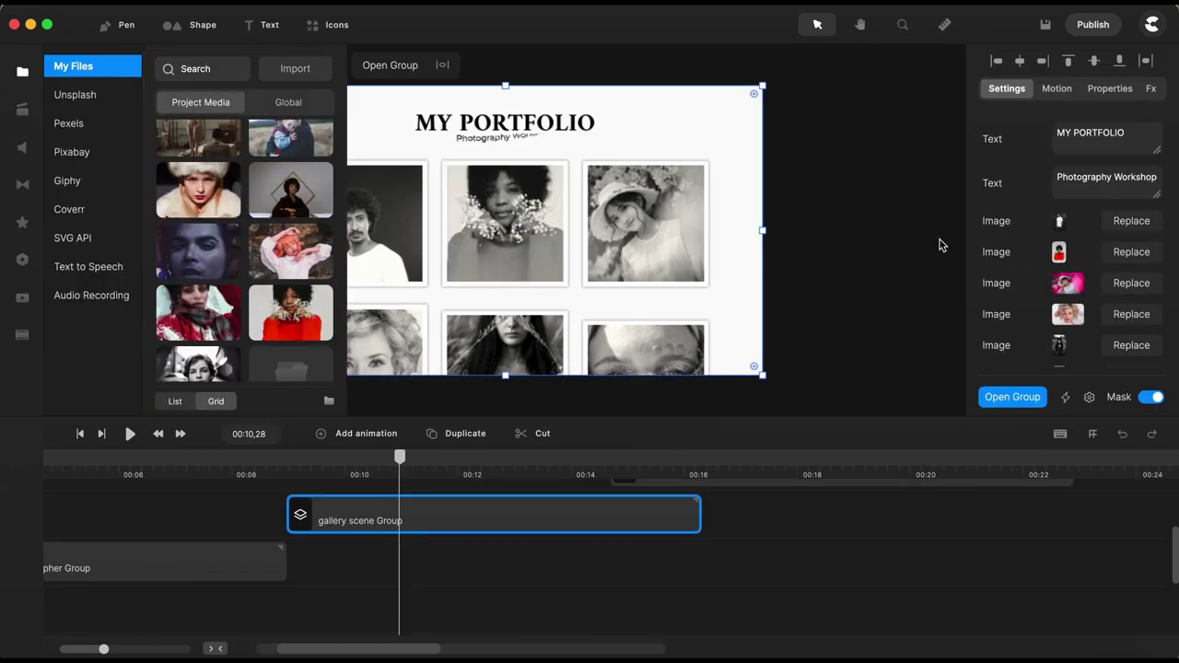
At 00:12,07, replace the gallery's fourth image with the scarf-wearing woman and the fifth with the model posing in a studio.
scroll(1069, 276, "down", 1)
left_click_drag(399, 457, 473, 455)
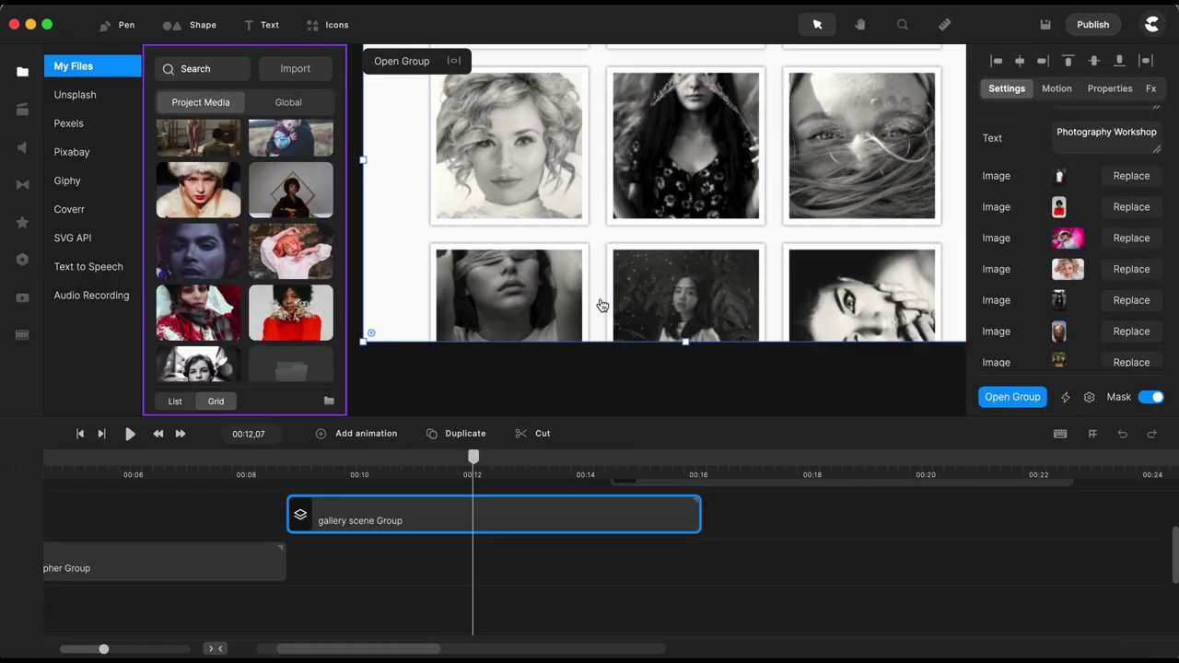
scroll(1106, 268, "down", 1)
left_click(1131, 258)
left_click(201, 220)
Open the studio model tile's nested groups and reposition the photo inside its square frame to centre the model.
double_click(513, 192)
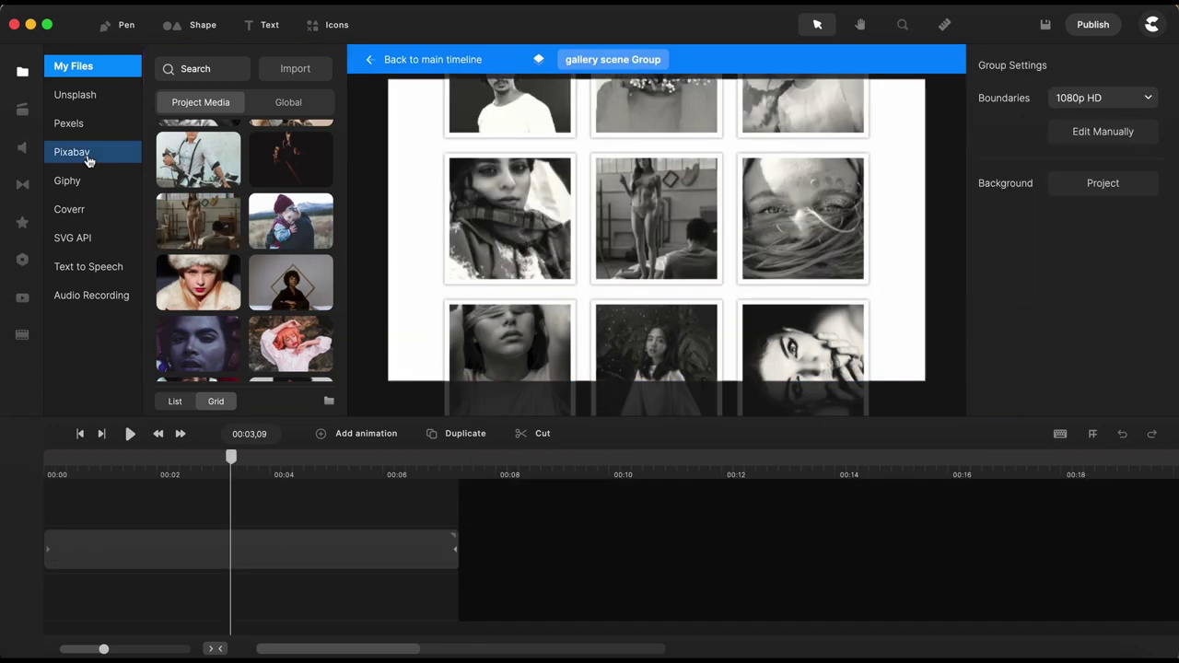
double_click(513, 192)
double_click(513, 193)
double_click(514, 193)
double_click(513, 192)
mouse_move(529, 249)
left_mouse_down()
mouse_move(529, 210)
mouse_move(529, 250)
left_mouse_up()
key("Escape")
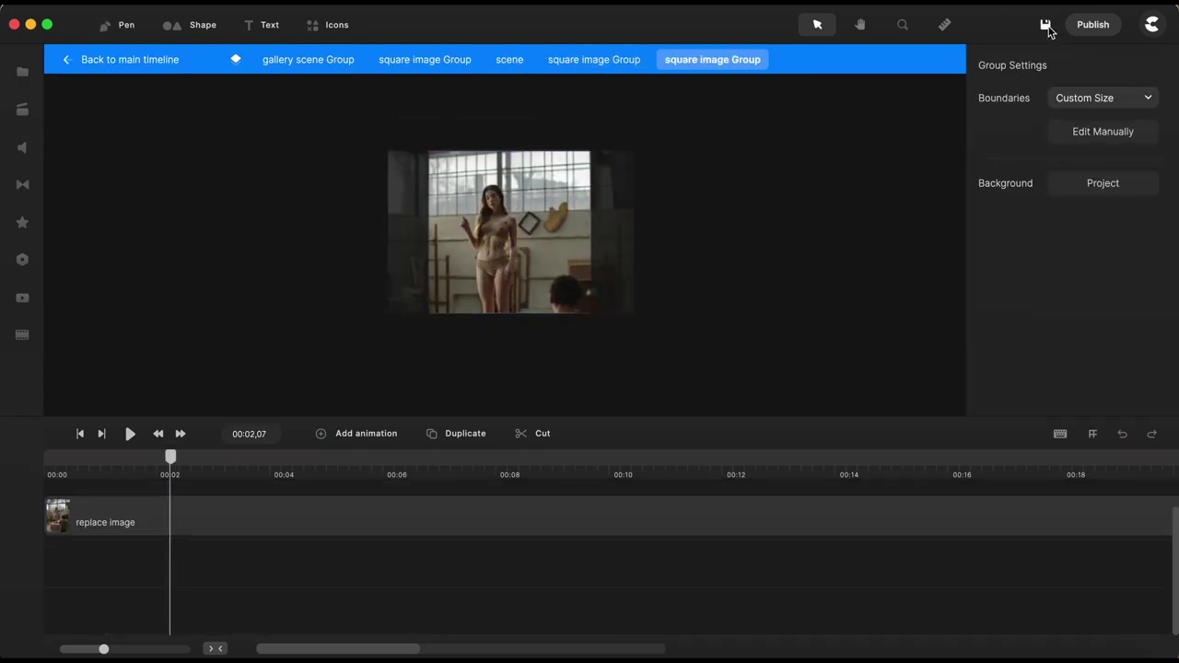
Leave the studio model tile's nested groups and go back to the main timeline.
left_click(509, 59)
left_click(308, 59)
left_click(162, 72)
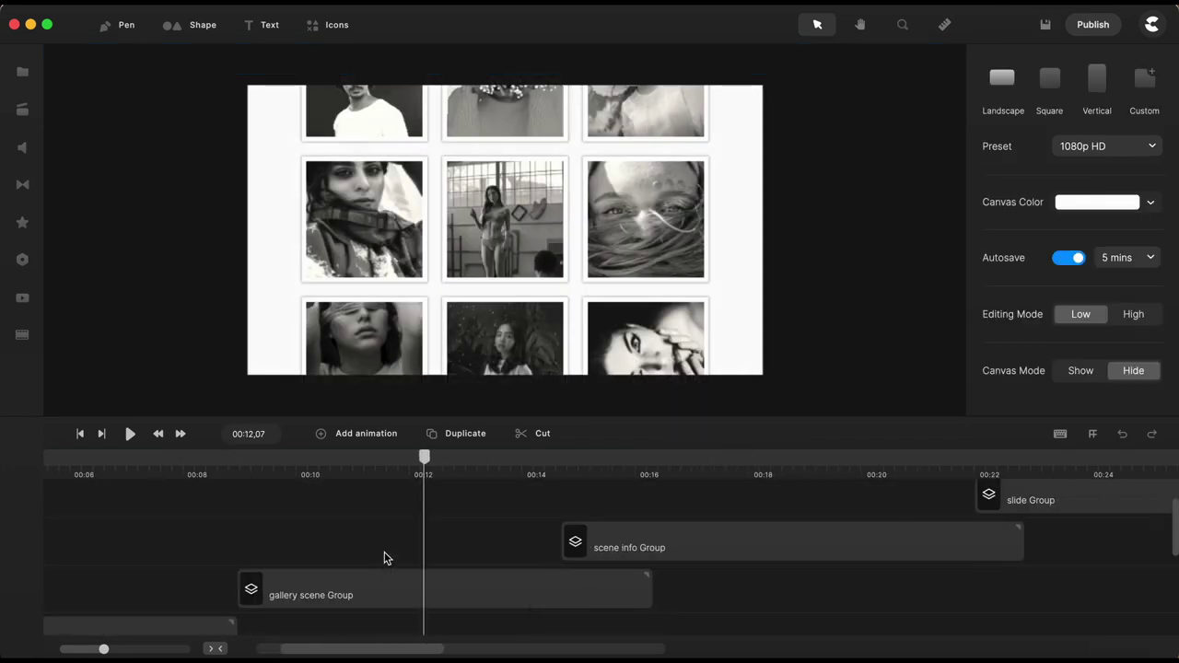
At 00:14,11, replace the middle image of the gallery's last row with the photo of the adult hugging a child.
left_click(658, 368)
left_click(1131, 297)
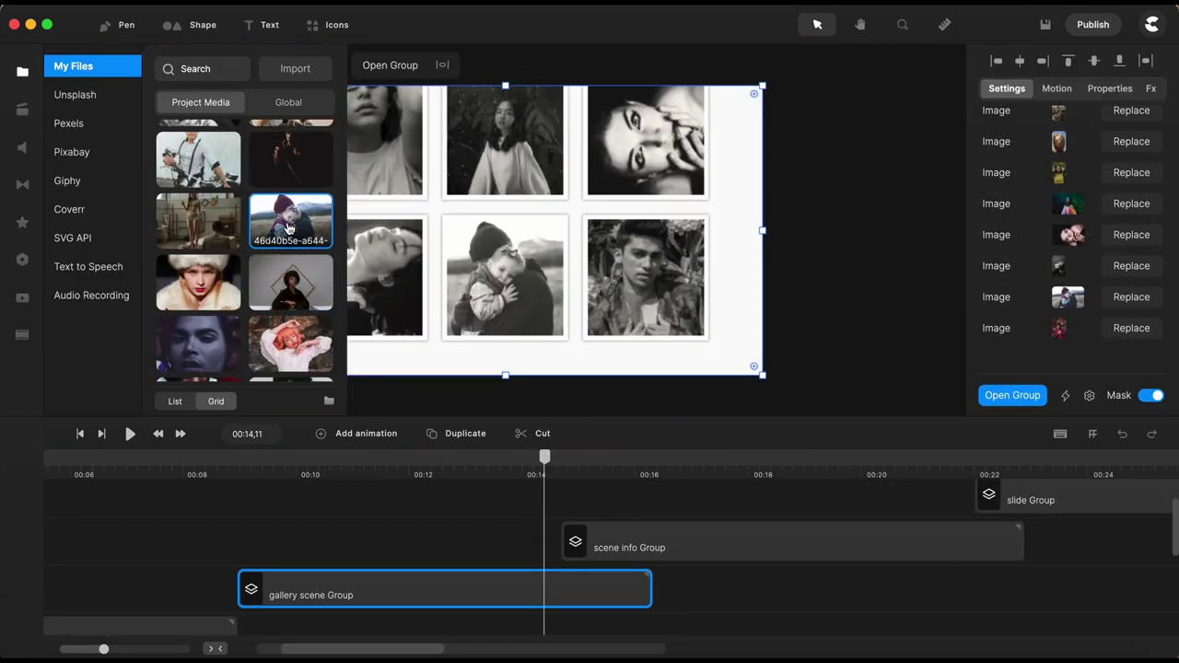
left_click(287, 220)
At 00:16,11, replace the scene info Group's first image with the photo of the woman walking in a red suit.
scroll(387, 476, "right", 3)
left_click_drag(371, 473, 307, 468)
left_click(371, 555)
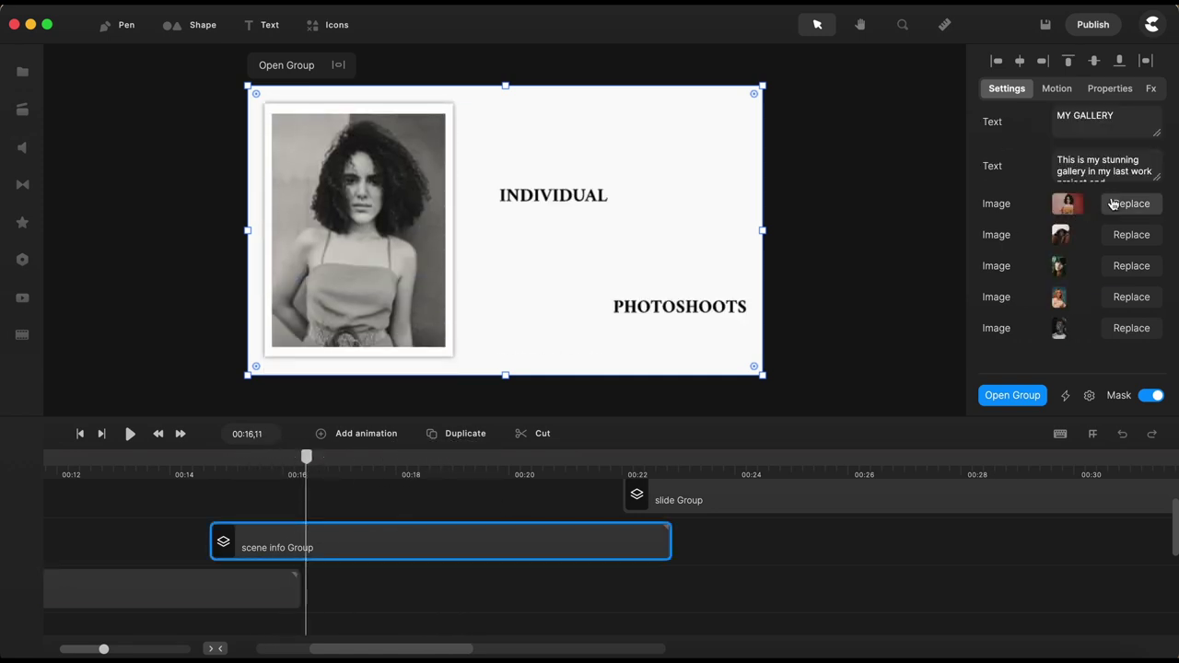
left_click(1131, 203)
scroll(287, 293, "down", 3)
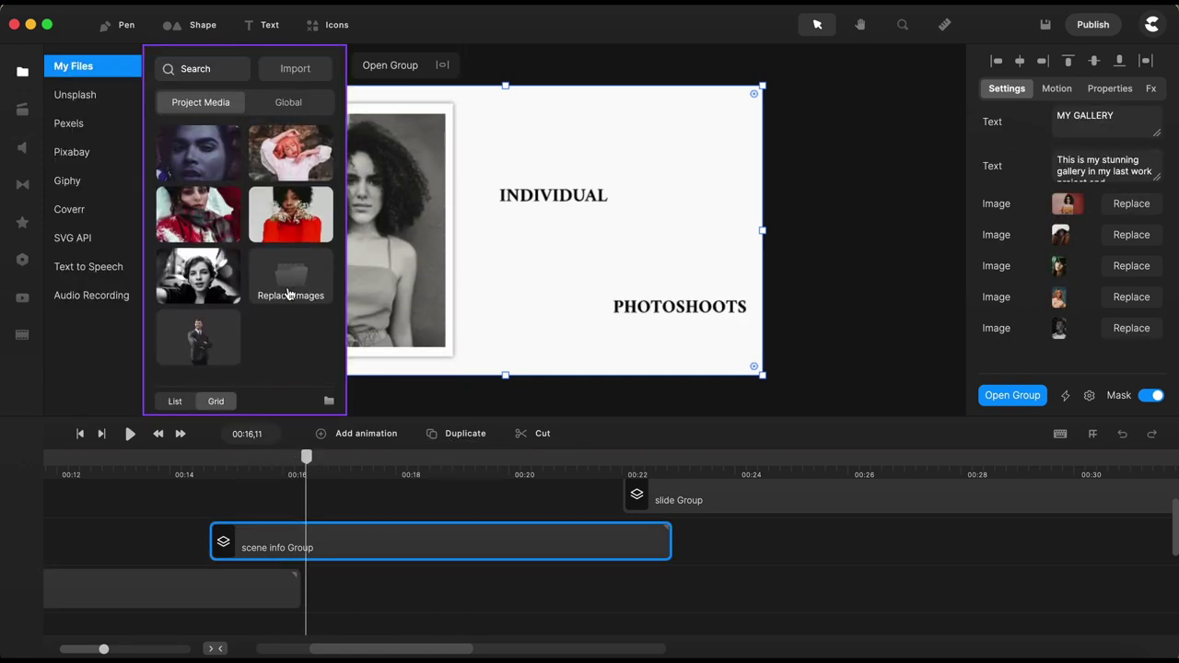
scroll(276, 286, "up", 5)
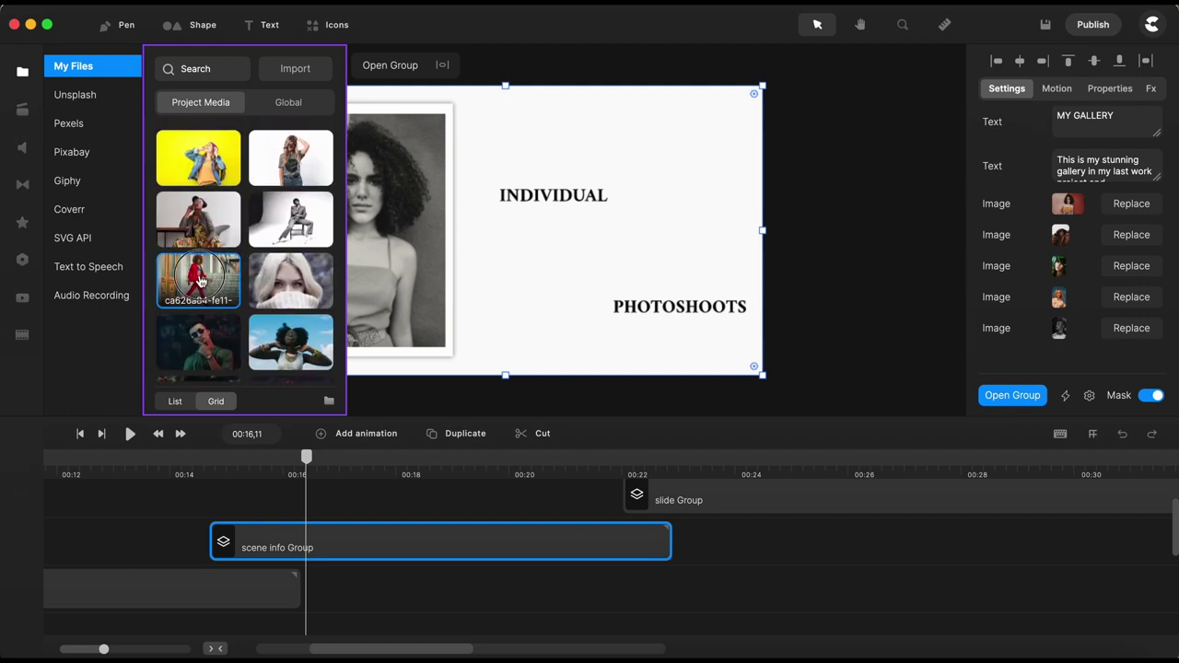
left_click(200, 281)
left_click(22, 72)
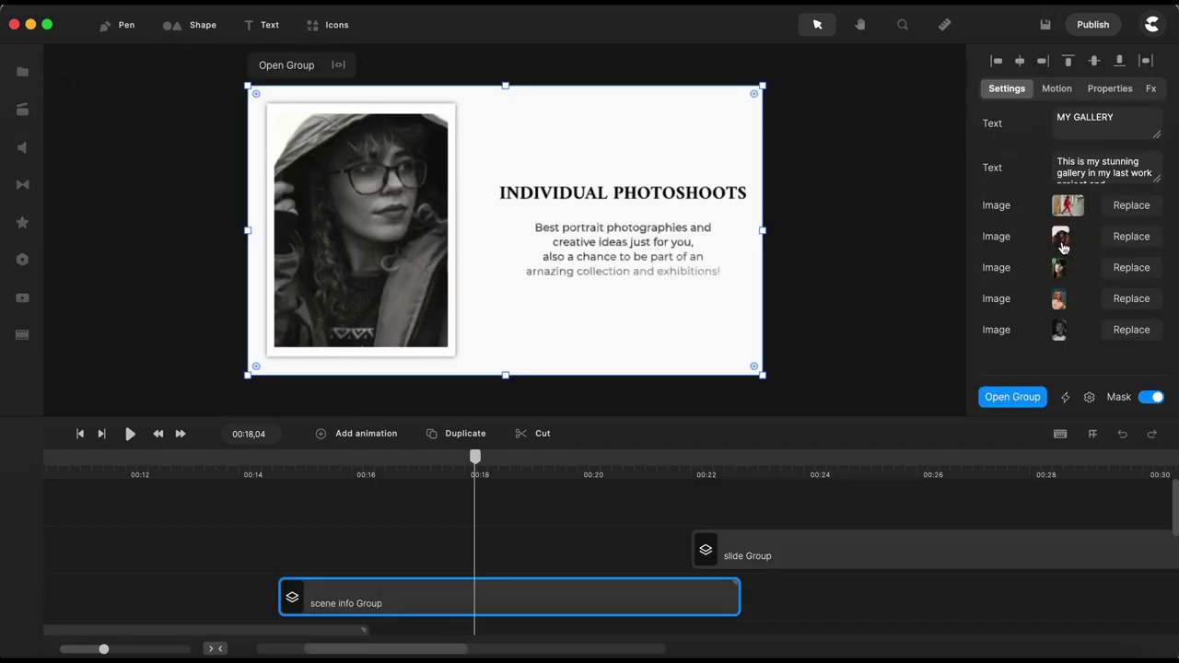
Replace the scene info Group's second image with the dark photo of the man in sunglasses, and move the playhead to 00:20,30.
left_click(1141, 241)
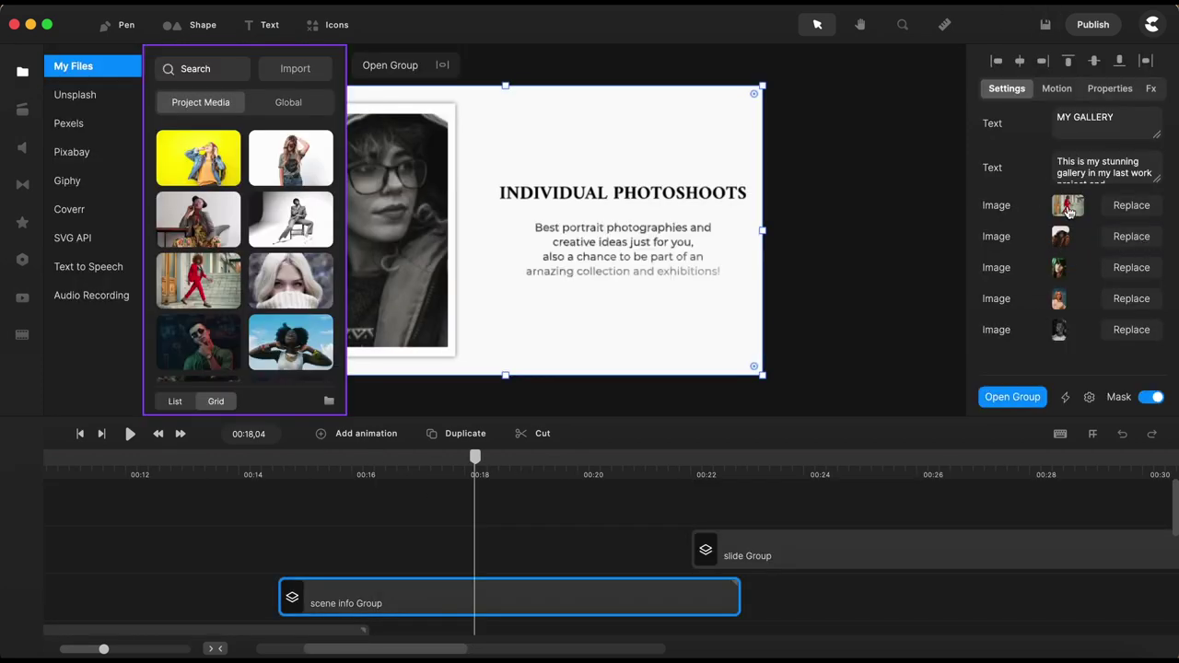
left_click(211, 354)
left_click_drag(476, 457, 639, 458)
left_click(600, 597)
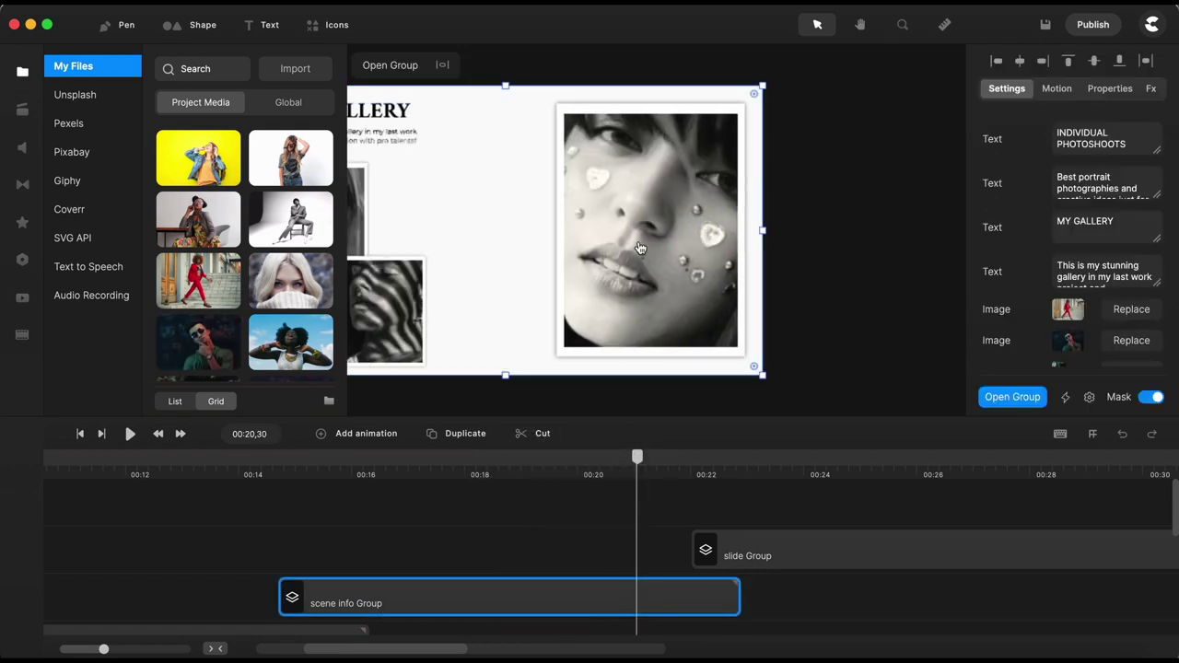
Replace the scene info Group's third image with the photo of the blonde woman in the white sweater.
scroll(1060, 315, "down", 3)
left_click(1130, 268)
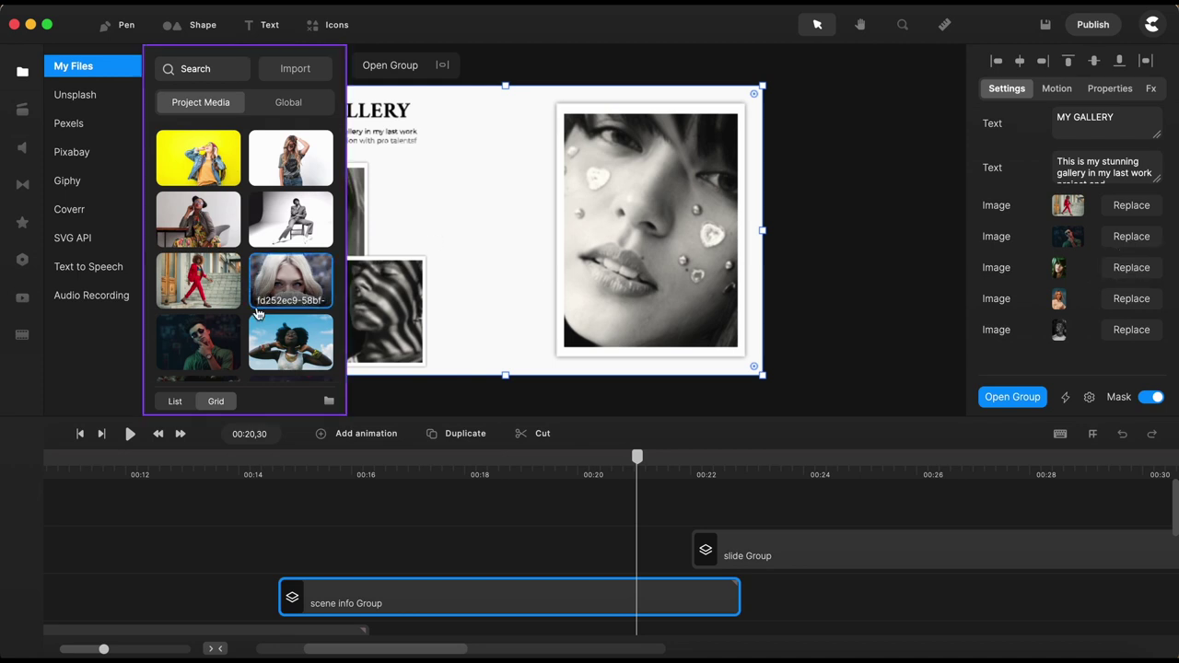
scroll(257, 314, "down", 2)
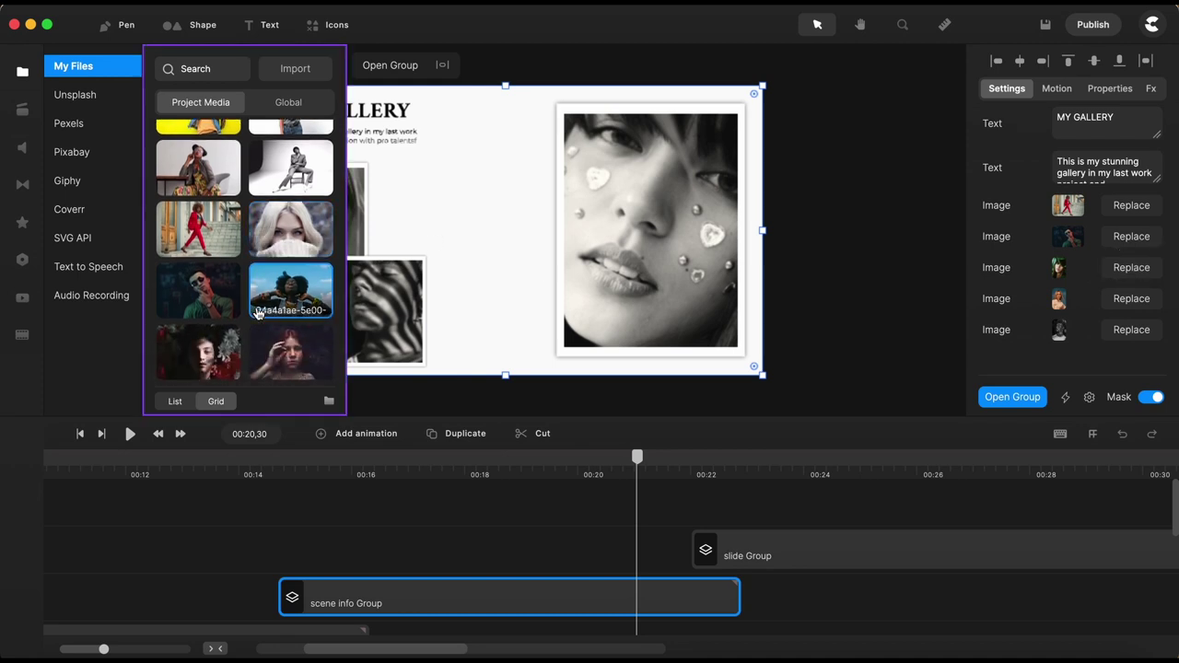
left_click(289, 242)
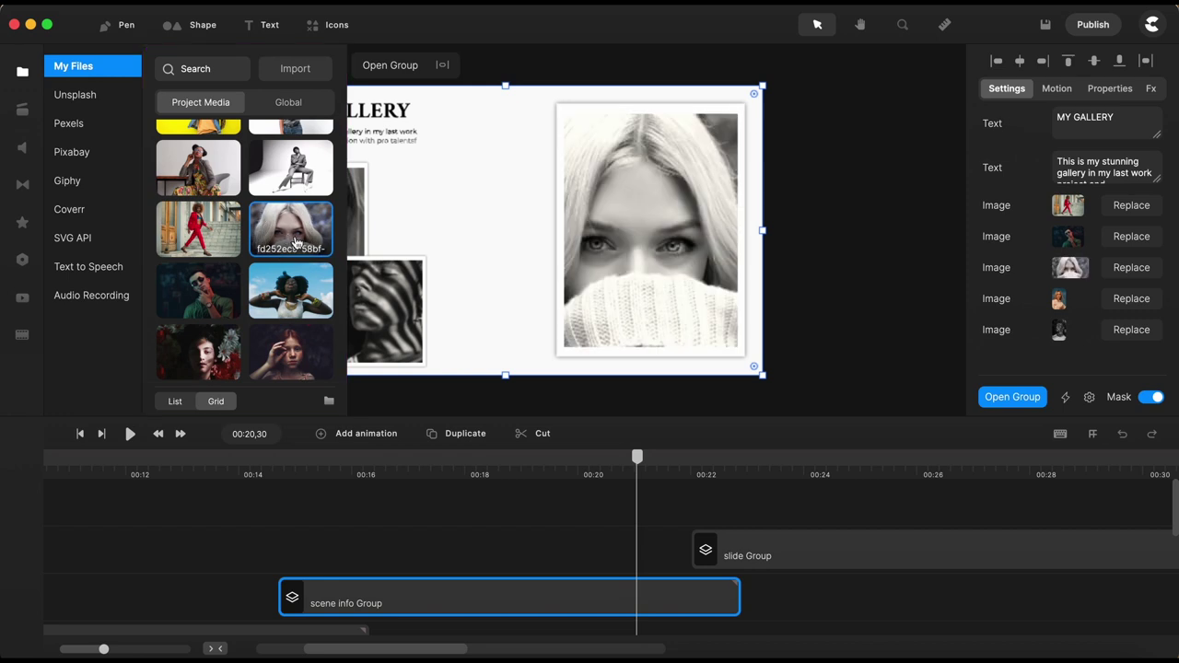
left_click(22, 72)
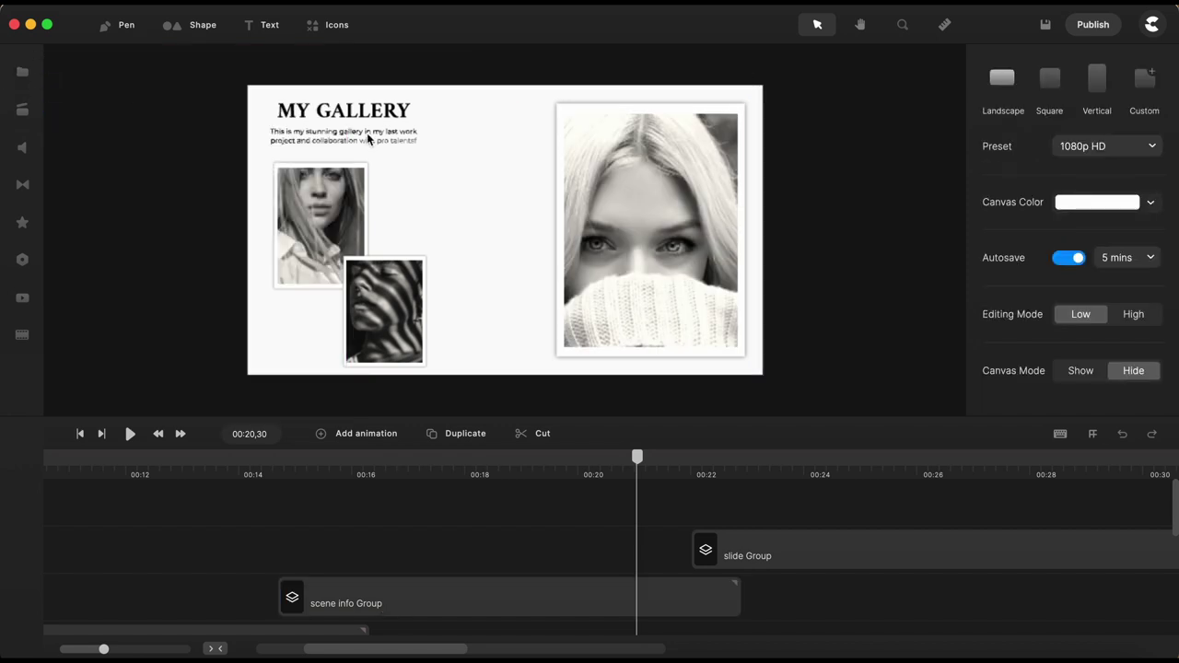
Open the scene info Group's nested groups down to the blonde woman's photo and select the replace image layer.
left_click(652, 252)
left_click(1007, 404)
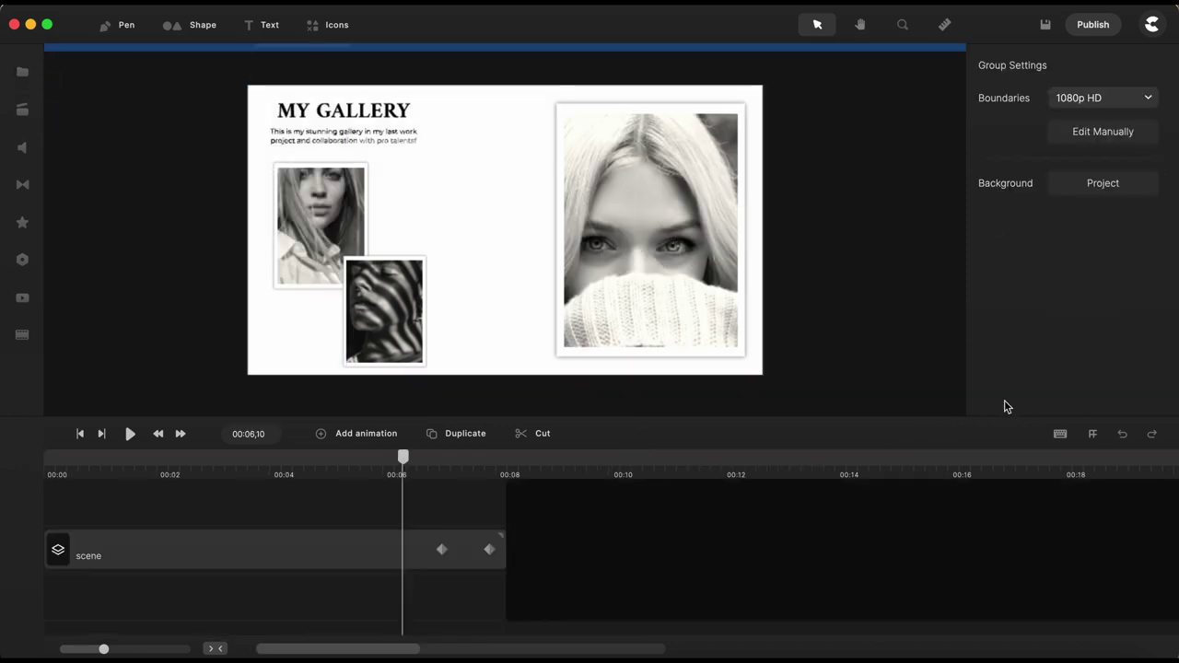
left_click(377, 556)
left_click(1005, 401)
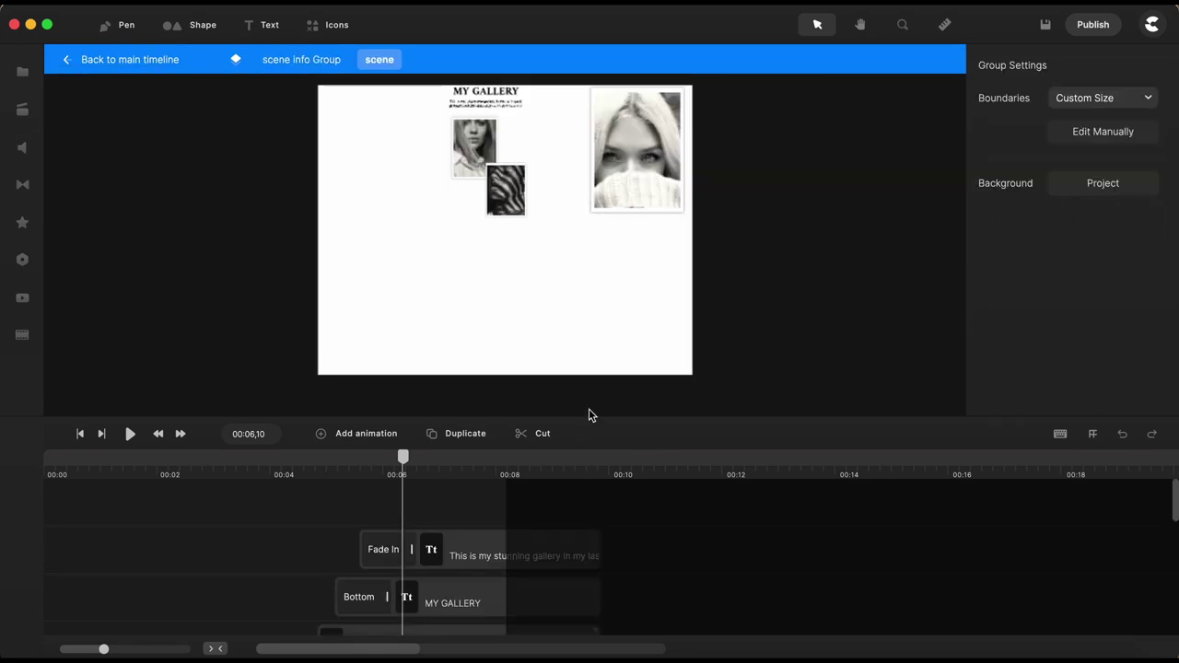
scroll(682, 310, "down", 3)
scroll(706, 188, "up", 5)
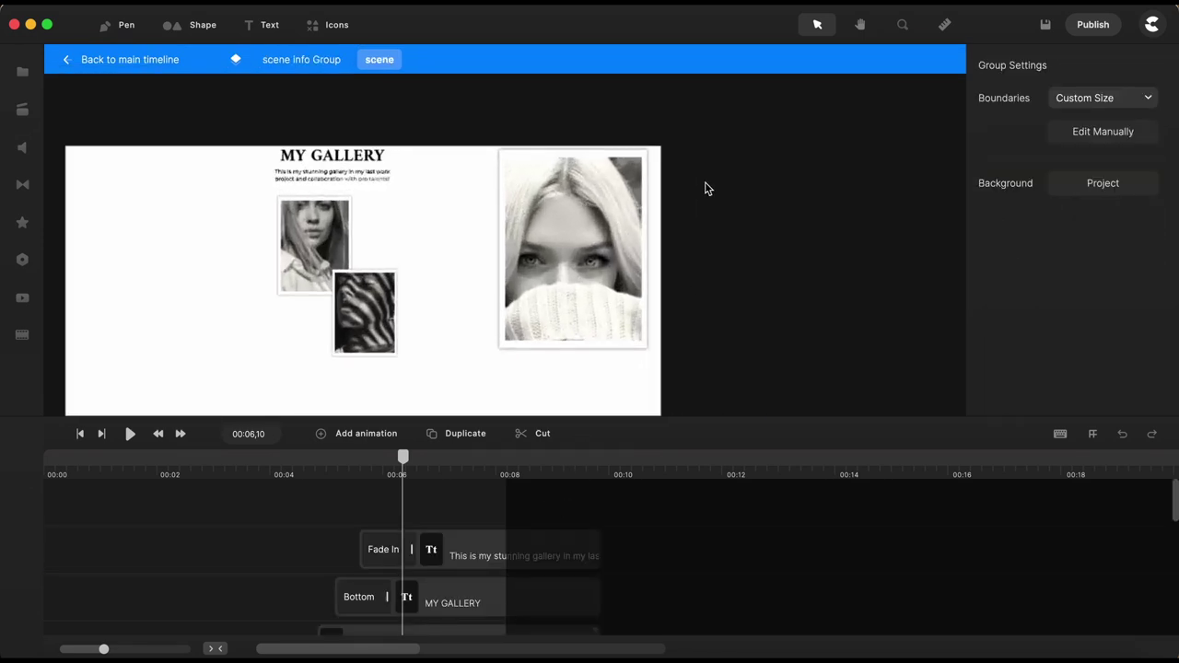
double_click(596, 277)
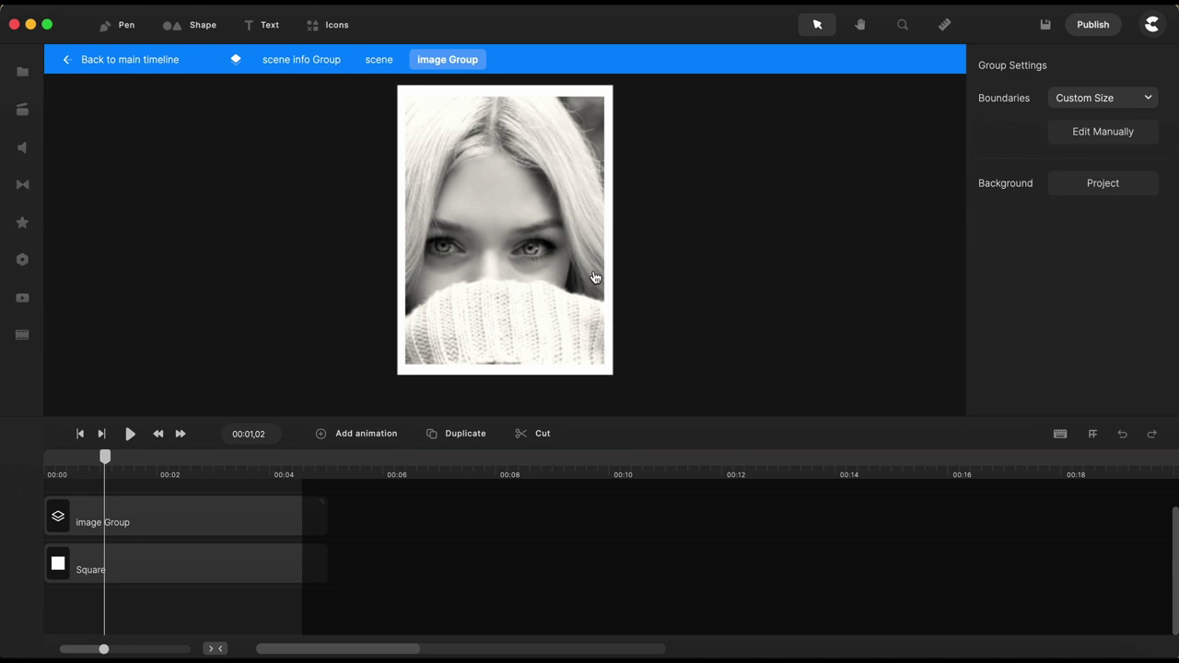
double_click(521, 268)
left_click(521, 269)
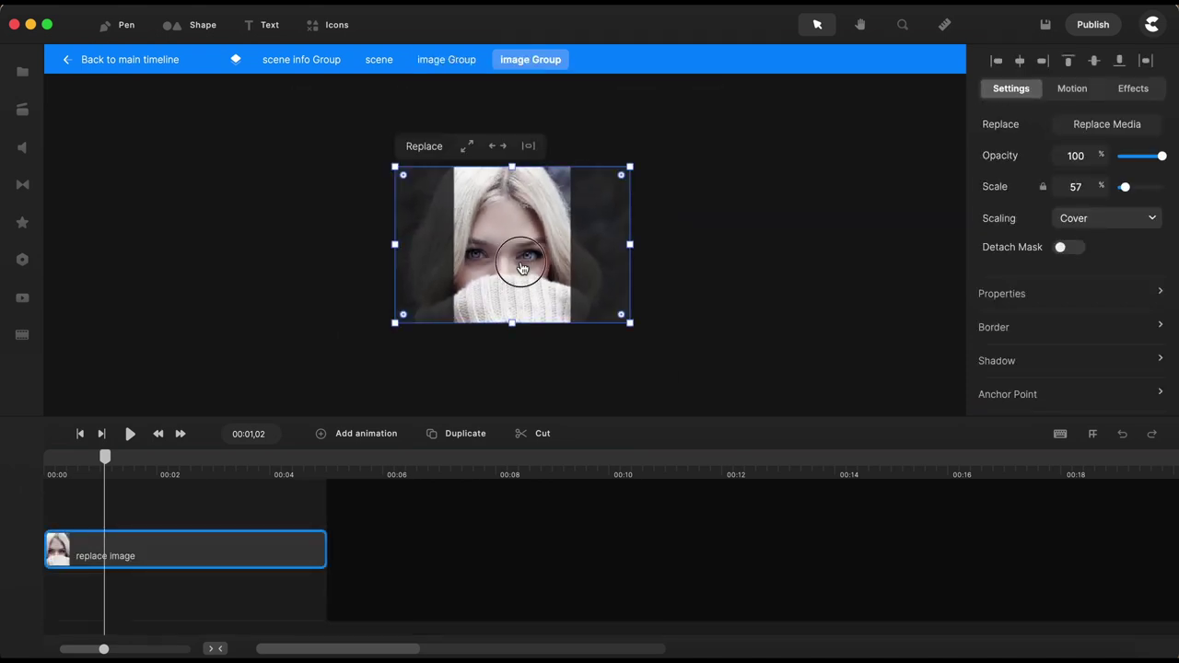
Widen the blonde woman's photo evenly on both sides to a scale of 66%.
double_click(521, 269)
left_click_drag(395, 243, 375, 244)
left_click_drag(630, 244, 649, 245)
left_click(743, 258)
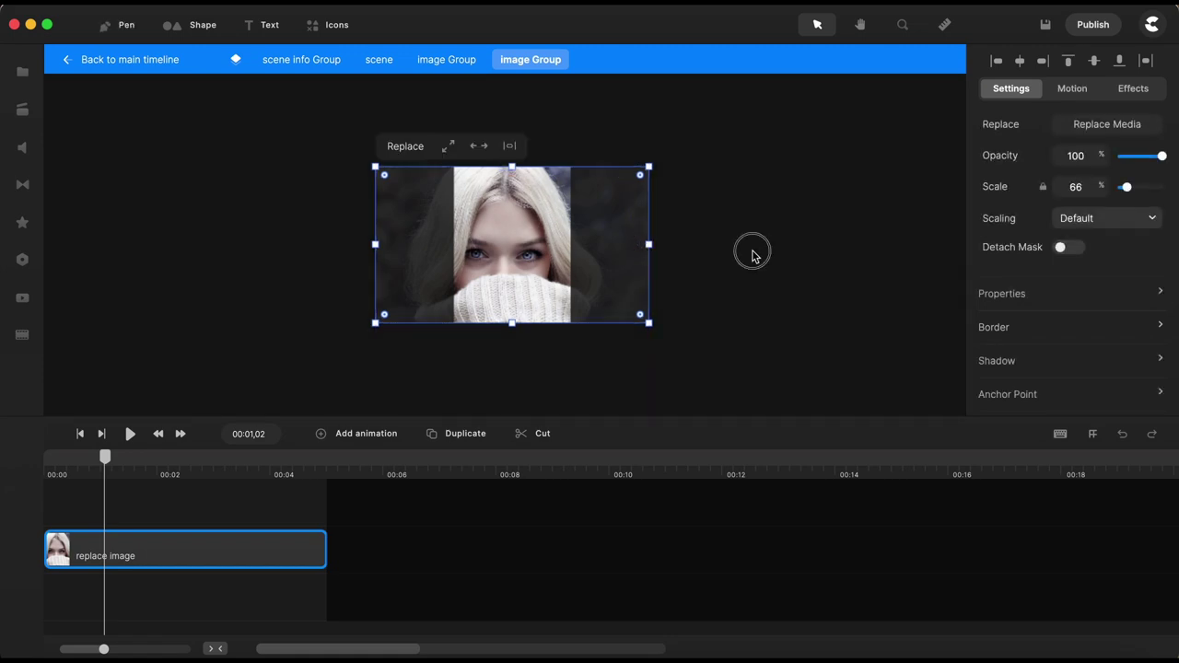
left_click(753, 255)
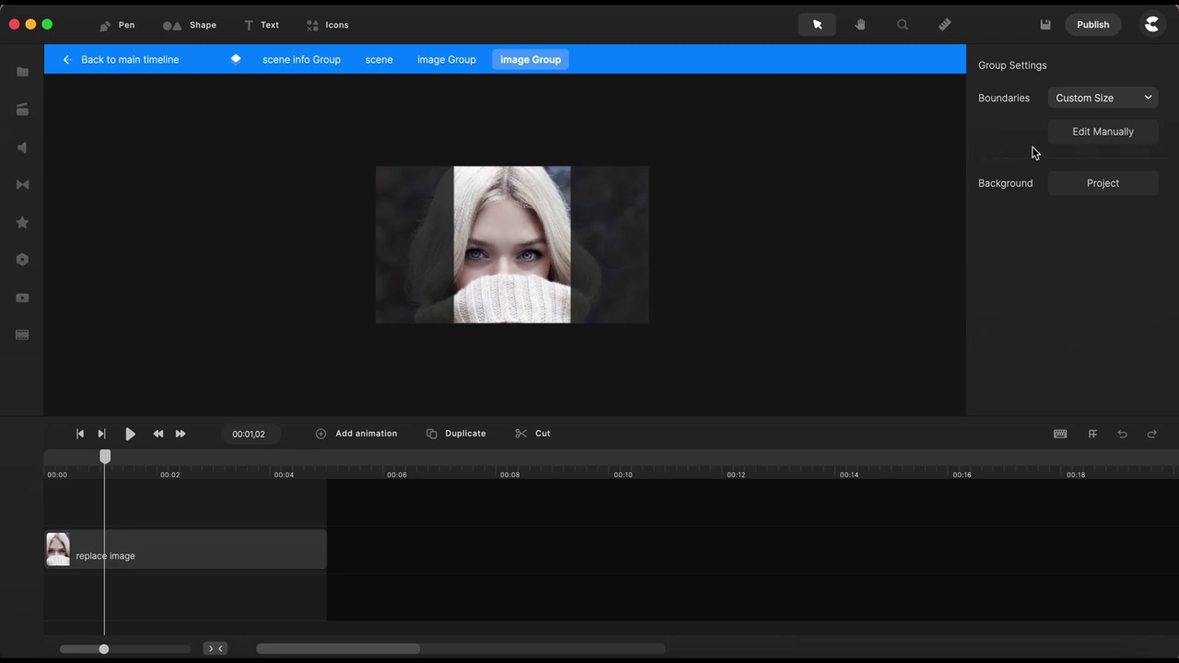
Extend the inner image Group's boundaries to both side edges of the widened photo and save the project.
left_click(1105, 140)
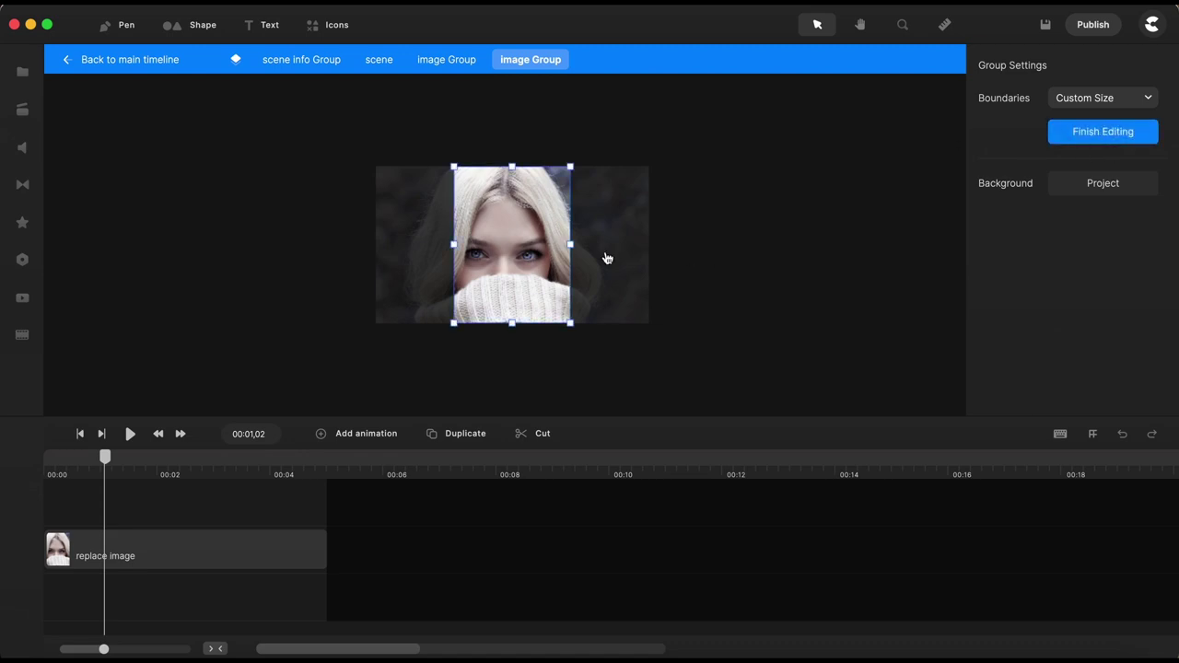
left_click_drag(571, 243, 649, 245)
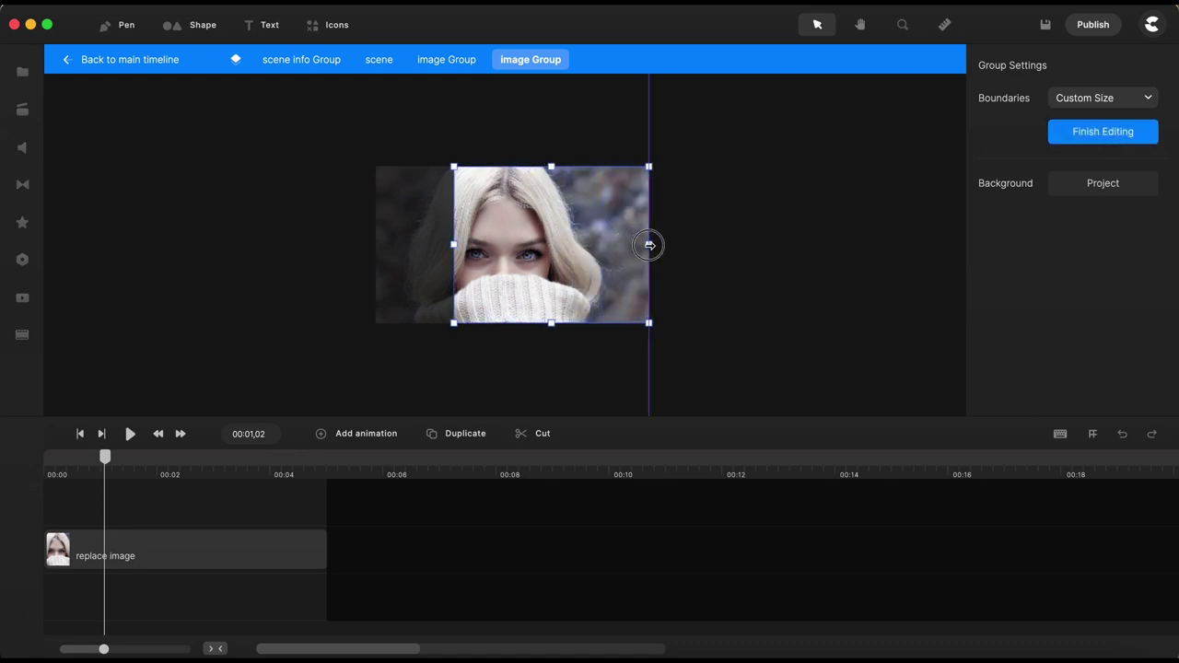
left_click_drag(454, 244, 375, 242)
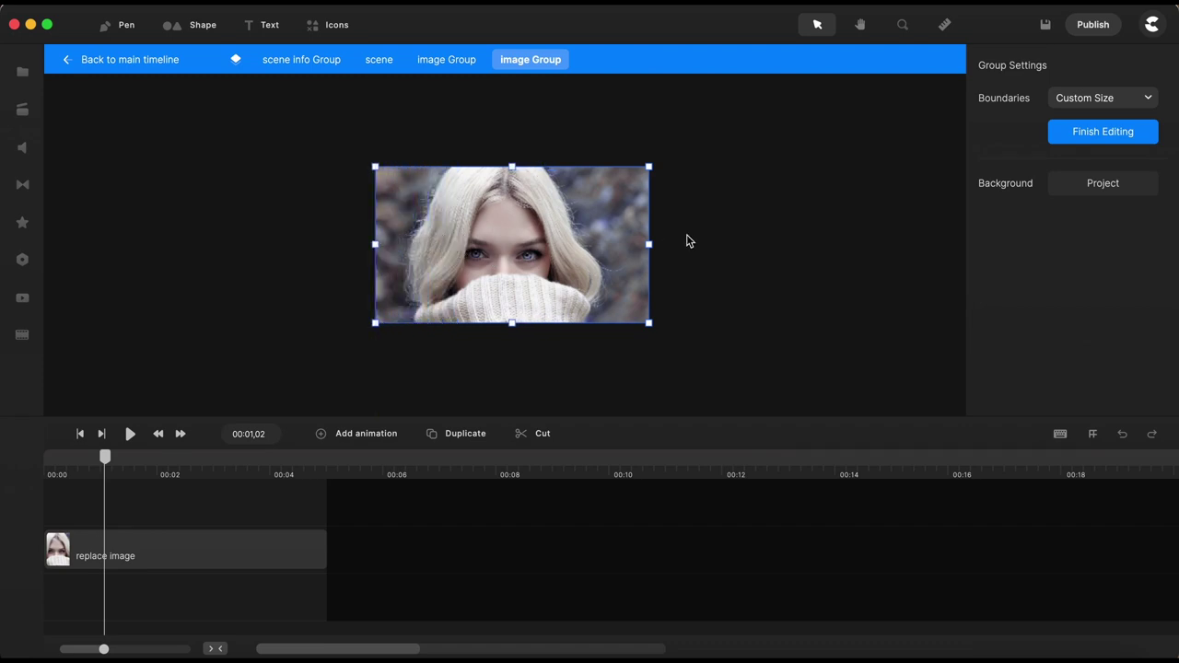
left_click(1115, 136)
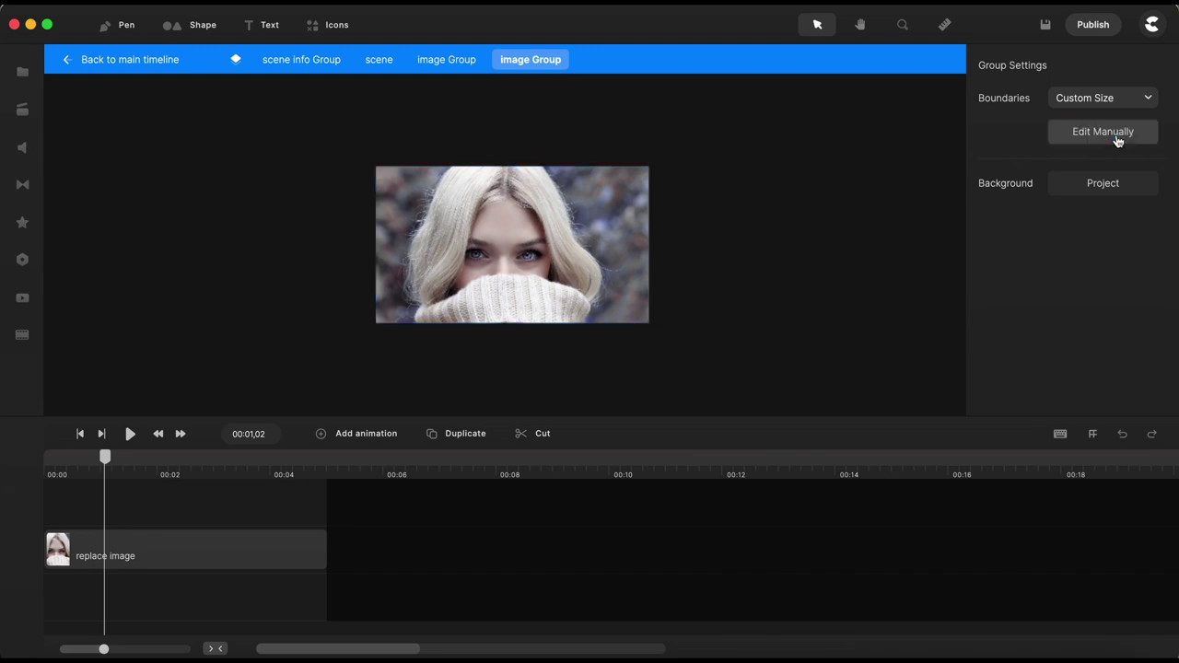
left_click(1047, 25)
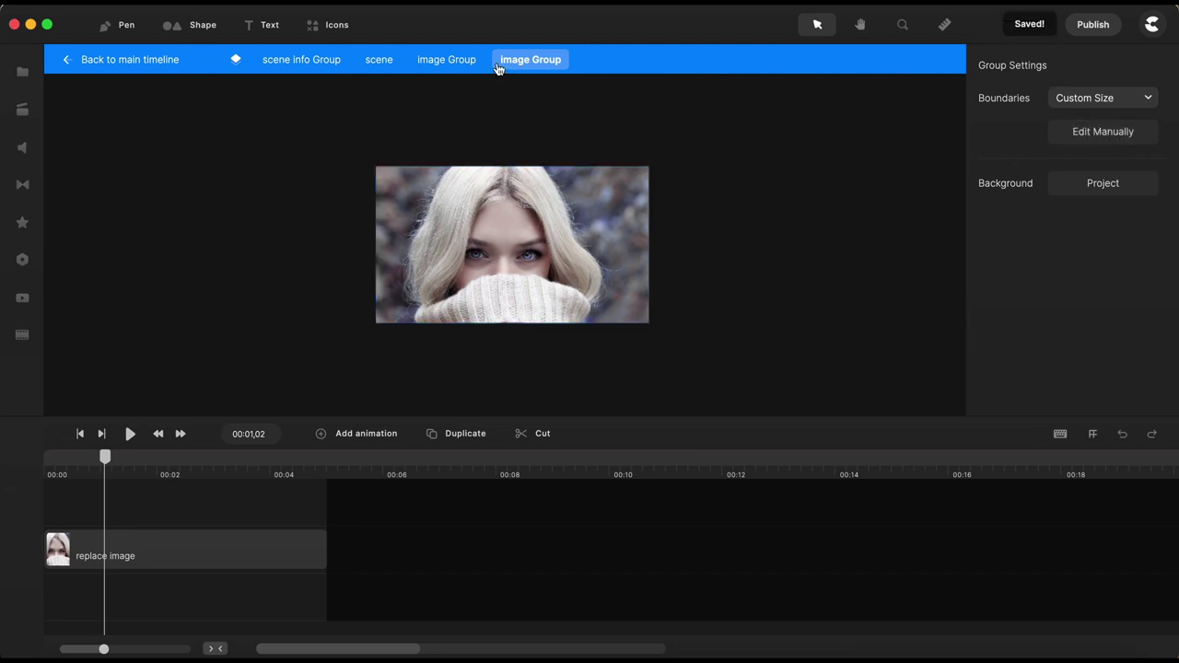
In the outer image Group, enlarge the nested photo group to cover the full height of the white frame.
left_click(455, 63)
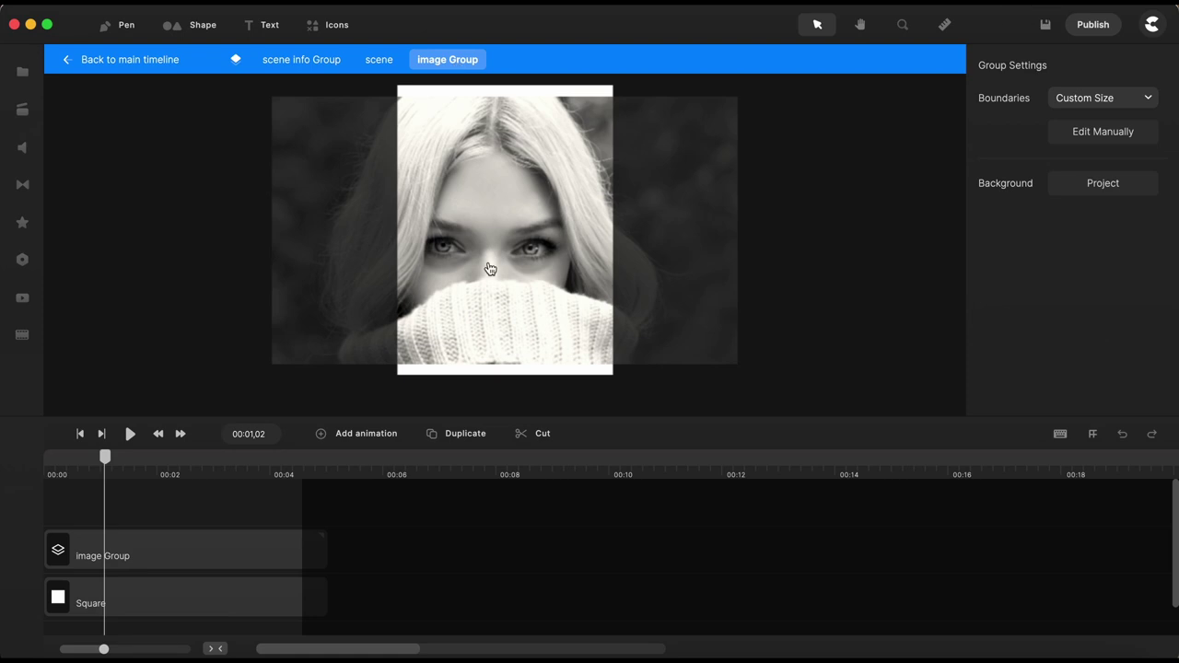
scroll(486, 266, "down", 3)
left_click(547, 230)
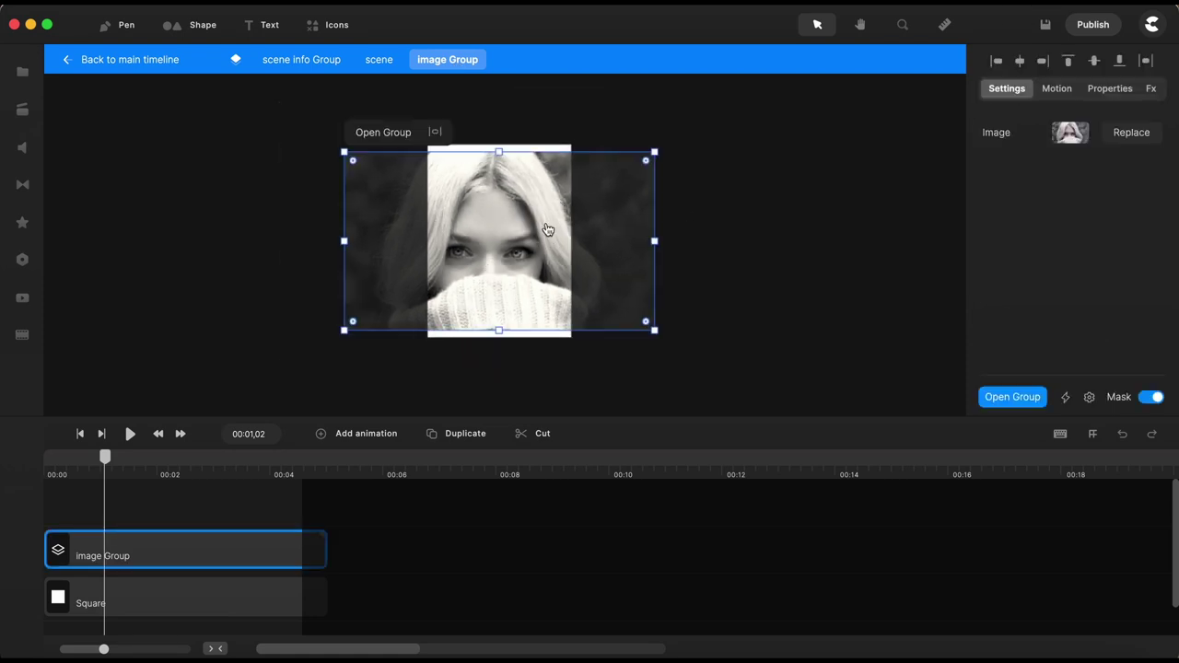
left_click_drag(345, 152, 331, 144)
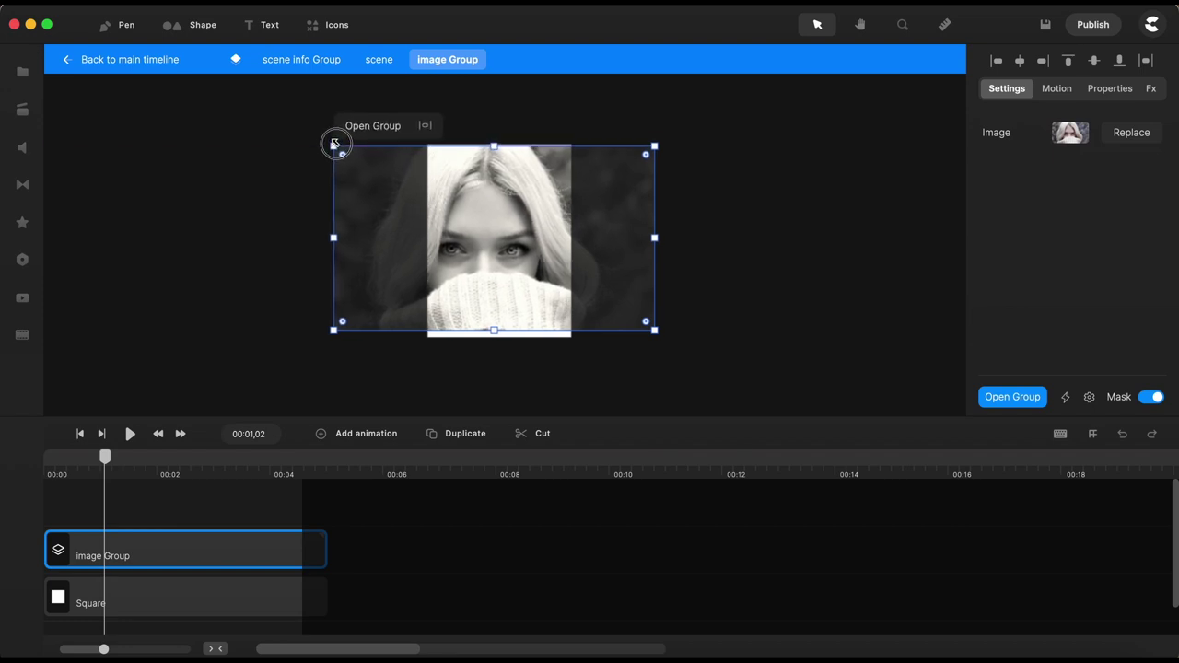
left_click(744, 292)
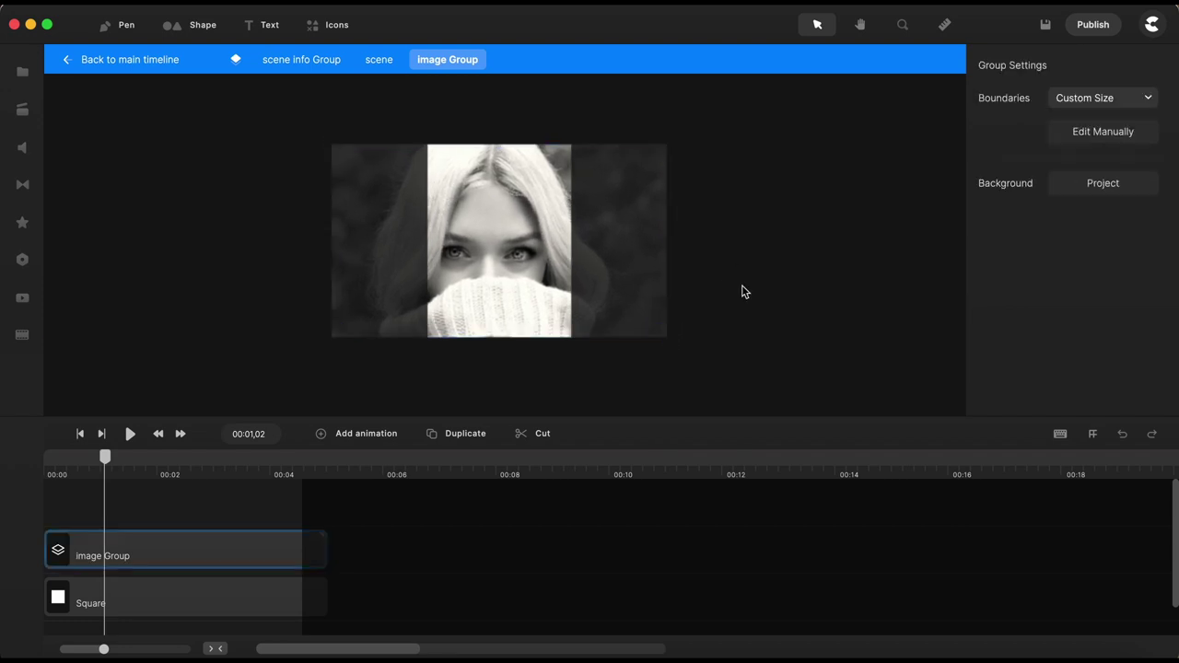
Extend the outer image Group's boundaries to both side edges of the landscape photo.
left_click(1126, 135)
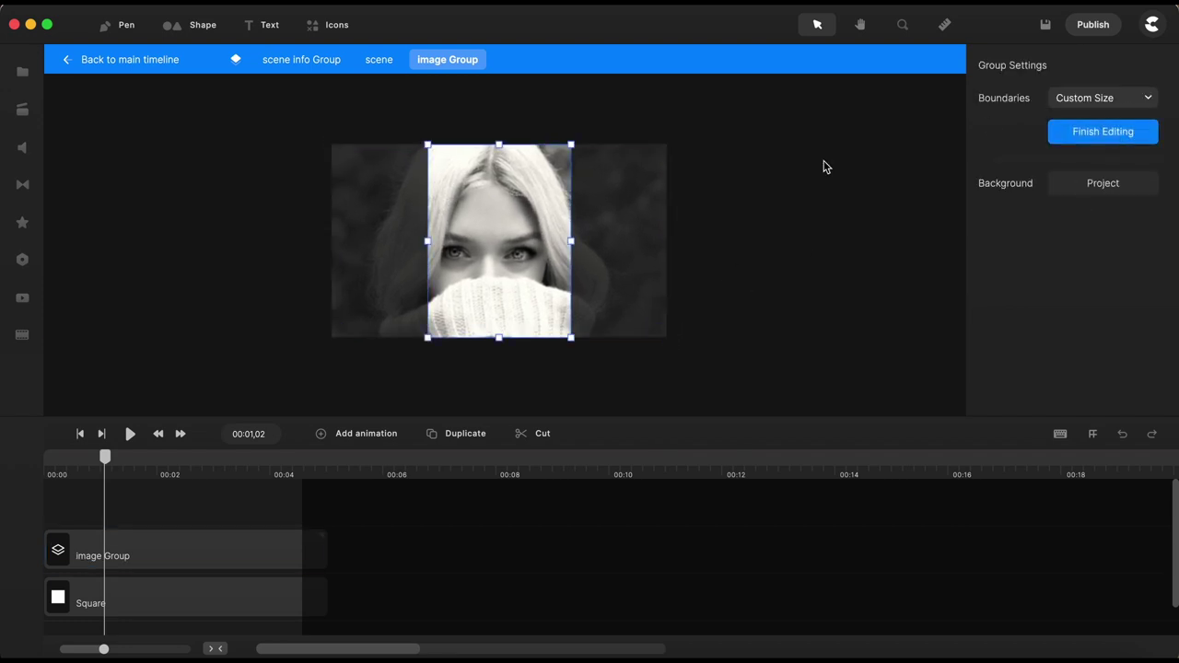
left_click_drag(574, 242, 668, 242)
left_click_drag(425, 242, 331, 241)
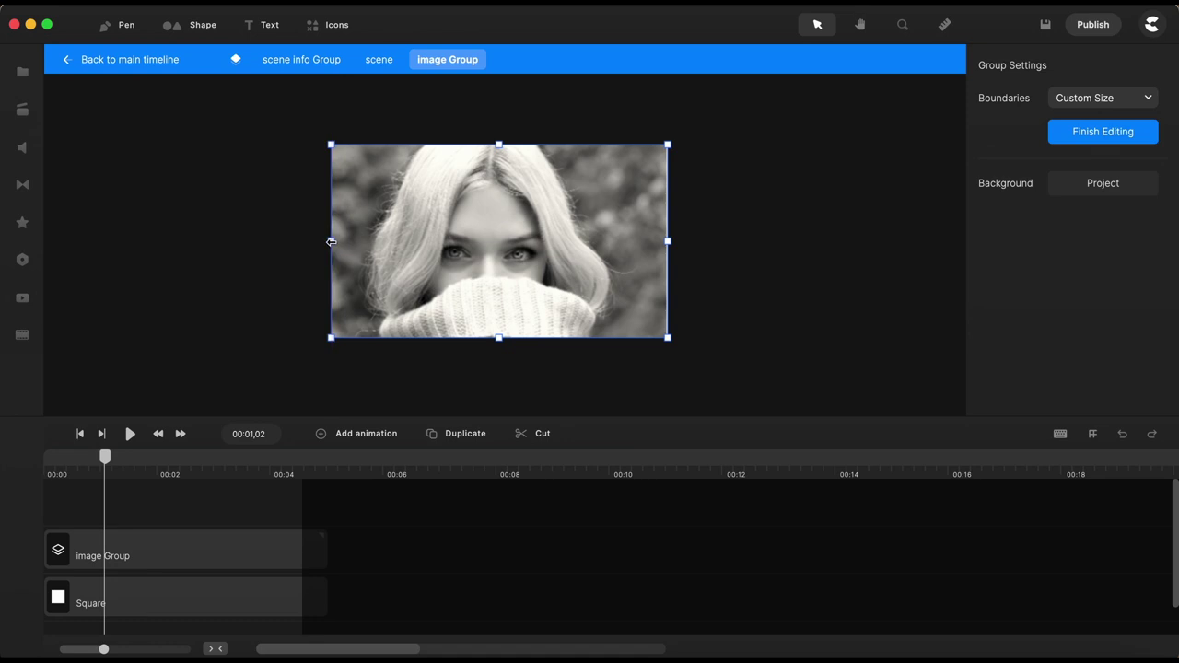
key("Escape")
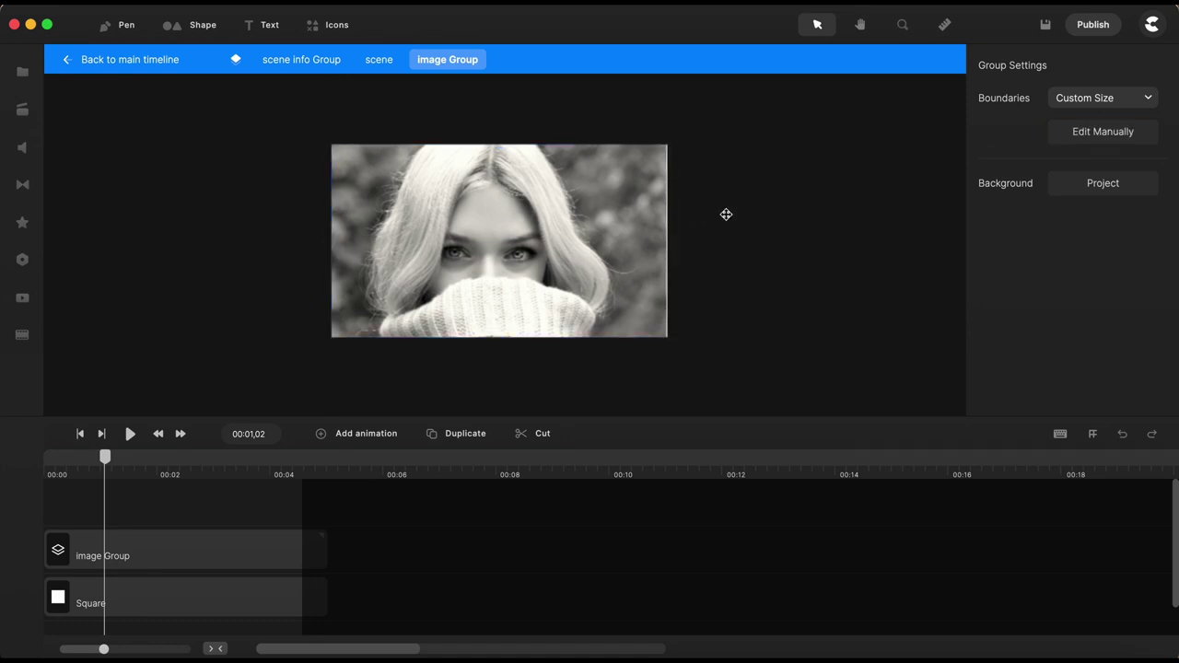
Back in the scene, shrink the blonde woman's image group from two corners so it fits beside the gallery portraits.
left_click(380, 59)
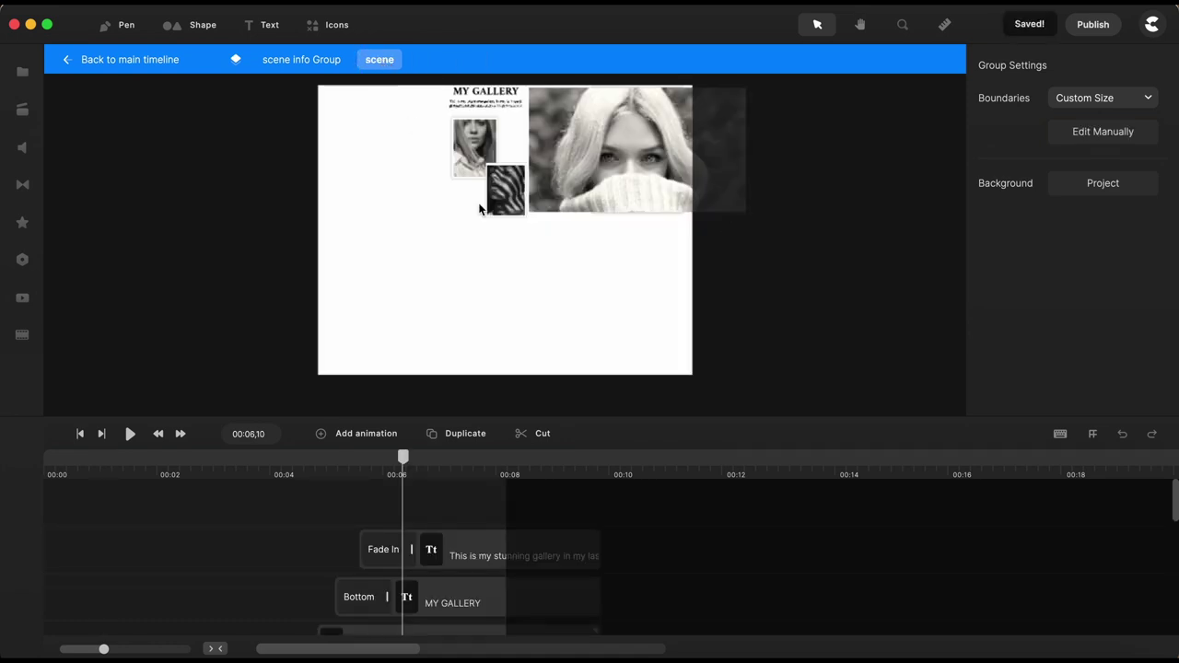
left_click(610, 190)
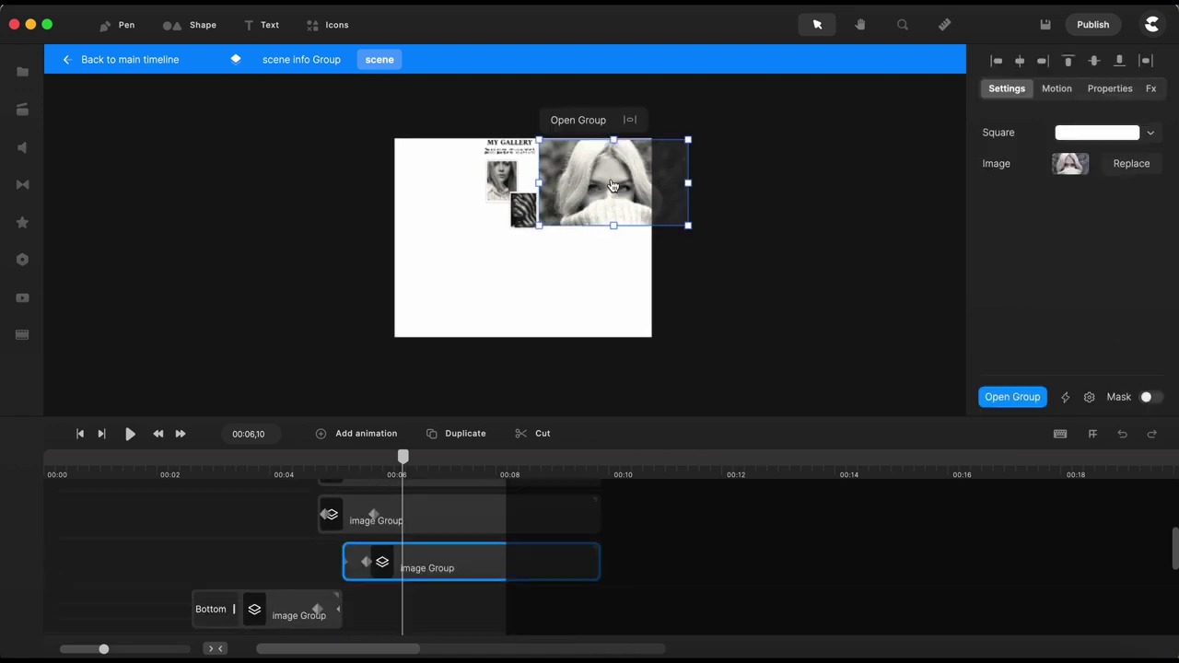
left_click_drag(691, 140, 646, 167)
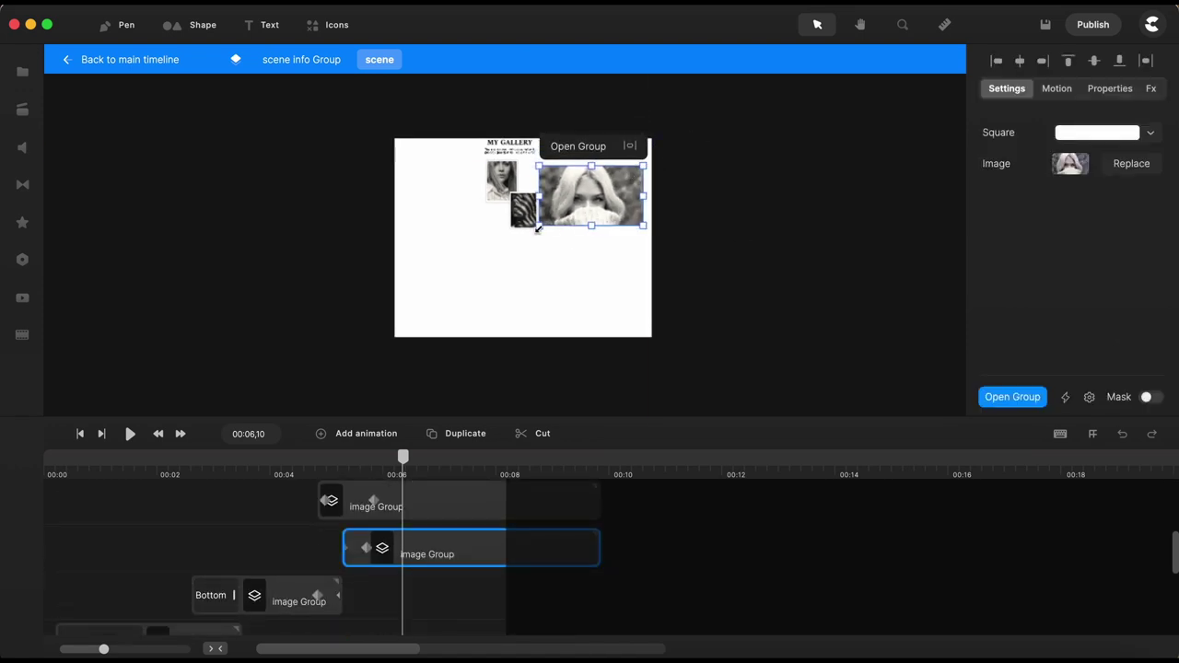
left_click_drag(539, 226, 609, 173)
left_click(748, 185)
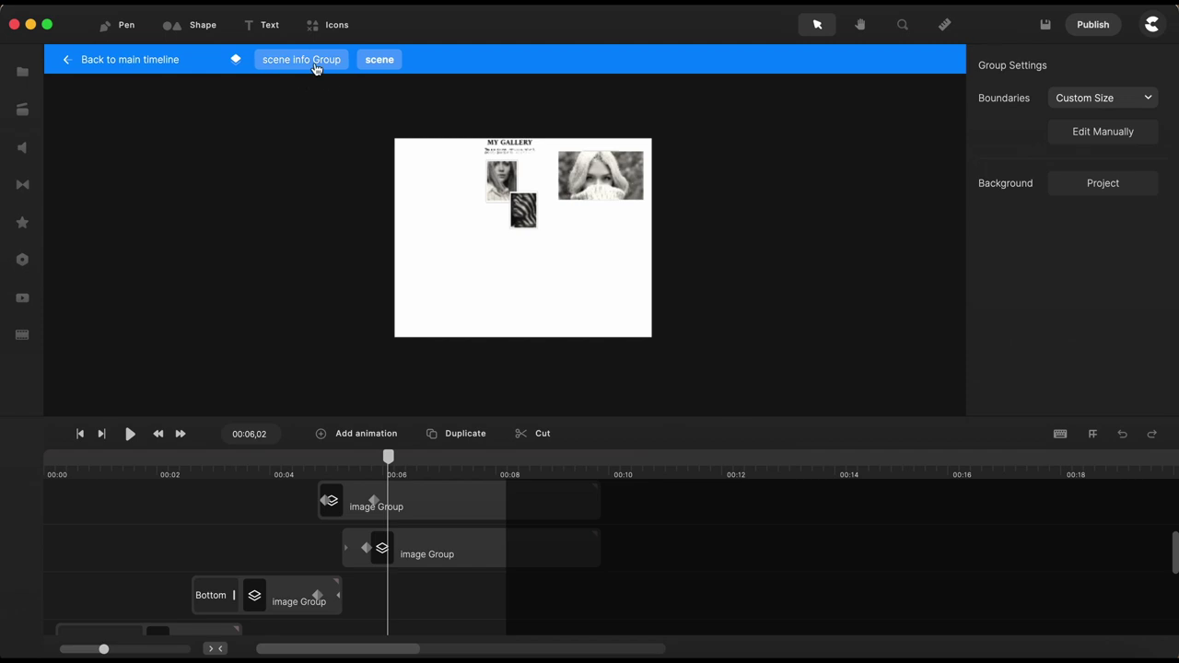
Return to the scene info Group and examine the white frames around the smaller gallery portraits close up.
left_click(314, 64)
left_click(416, 556)
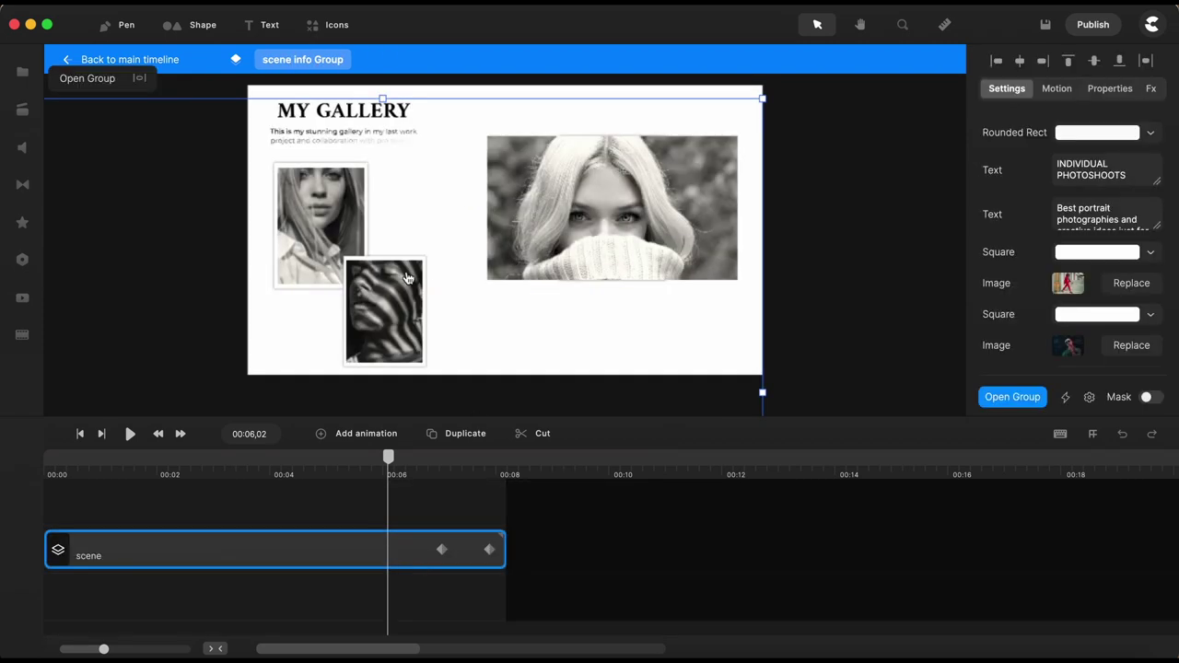
scroll(397, 275, "up", 3)
scroll(396, 275, "up", 2)
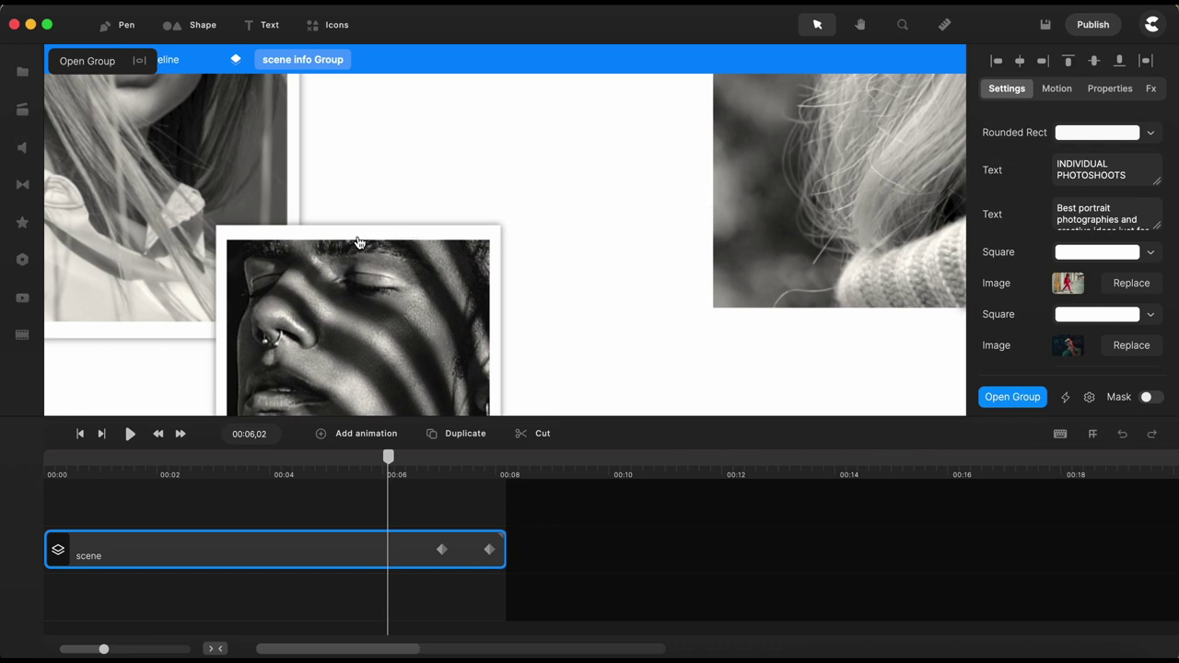
In the blonde woman's image Group, stretch the white Square slightly beyond the photo on all four sides as a border, and return to the scene.
left_click(1014, 400)
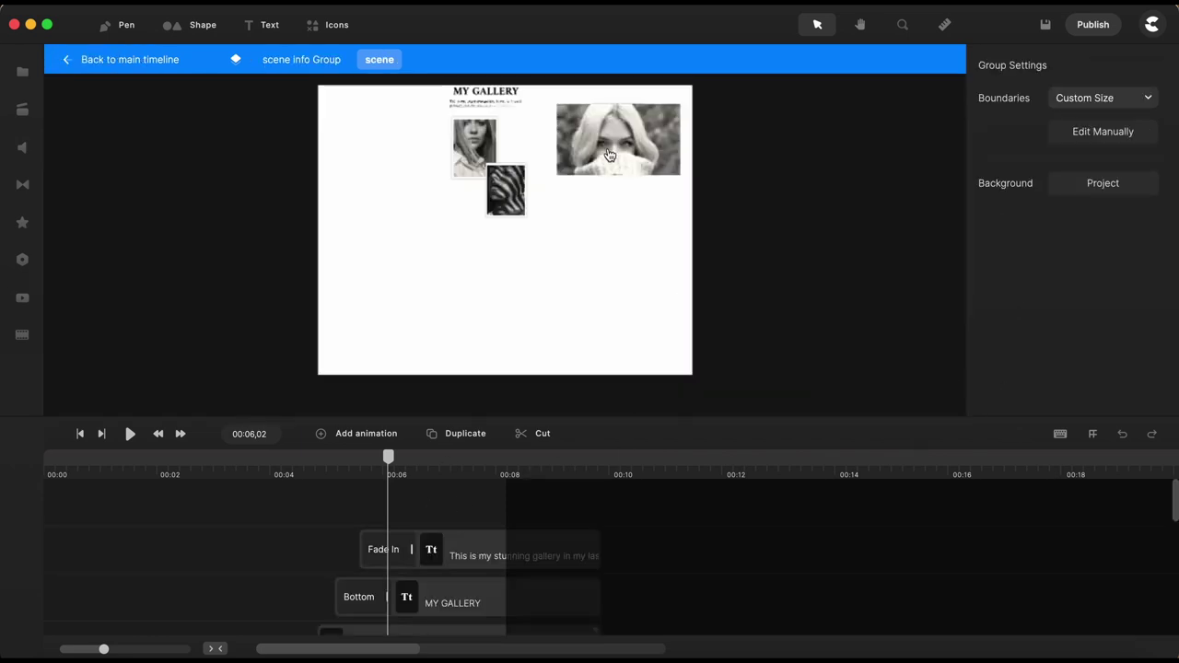
left_click(609, 154)
left_click(1013, 398)
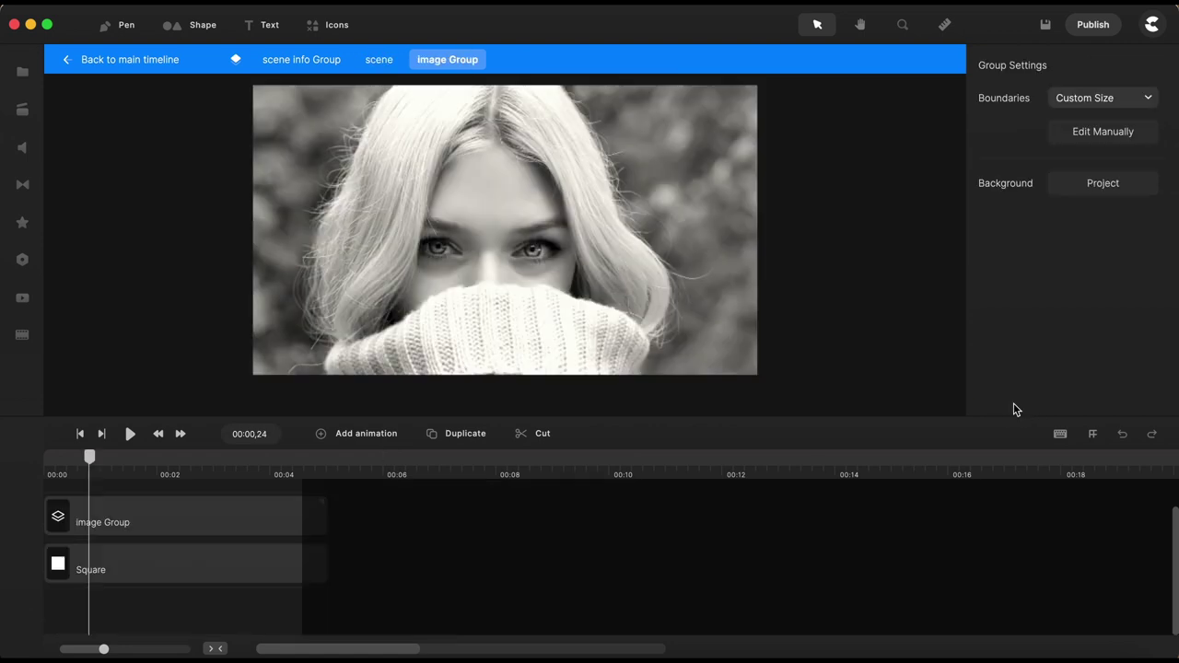
left_click(126, 576)
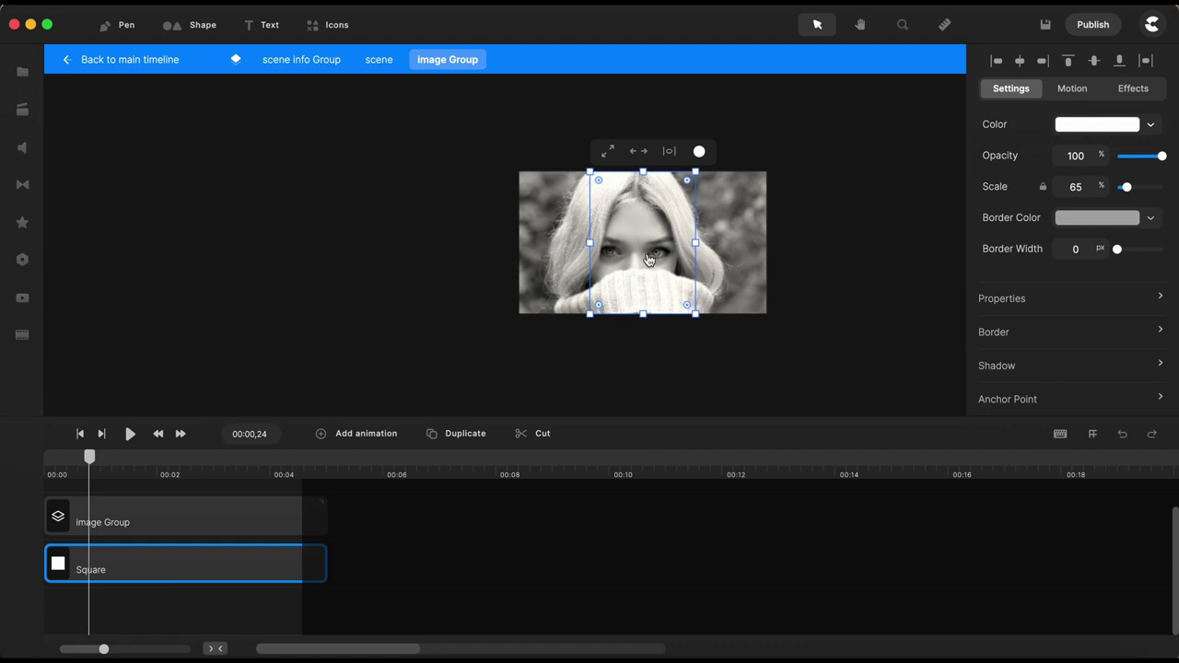
left_click_drag(589, 243, 513, 244)
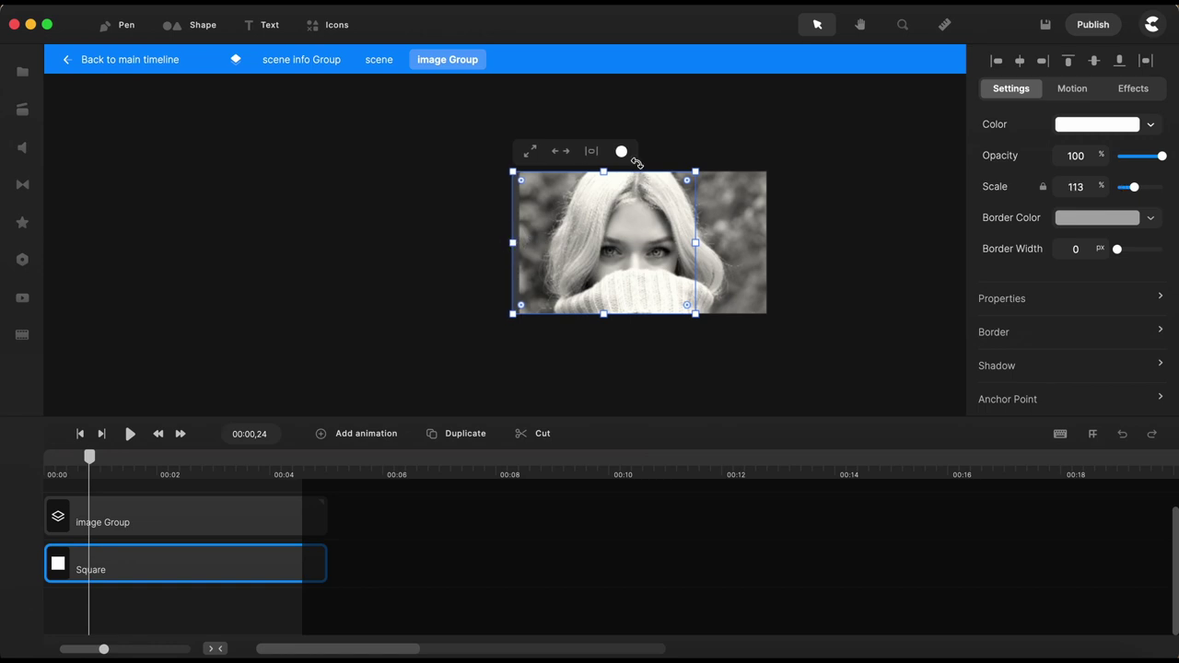
left_click_drag(698, 242, 774, 236)
left_click_drag(643, 314, 639, 320)
left_click_drag(643, 172, 643, 167)
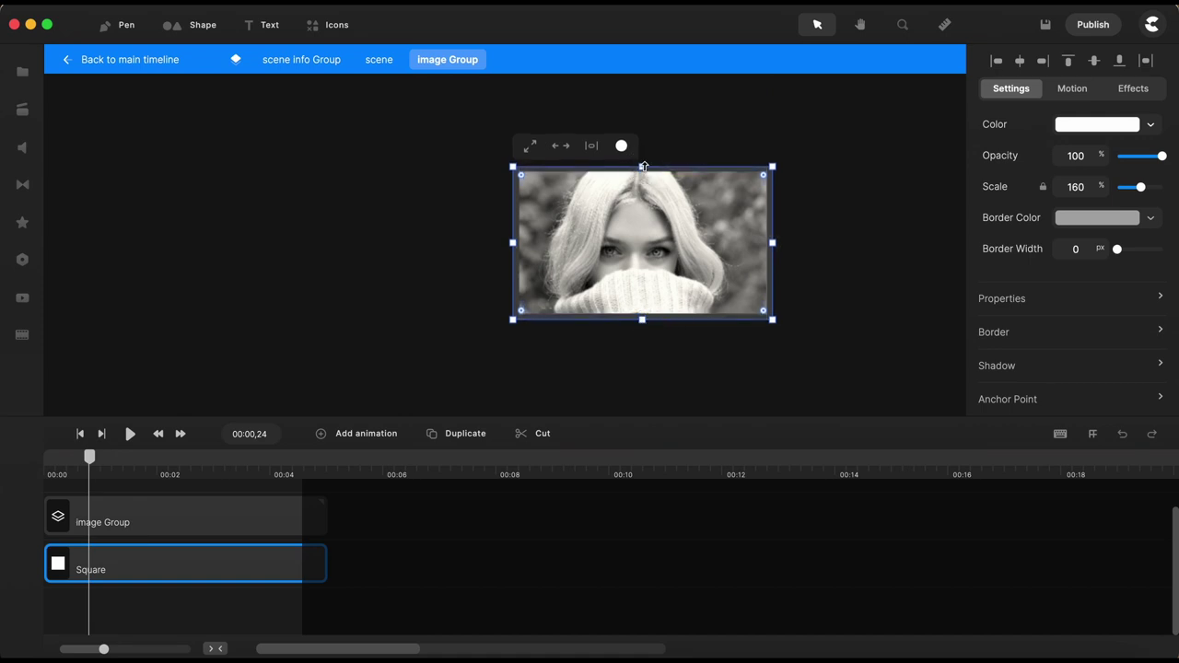
left_click(379, 61)
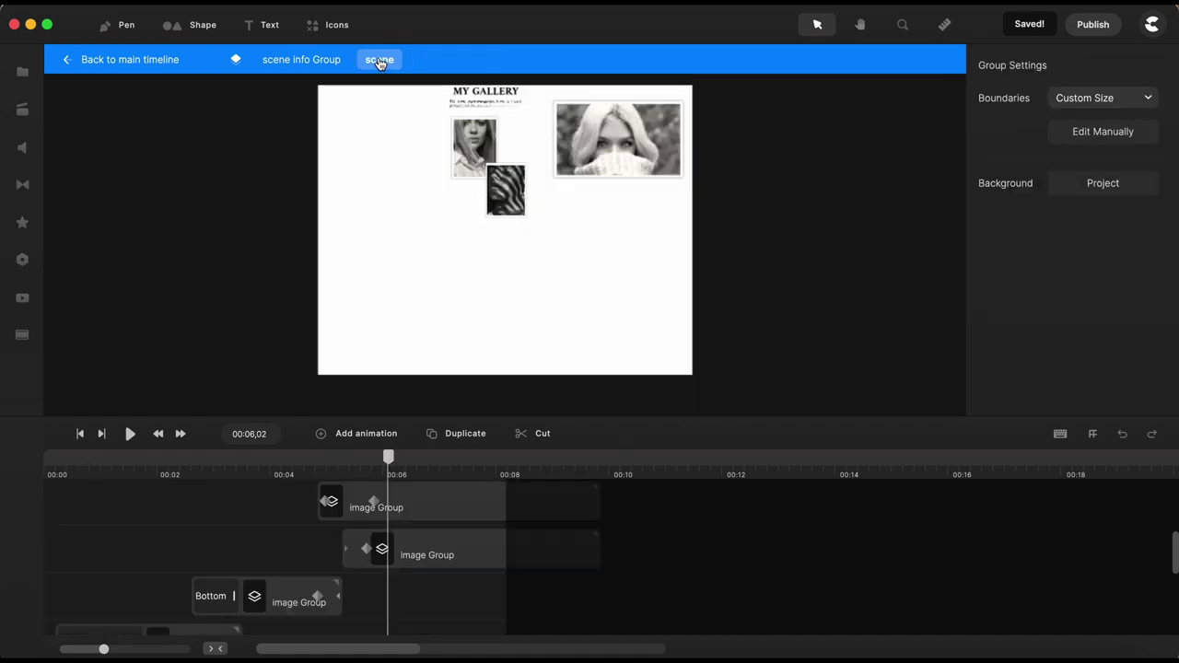
Examine the new white border around the blonde woman's photo close up, and return to the main timeline.
scroll(599, 196, "up", 5, "ctrl")
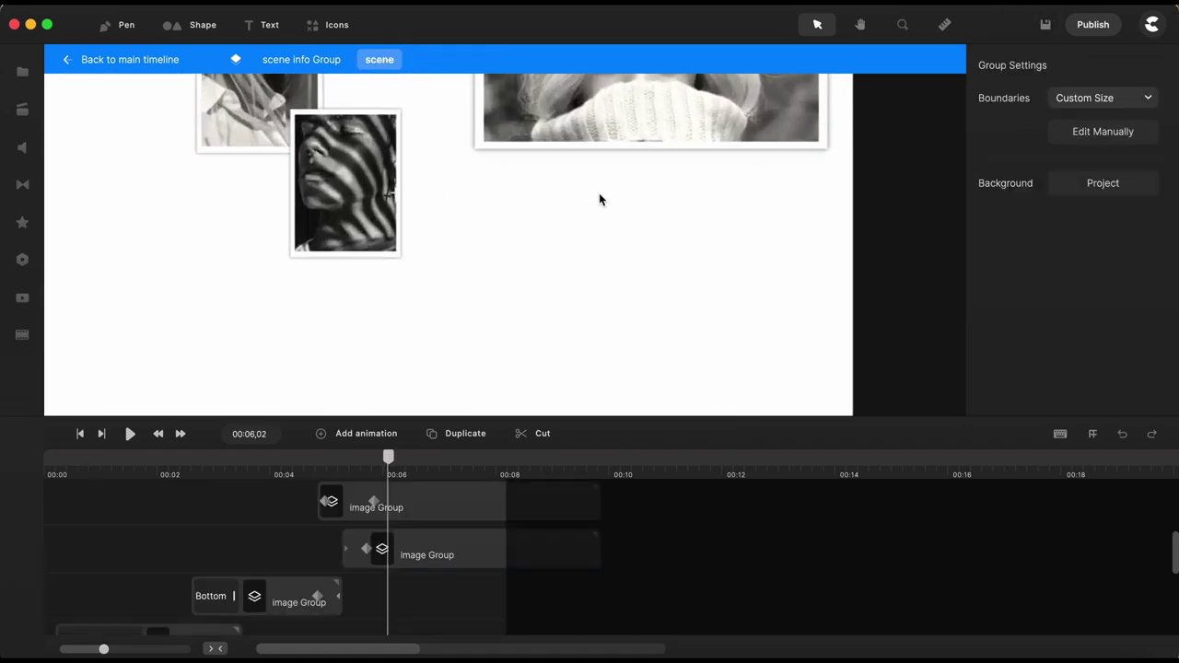
scroll(599, 193, "up", 2, "ctrl")
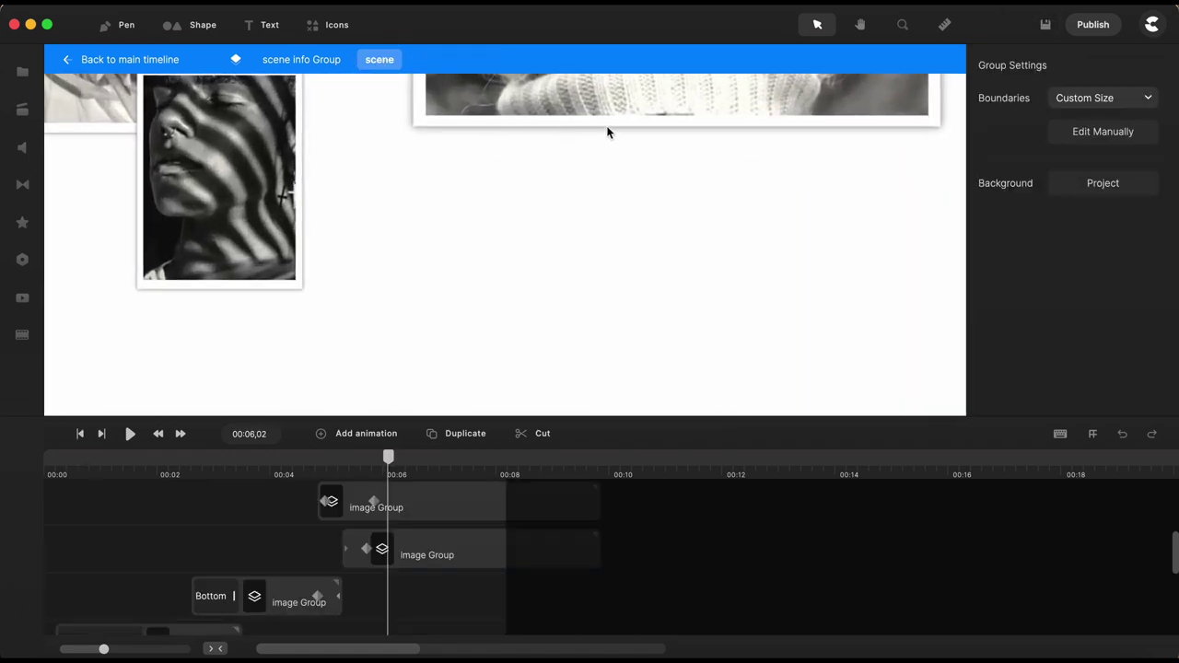
scroll(601, 220, "down", 7, "ctrl")
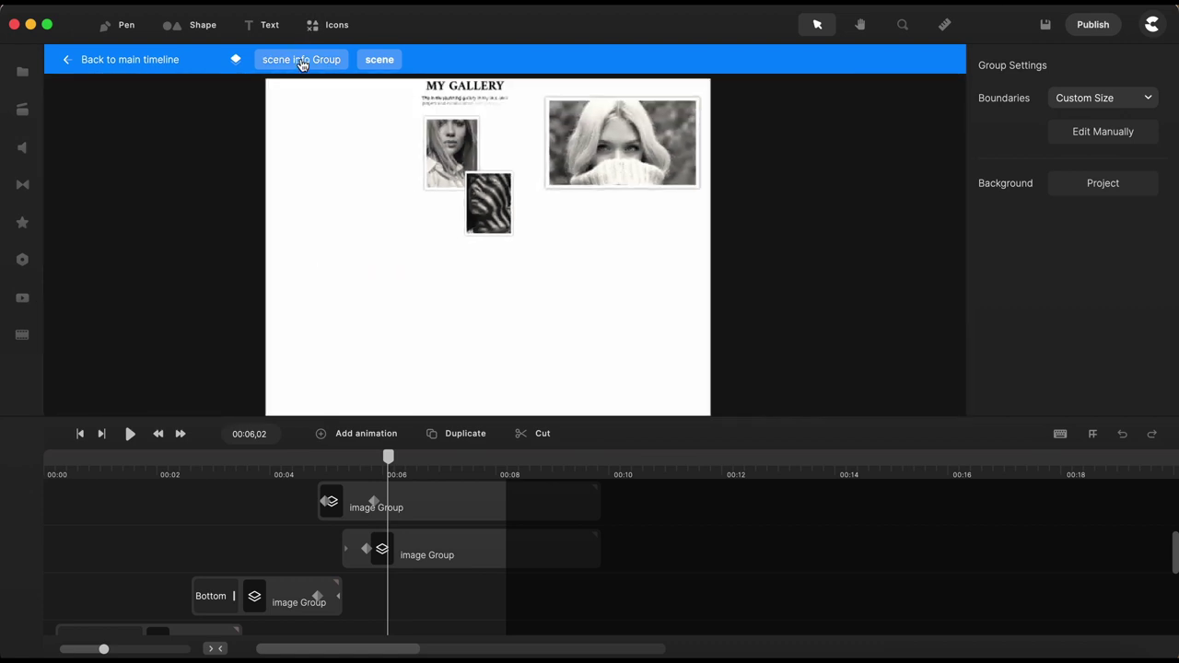
left_click(303, 61)
left_click(147, 60)
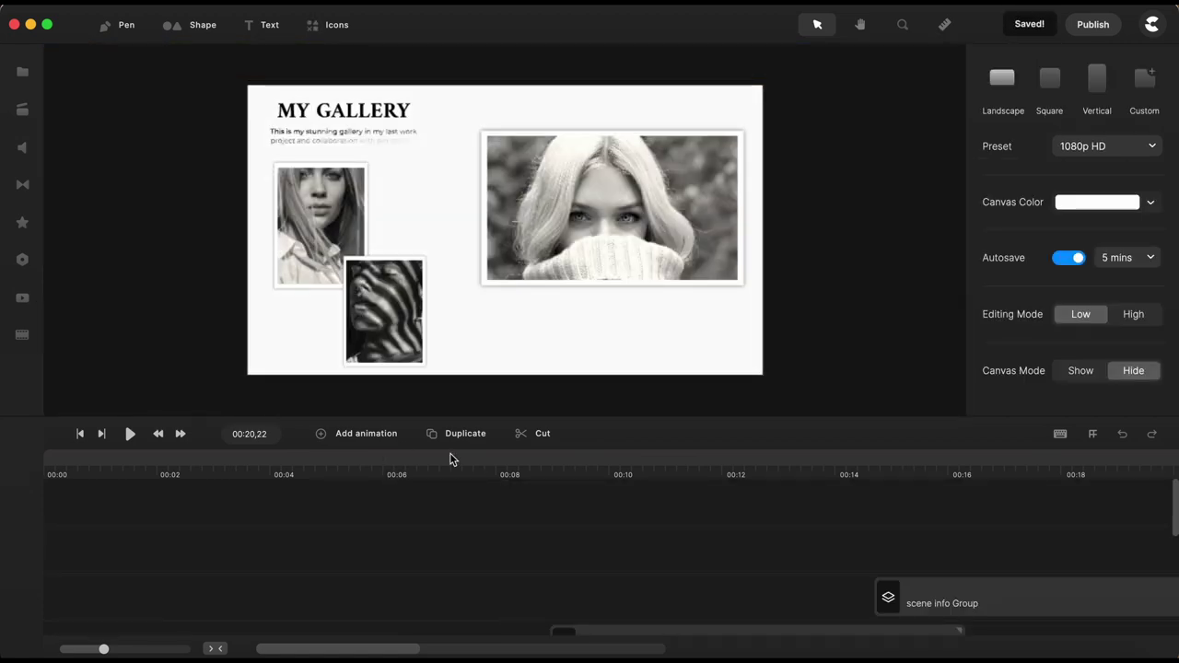
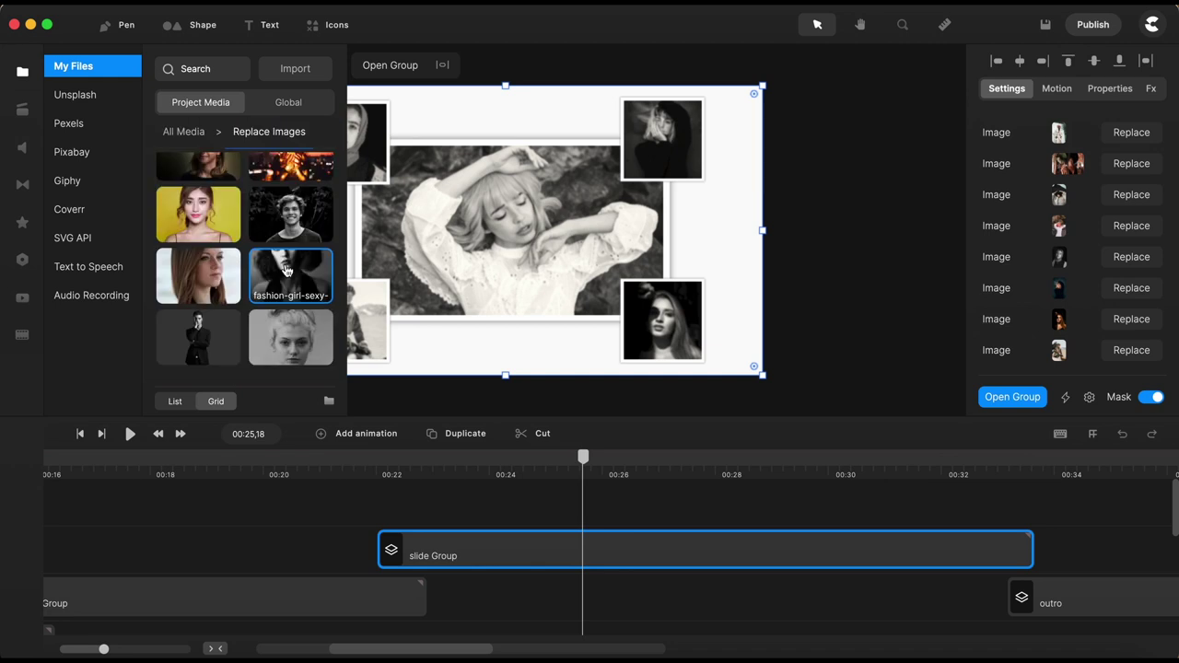
Replace the large central image in the slide Group with the photo of the man in a light blue shirt.
scroll(295, 272, "down", 5)
left_click(298, 271)
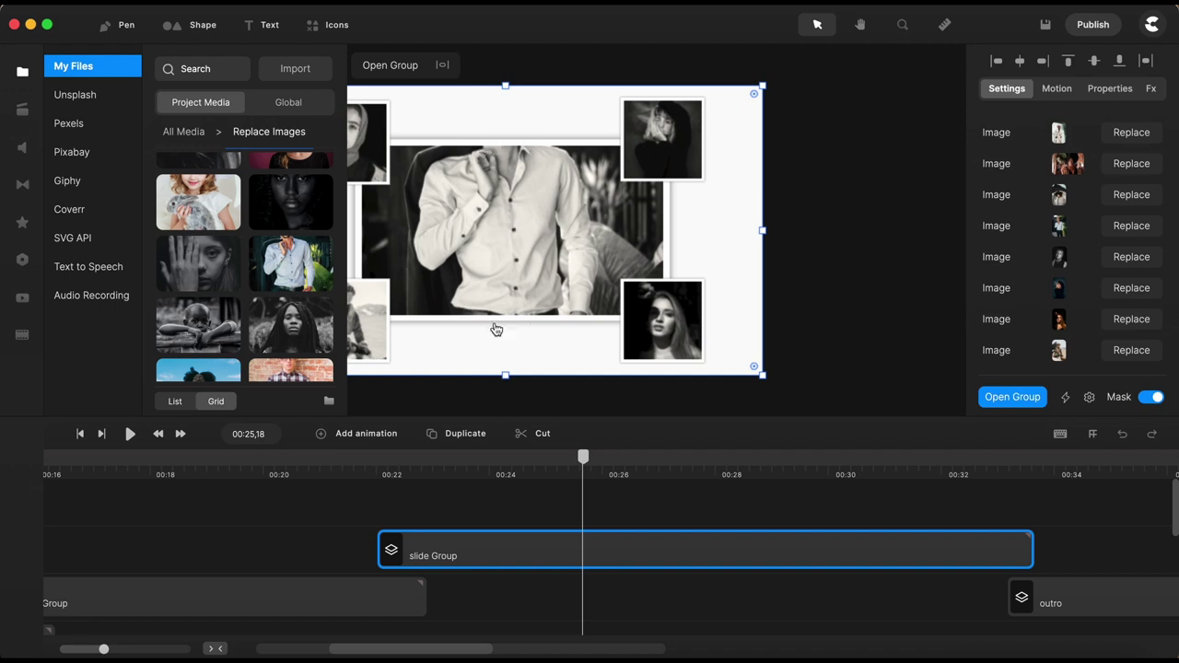
left_click(26, 75)
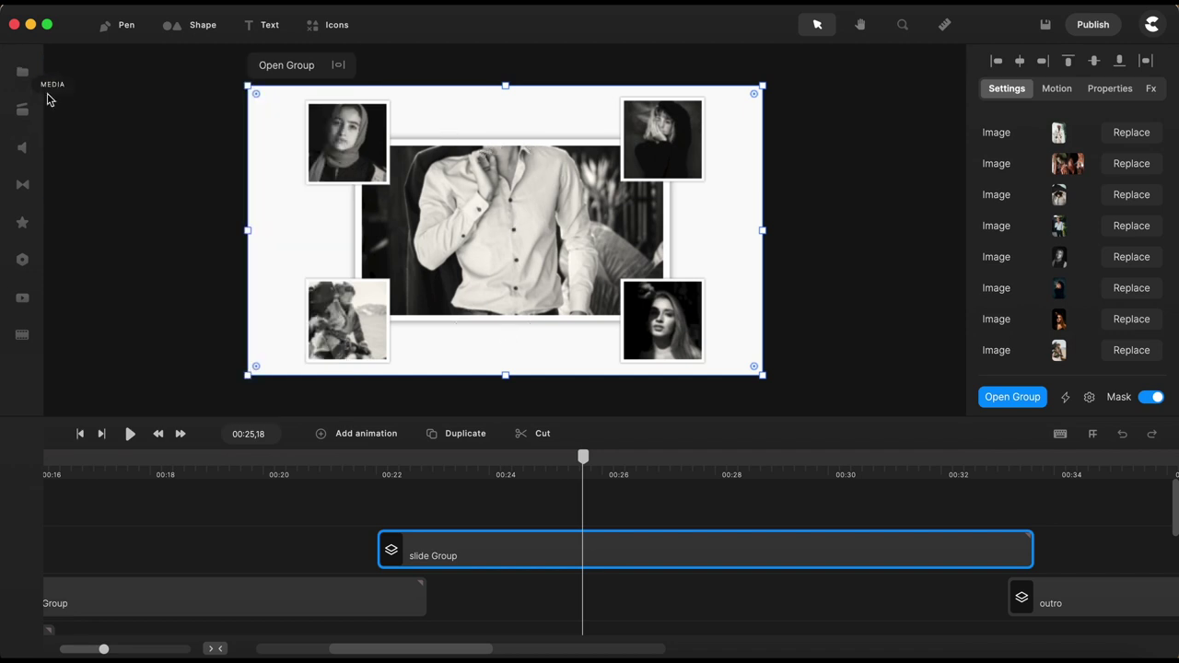
Open the slide Group and the IMAGE Group inside it that holds the man's photo and the four corner portraits.
left_click(1015, 397)
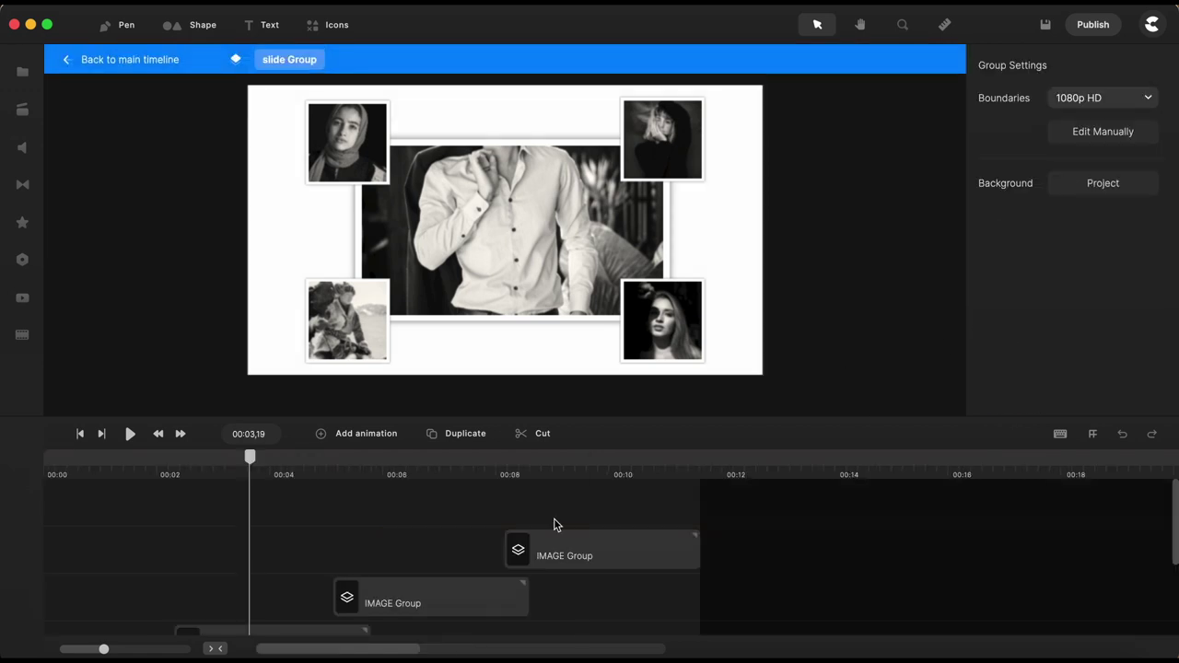
scroll(390, 553, "down", 3)
left_click(293, 533)
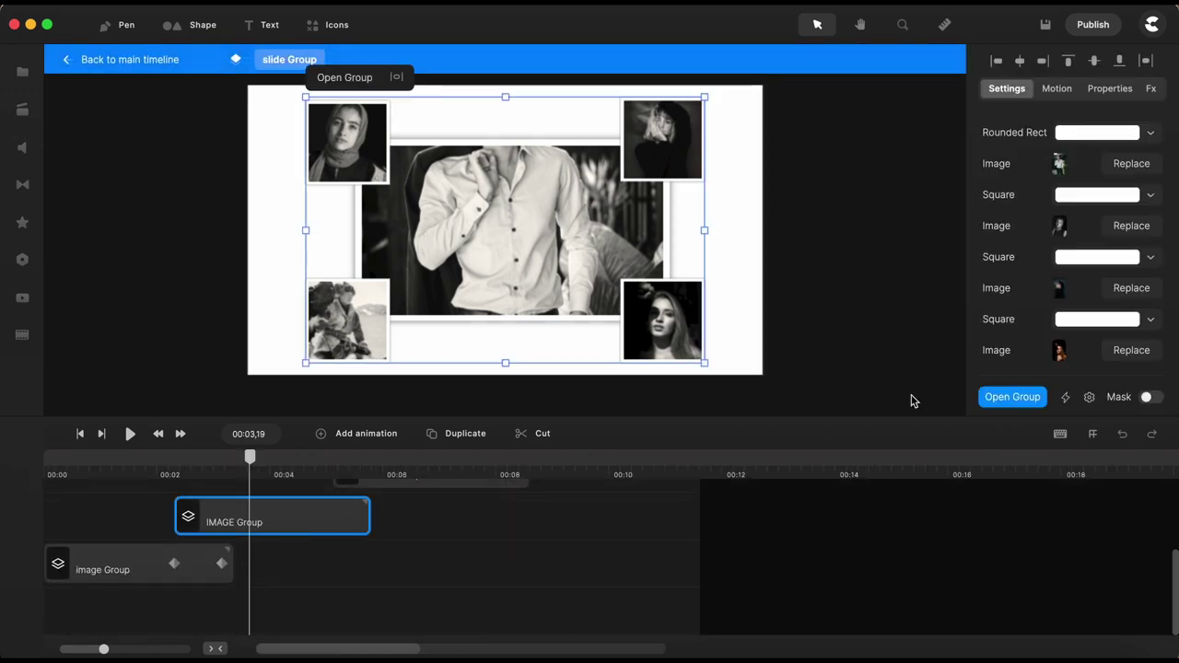
left_click(1013, 398)
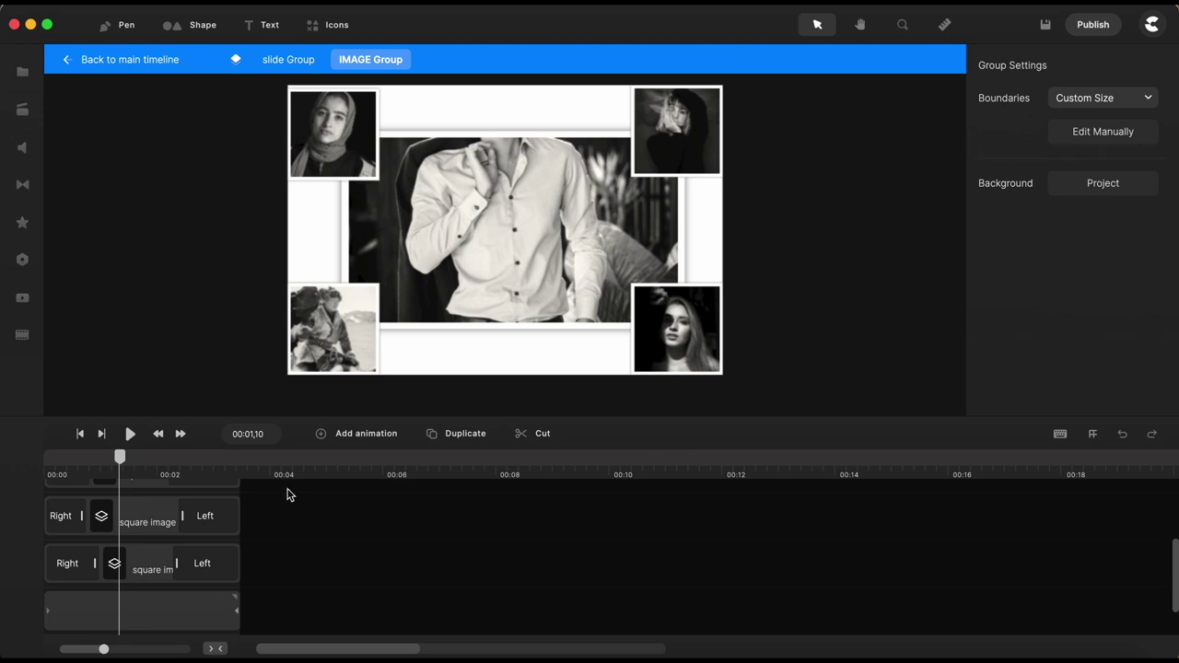
left_click_drag(313, 466, 485, 466)
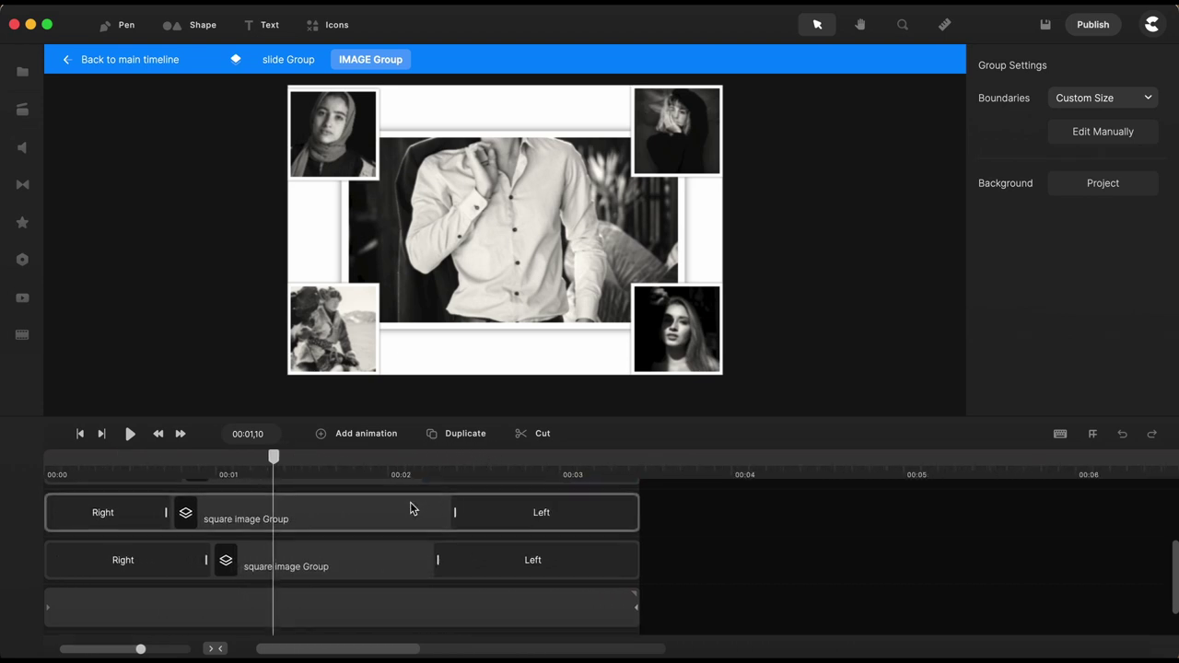
scroll(410, 508, "down", 1)
scroll(411, 506, "up", 3)
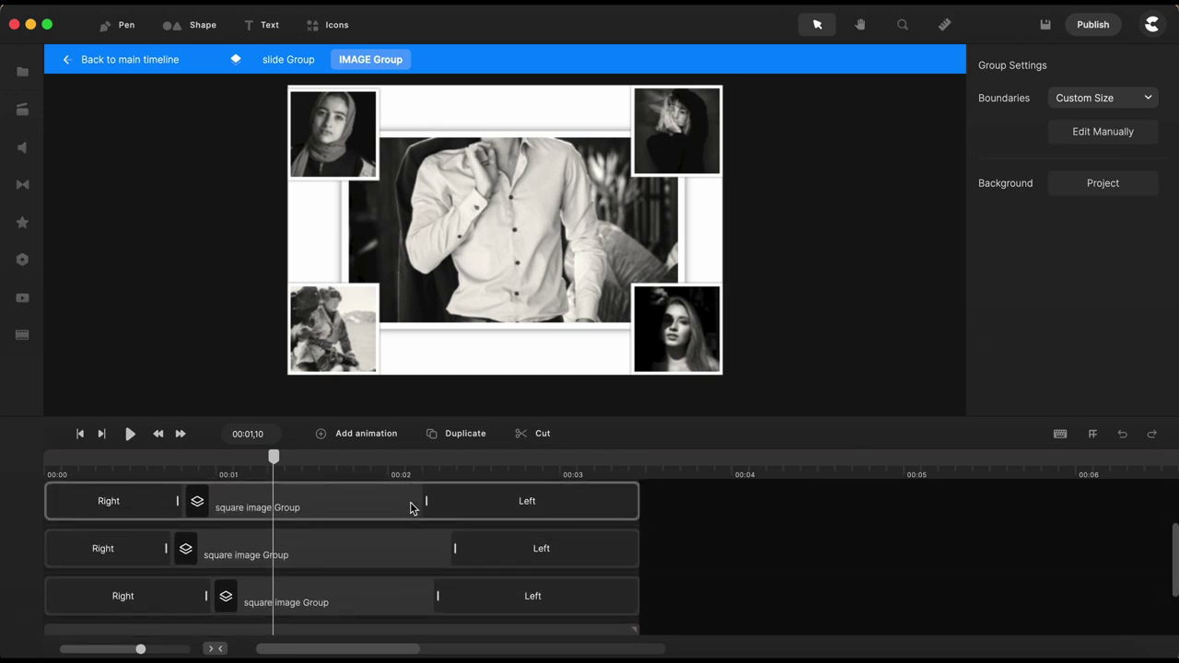
Open the central photo's Group and the image fhd Group nested inside it.
left_click(540, 257)
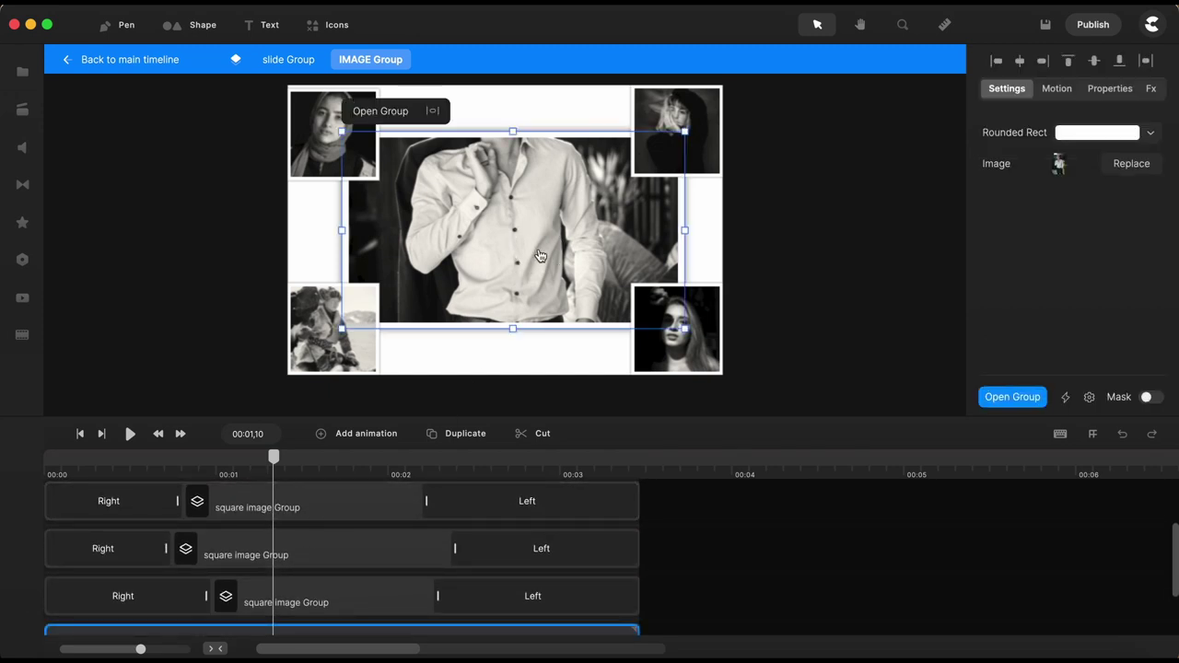
scroll(369, 555, "down", 3)
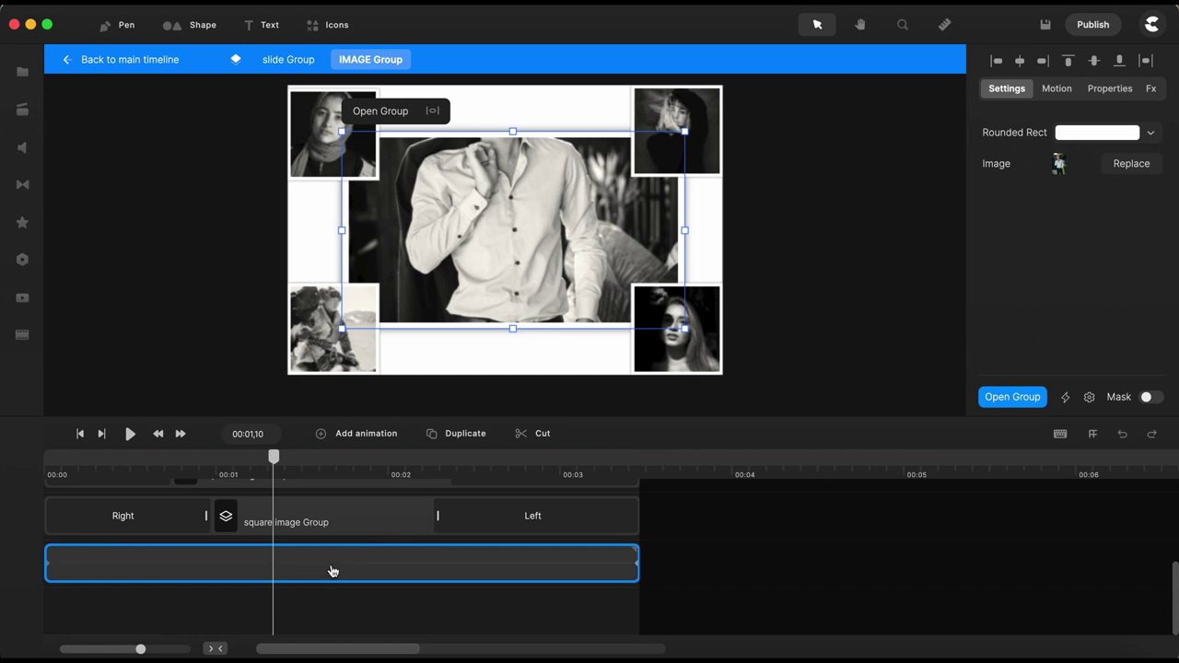
left_click(1018, 401)
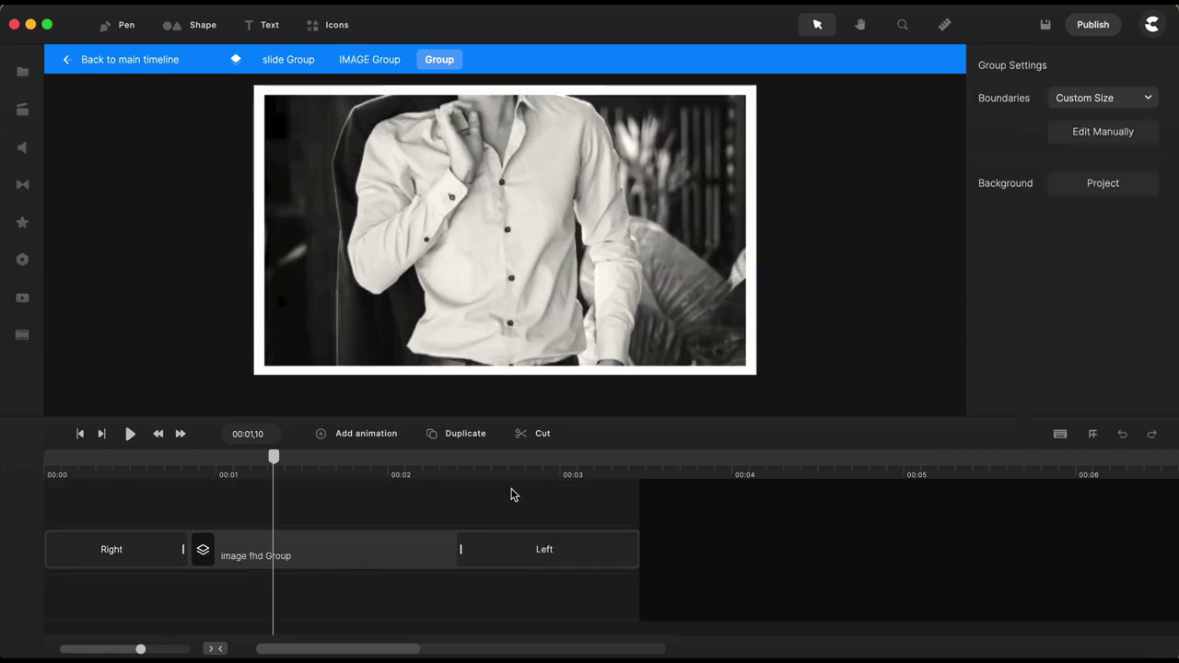
left_click(405, 559)
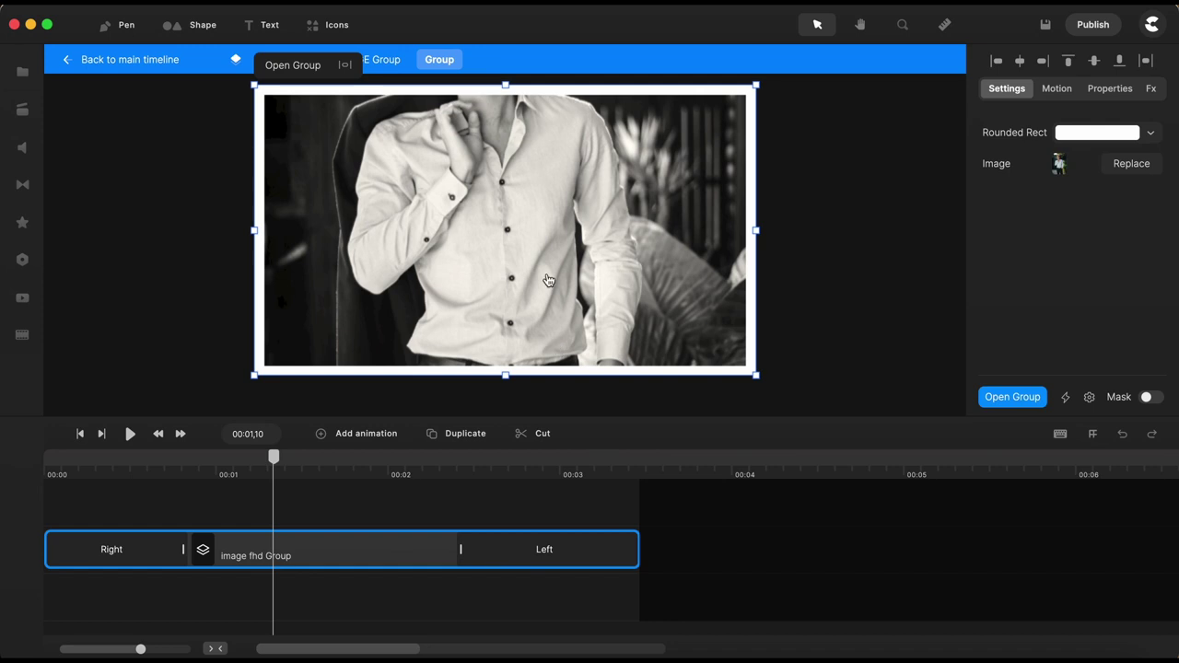
scroll(548, 280, "down", 5)
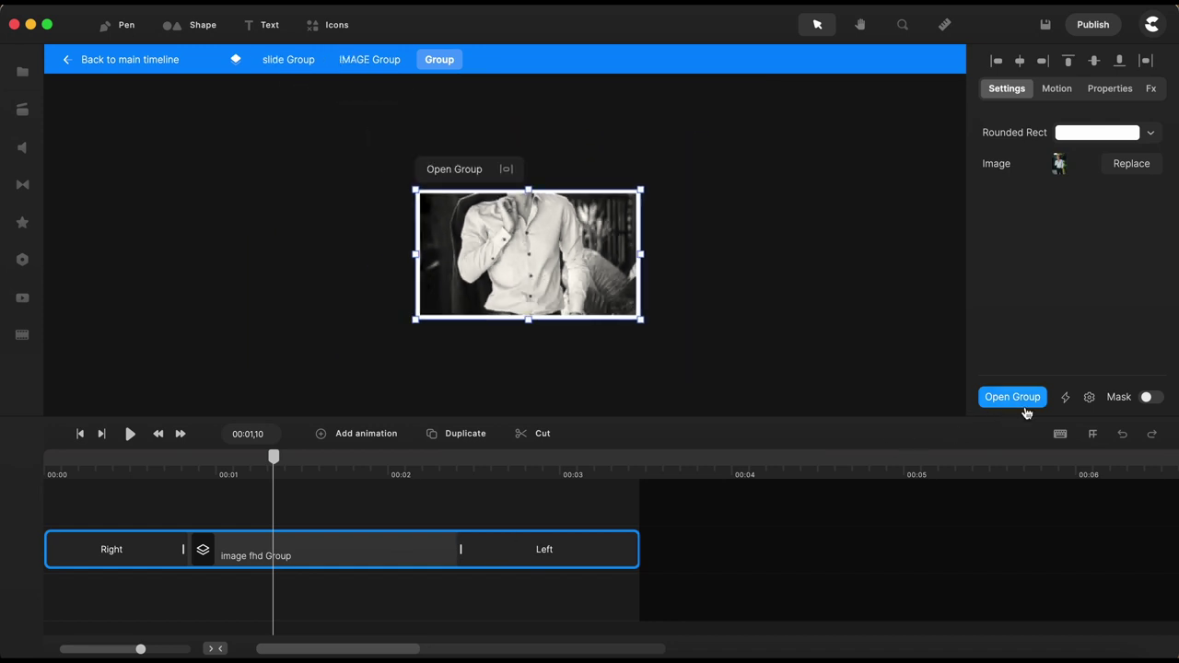
left_click(1021, 400)
In the nested image Group, extend the man's photo crop upward and downward to the picture's full height.
left_click(372, 604)
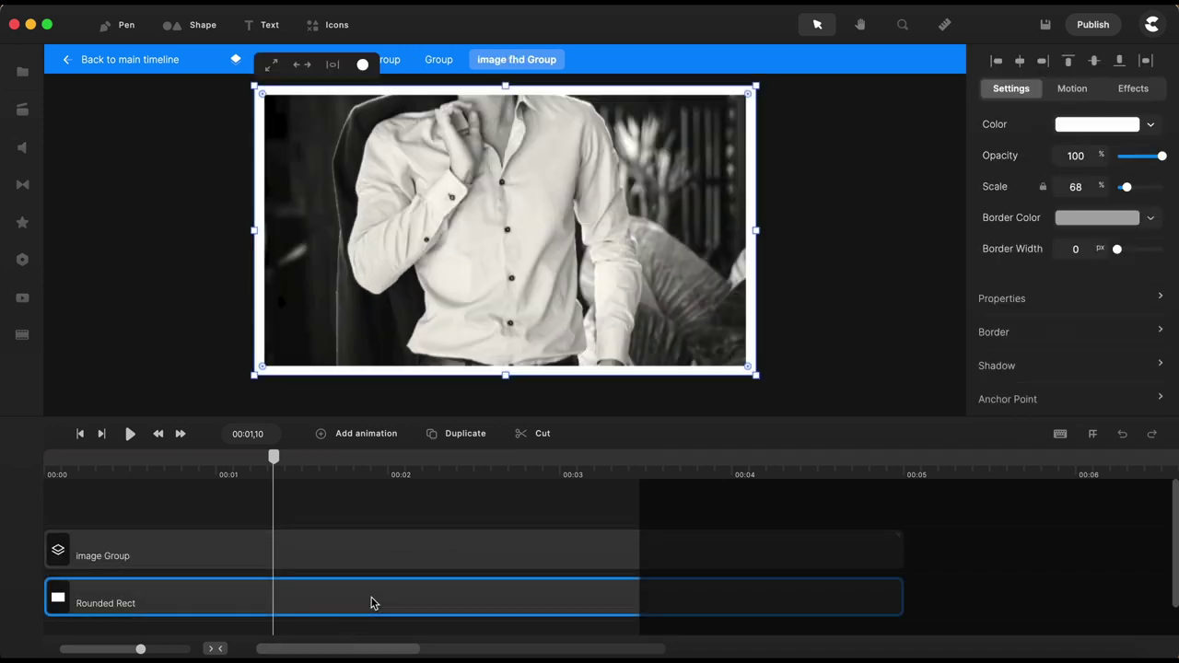
left_click(387, 550)
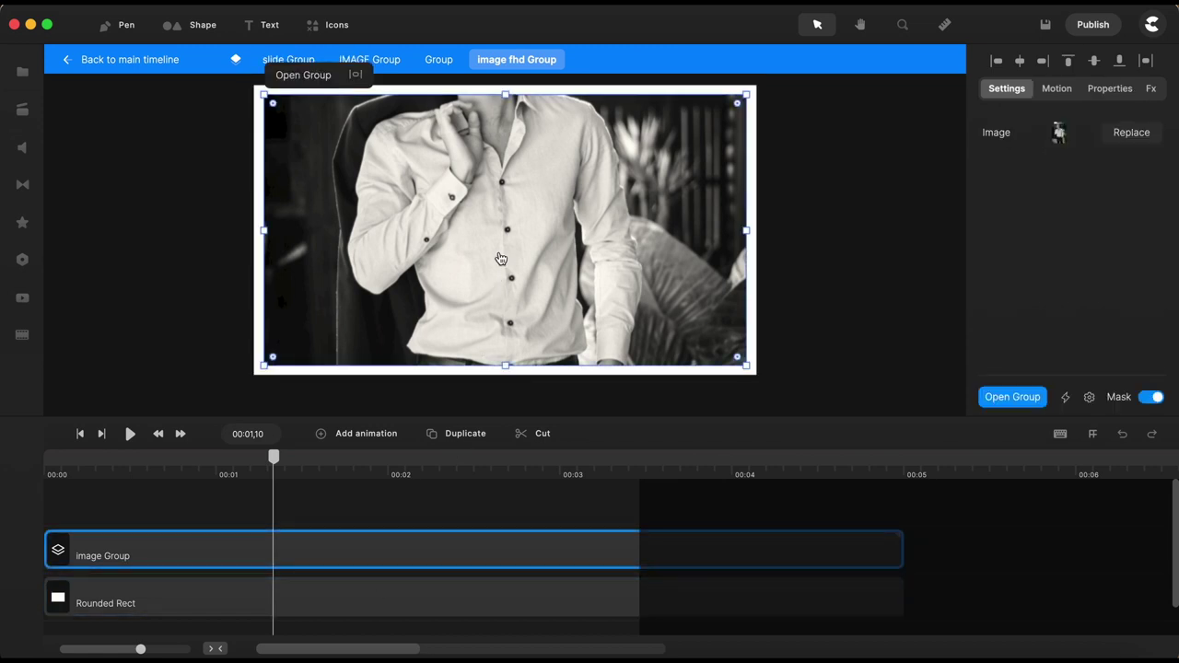
scroll(500, 258, "down", 5)
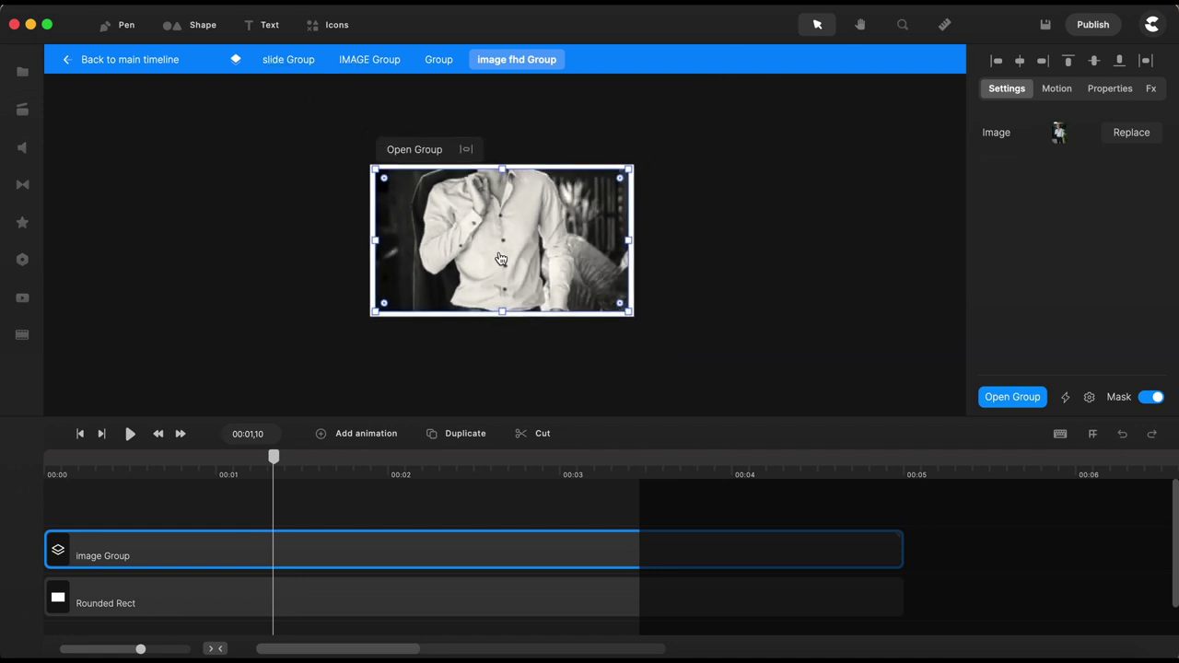
double_click(509, 248)
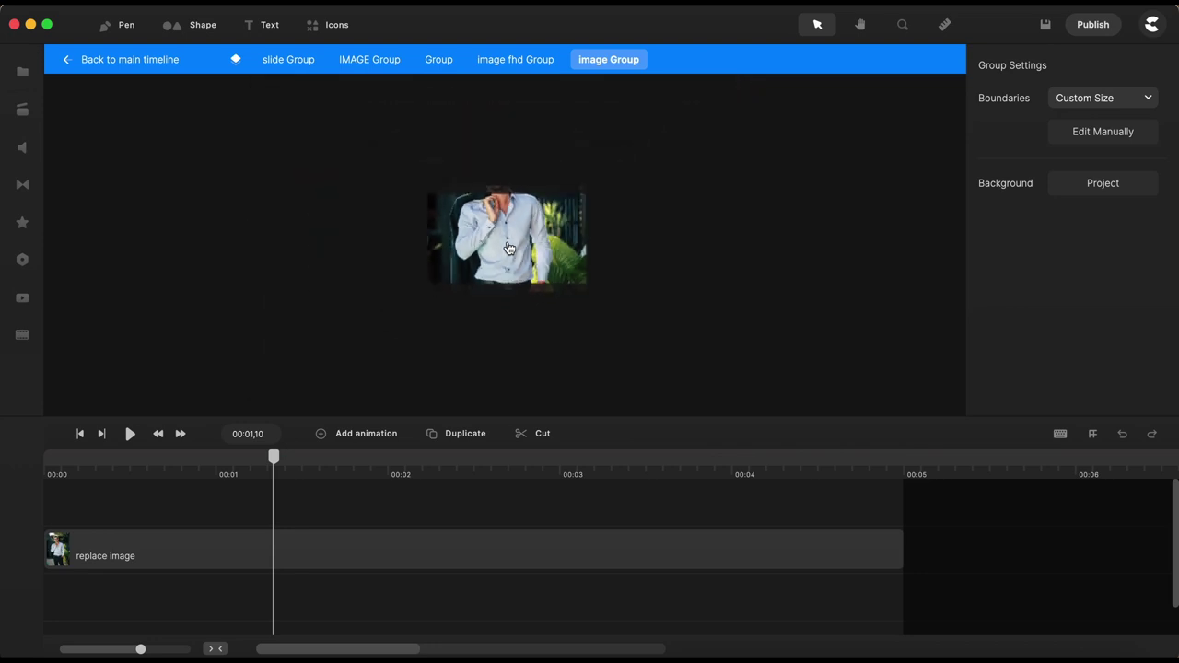
left_click(509, 248)
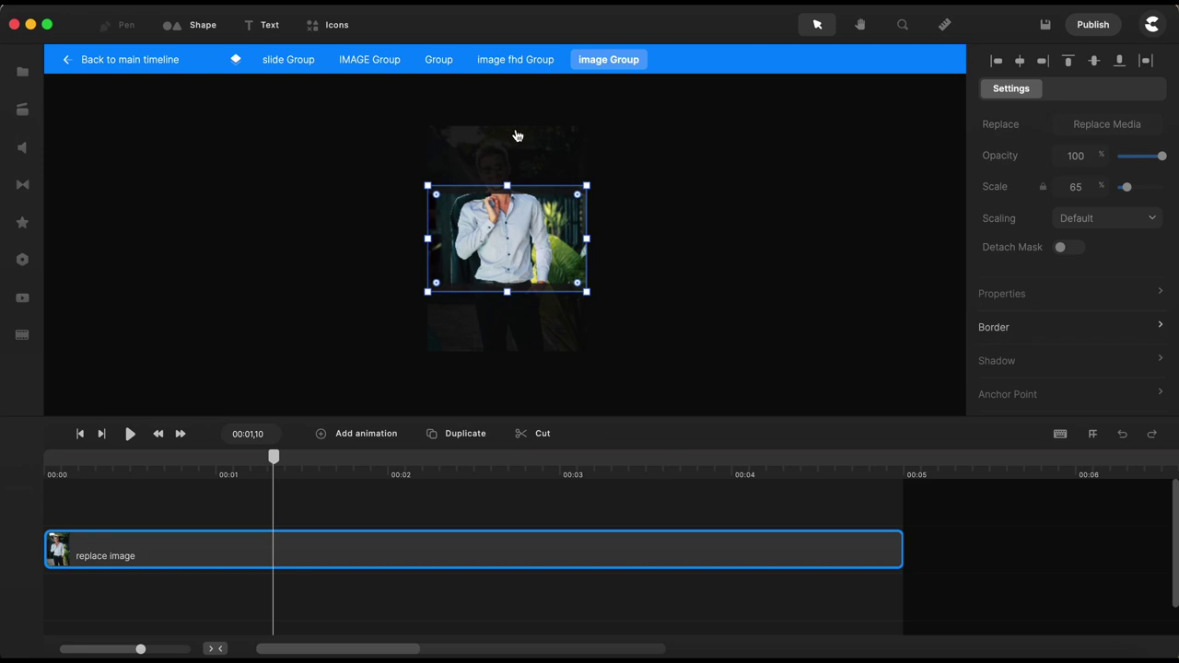
left_click(508, 187)
left_click_drag(508, 186, 508, 125)
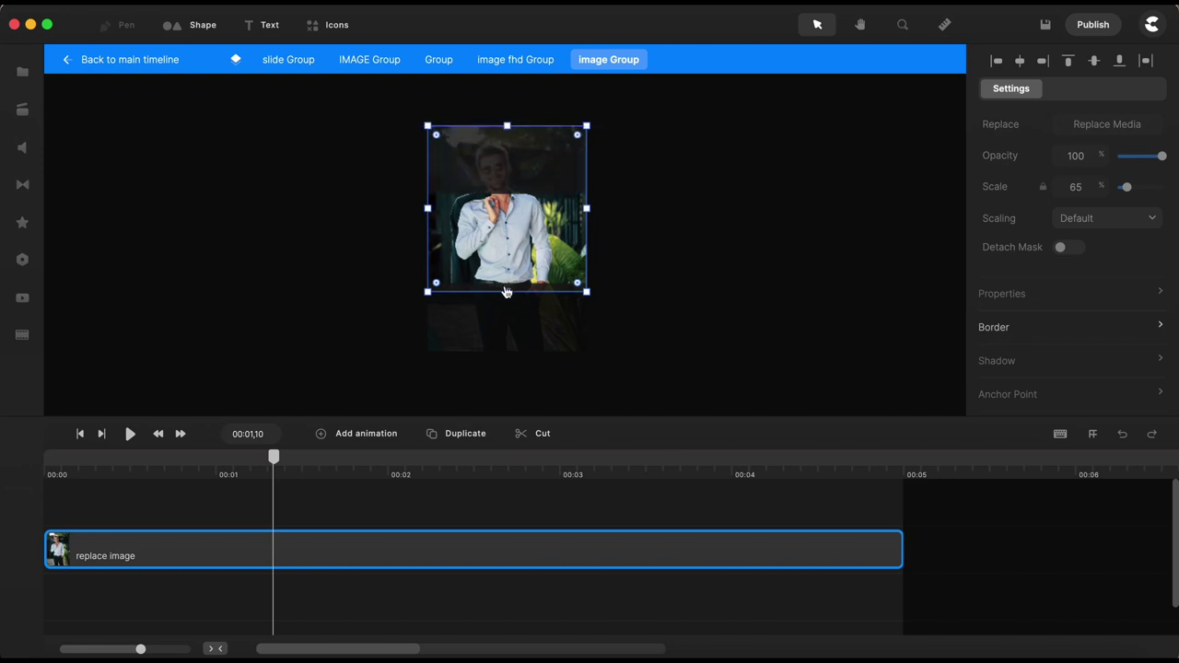
left_click_drag(507, 291, 504, 345)
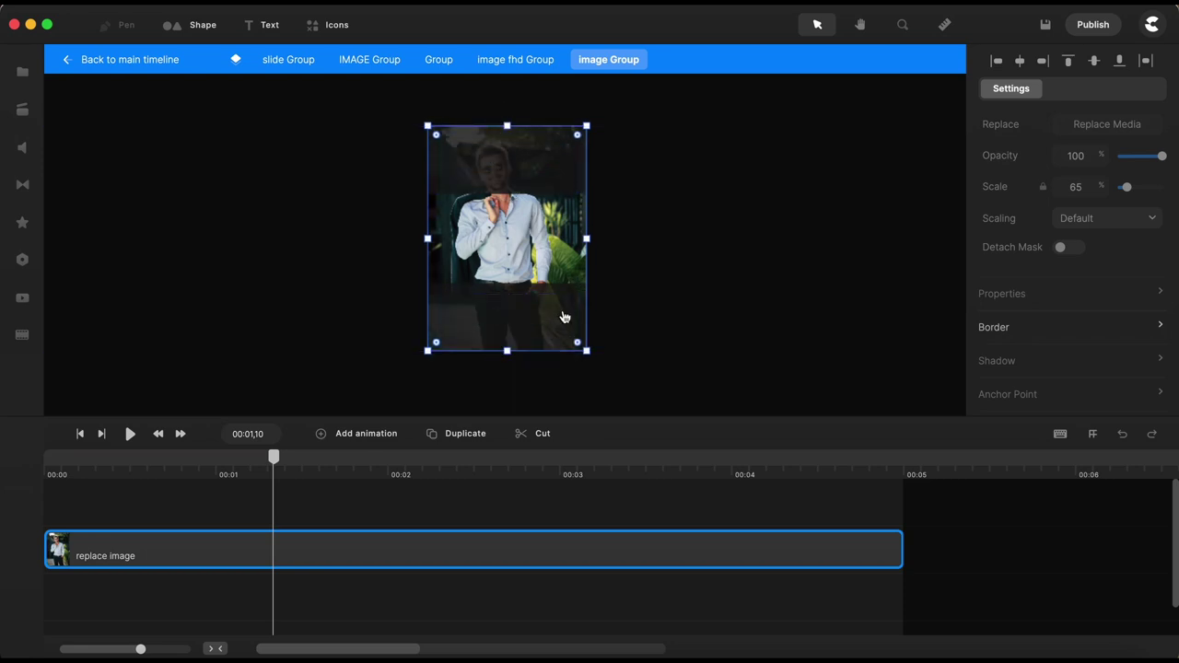
left_click(654, 266)
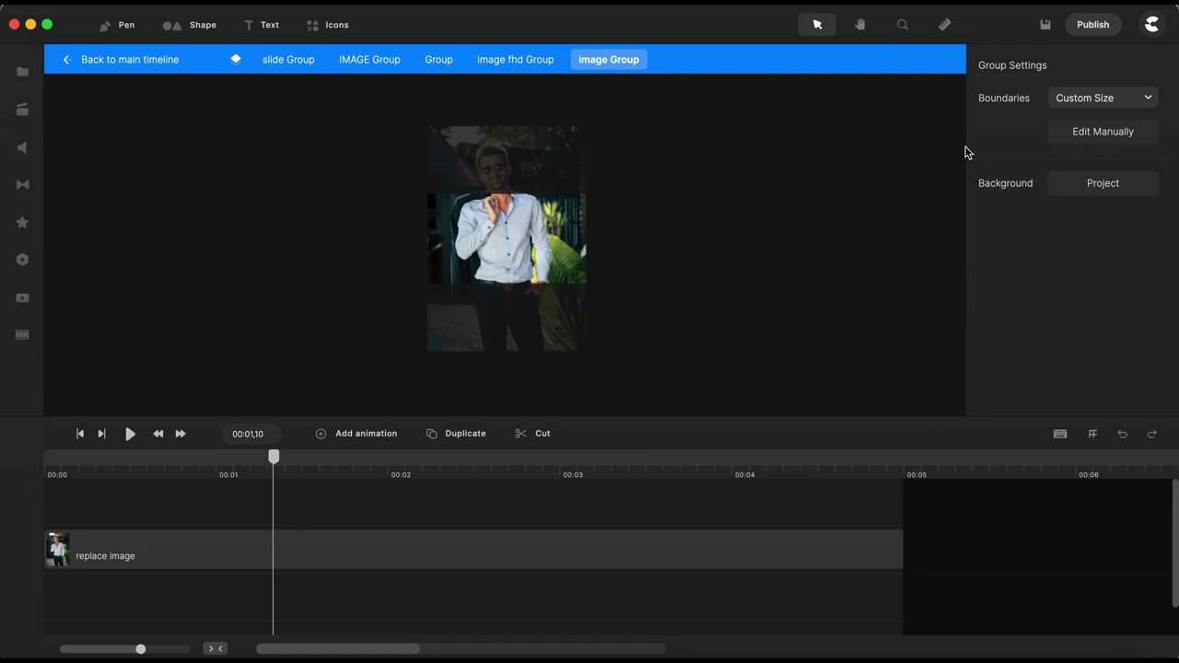
Extend the image Group's boundaries to the upper and lower edges of the man's full photo, and save the project.
left_click(1113, 134)
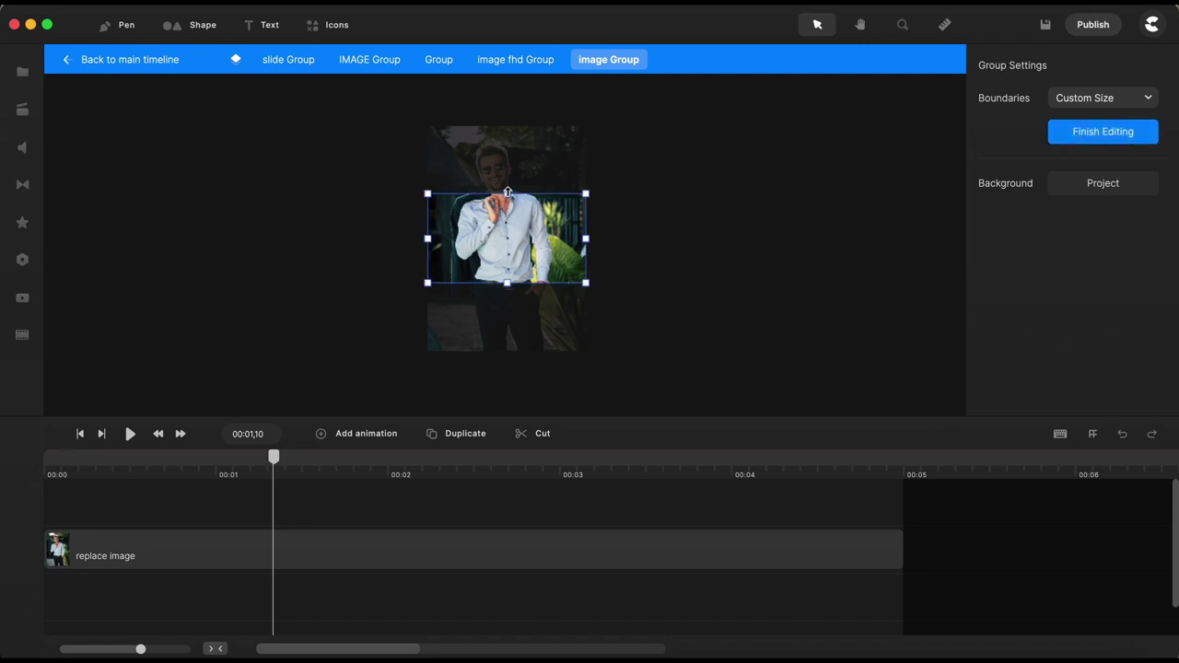
left_click_drag(507, 193, 506, 125)
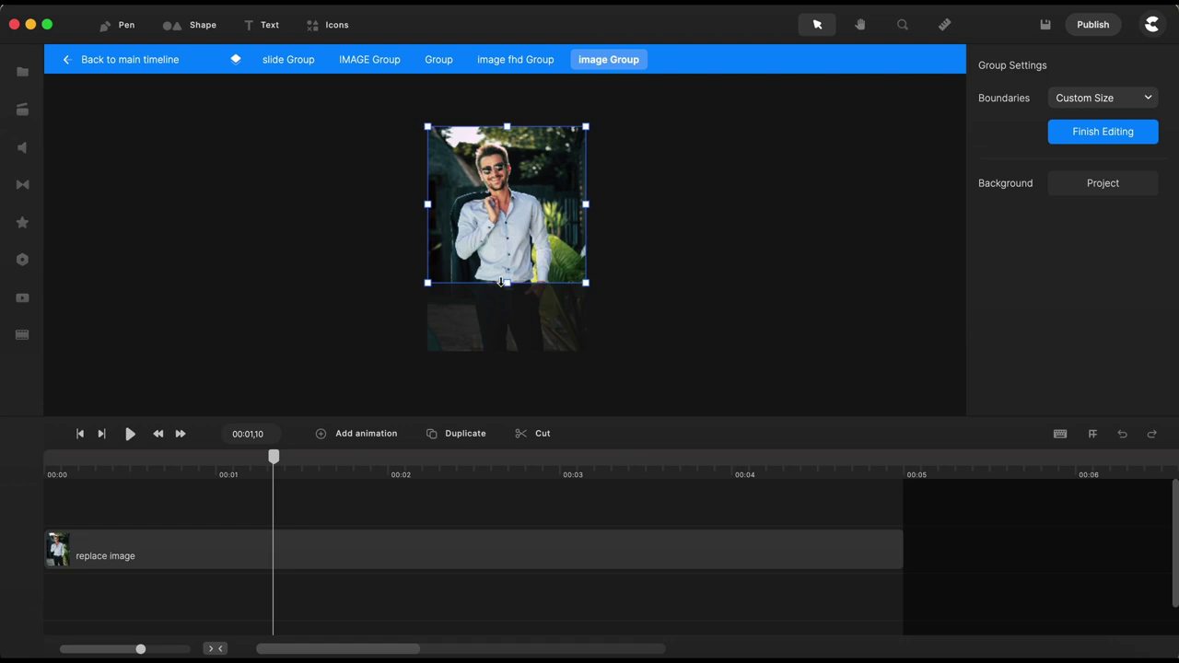
left_click_drag(506, 283, 507, 350)
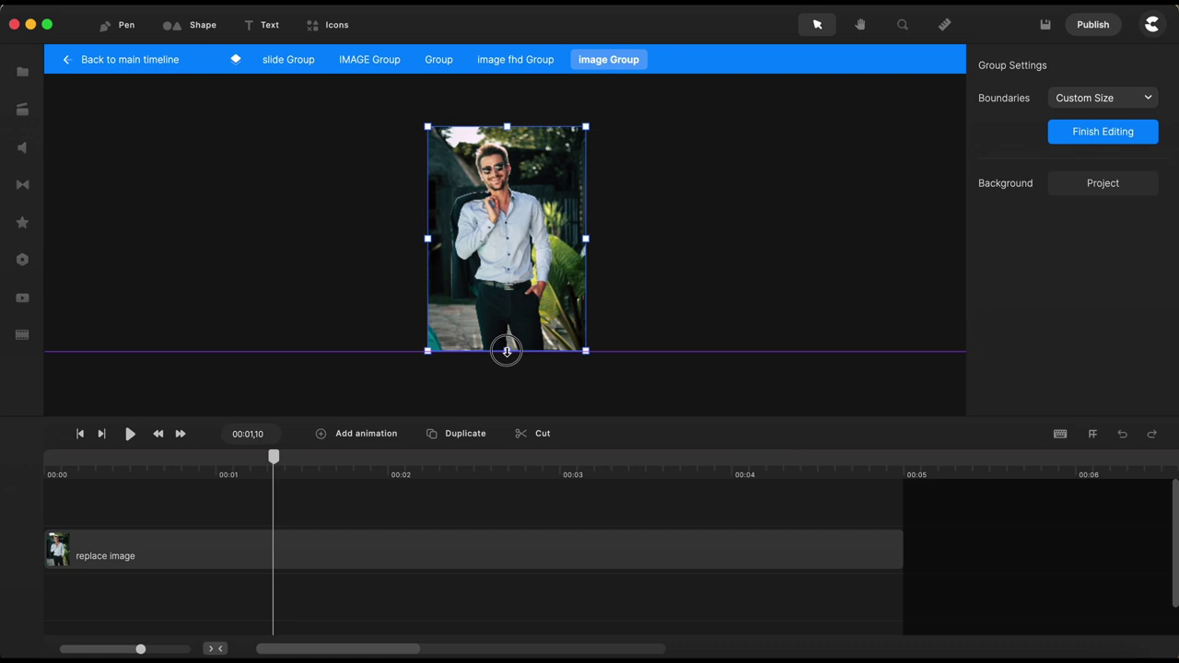
left_click_drag(507, 351, 507, 351)
left_click(642, 293)
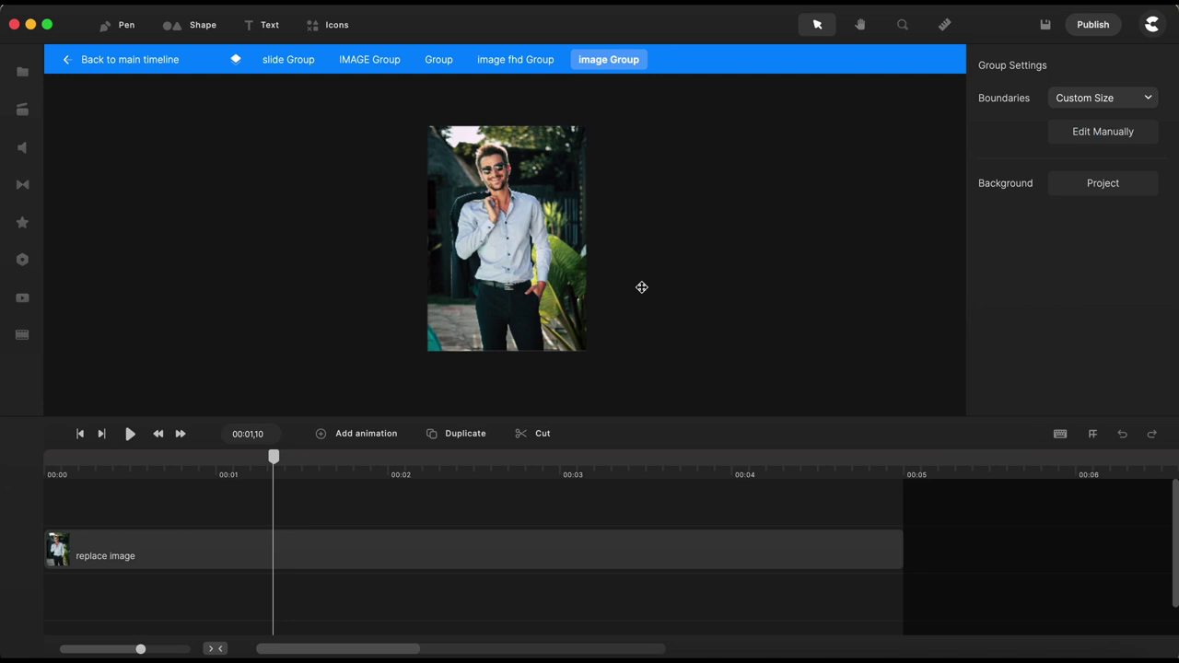
left_click(1046, 26)
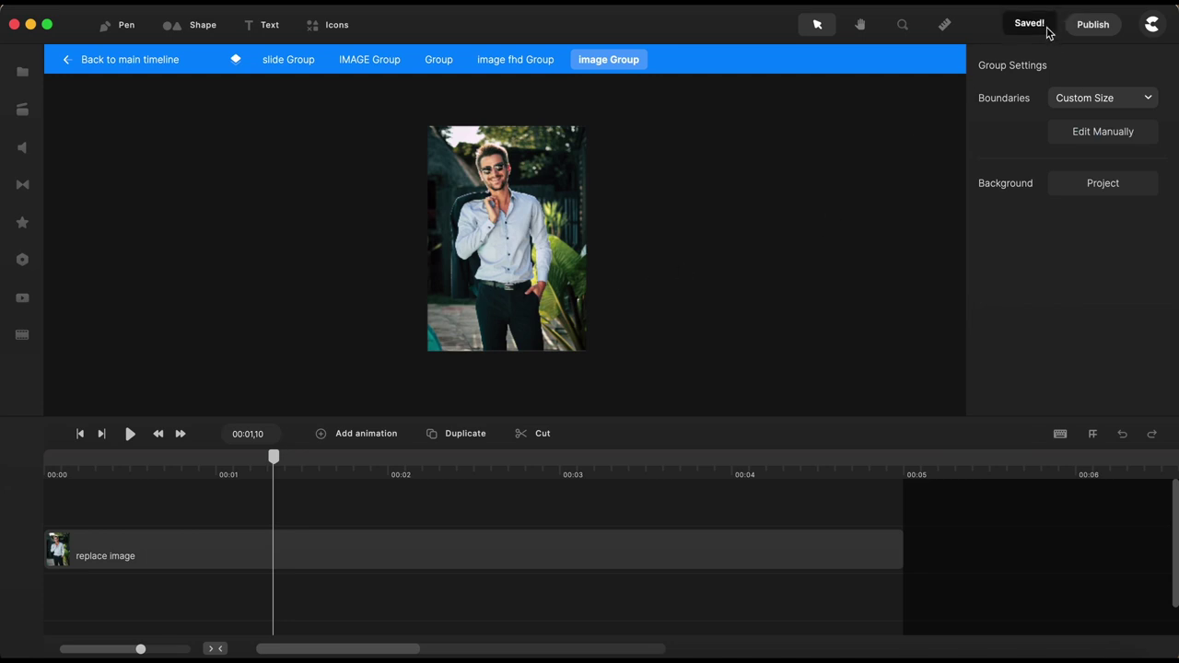
Return to the image fhd Group and extend its boundaries just beyond the upper and lower edges of the man's full photo.
left_click(518, 66)
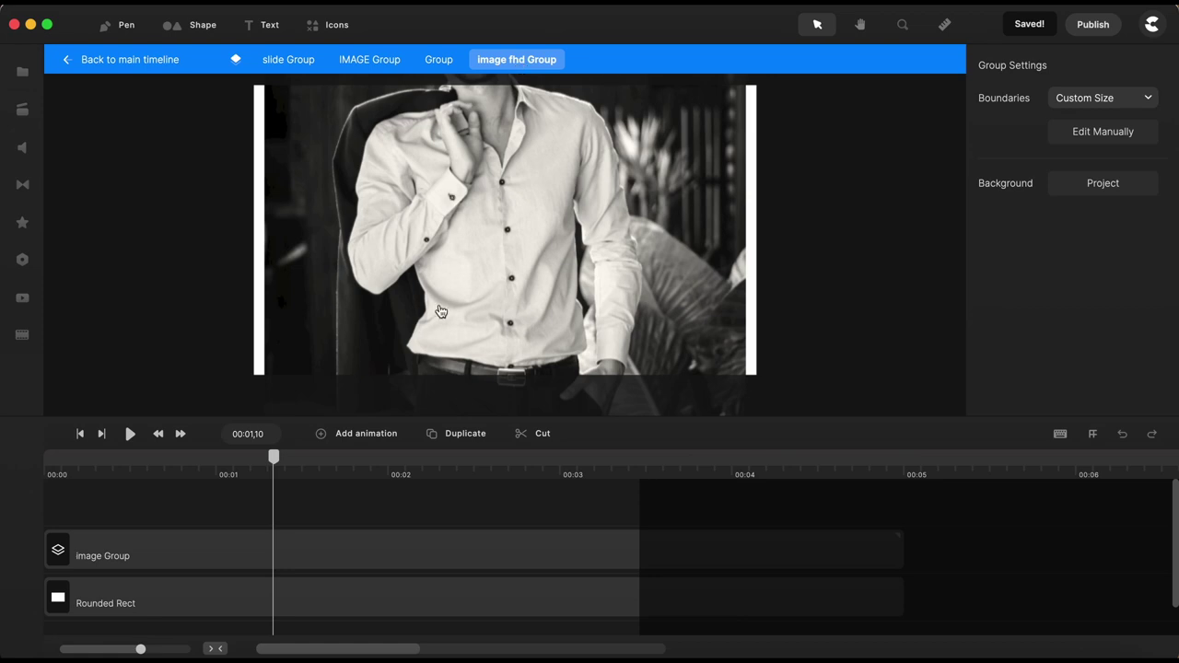
scroll(440, 311, "down", 10)
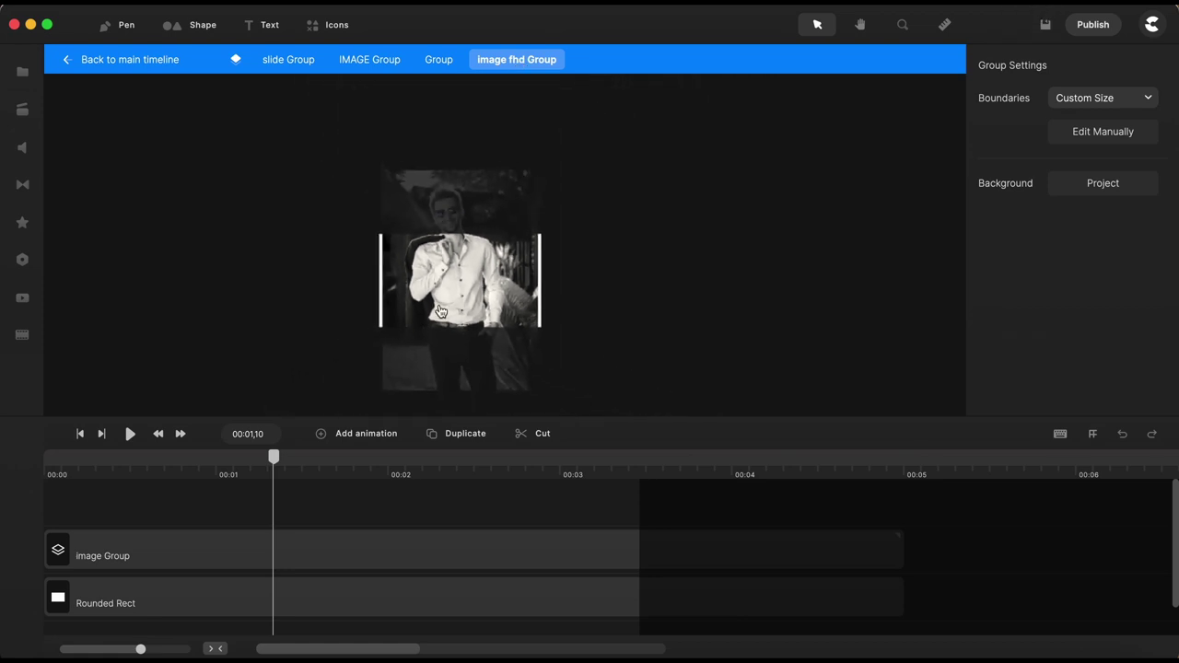
scroll(440, 312, "down", 3)
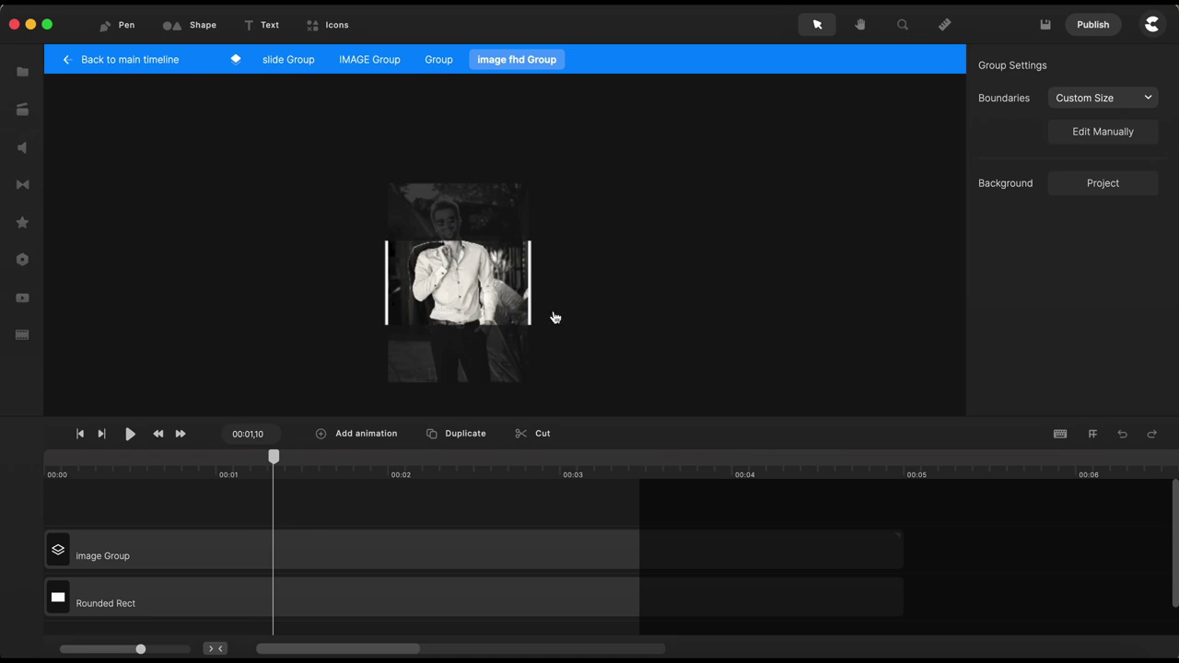
left_click(1107, 135)
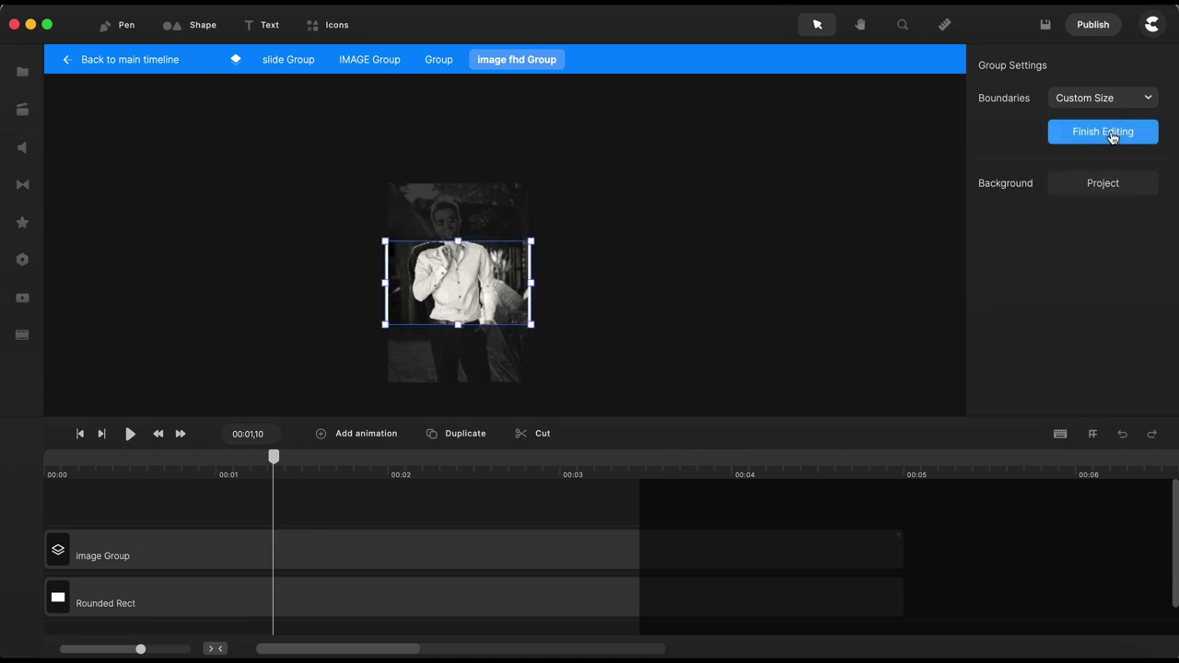
left_click_drag(458, 243, 460, 177)
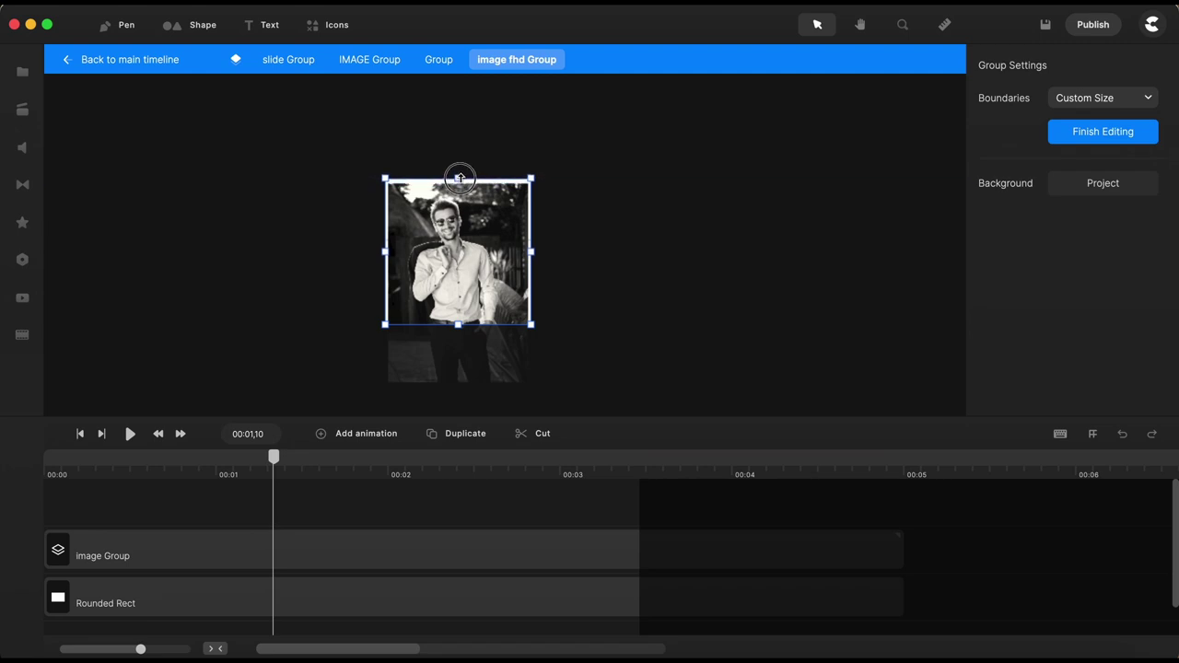
left_click_drag(458, 324, 455, 384)
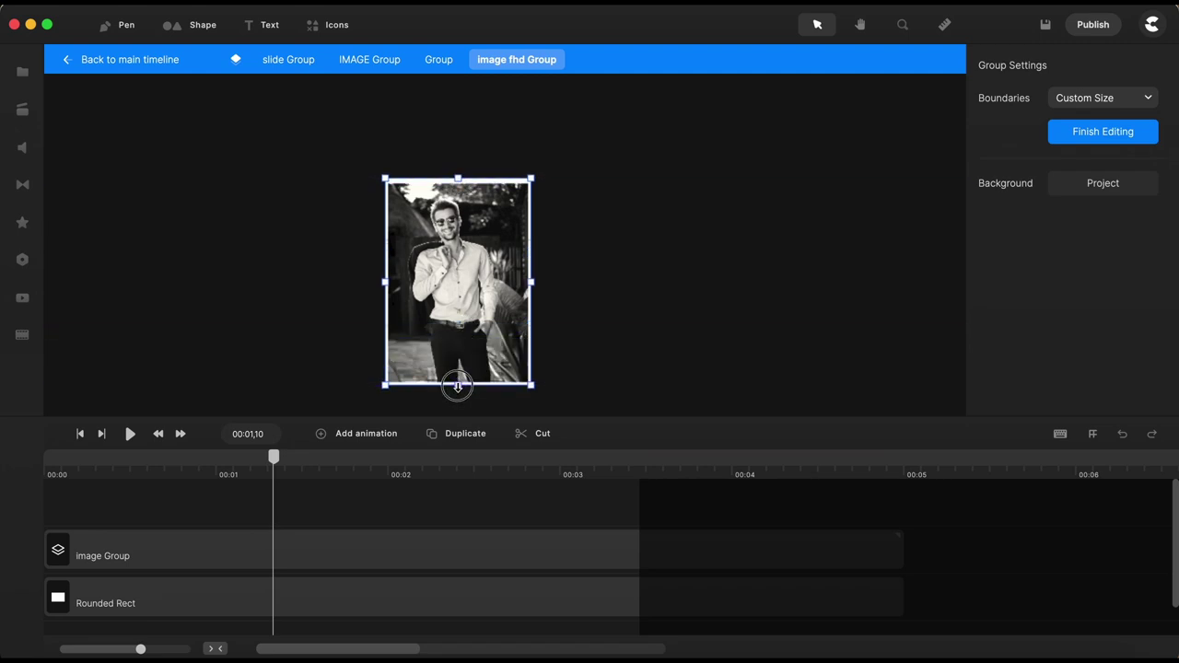
left_click(1114, 135)
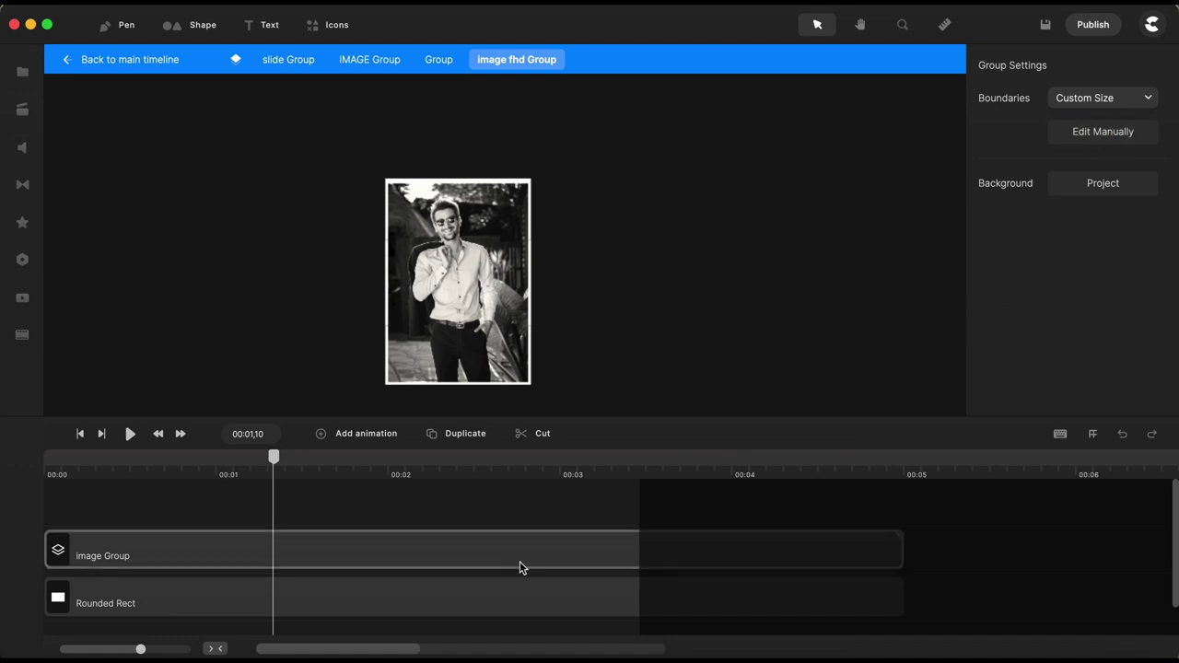
Stretch the white Rounded Rect behind the man's photo downward and upward to the full height of the image fhd Group.
left_click(482, 599)
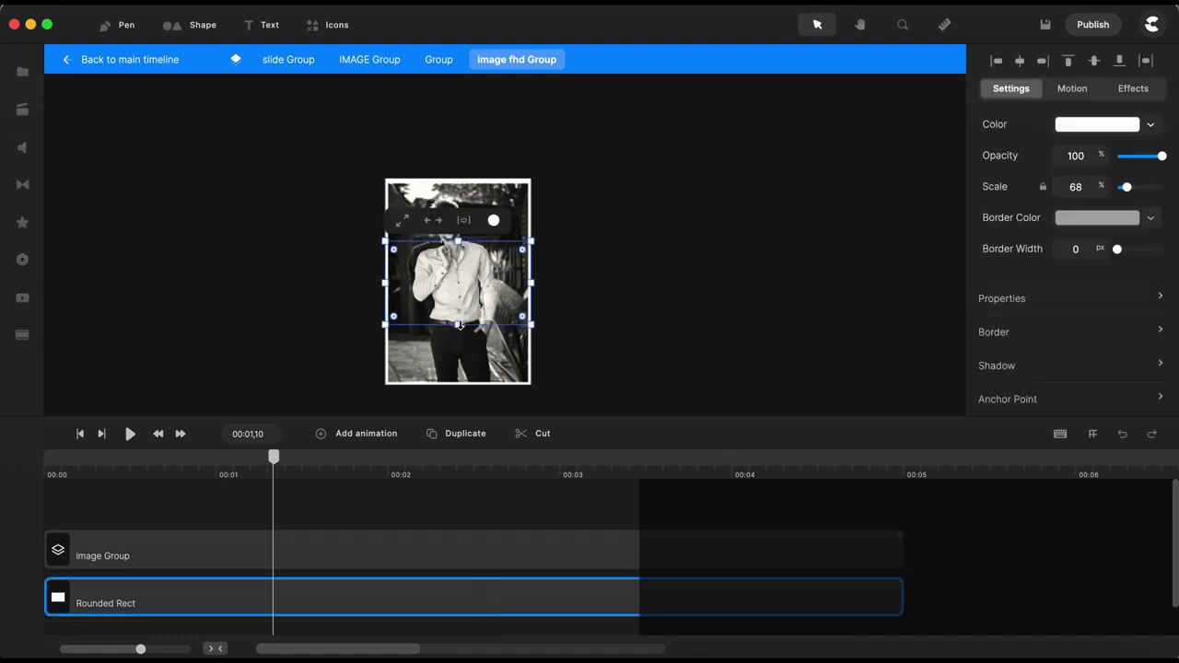
left_click_drag(458, 324, 458, 385)
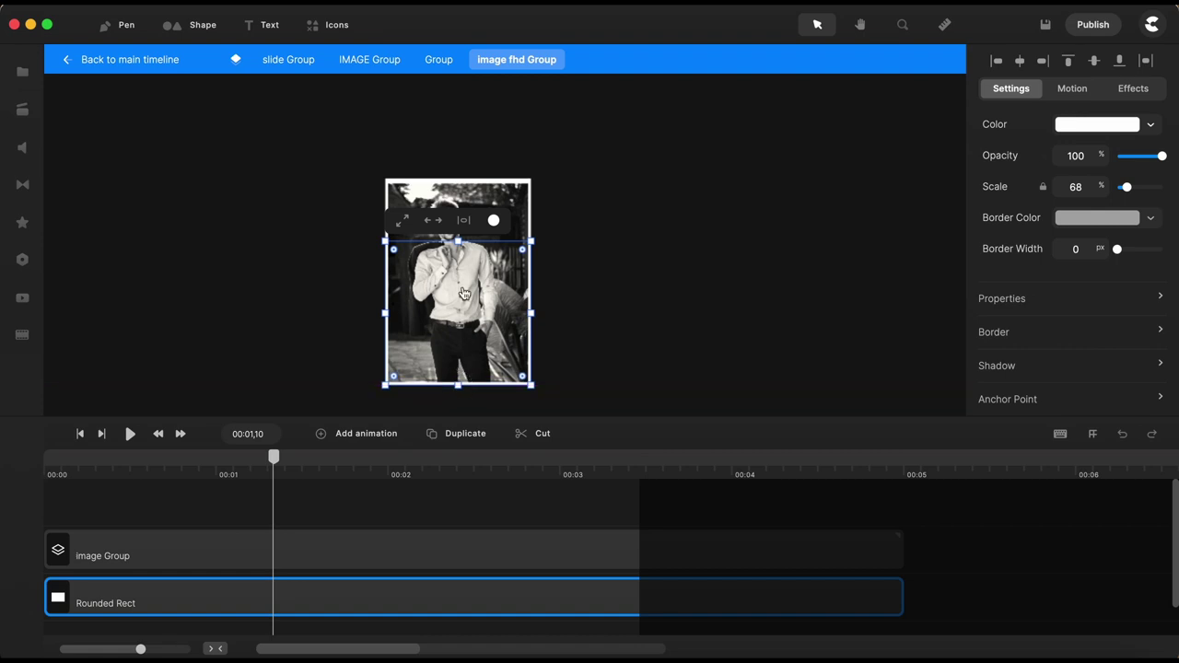
left_click_drag(459, 241, 459, 180)
Return to the parent Group and extend its boundaries to the upper and lower edges of the man's framed photo.
left_click(483, 68)
left_click(458, 65)
left_click(895, 219)
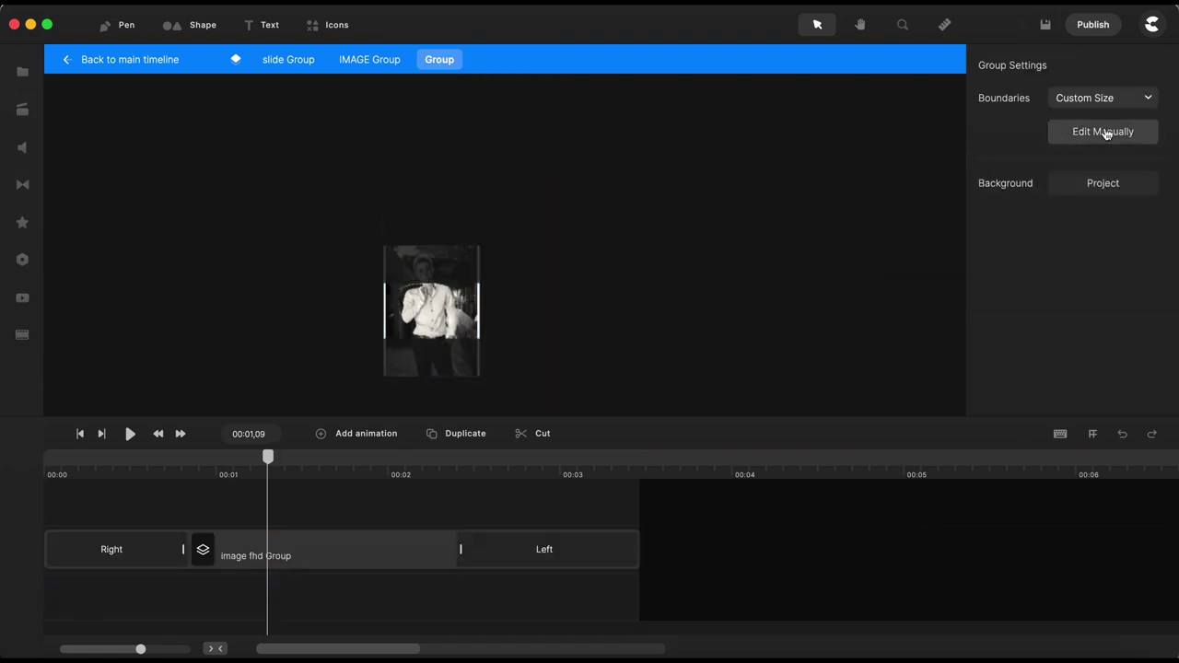
left_click(1078, 131)
left_click_drag(432, 283, 433, 243)
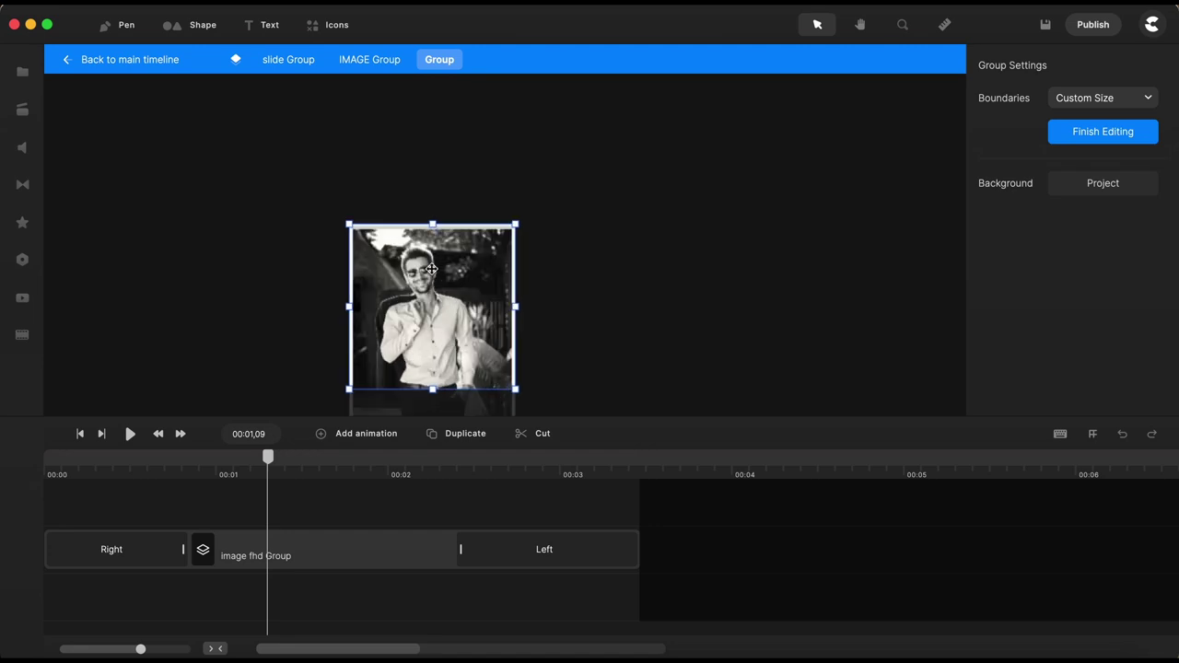
scroll(437, 363, "up", 5)
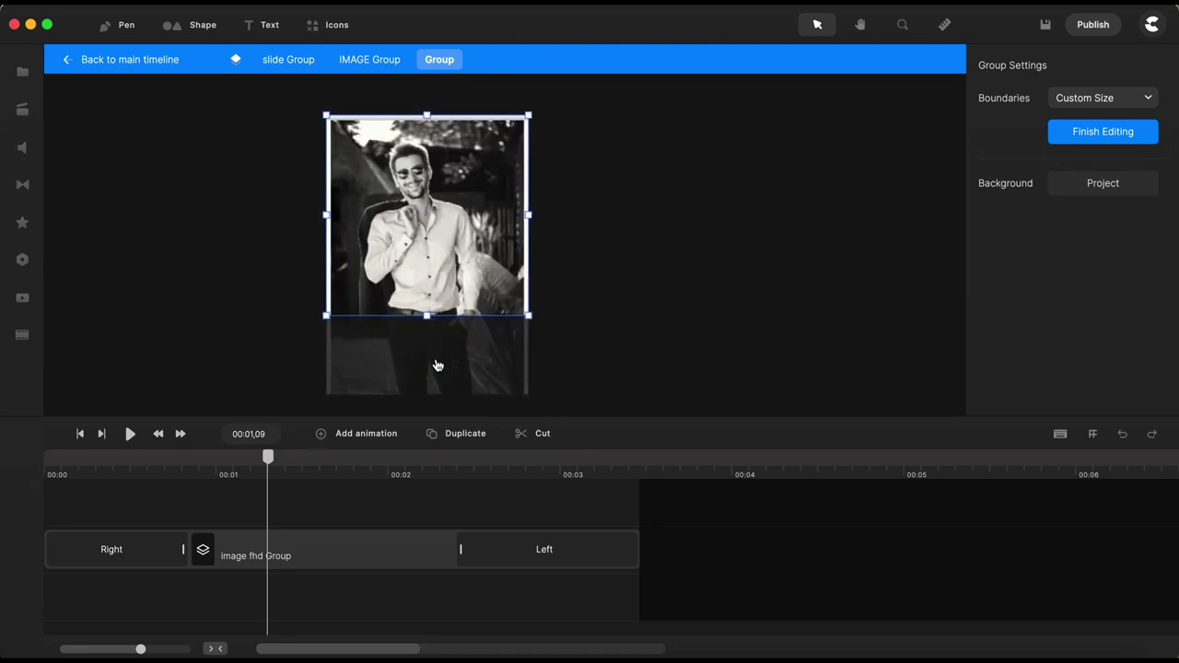
left_click_drag(430, 319, 429, 397)
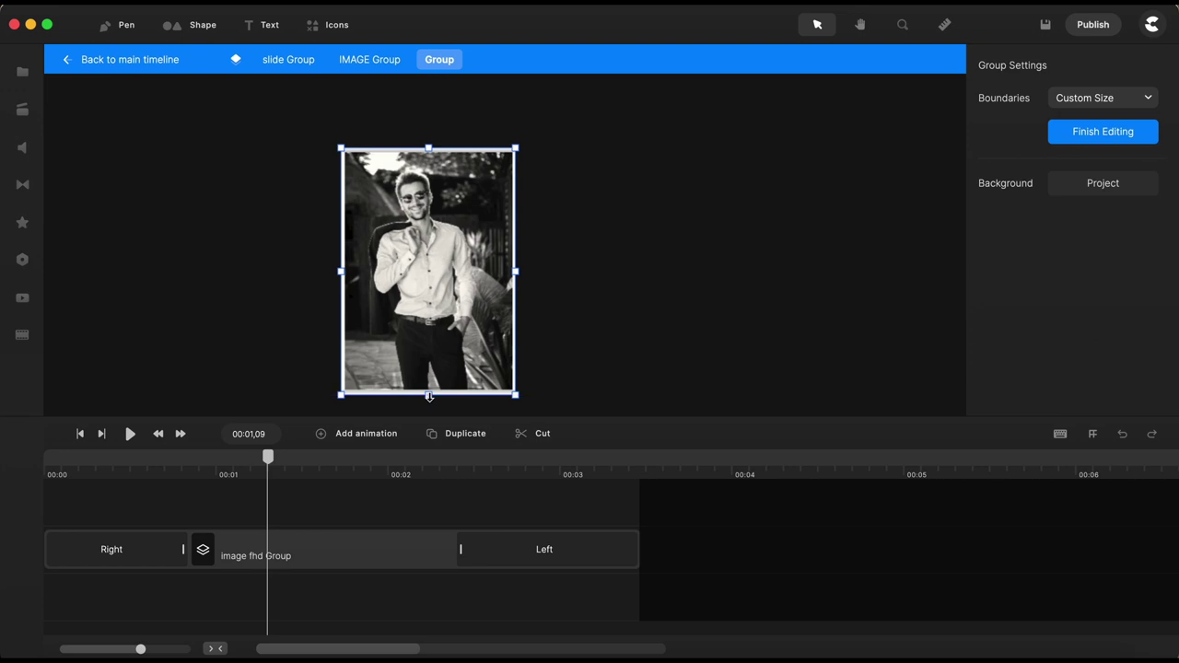
left_click(1119, 138)
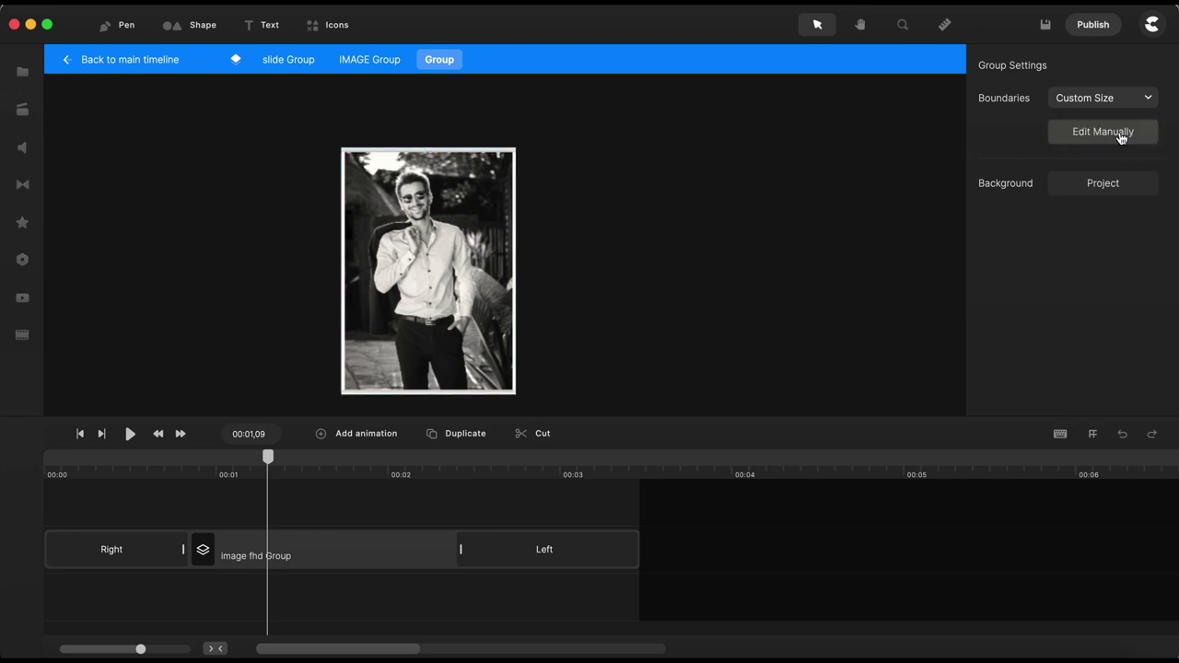
In the IMAGE Group, scale the man's photo Group down to fit within the canvas height and center it between the four corner portraits.
left_click(373, 61)
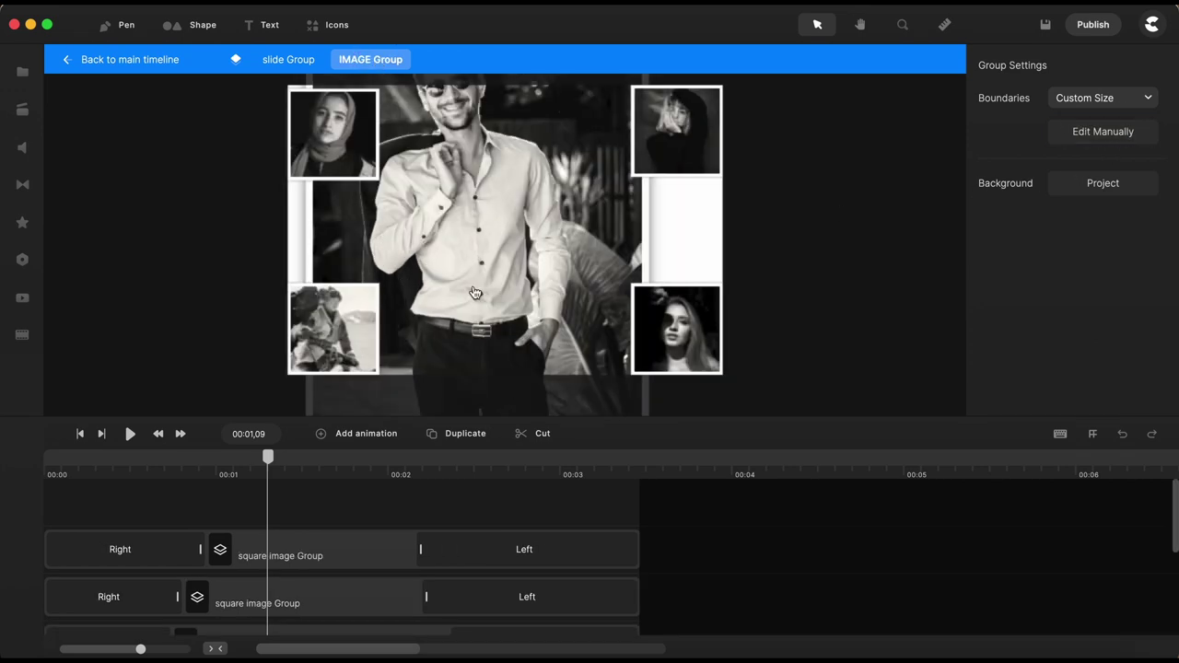
scroll(475, 293, "down", 5)
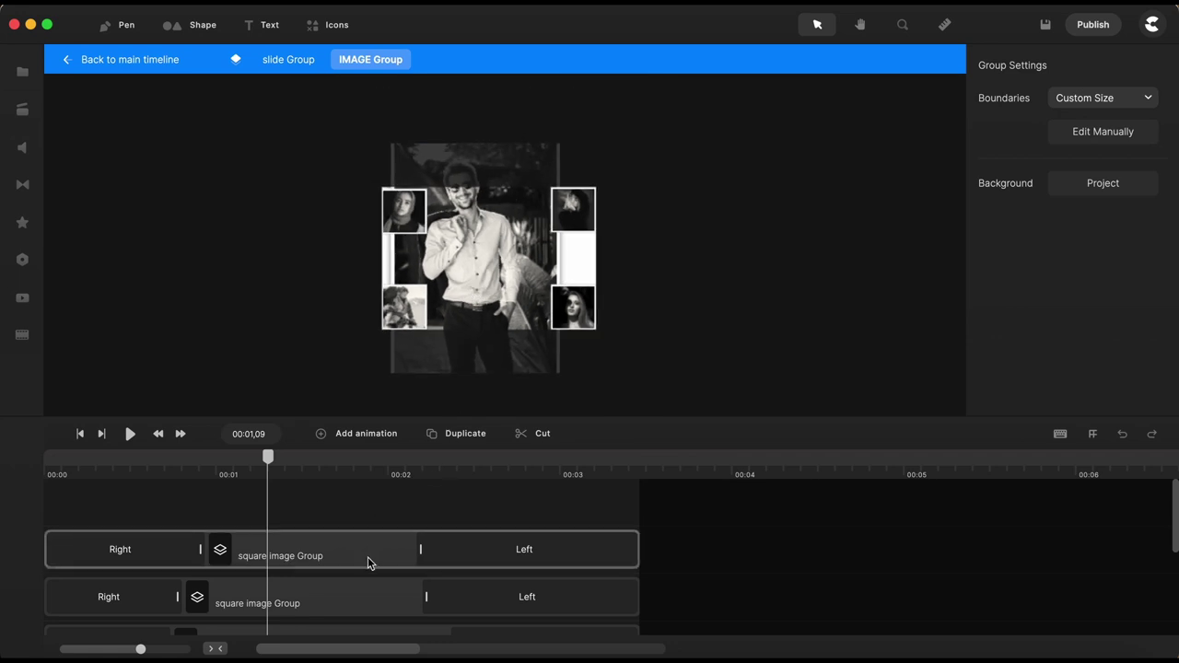
left_click(498, 317)
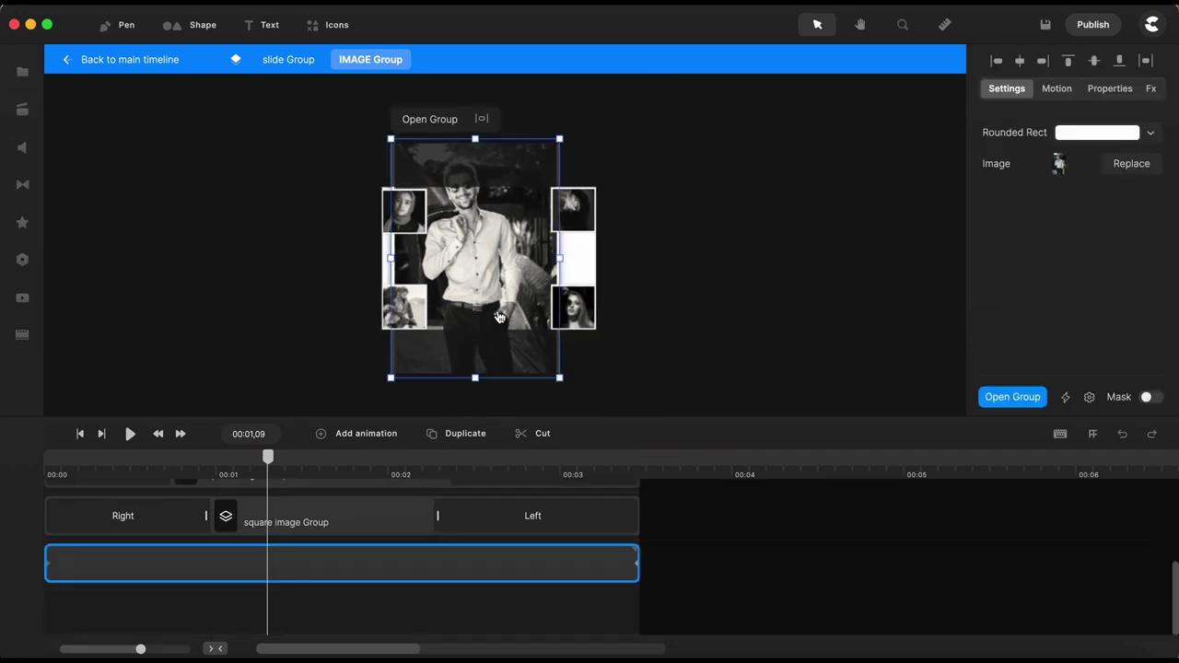
left_click_drag(391, 378, 432, 322)
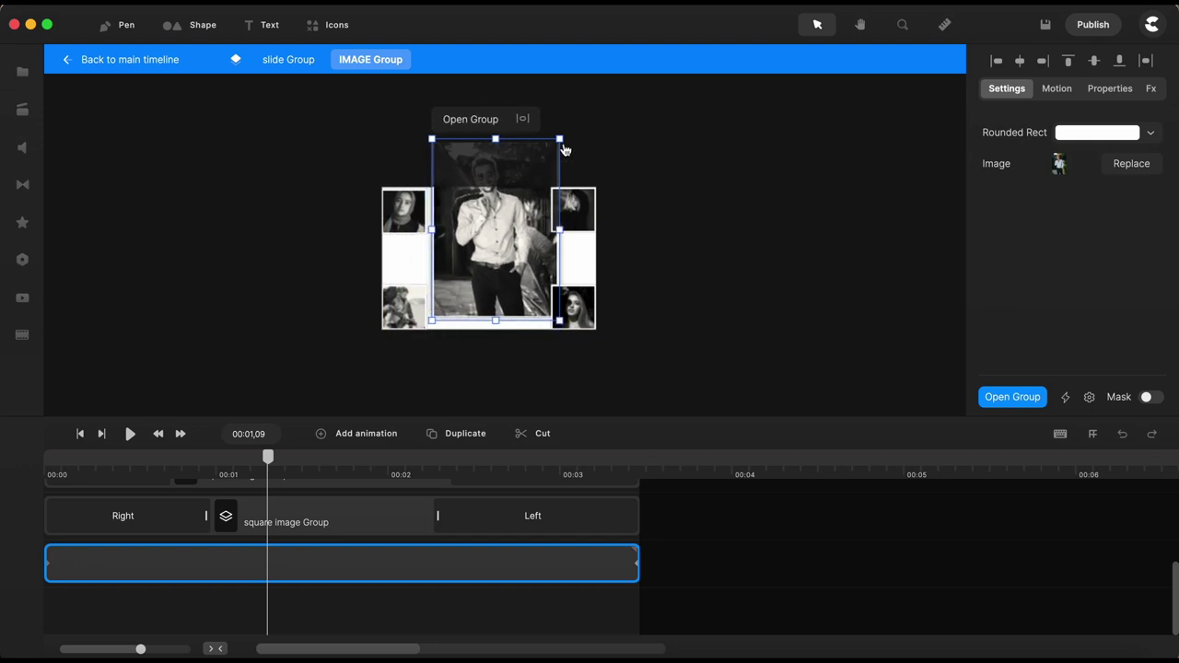
left_click_drag(560, 138, 512, 212)
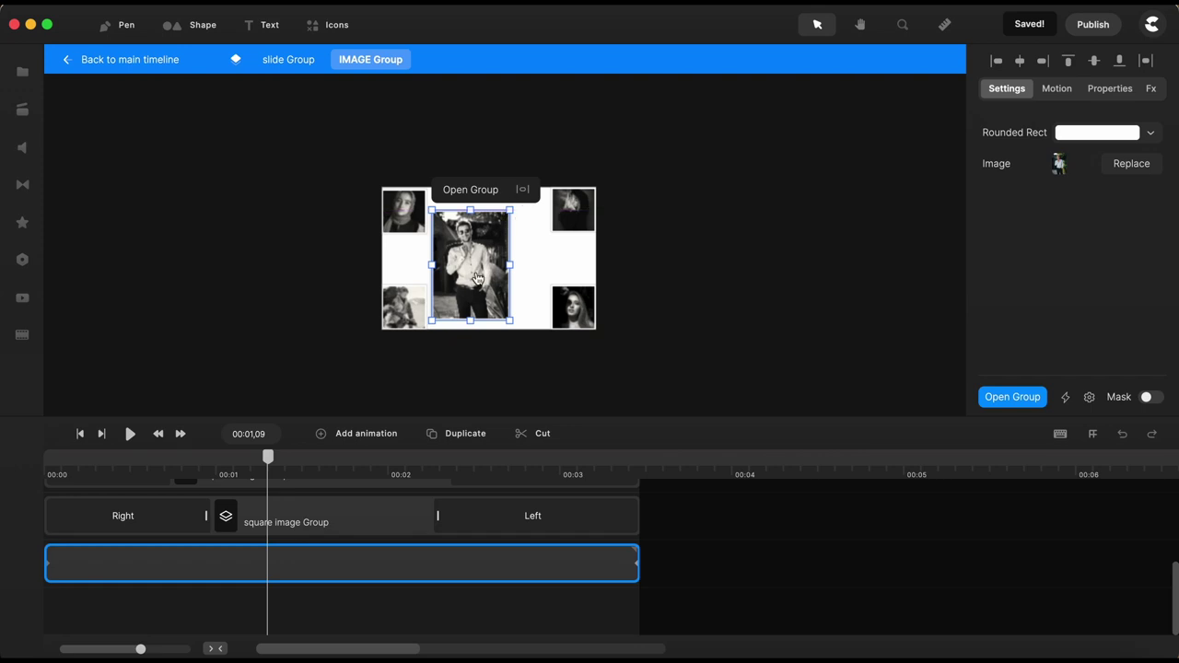
left_click(525, 190)
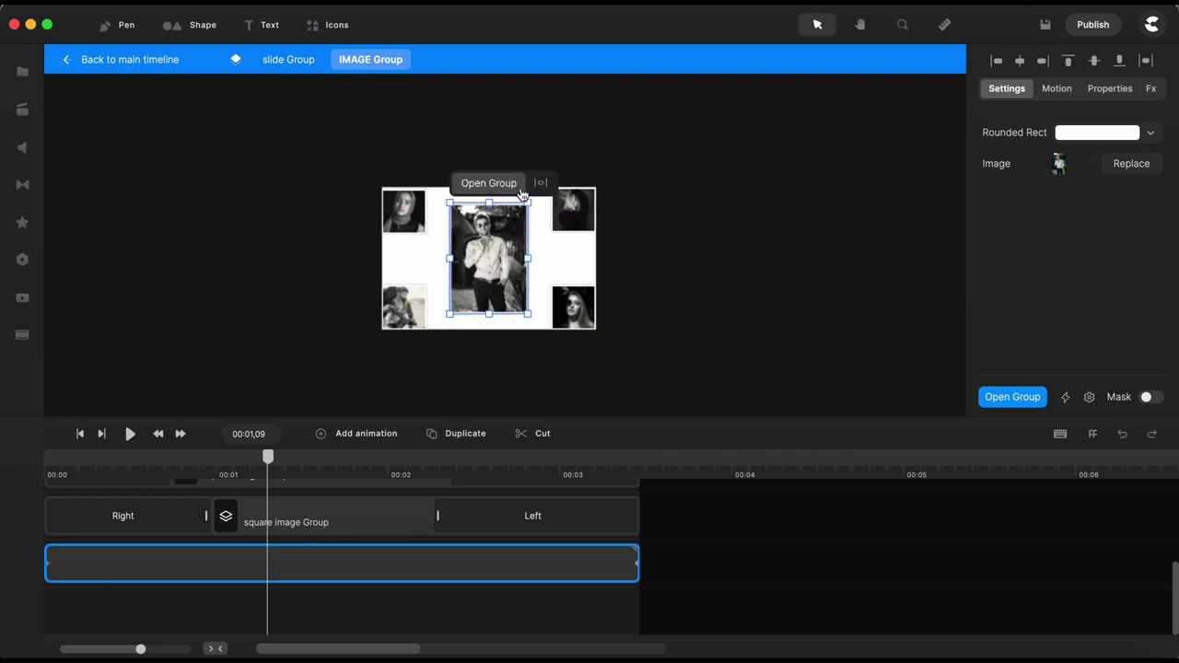
left_click(693, 269)
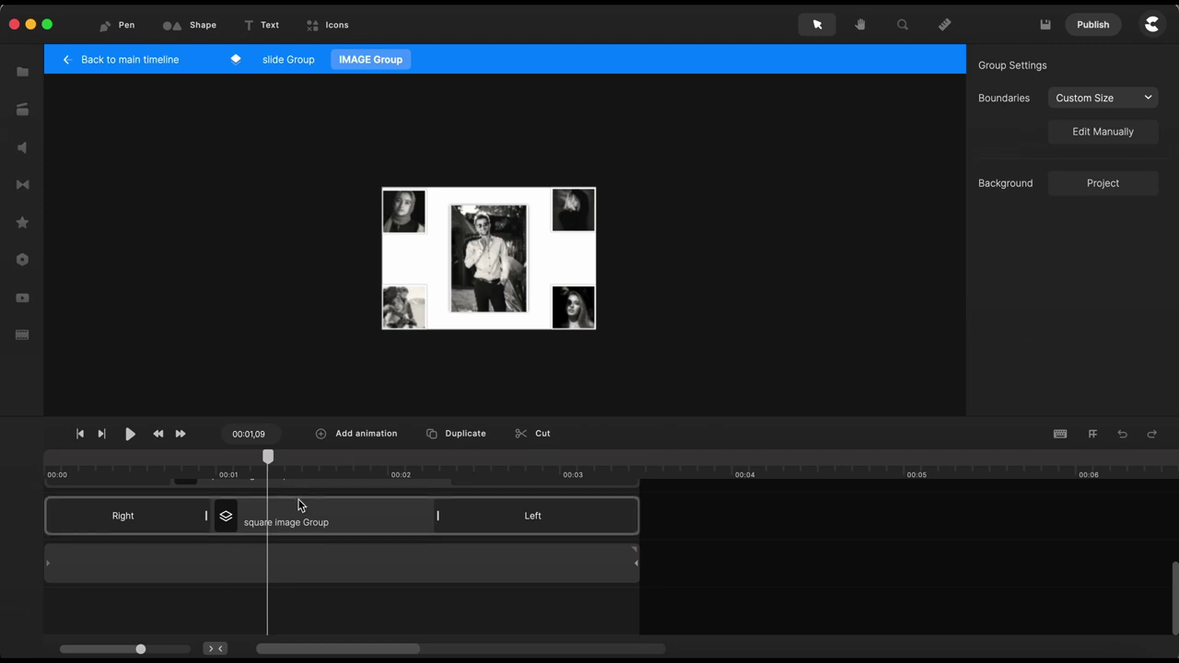
Inspect the central photo's frame at 00:01,20, and reopen its Group and the nested image fhd Group.
left_click_drag(268, 461, 330, 463)
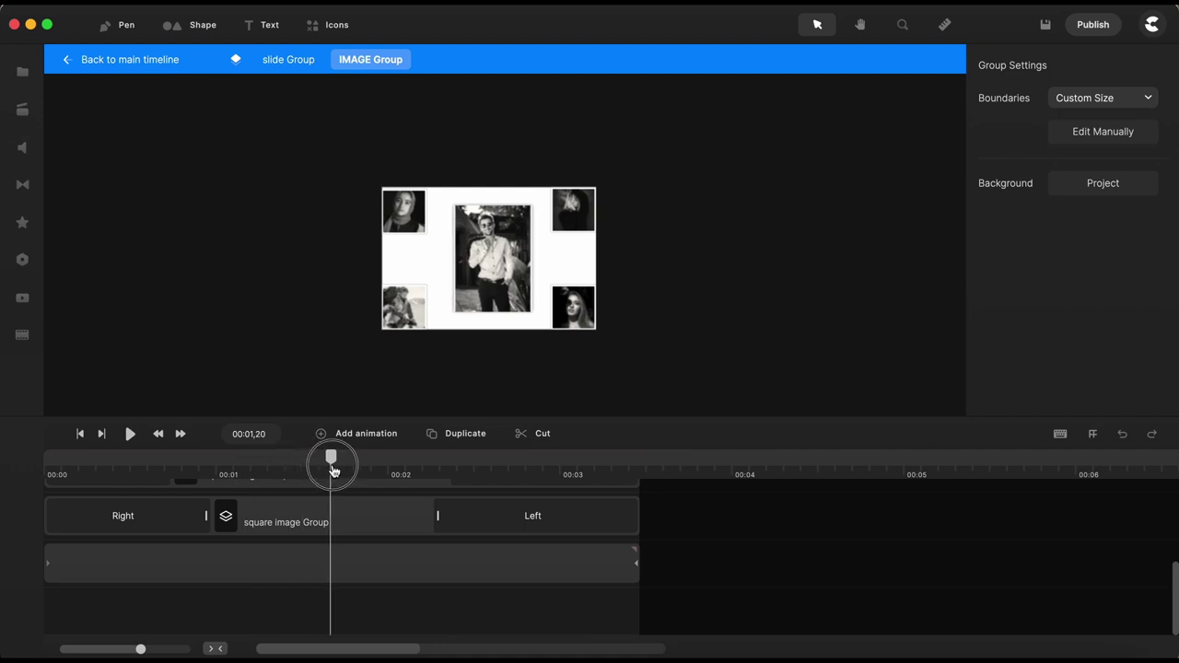
scroll(489, 320, "up", 3)
scroll(488, 320, "up", 3)
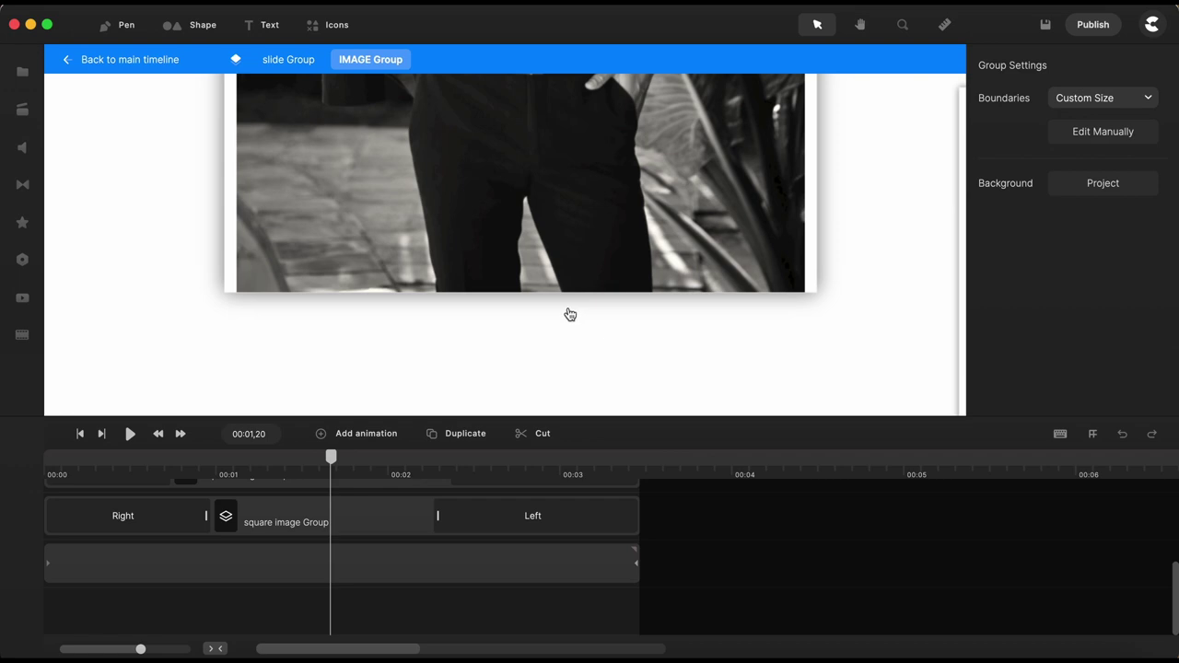
left_click(571, 260)
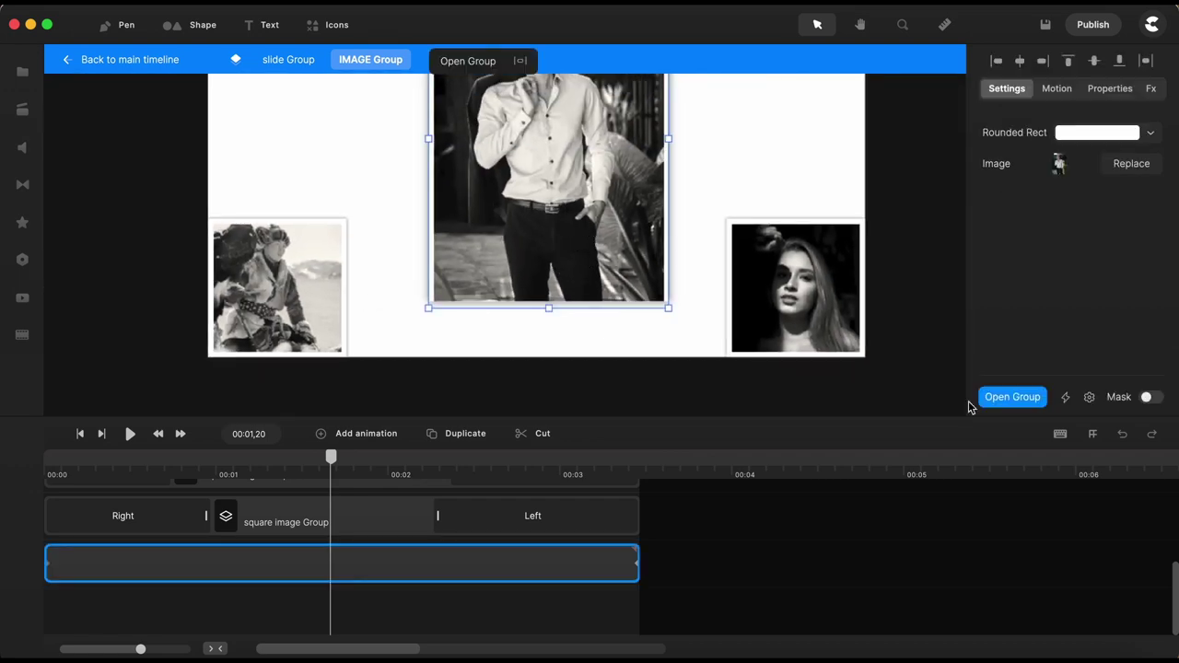
left_click(1011, 398)
left_click(505, 335)
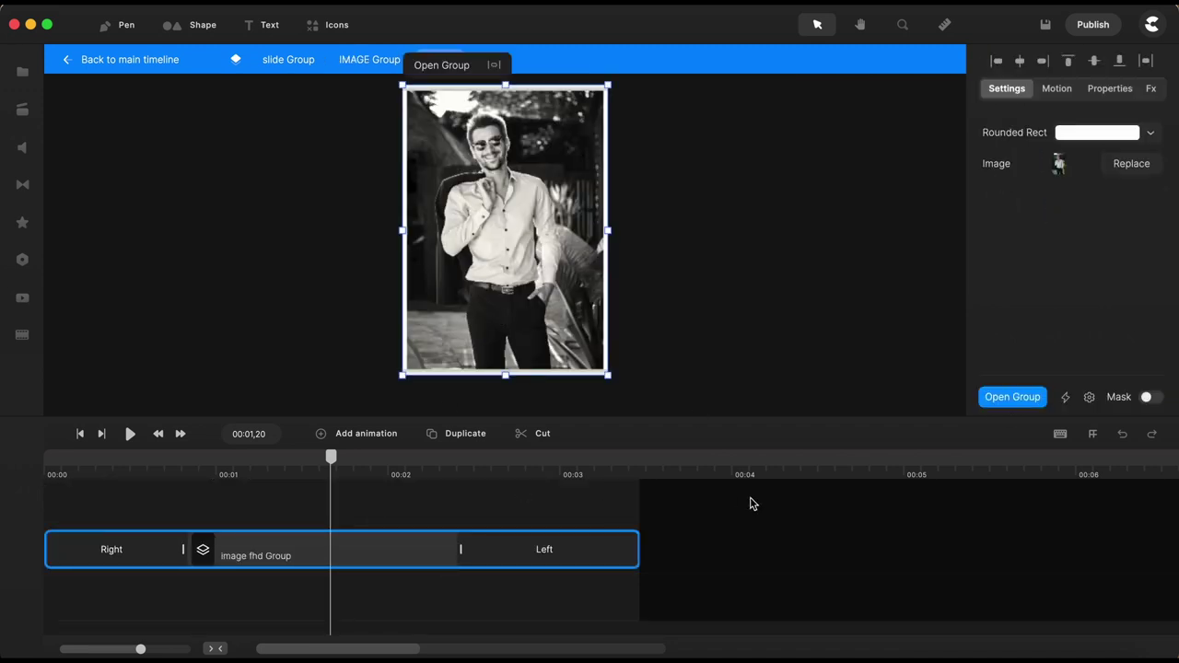
left_click(1014, 399)
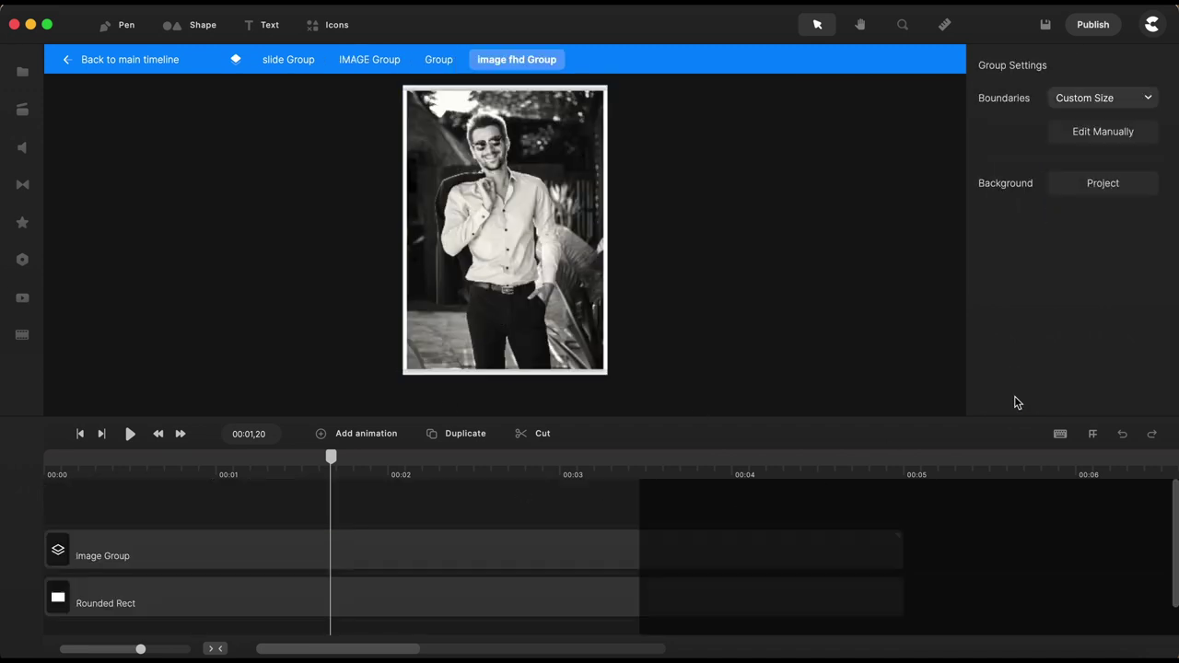
Extend the white Rounded Rect to the lower and upper boundaries of the image fhd Group so it frames the whole photo.
left_click(436, 603)
scroll(508, 372, "up", 5)
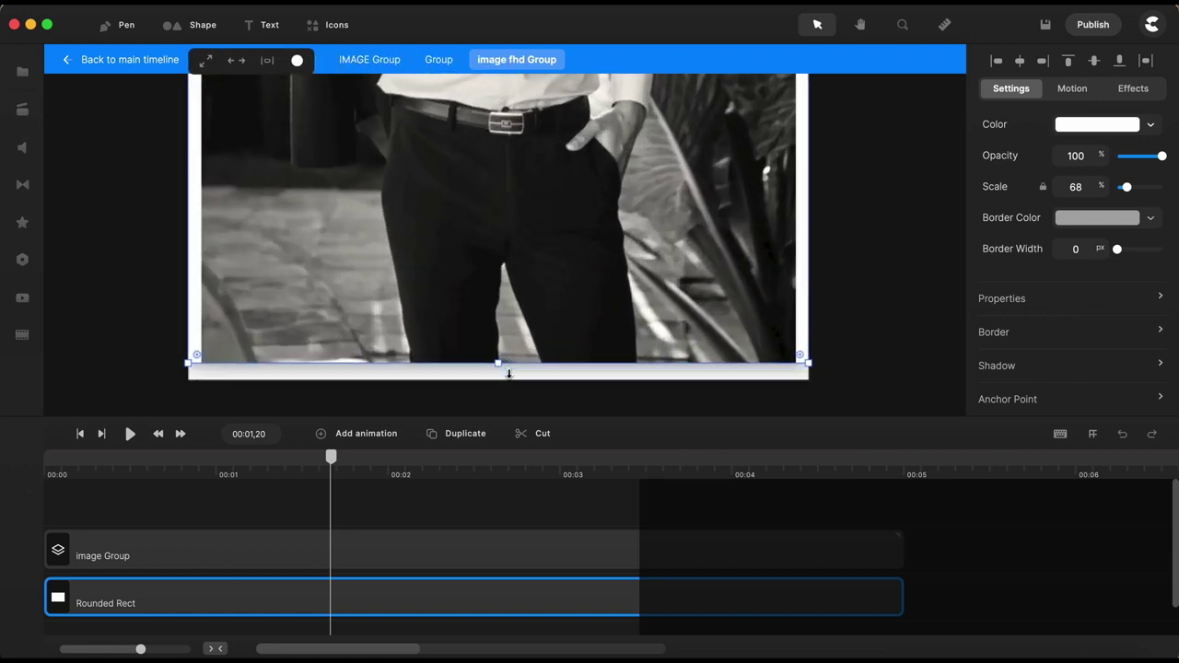
left_click_drag(498, 364, 498, 381)
scroll(498, 381, "down", 5)
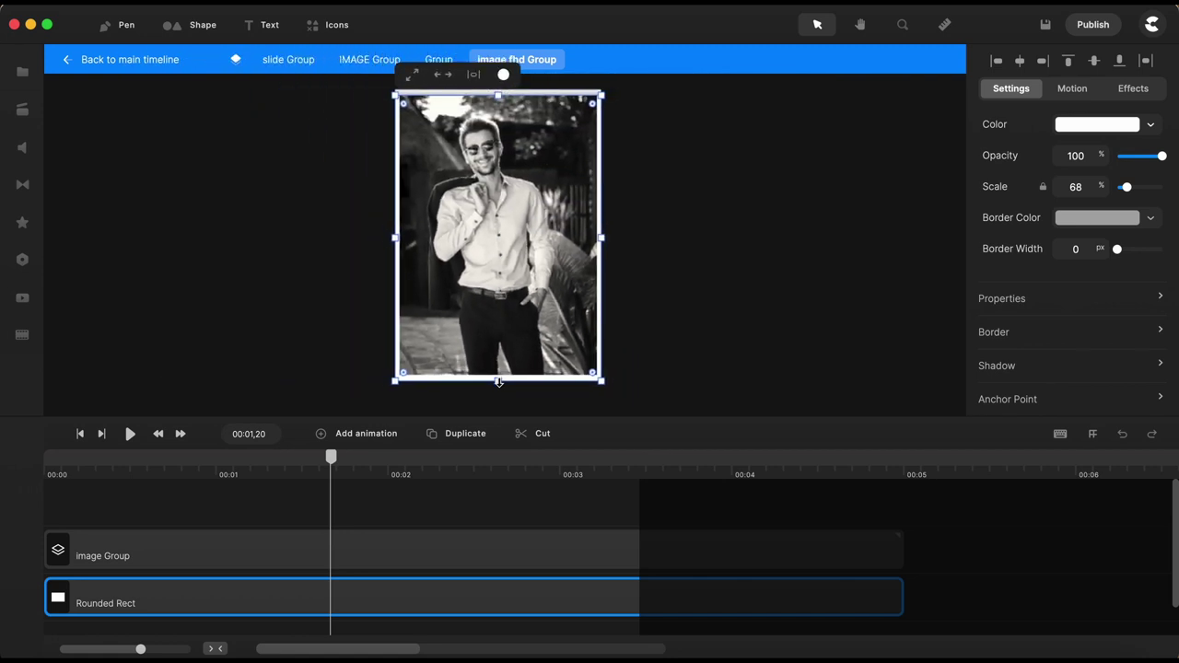
scroll(499, 381, "down", 3)
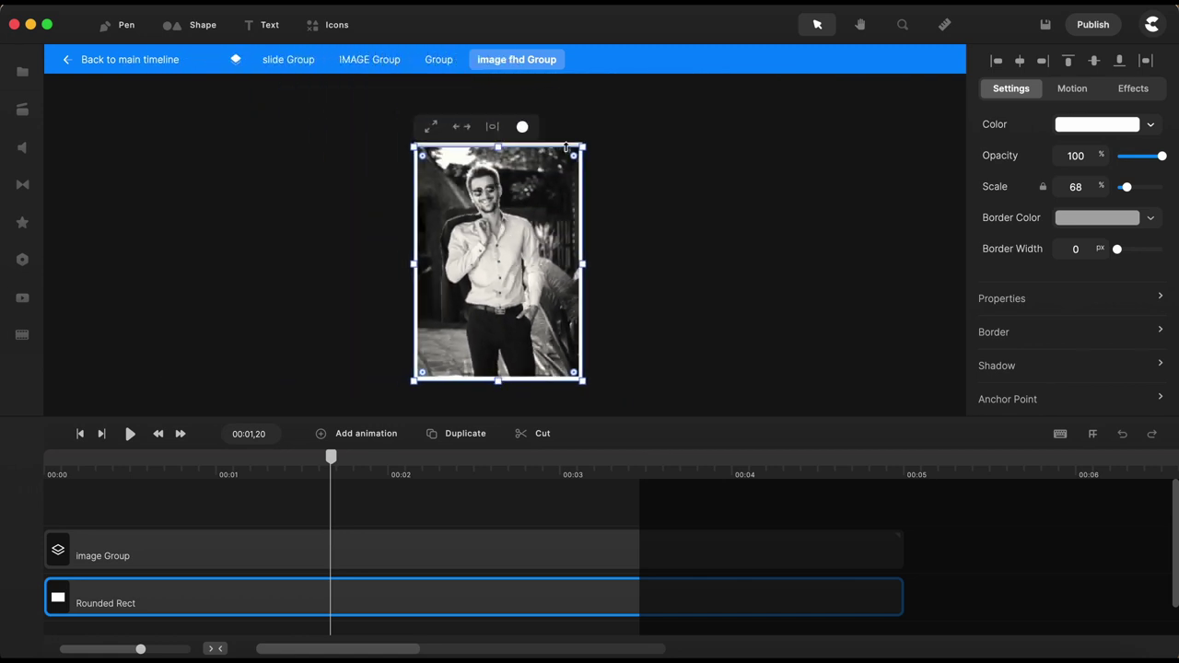
scroll(565, 126, "up", 5)
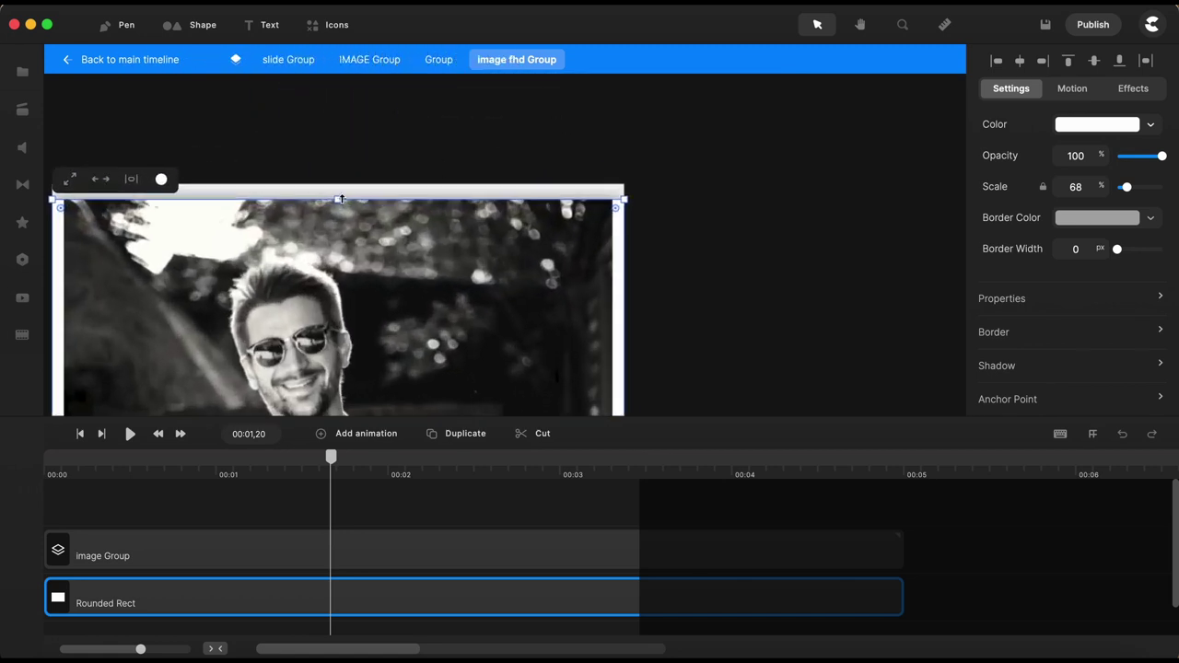
left_click_drag(341, 199, 337, 184)
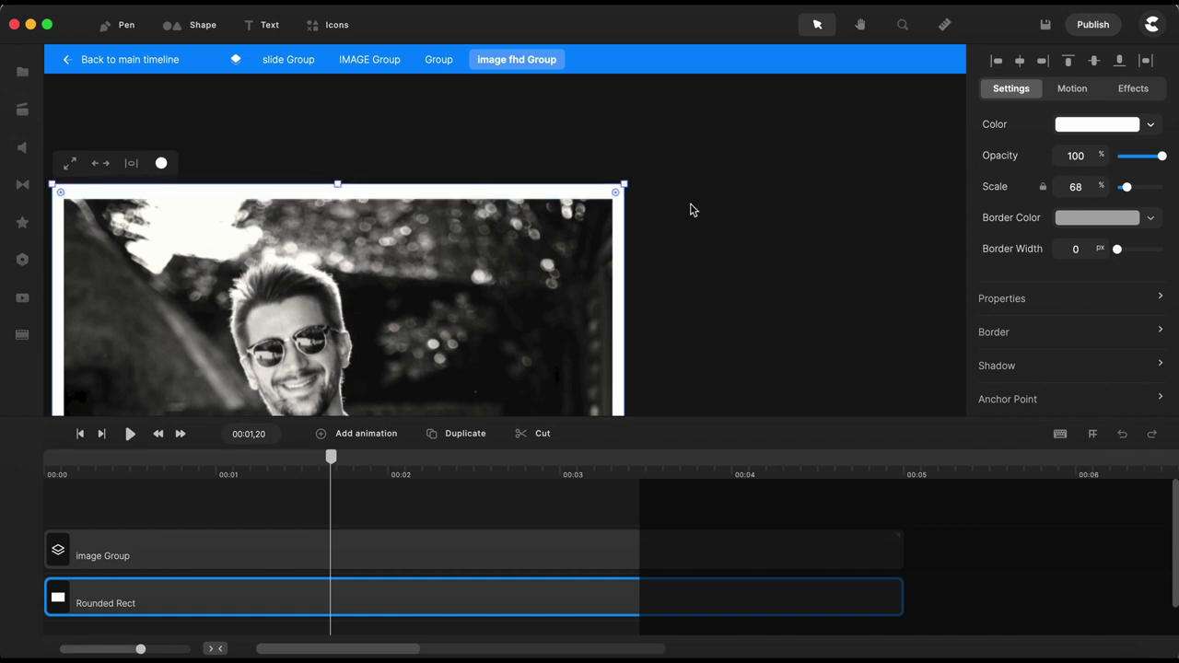
left_click(698, 212)
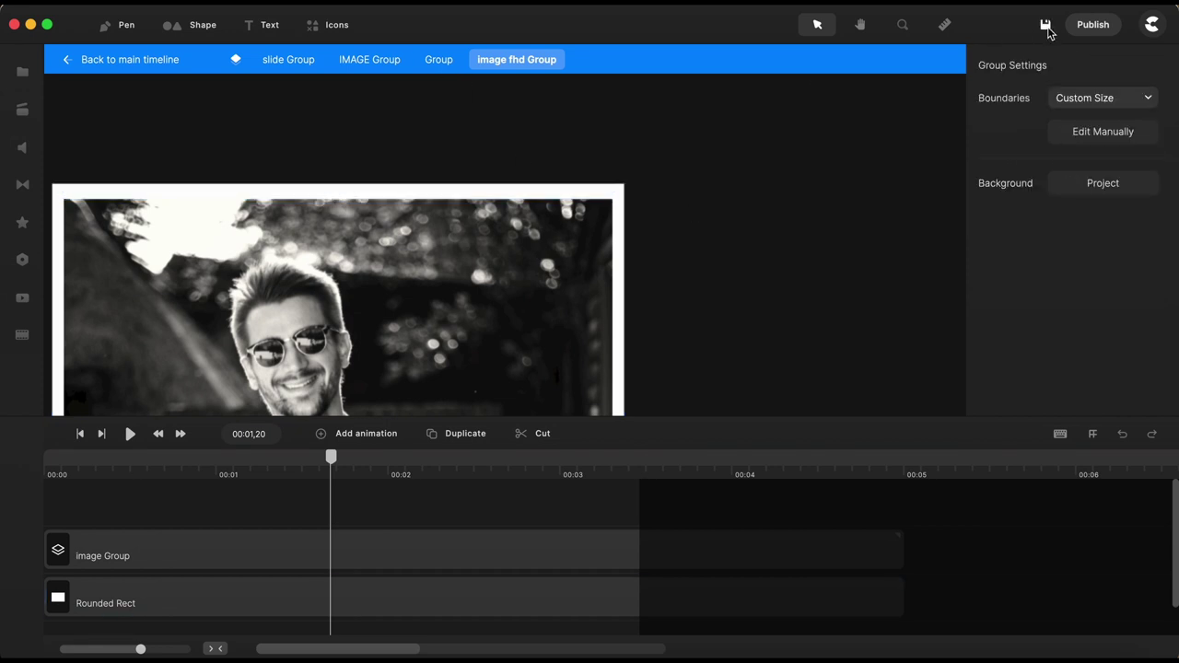
Return to the IMAGE Group to check the central photo's white frame, and go back to the slide Group.
left_click(442, 62)
left_click(370, 62)
scroll(509, 116, "up", 10)
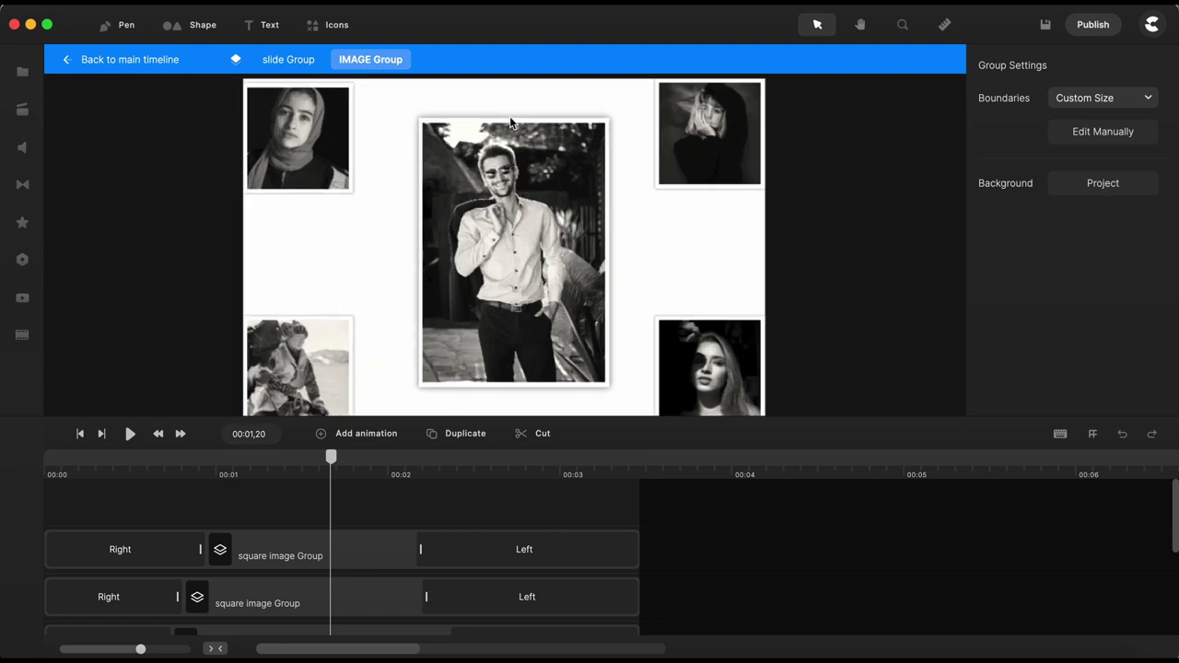
scroll(489, 146, "down", 10)
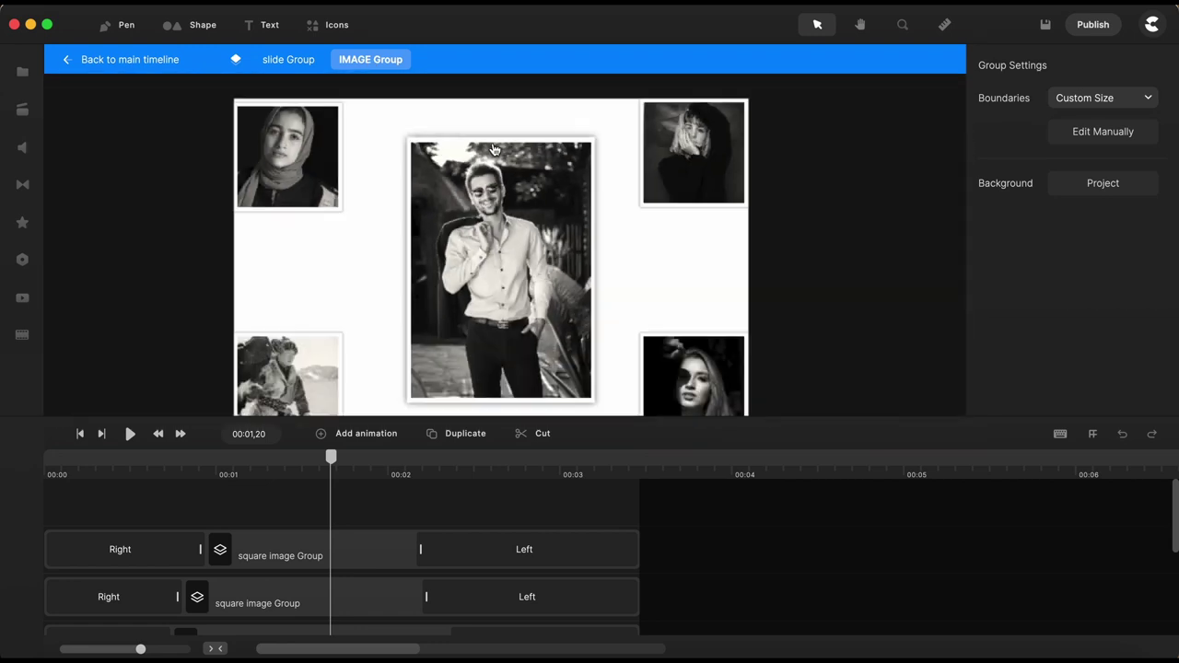
scroll(495, 376, "up", 3)
scroll(374, 121, "down", 3)
left_click(288, 59)
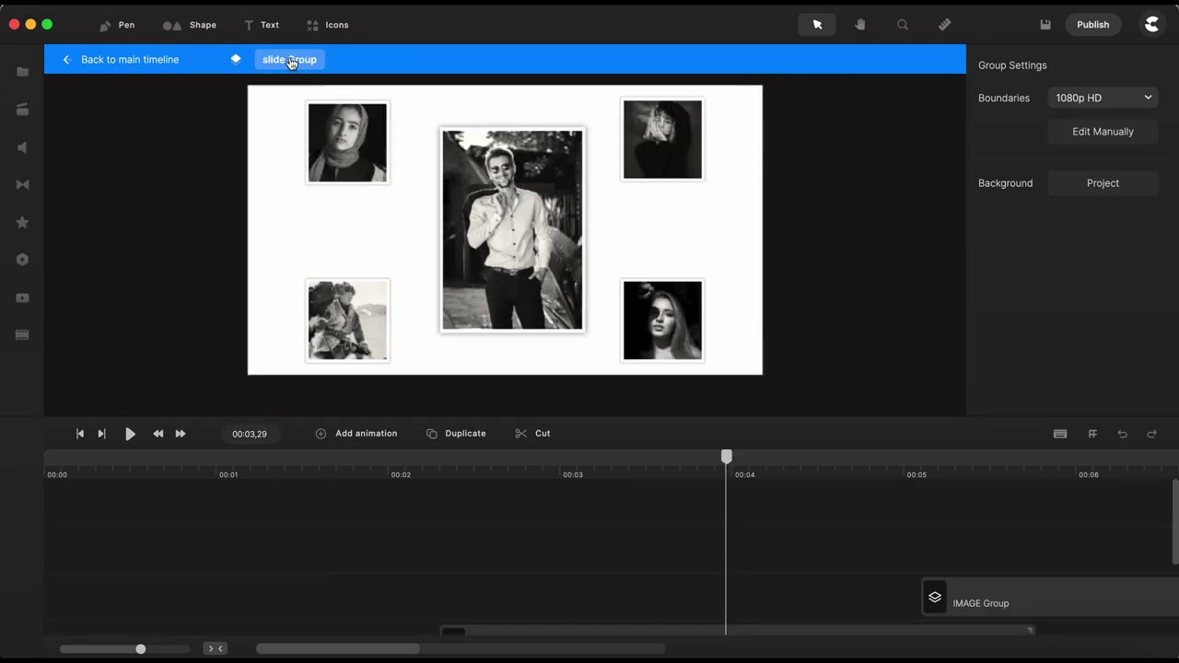
Play back the slide Group from about 00:02 to review the corner portraits and the reframed central photo.
scroll(532, 471, "right", 3)
left_click(308, 473)
key("space")
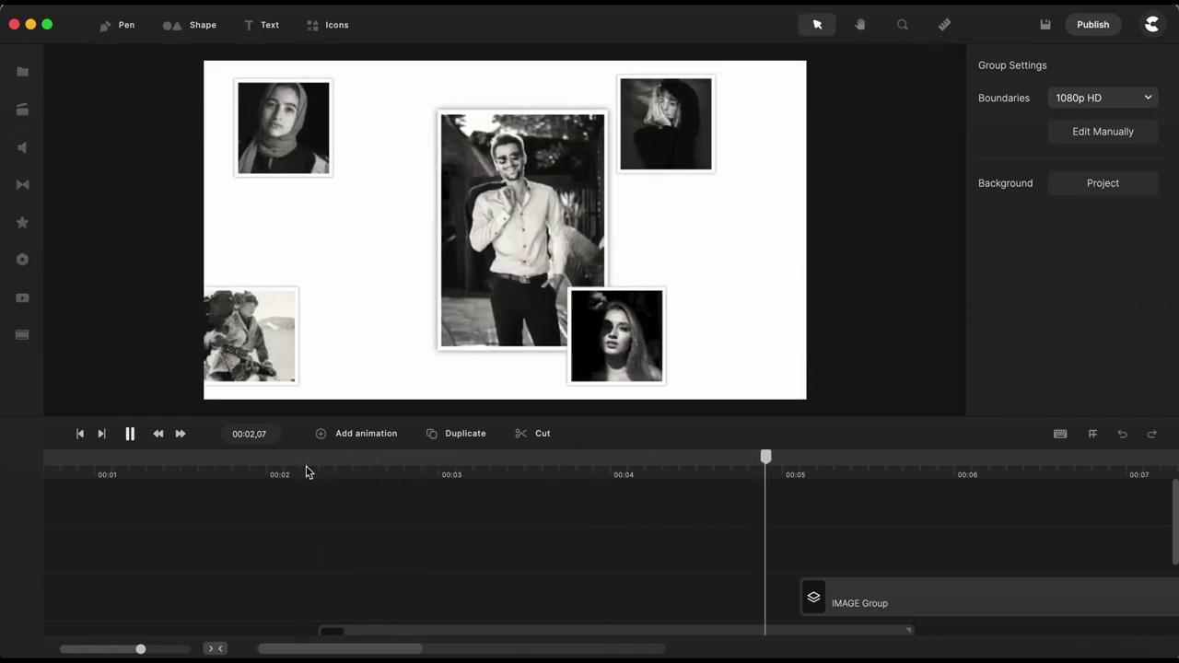
key("space")
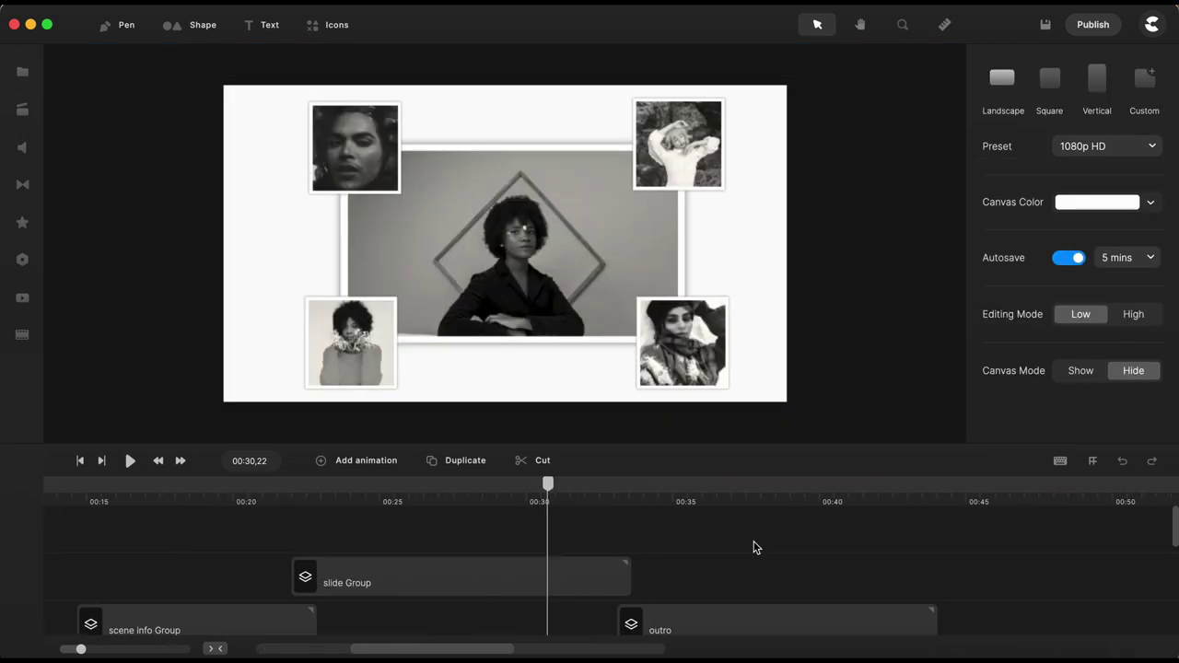
In the slide Group's settings, replace the seated woman's photo with the portrait of the red-haired woman on a teal background.
left_click(460, 577)
scroll(1097, 342, "down", 1)
left_click(1132, 353)
scroll(198, 277, "down", 1)
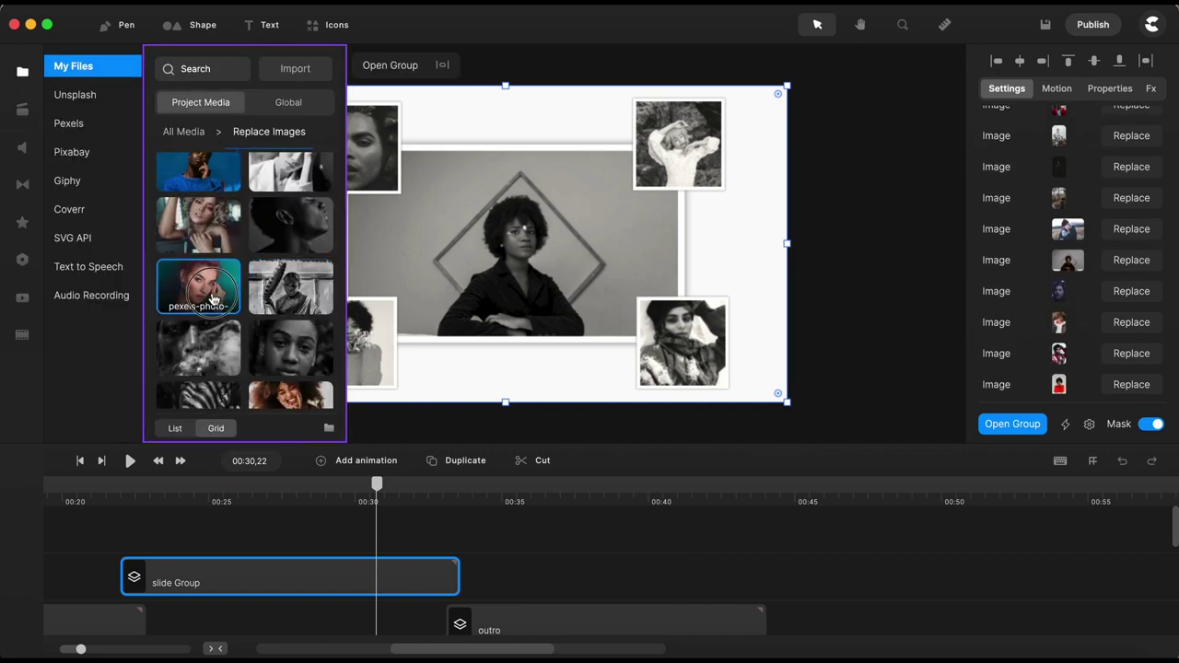
left_click(198, 276)
Open the slide Group and its nested Groups down to the image fhd Group holding the red-haired woman's portrait.
left_click(263, 64)
double_click(350, 600)
left_click(184, 561)
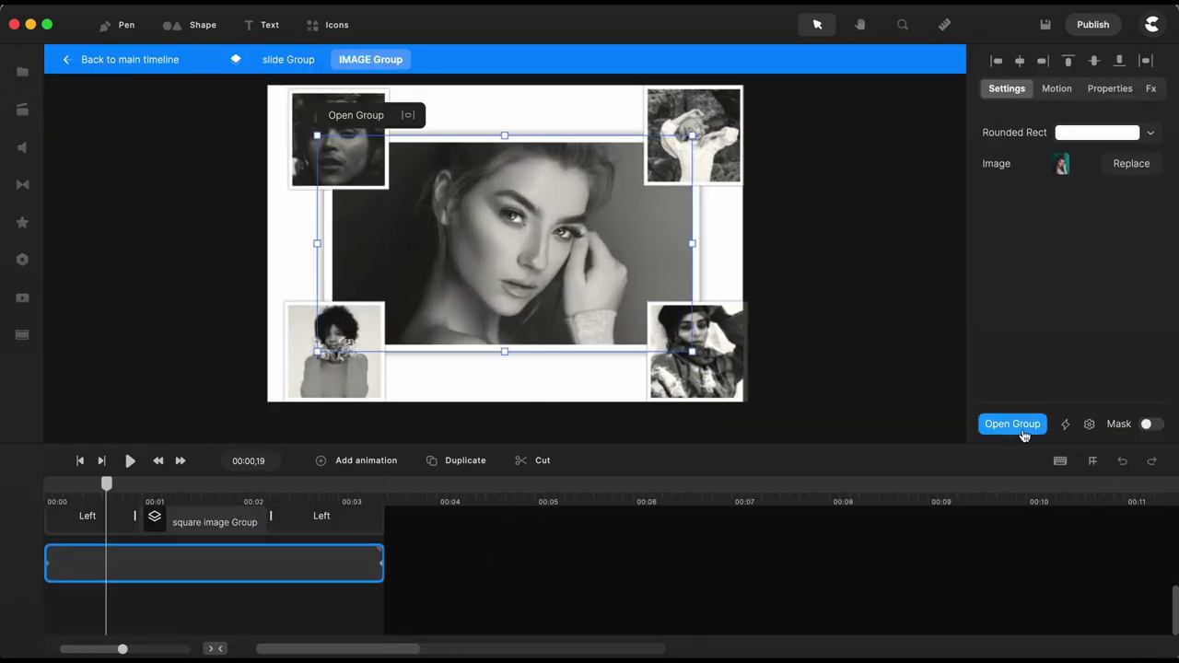
double_click(184, 561)
left_click(193, 545)
double_click(193, 545)
Inspect the white Rounded Rect and the replace image inside the nested image Group, and return to the image fhd Group.
left_click(304, 569)
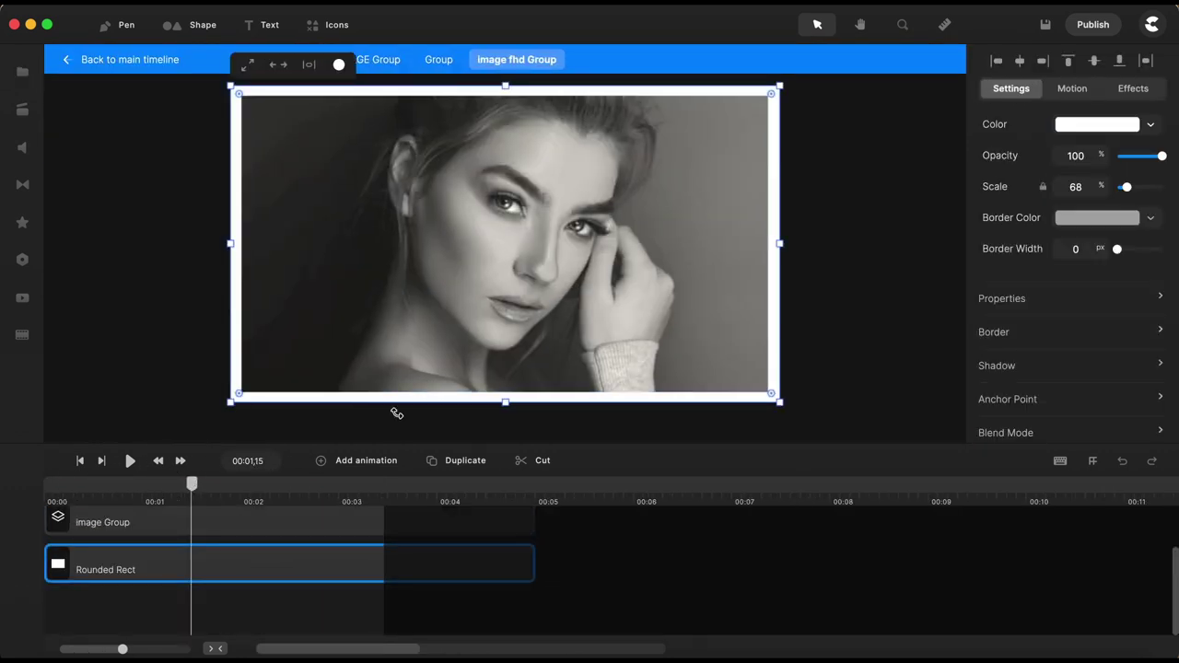
left_click(313, 557)
double_click(315, 558)
left_click(516, 269)
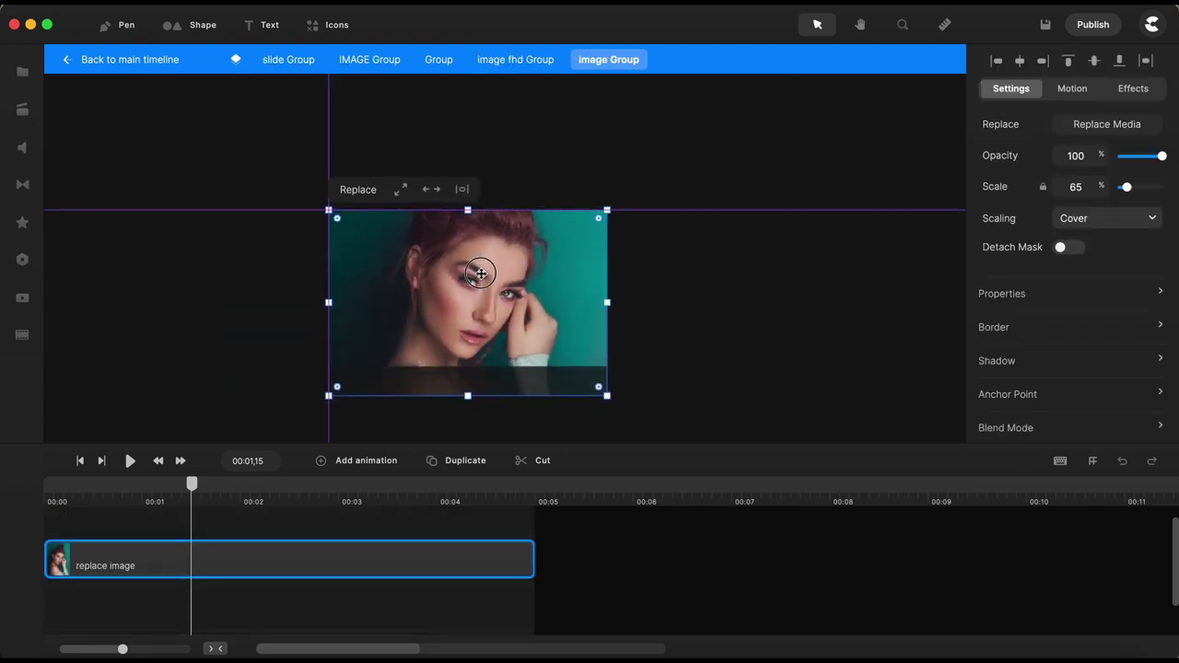
key("Escape")
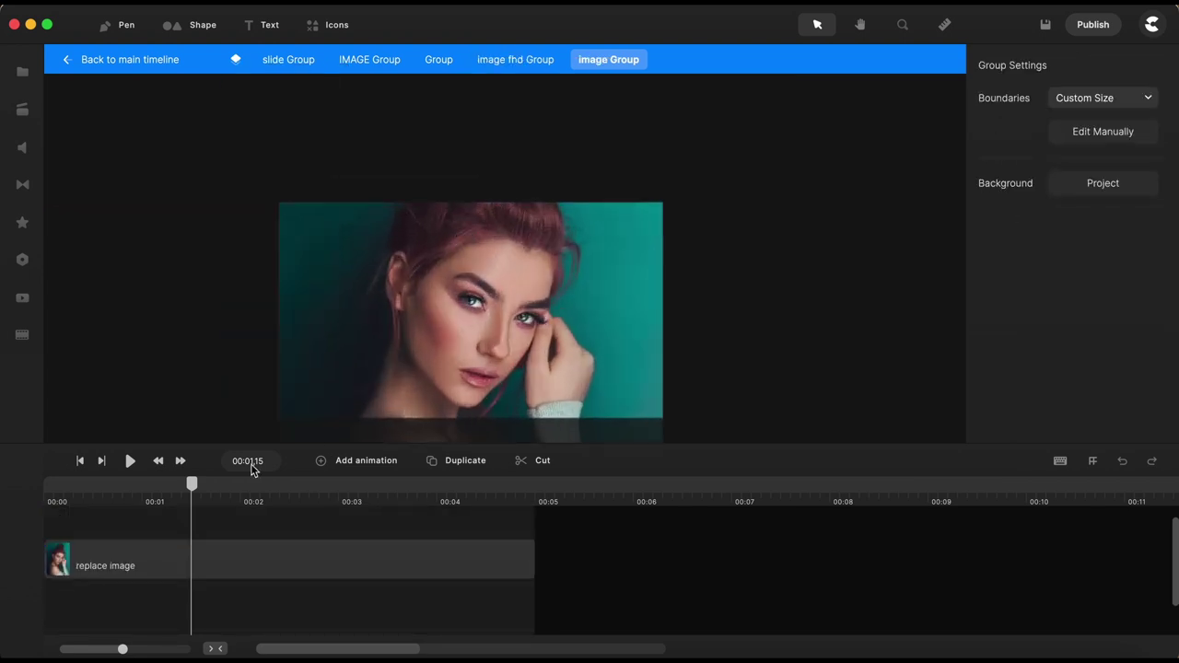
left_click(521, 61)
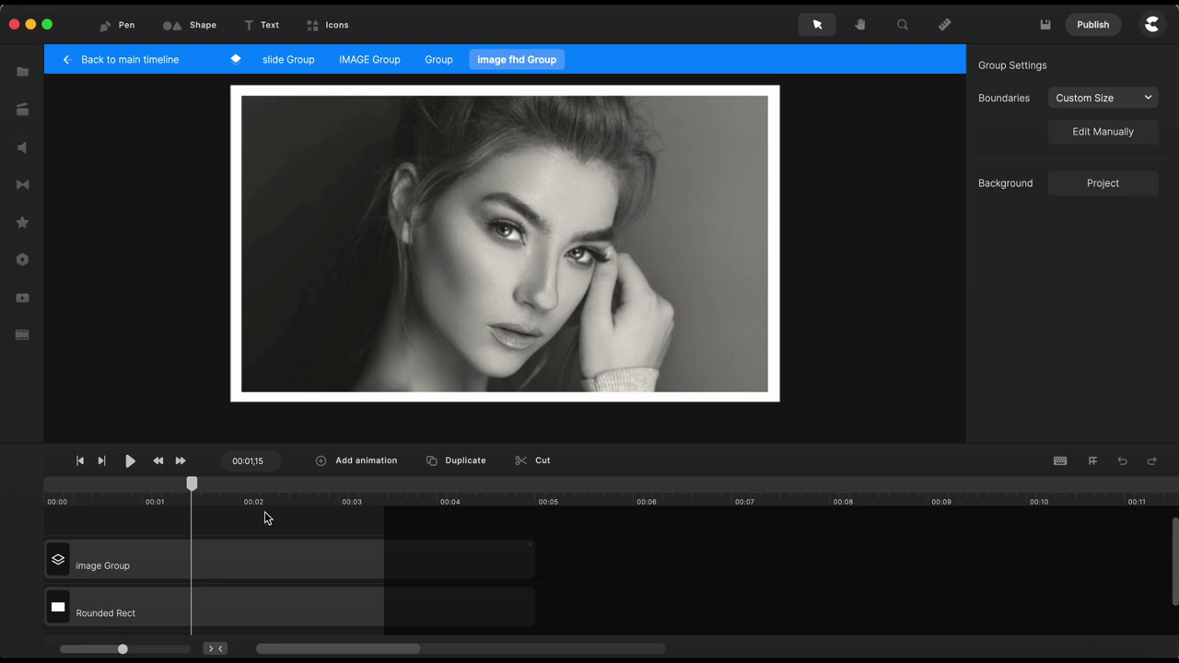
Set the image Group's filter effect to None and inspect its Color Correction settings.
left_click(258, 564)
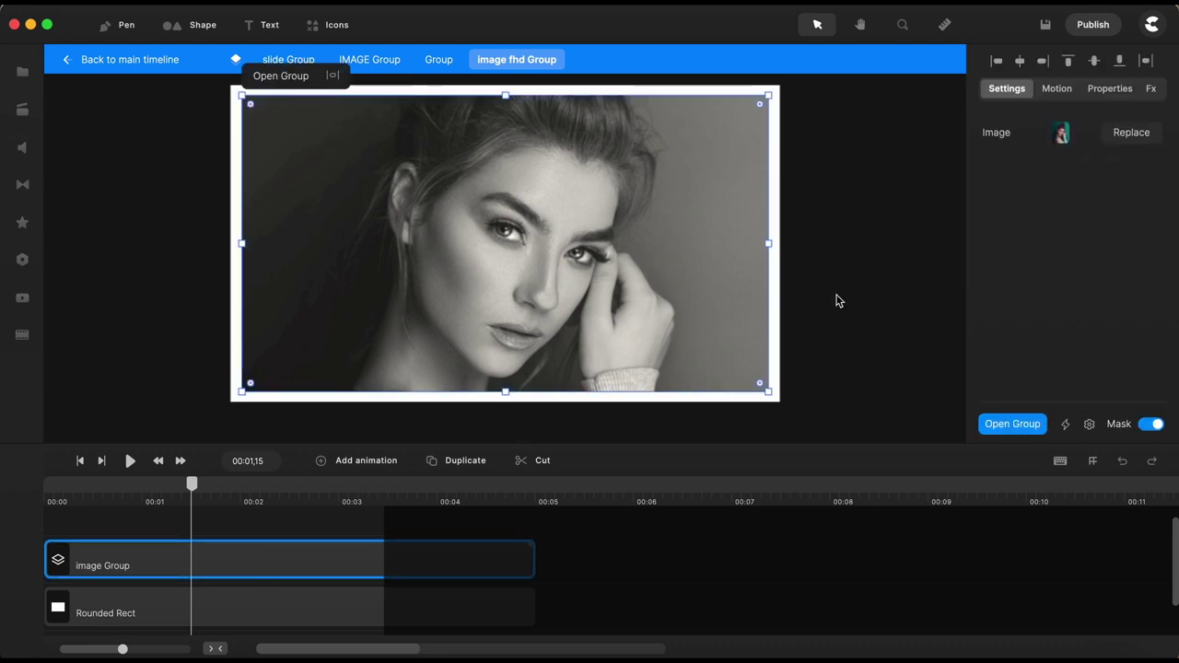
left_click(1152, 89)
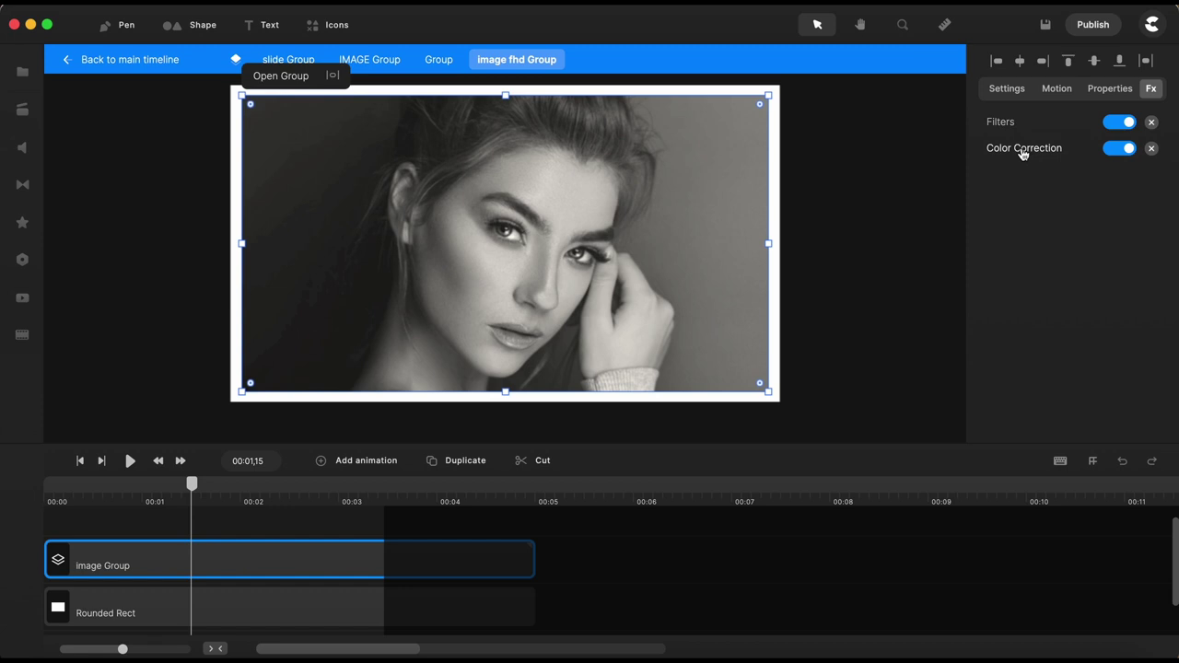
left_click(1002, 123)
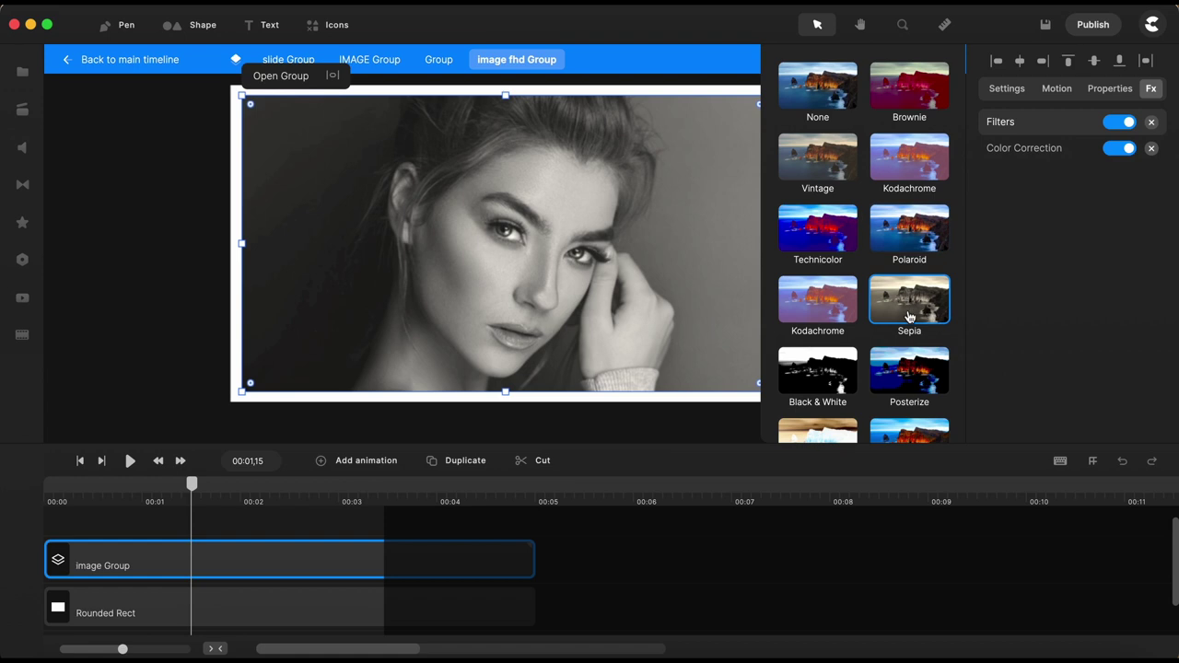
left_click(833, 108)
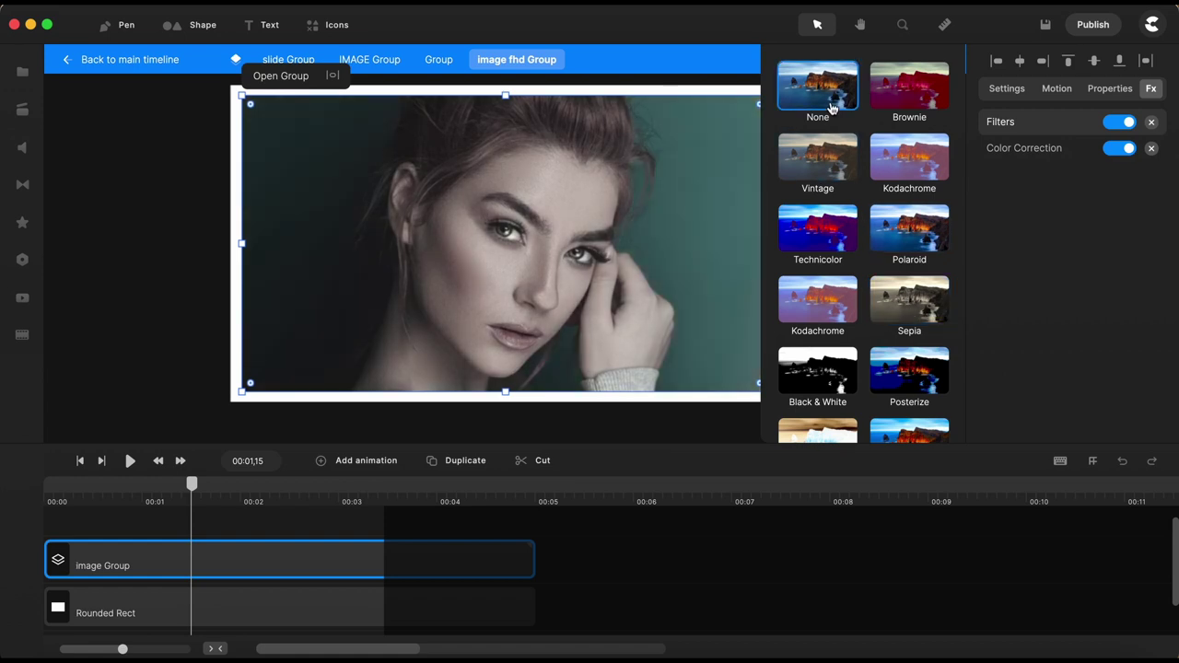
left_click(1019, 151)
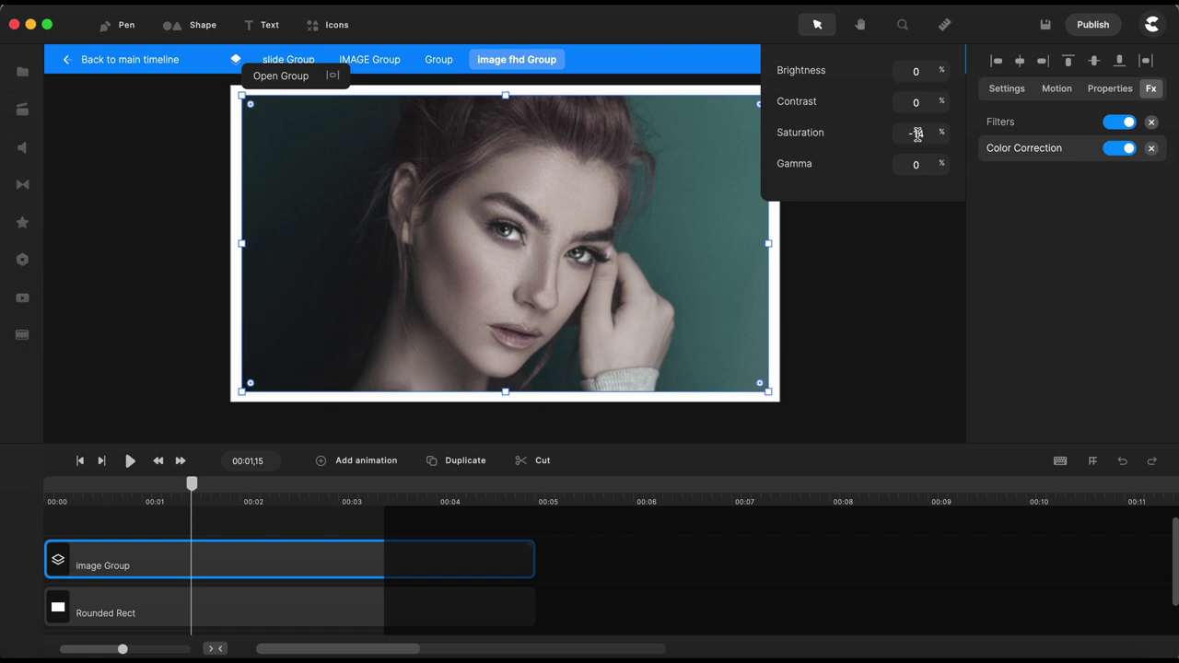
Reapply the Sepia filter to the image Group.
left_click(1010, 128)
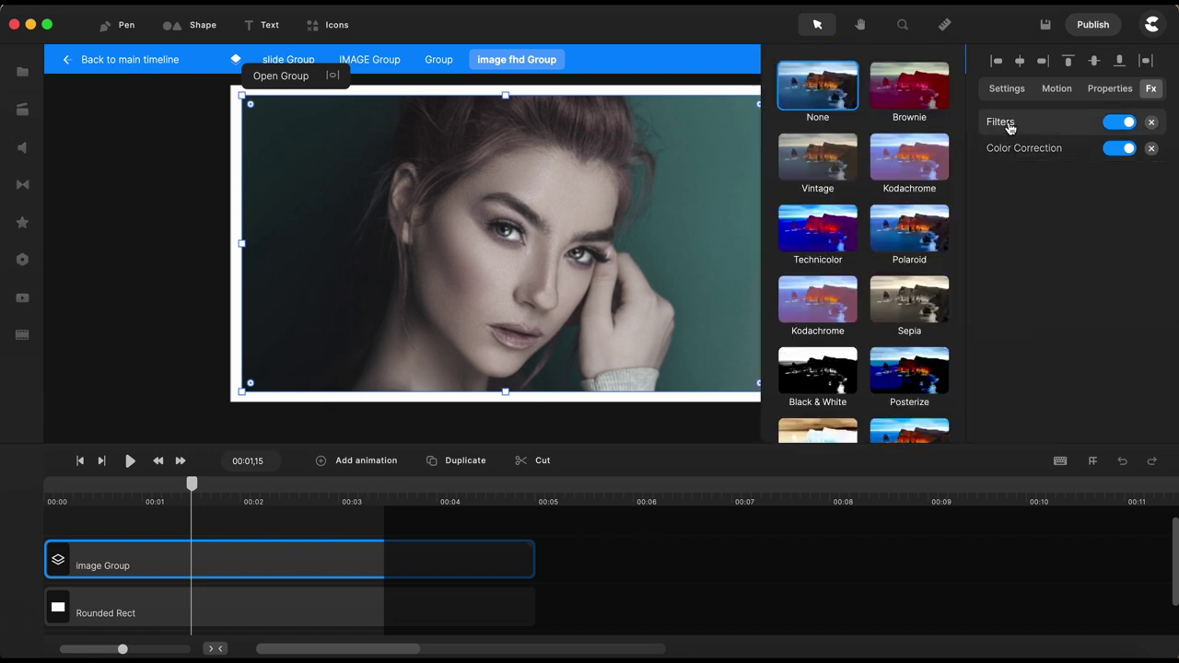
left_click(908, 299)
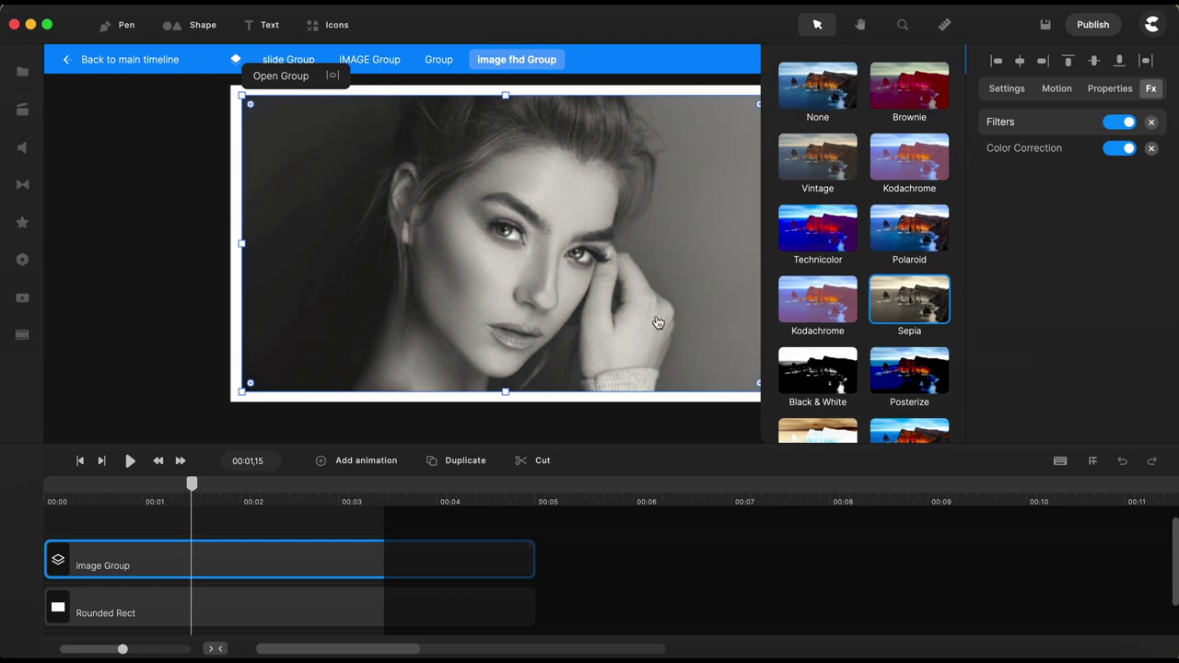
left_click(1062, 334)
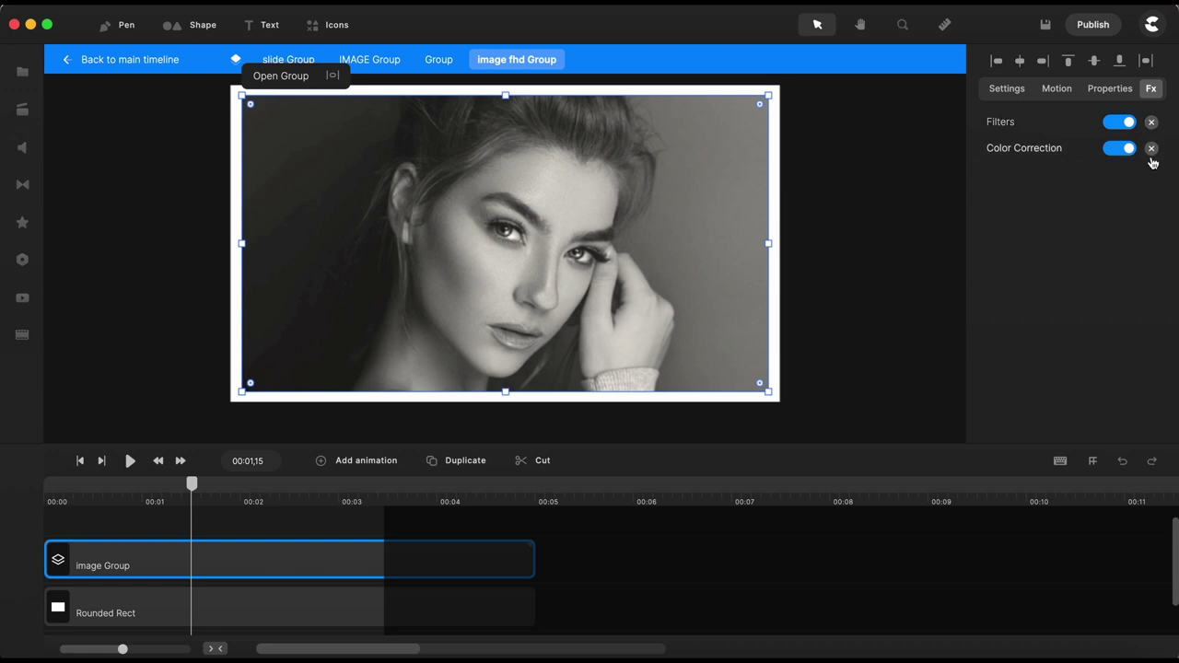
Leave the nested Groups for the main timeline and move the playhead to 00:43,17 within the outro.
left_click(438, 59)
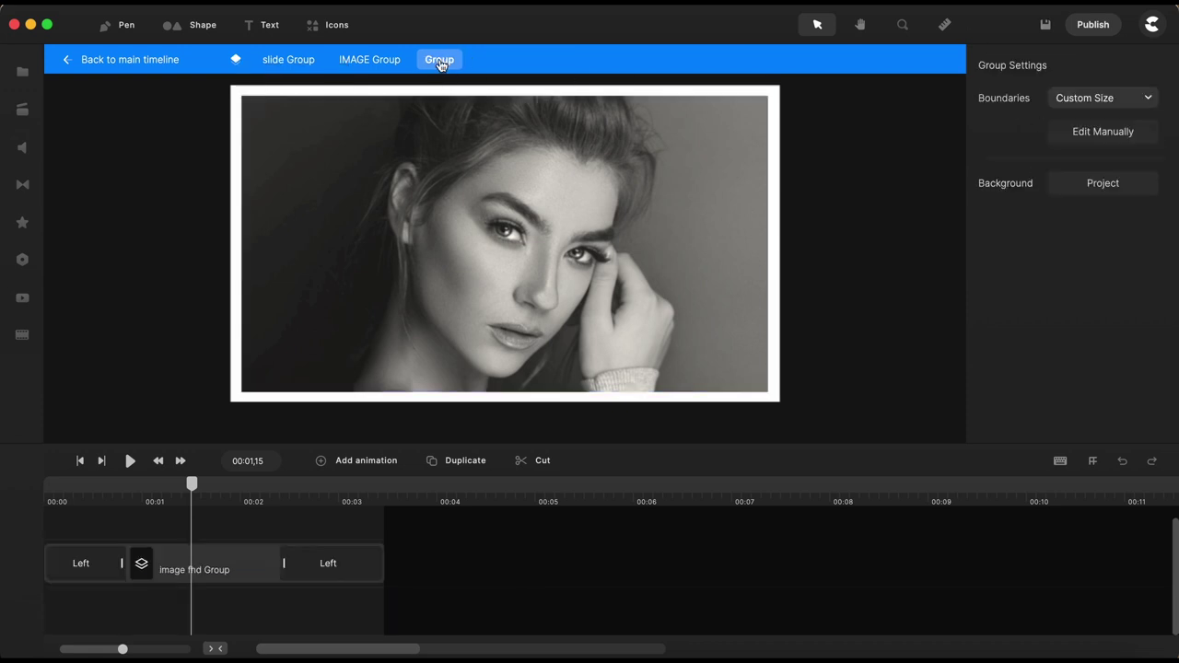
left_click(373, 60)
left_click(288, 59)
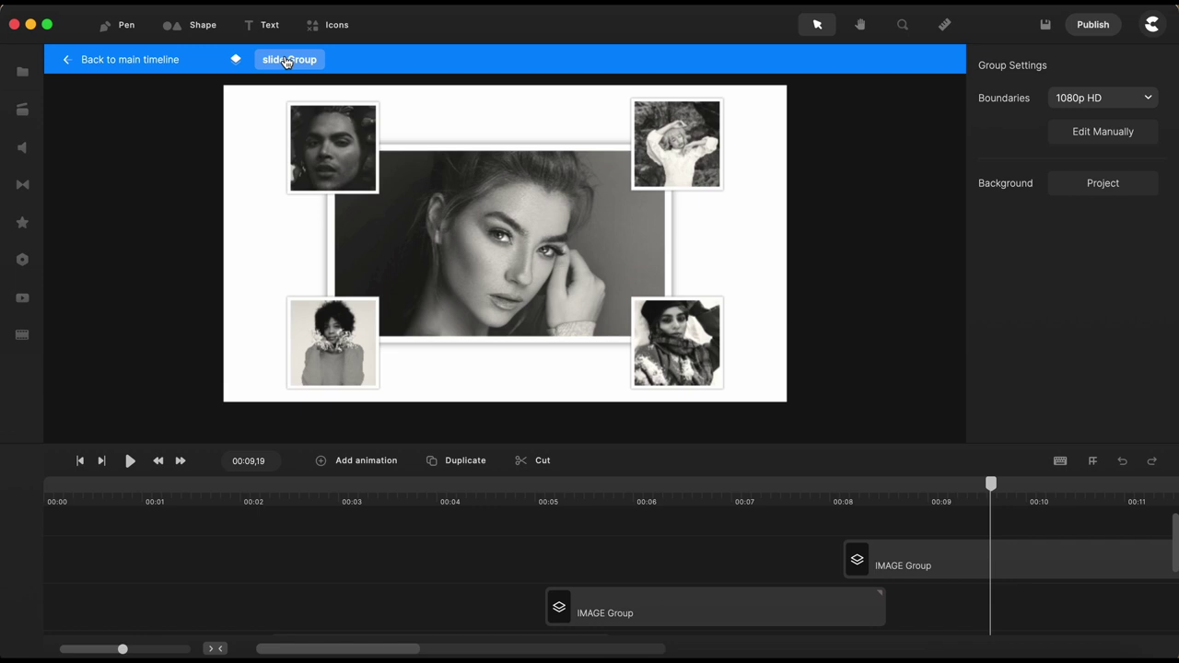
left_click(669, 535)
left_click(384, 501)
left_click_drag(384, 502, 586, 483)
In the outro Group, replace the placeholder Instagram username after the @ with the photographer's handle and check it up close.
left_click(701, 288)
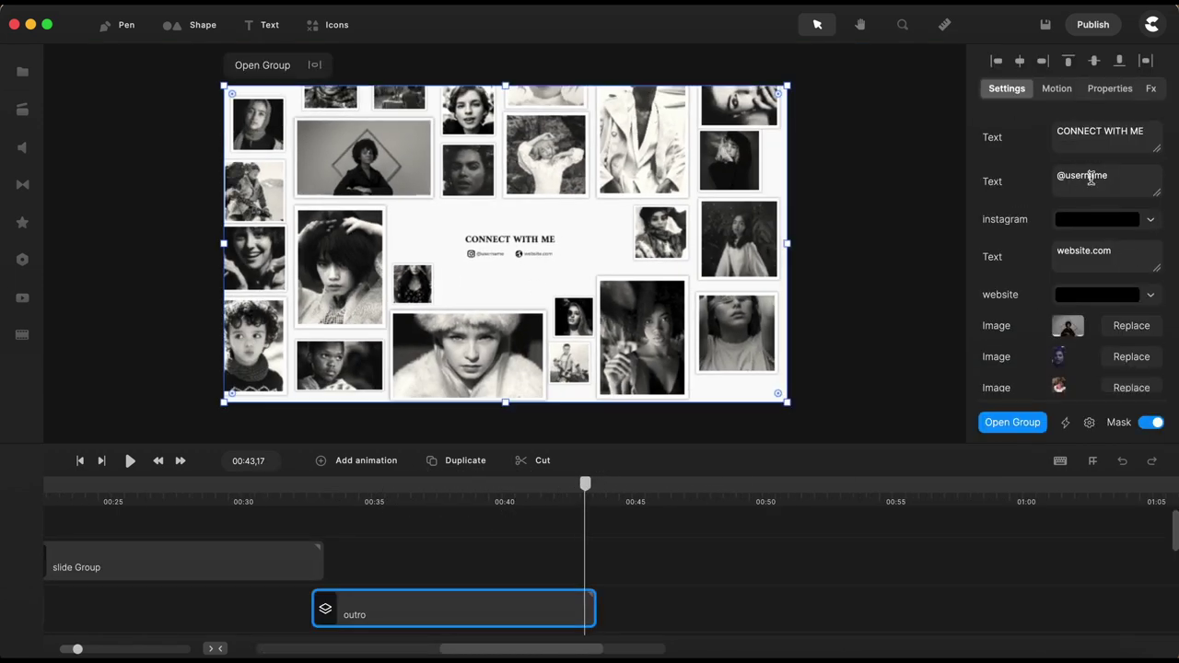
double_click(1091, 179)
type("vic")
scroll(461, 251, "up", 5)
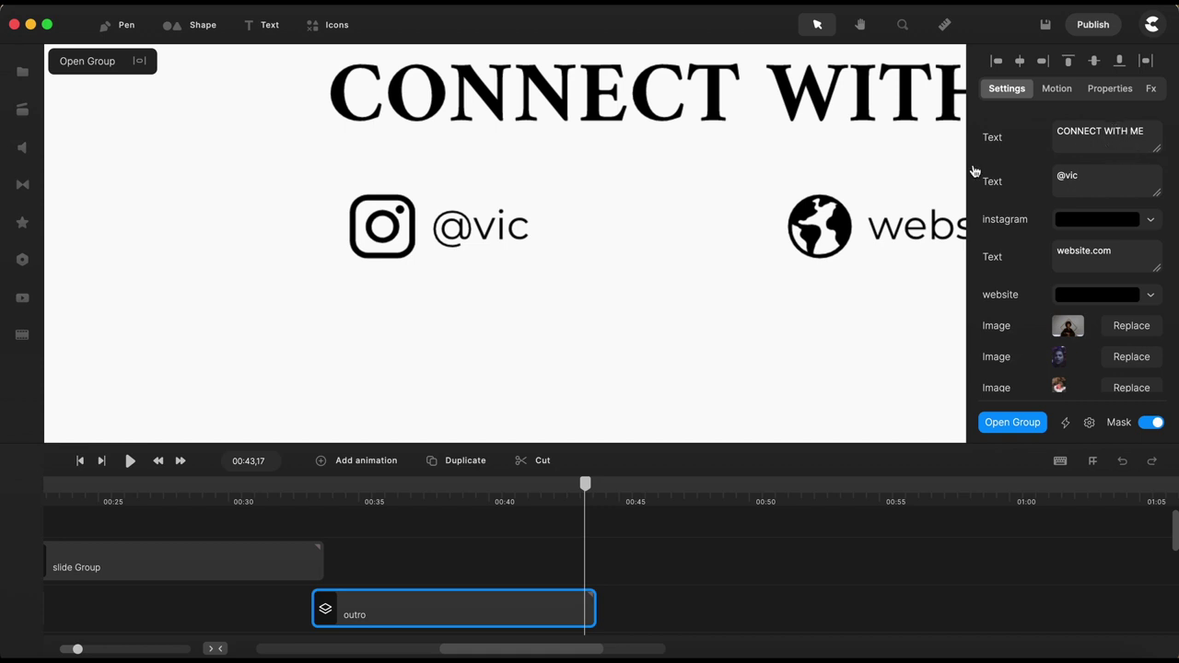
Change the outro's website text to vicvideos.com, deselect the outro and fit the canvas in view.
double_click(1076, 253)
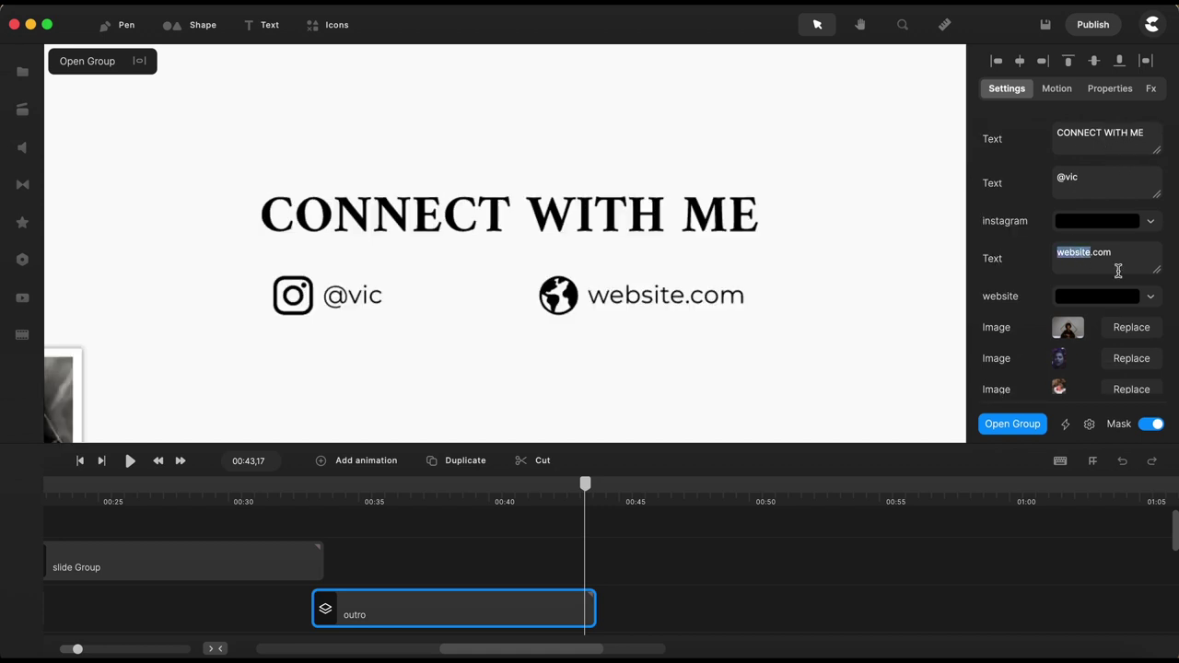
type("vicvide")
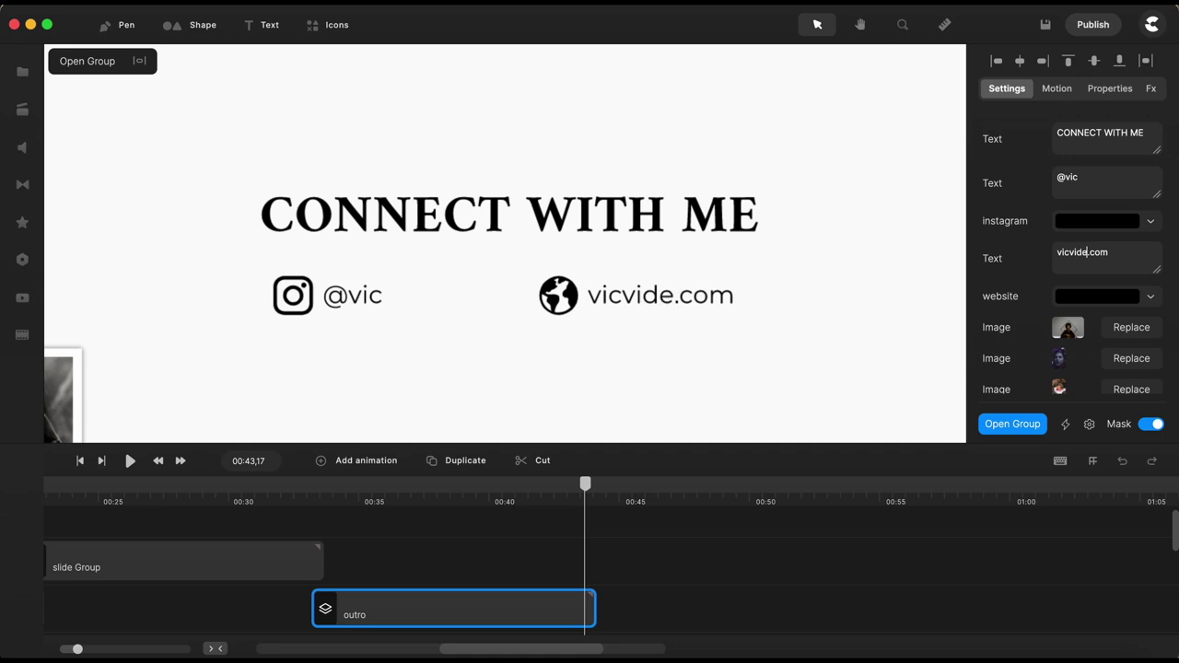
type("os")
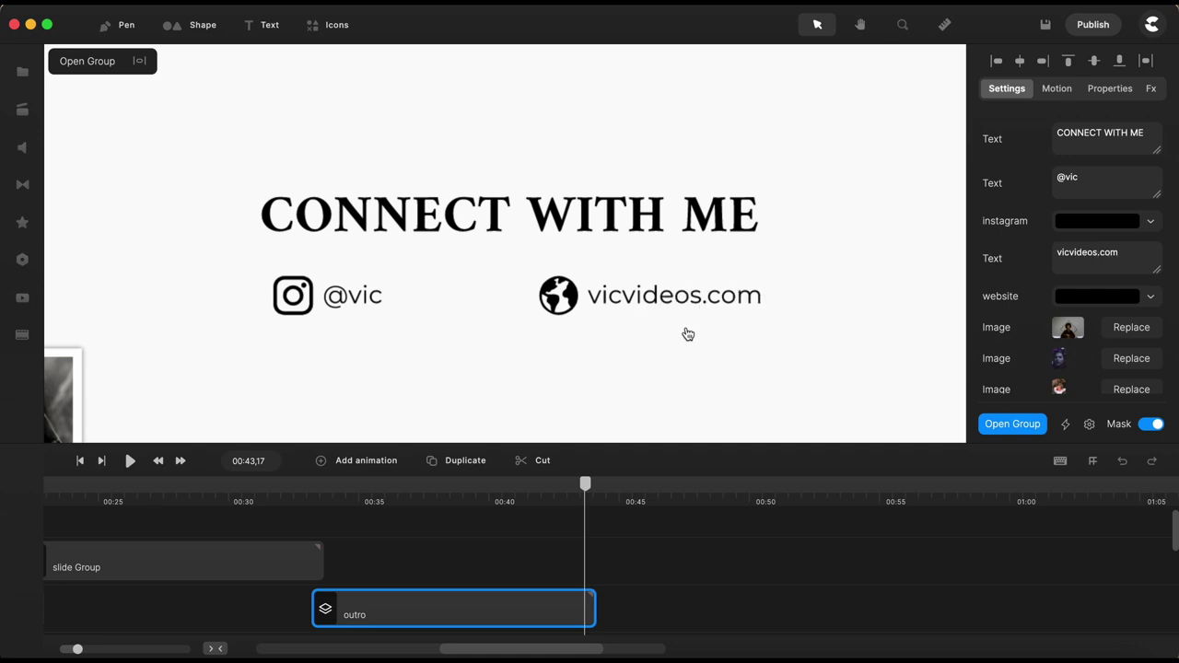
scroll(699, 320, "down", 2)
type("f")
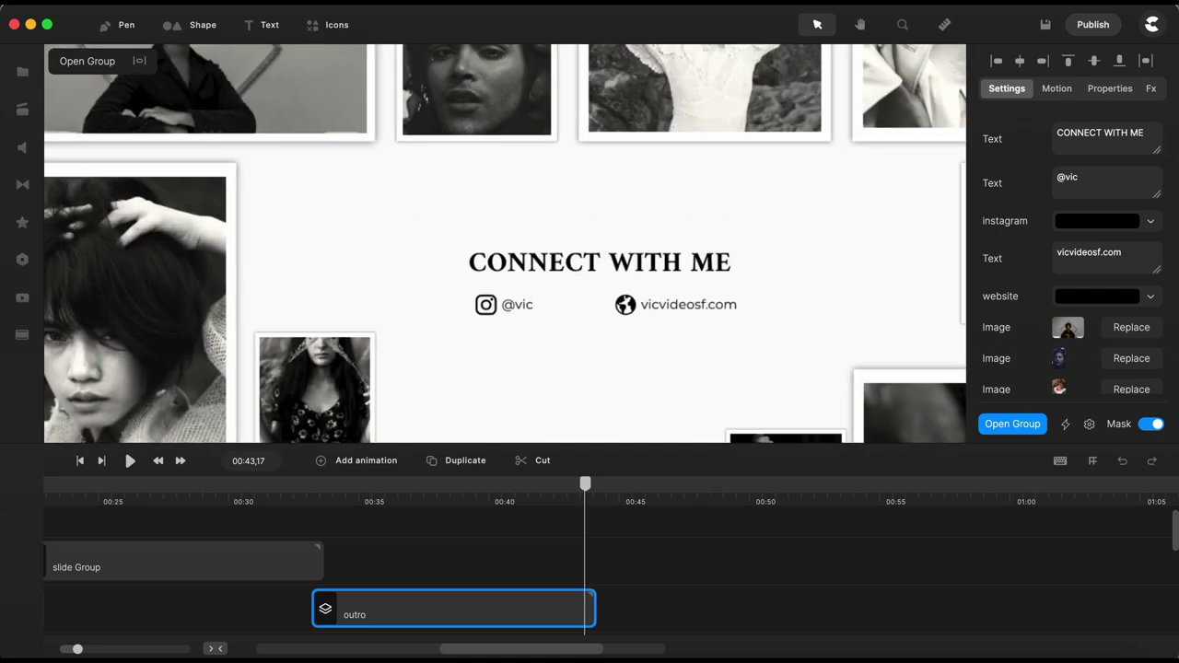
key("BackSpace")
left_click(702, 542)
key("shift+1")
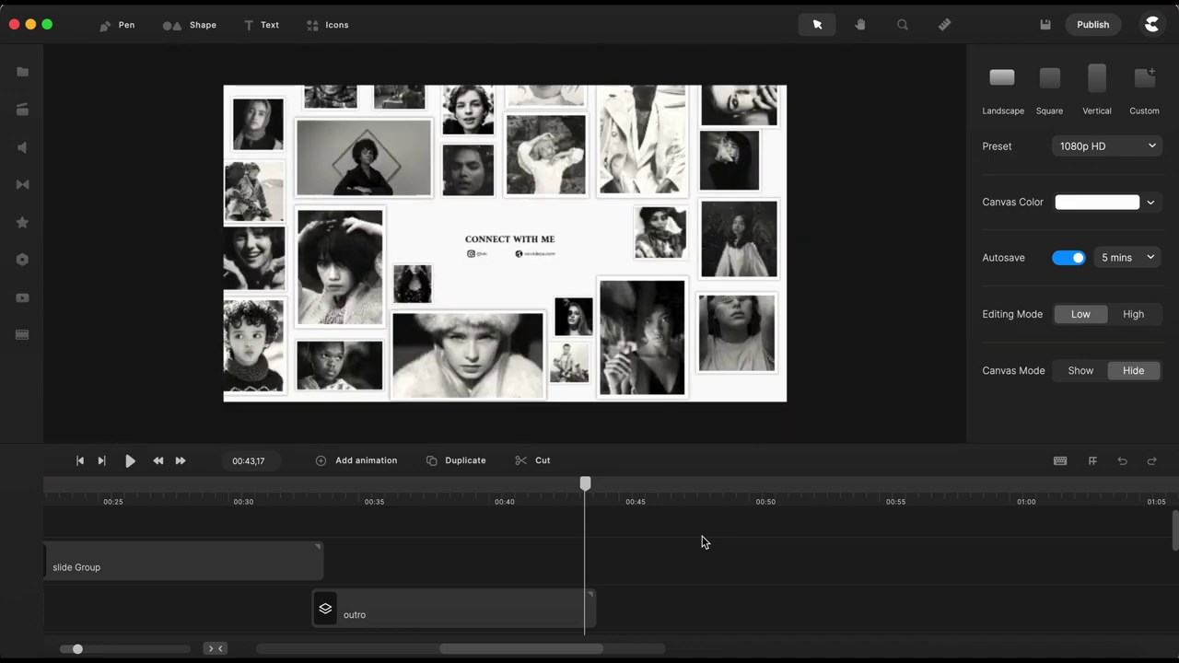